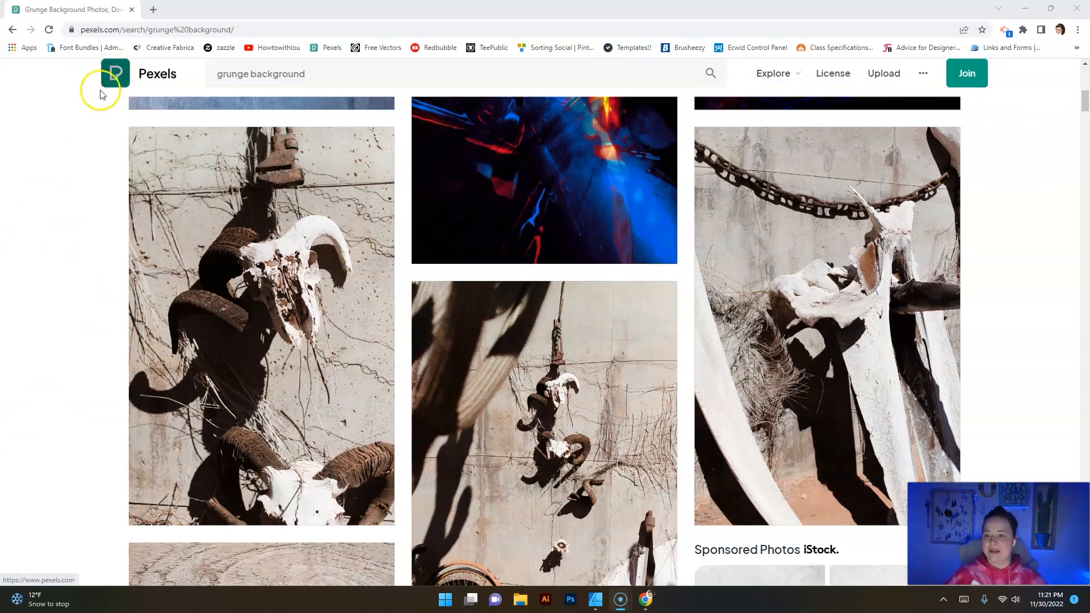
Step: Look through the grunge background photo results and highlight the site's domain in the address
{"action": "scroll", "coordinate": [60, 190], "scroll_direction": "up", "scroll_amount": 2}
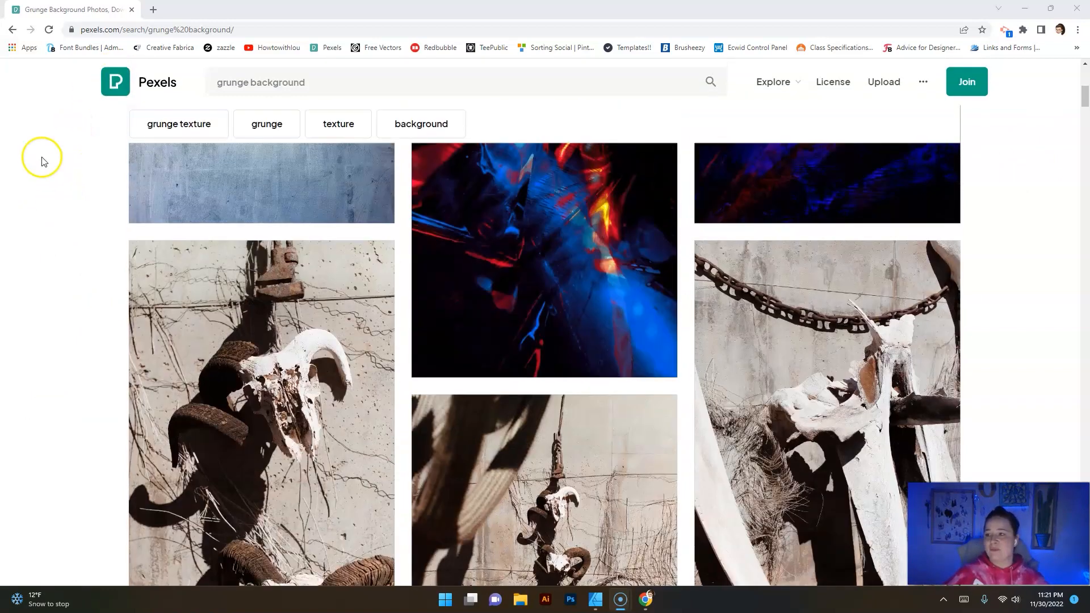
{"action": "left_click", "coordinate": [121, 26]}
{"action": "left_click_drag", "start_coordinate": [121, 26], "coordinate": [71, 26]}
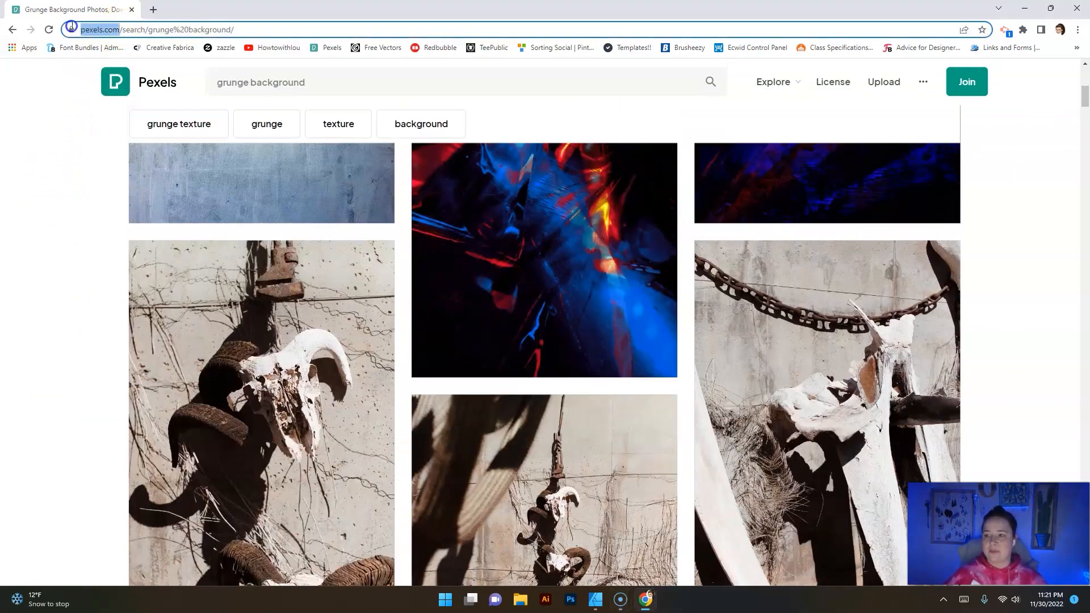
{"action": "left_click", "coordinate": [65, 222]}
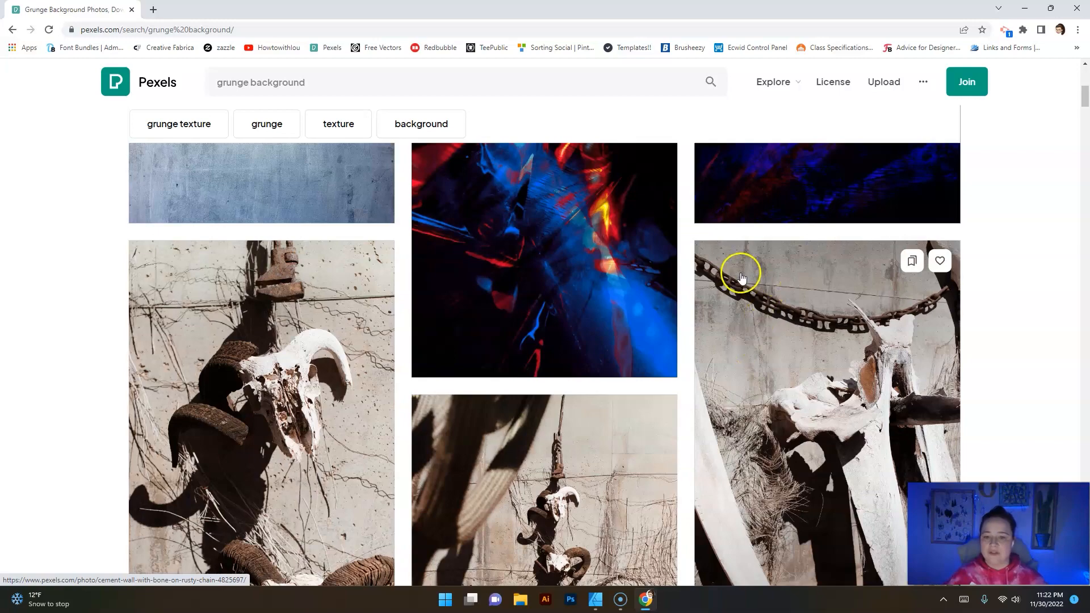
{"action": "scroll", "coordinate": [72, 373], "scroll_direction": "down", "scroll_amount": 5}
{"action": "scroll", "coordinate": [73, 373], "scroll_direction": "up", "scroll_amount": 8}
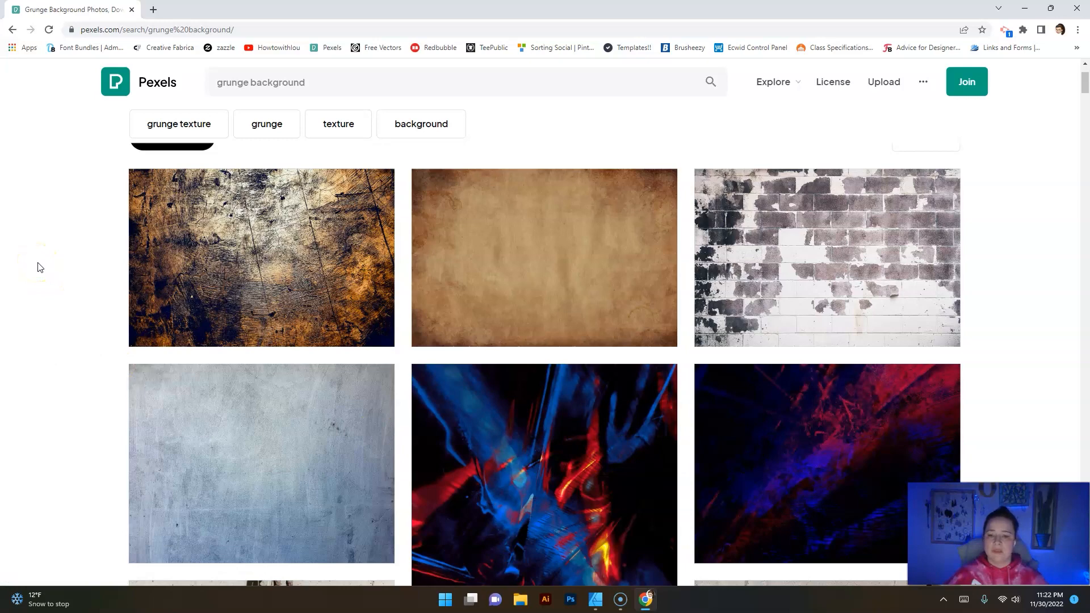
{"action": "left_click", "coordinate": [60, 259]}
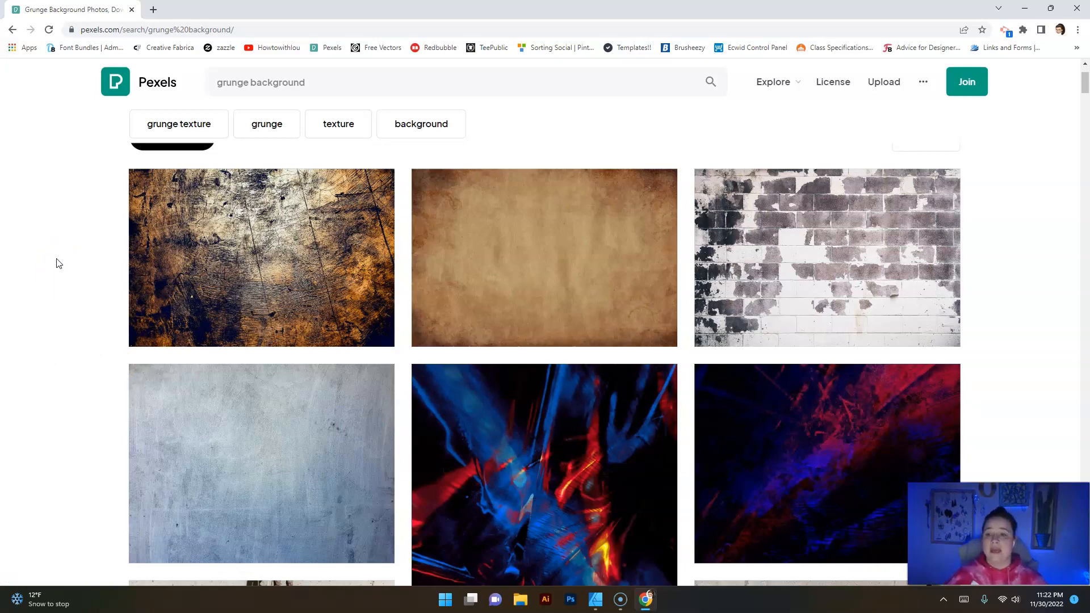
{"action": "left_click", "coordinate": [62, 266]}
{"action": "scroll", "coordinate": [65, 267], "scroll_direction": "down", "scroll_amount": 3}
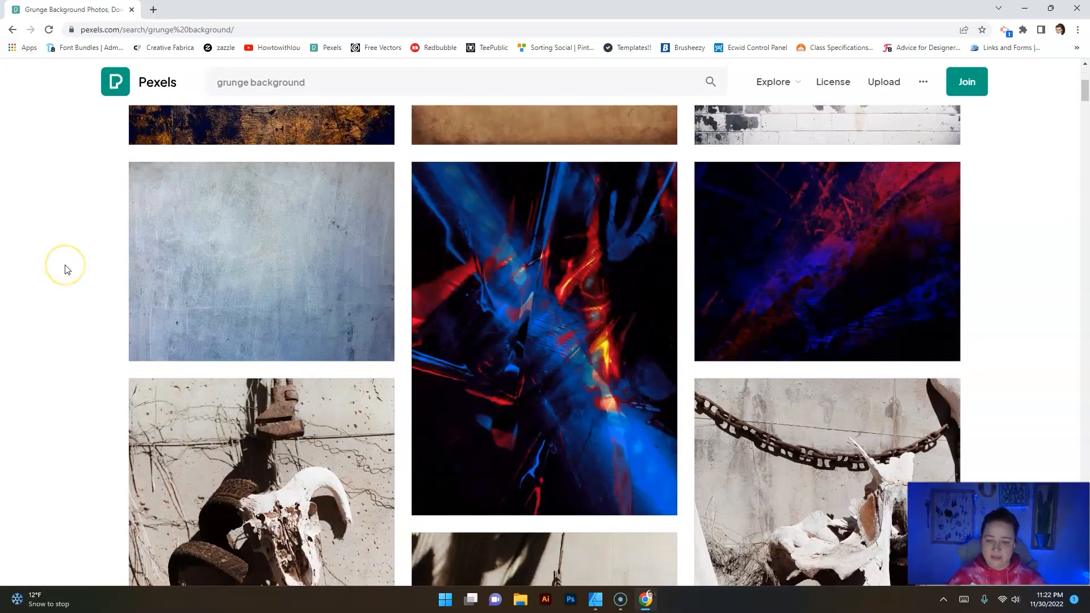
{"action": "scroll", "coordinate": [67, 269], "scroll_direction": "up", "scroll_amount": 5}
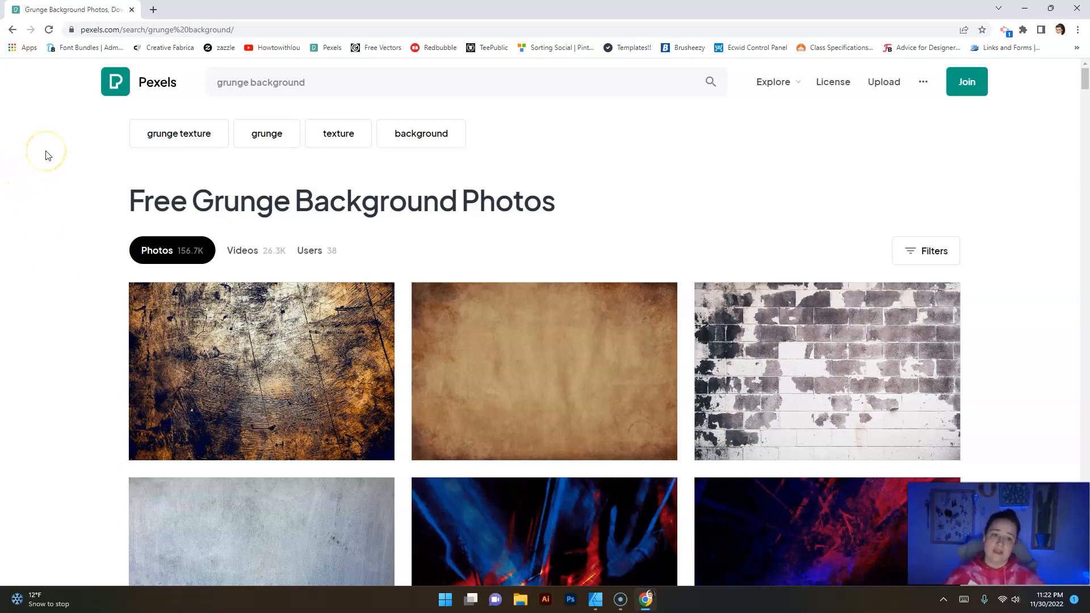
Step: Replace the photo search term with "winter" and run the search
{"action": "left_click", "coordinate": [312, 79]}
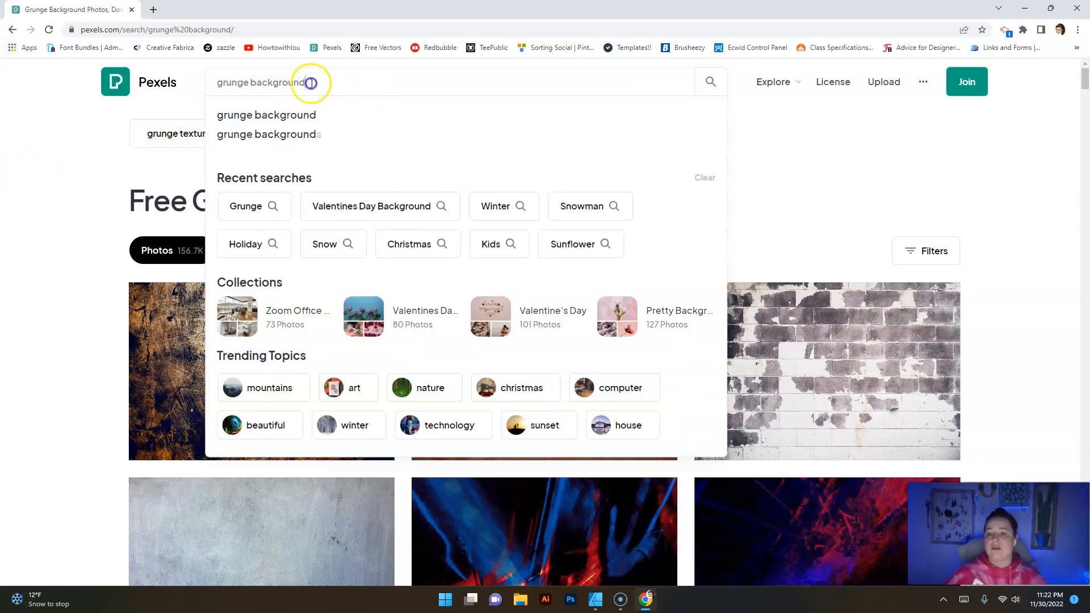
{"action": "left_click_drag", "start_coordinate": [316, 80], "coordinate": [210, 84]}
{"action": "key", "text": "BackSpace"}
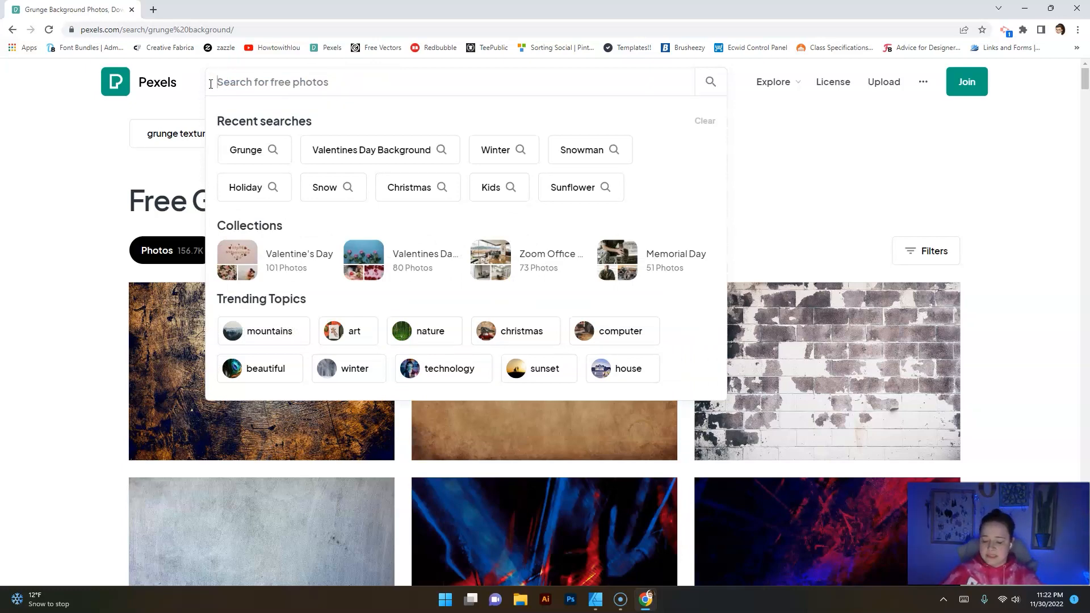
{"action": "type", "text": "winter"}
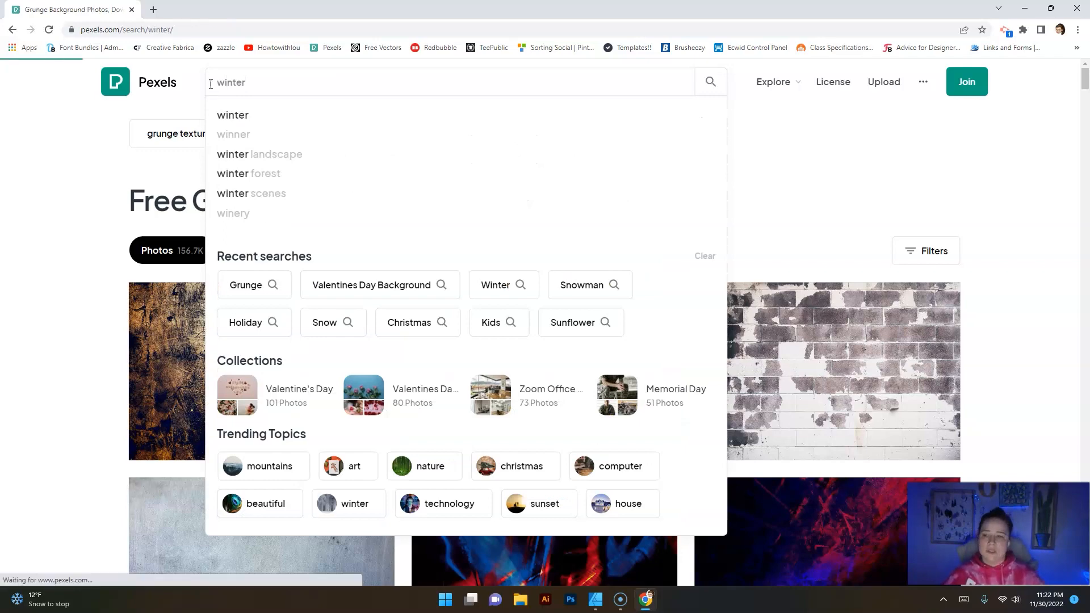
{"action": "key", "text": "Return"}
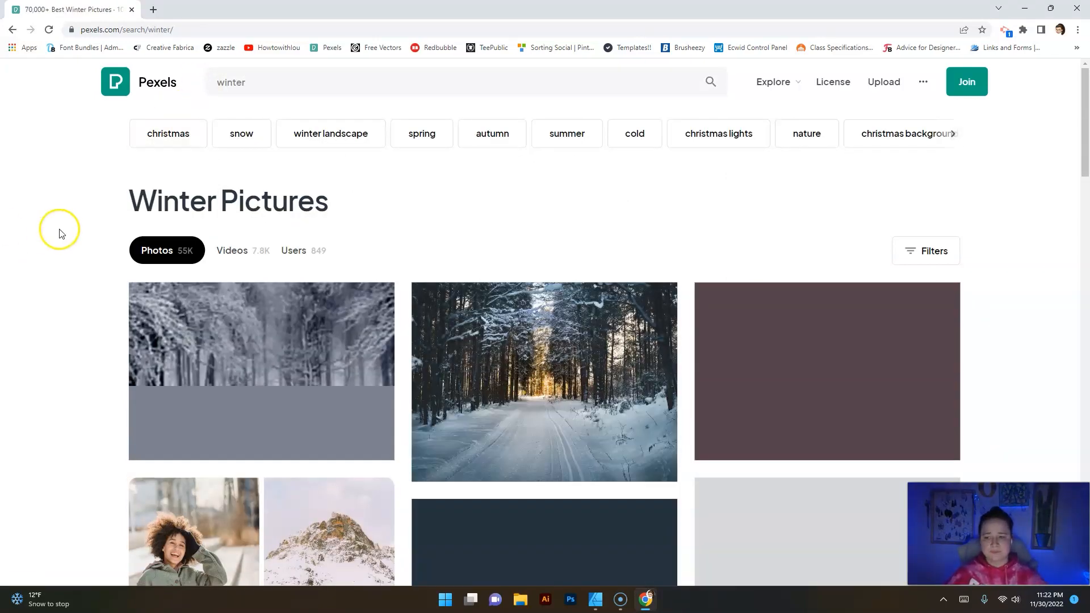
Step: Examine the winter photo results for usable background images, including the sponsored iStock section
{"action": "scroll", "coordinate": [78, 224], "scroll_direction": "down", "scroll_amount": 2}
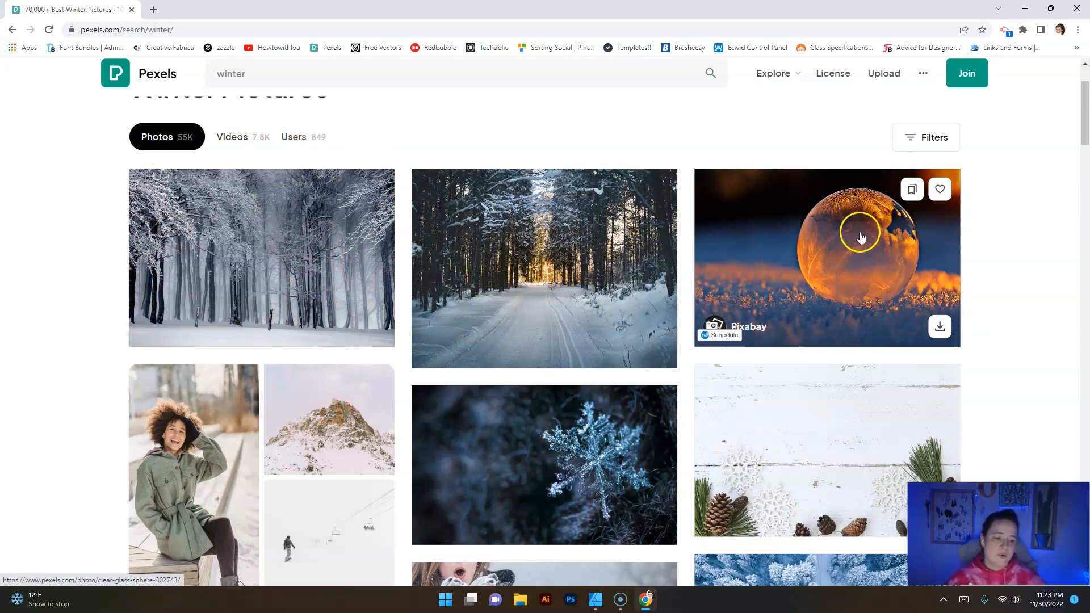
{"action": "scroll", "coordinate": [974, 330], "scroll_direction": "down", "scroll_amount": 4}
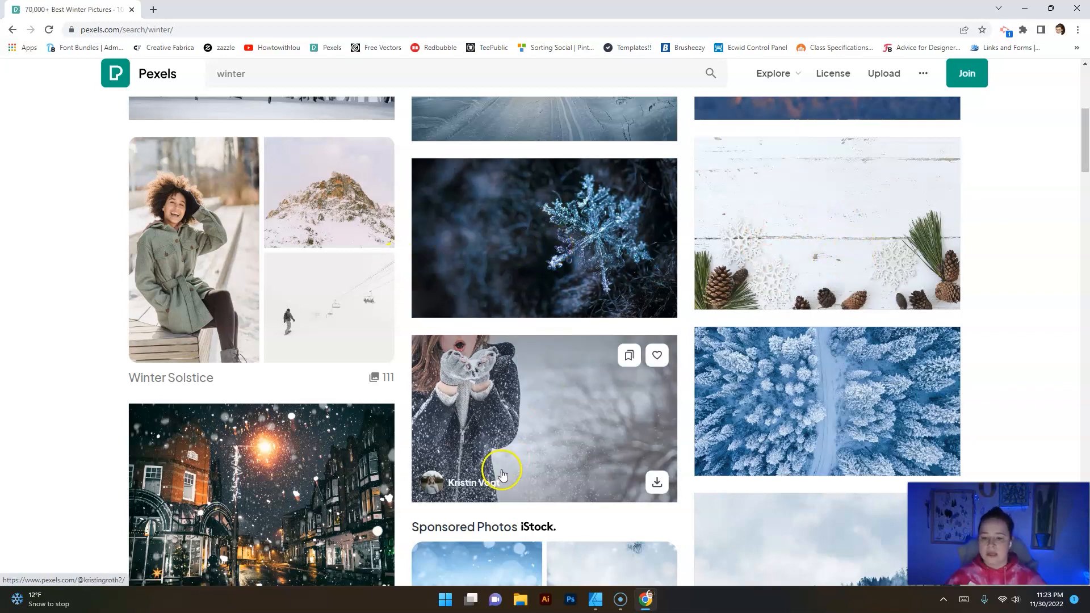
{"action": "scroll", "coordinate": [677, 434], "scroll_direction": "down", "scroll_amount": 2}
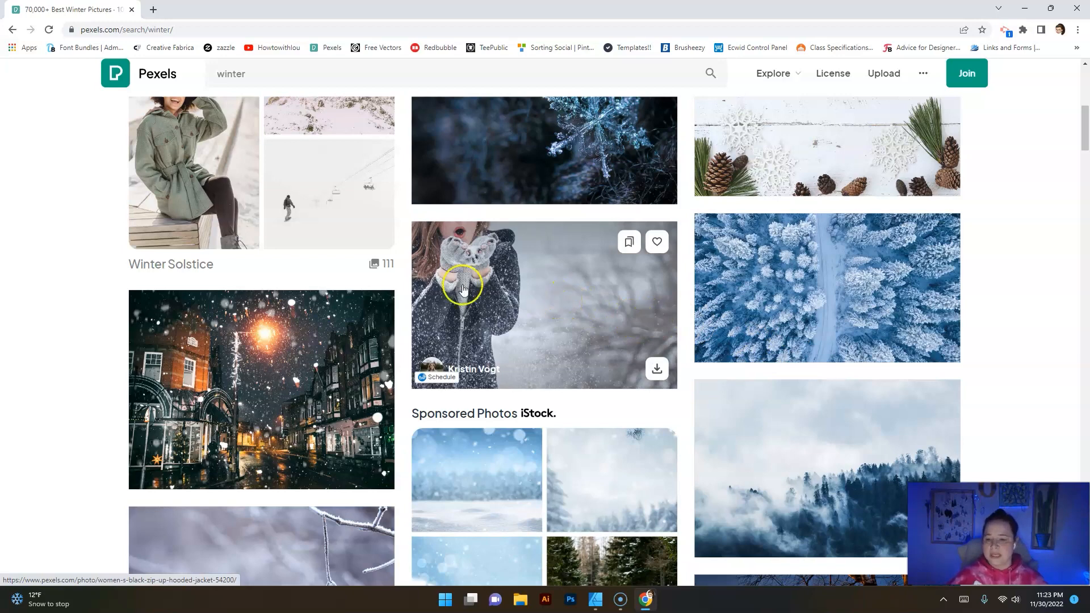
{"action": "scroll", "coordinate": [80, 360], "scroll_direction": "down", "scroll_amount": 2}
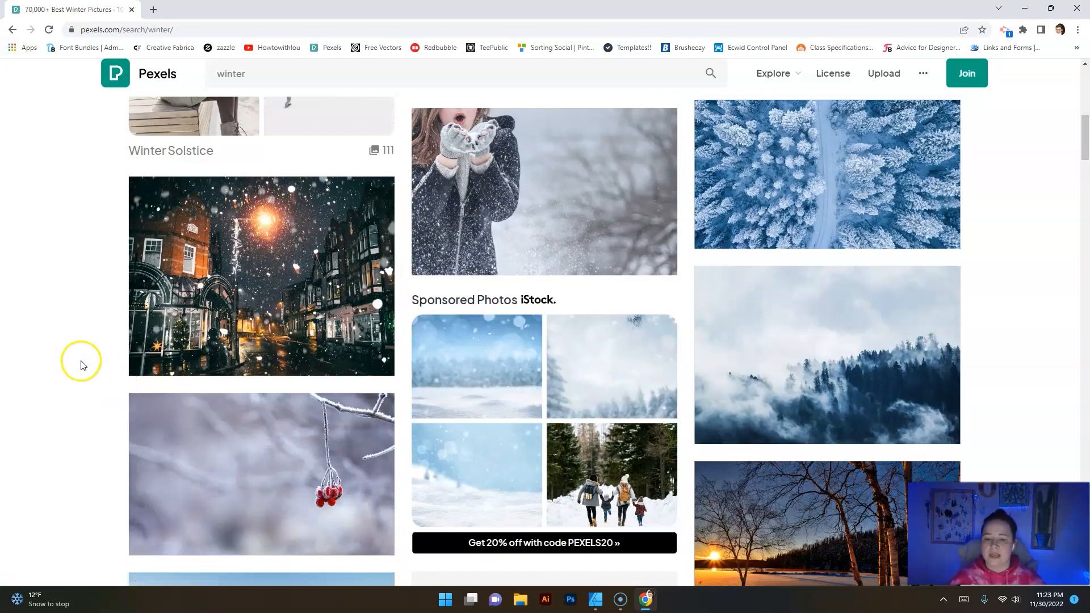
{"action": "left_click_drag", "start_coordinate": [402, 281], "coordinate": [537, 313]}
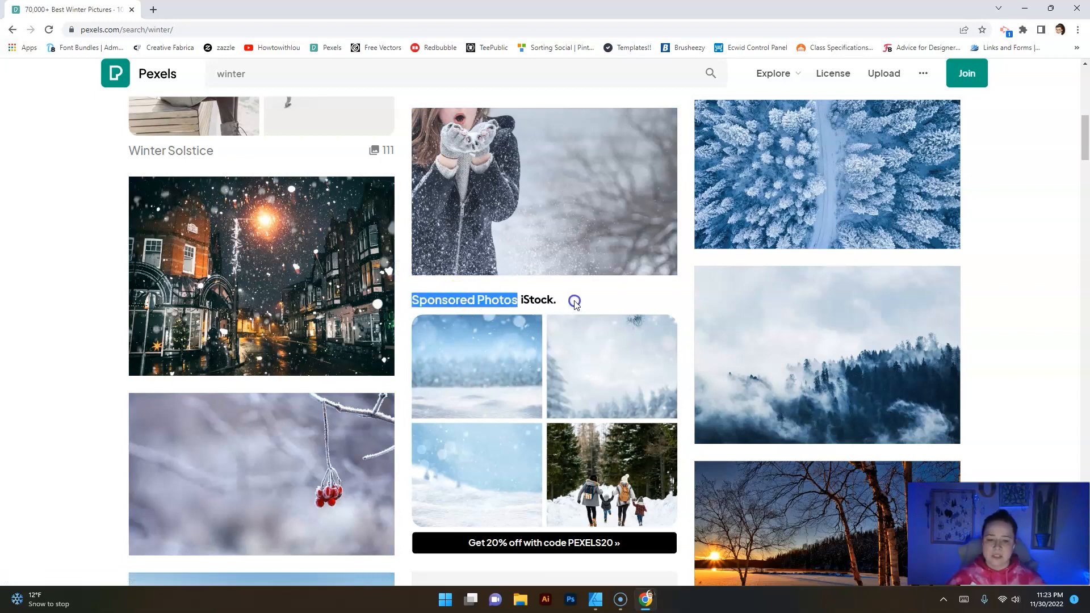
{"action": "left_click_drag", "start_coordinate": [575, 304], "coordinate": [433, 301]}
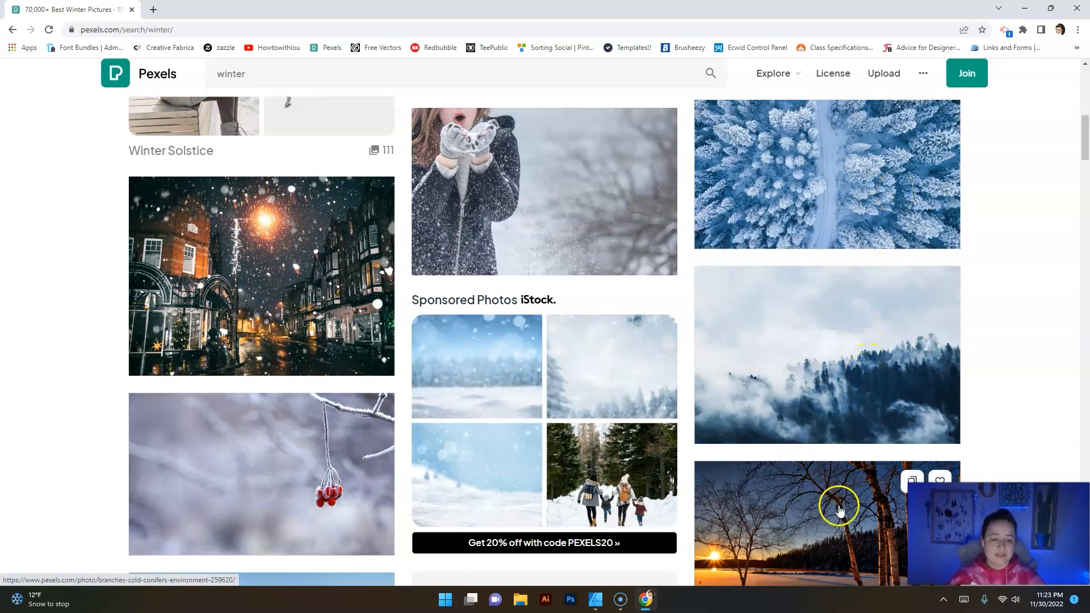
{"action": "scroll", "coordinate": [837, 504], "scroll_direction": "down", "scroll_amount": 5}
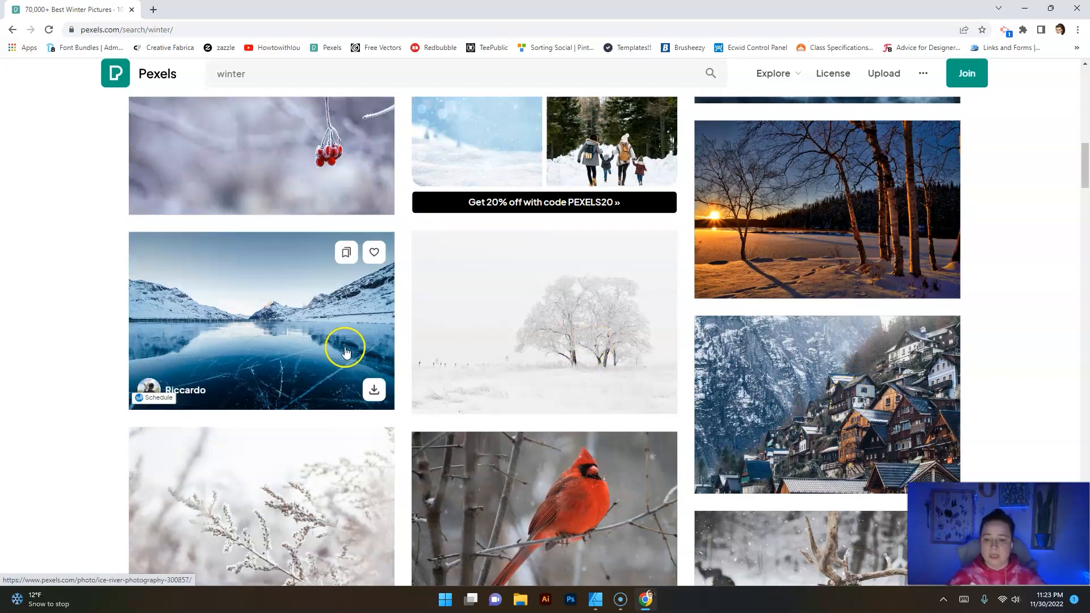
{"action": "scroll", "coordinate": [97, 357], "scroll_direction": "down", "scroll_amount": 2}
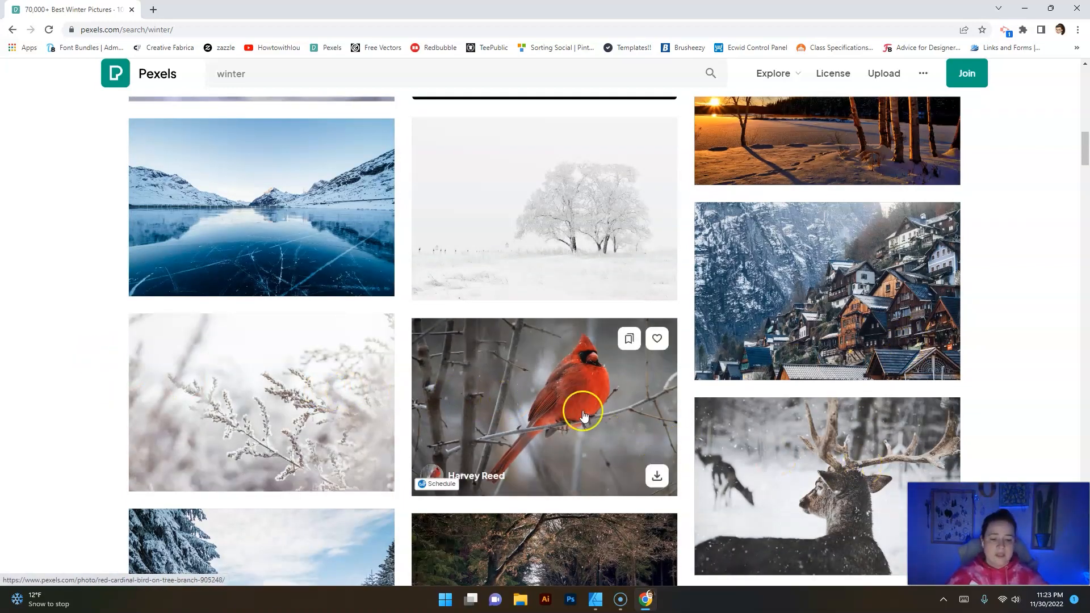
{"action": "scroll", "coordinate": [584, 417], "scroll_direction": "down", "scroll_amount": 4}
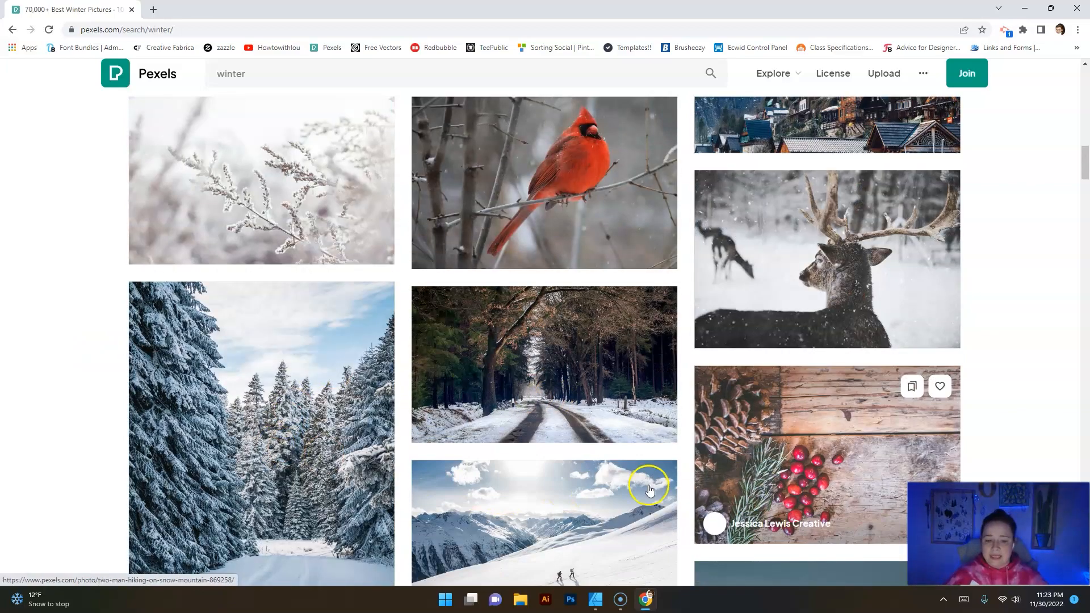
{"action": "scroll", "coordinate": [650, 489], "scroll_direction": "down", "scroll_amount": 14}
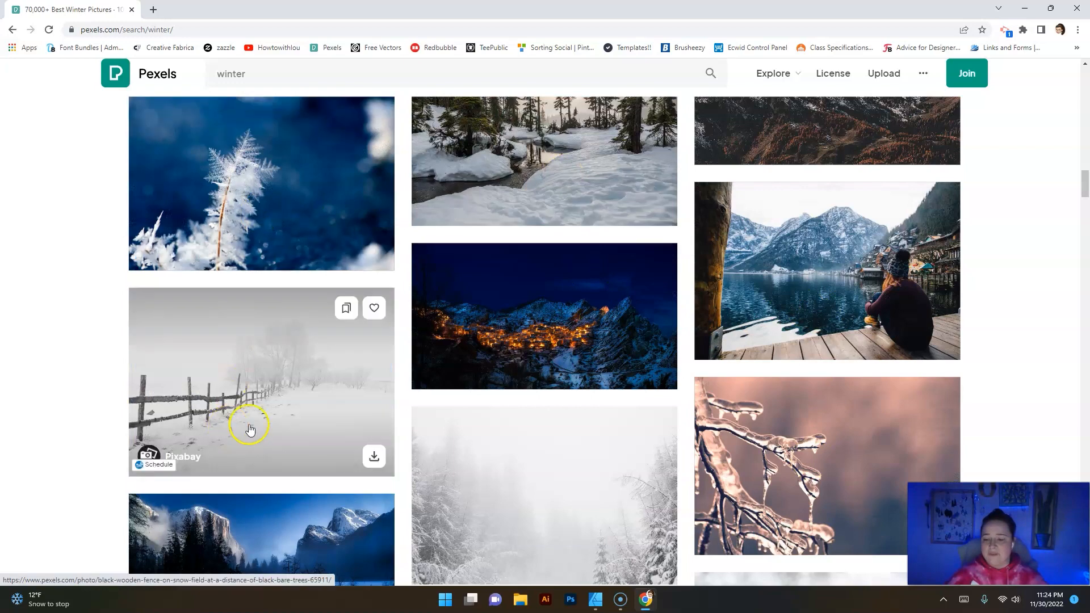
Step: Refine the photo search to "winter christmas" and run it
{"action": "left_click", "coordinate": [253, 77]}
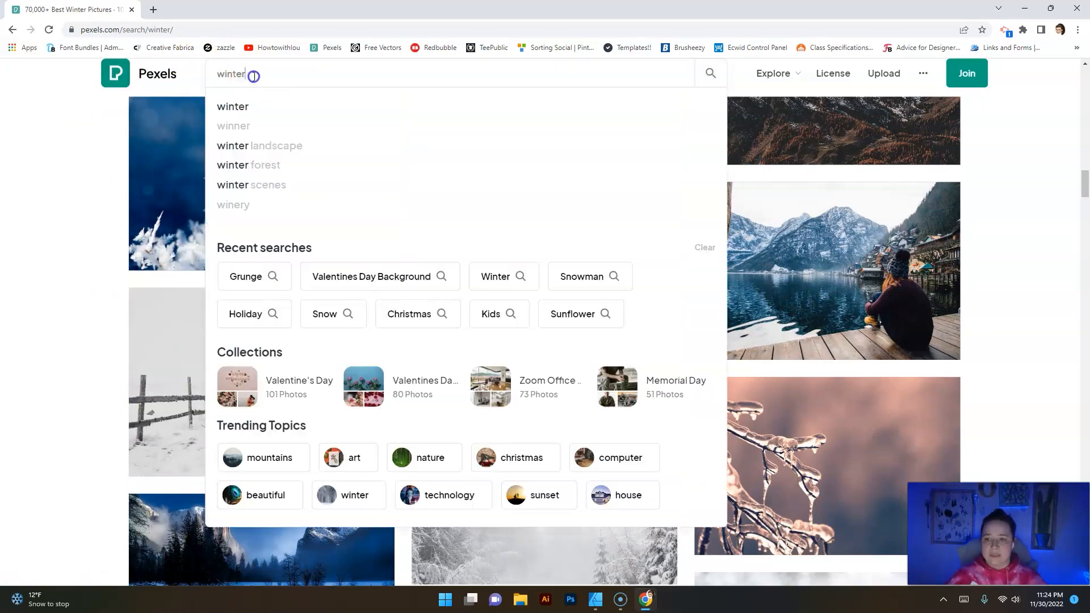
{"action": "left_click_drag", "start_coordinate": [253, 76], "coordinate": [216, 75]}
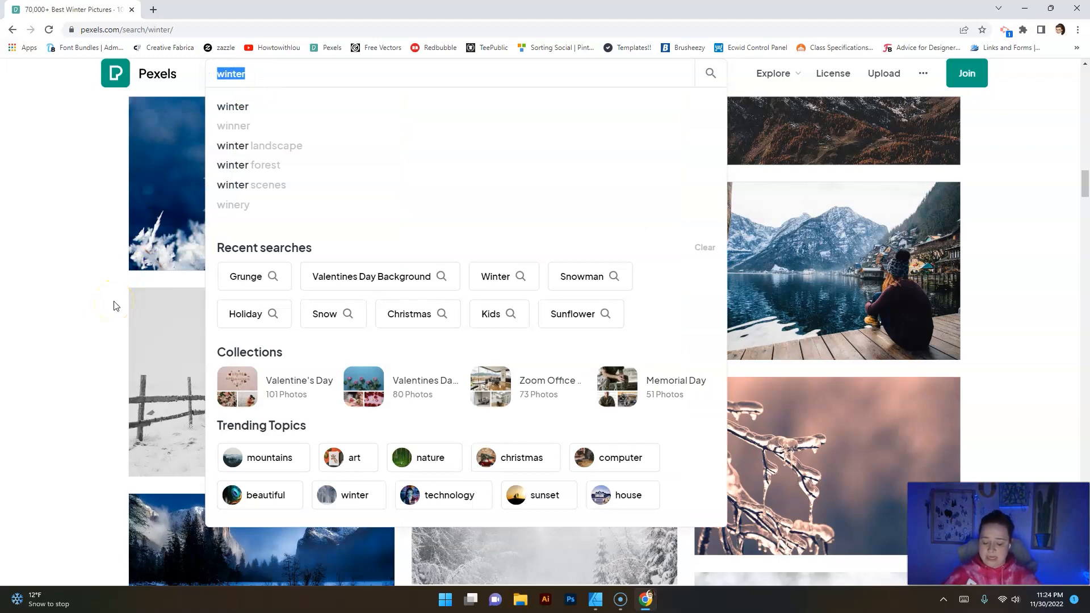
{"action": "type", "text": "winter christmas"}
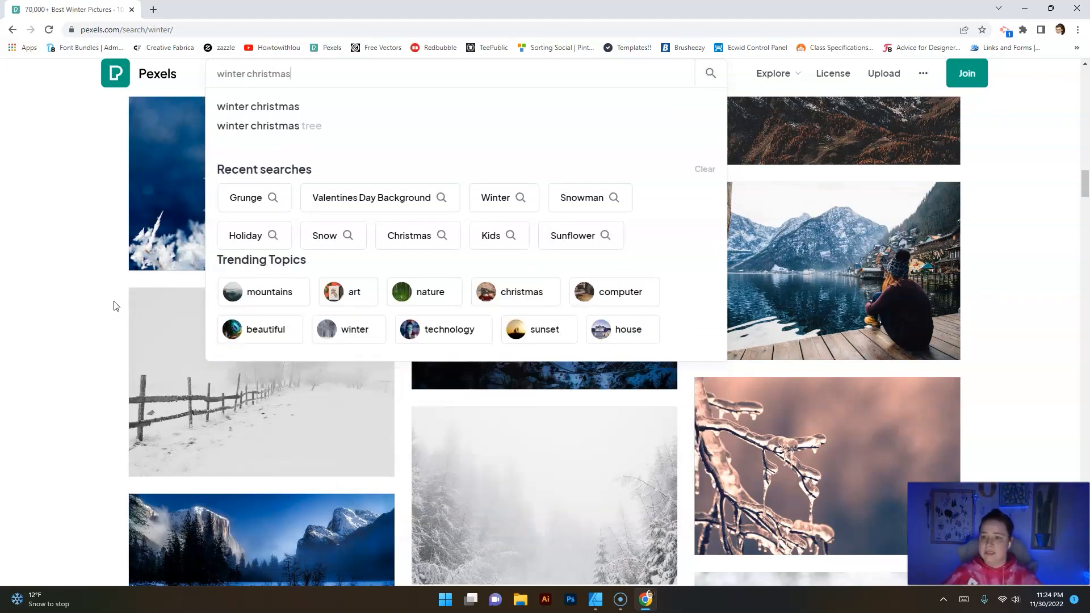
{"action": "key", "text": "Return"}
{"action": "left_click", "coordinate": [79, 305]}
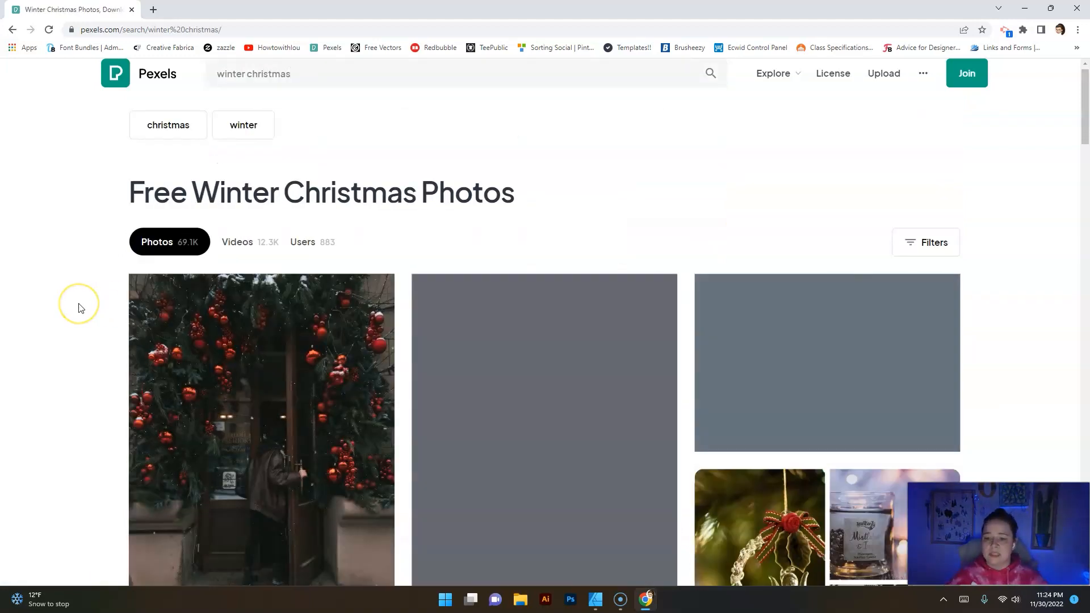
Step: Look through the winter christmas photo results for suitable images, and return to the first rows
{"action": "scroll", "coordinate": [79, 308], "scroll_direction": "down", "scroll_amount": 2}
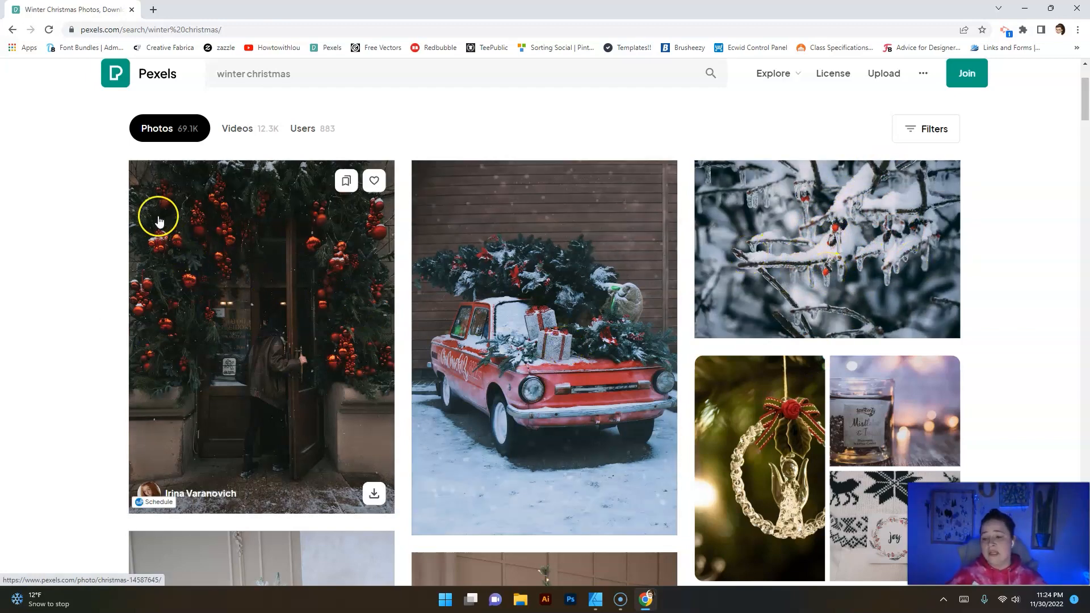
{"action": "scroll", "coordinate": [594, 370], "scroll_direction": "down", "scroll_amount": 4}
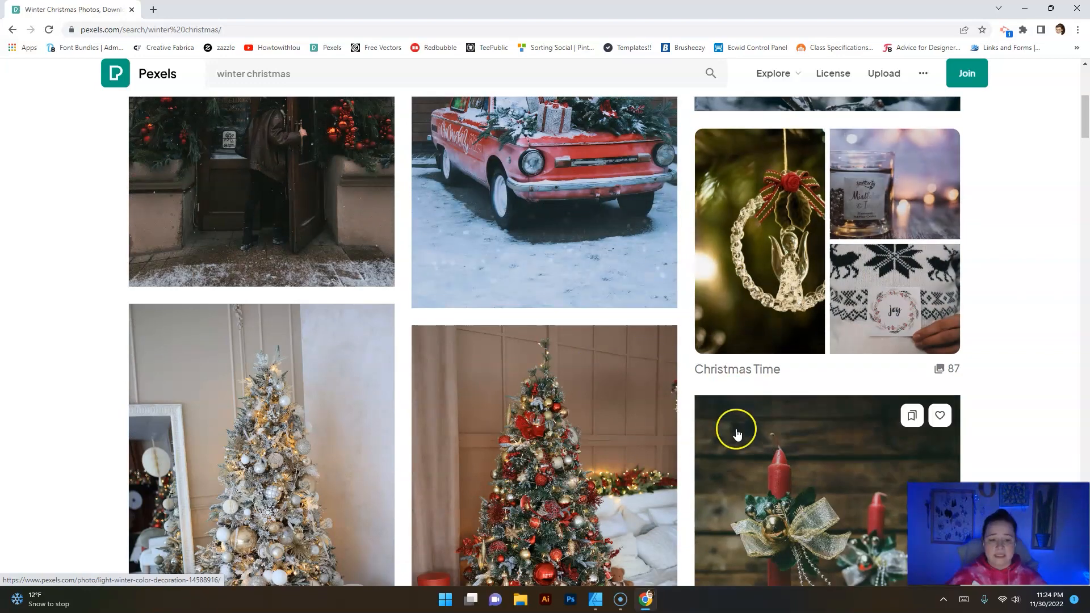
{"action": "scroll", "coordinate": [735, 431], "scroll_direction": "down", "scroll_amount": 4}
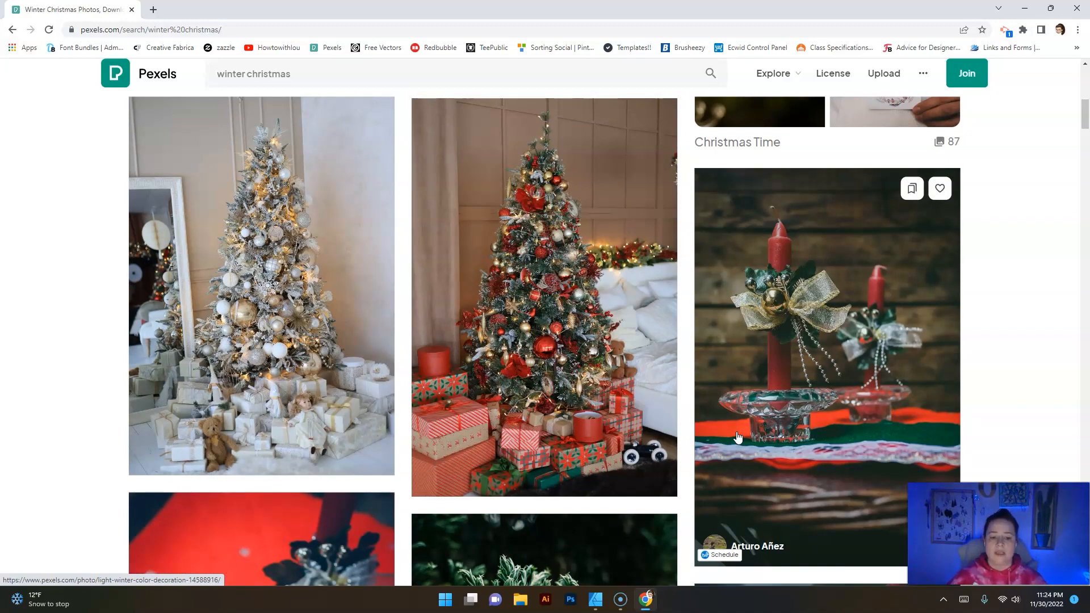
{"action": "scroll", "coordinate": [289, 528], "scroll_direction": "down", "scroll_amount": 4}
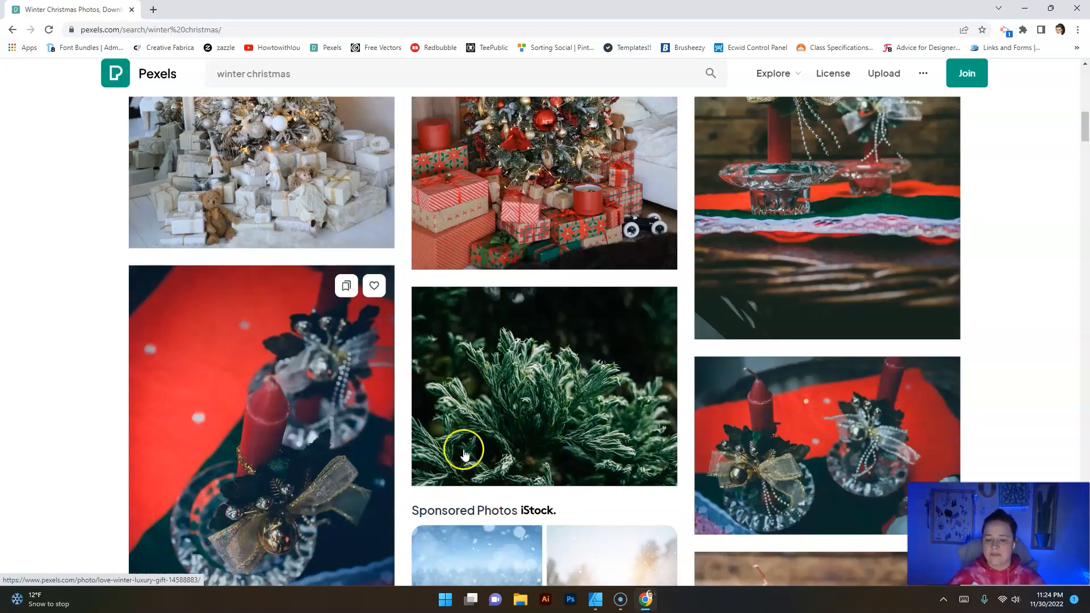
{"action": "scroll", "coordinate": [866, 463], "scroll_direction": "down", "scroll_amount": 8}
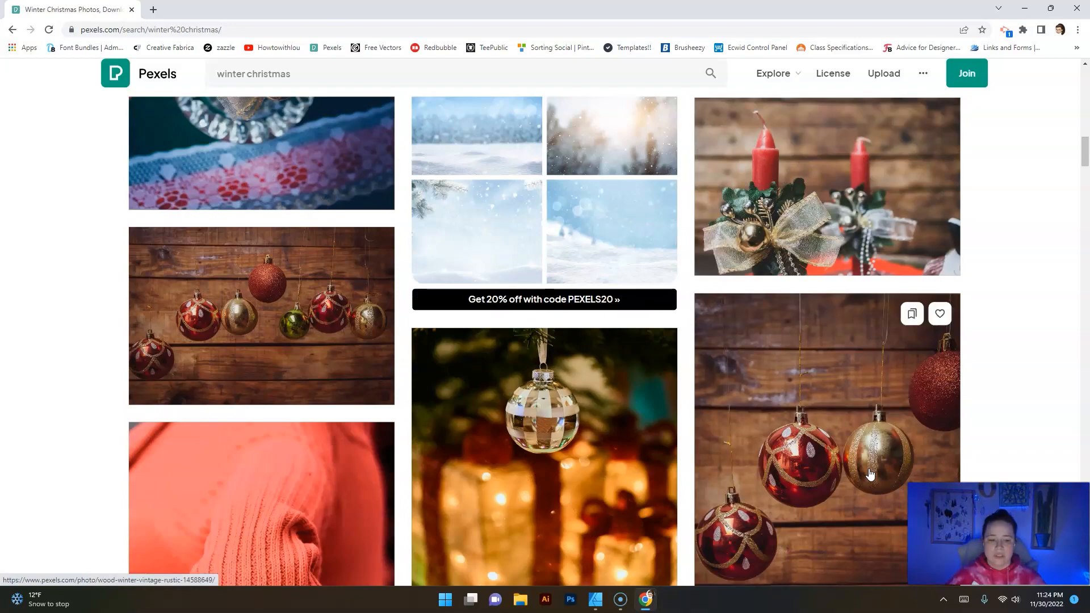
{"action": "scroll", "coordinate": [870, 475], "scroll_direction": "down", "scroll_amount": 15}
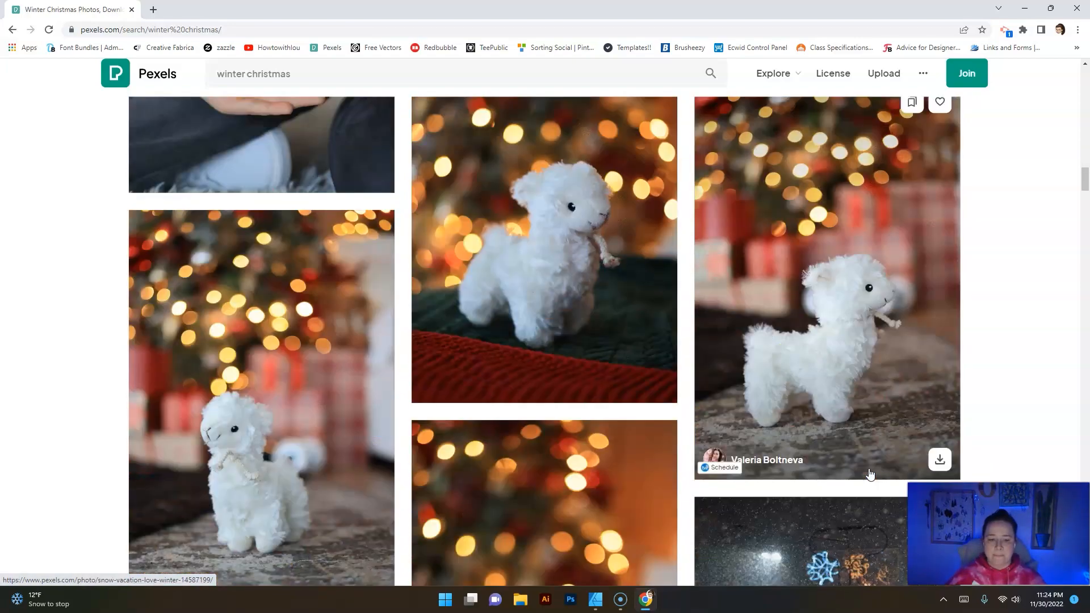
{"action": "scroll", "coordinate": [870, 474], "scroll_direction": "up", "scroll_amount": 12}
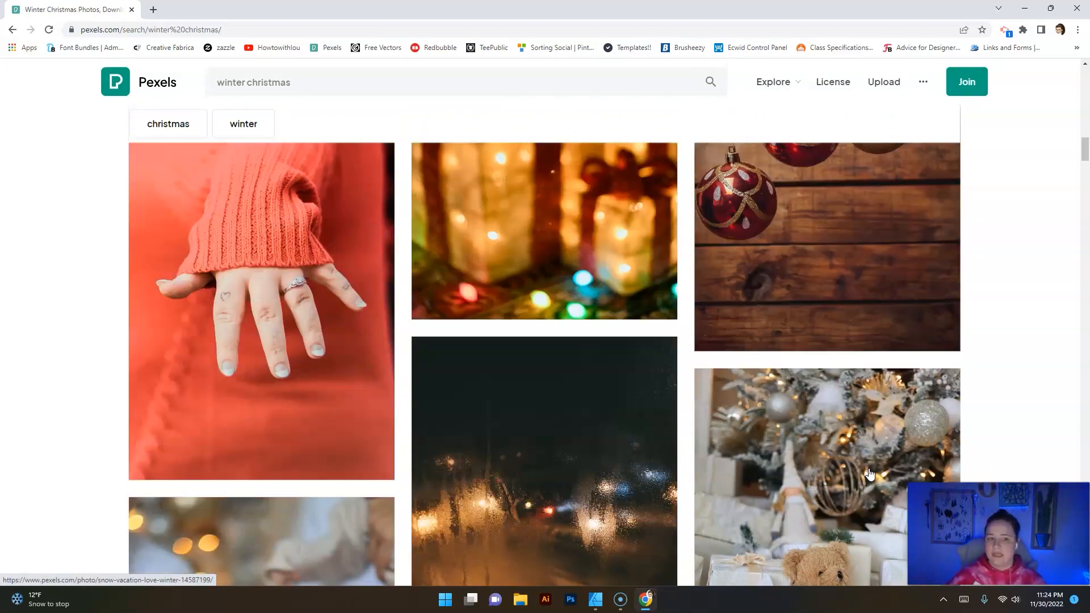
{"action": "scroll", "coordinate": [870, 474], "scroll_direction": "up", "scroll_amount": 10}
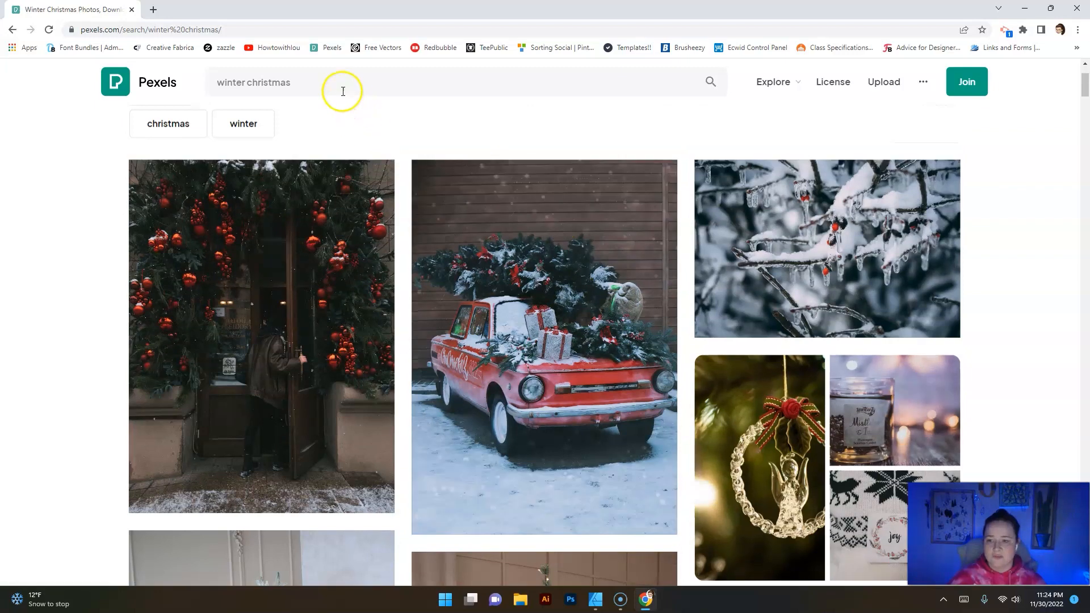
Step: Replace the photo search term with "sunflowers" and run the search
{"action": "left_click_drag", "start_coordinate": [343, 91], "coordinate": [204, 74]}
{"action": "type", "text": "s"}
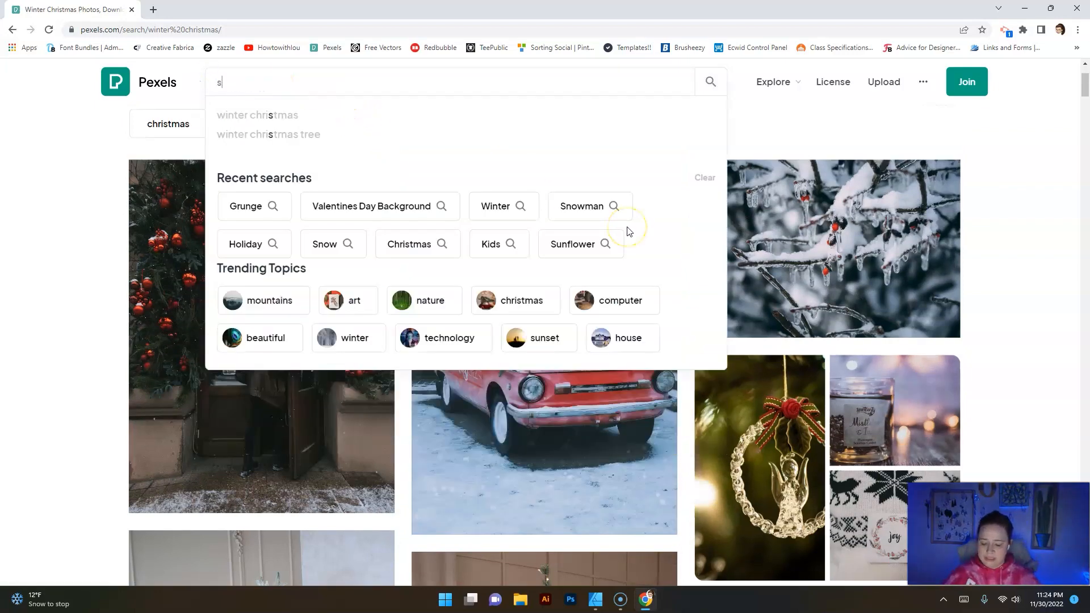
{"action": "type", "text": "unflowers"}
{"action": "key", "text": "Return"}
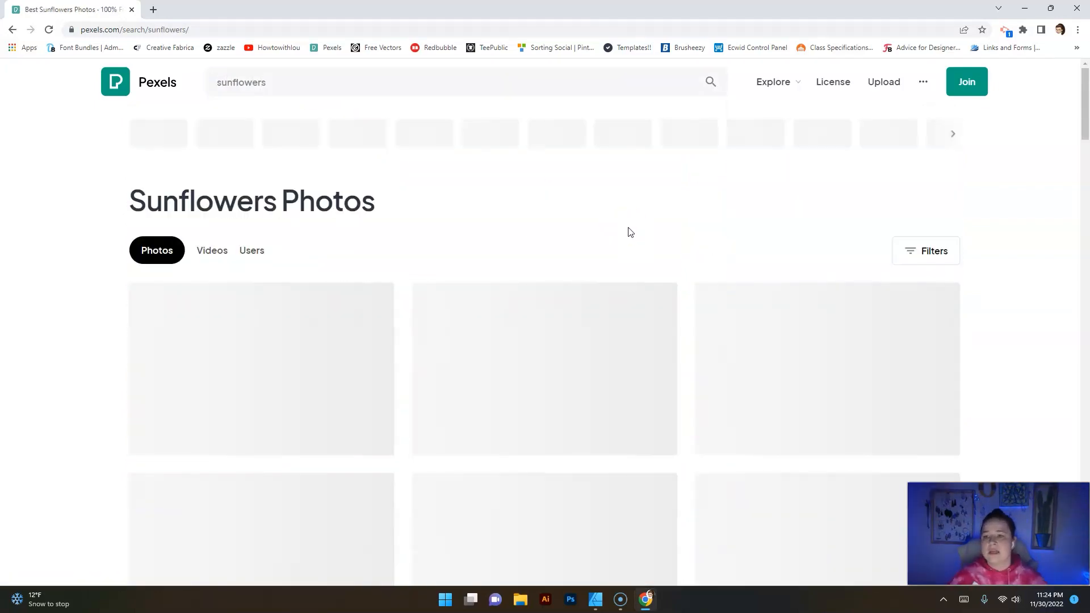
Step: Look through the sunflower photo results for usable background images, including the sponsored iStock photos
{"action": "scroll", "coordinate": [1008, 356], "scroll_direction": "down", "scroll_amount": 4}
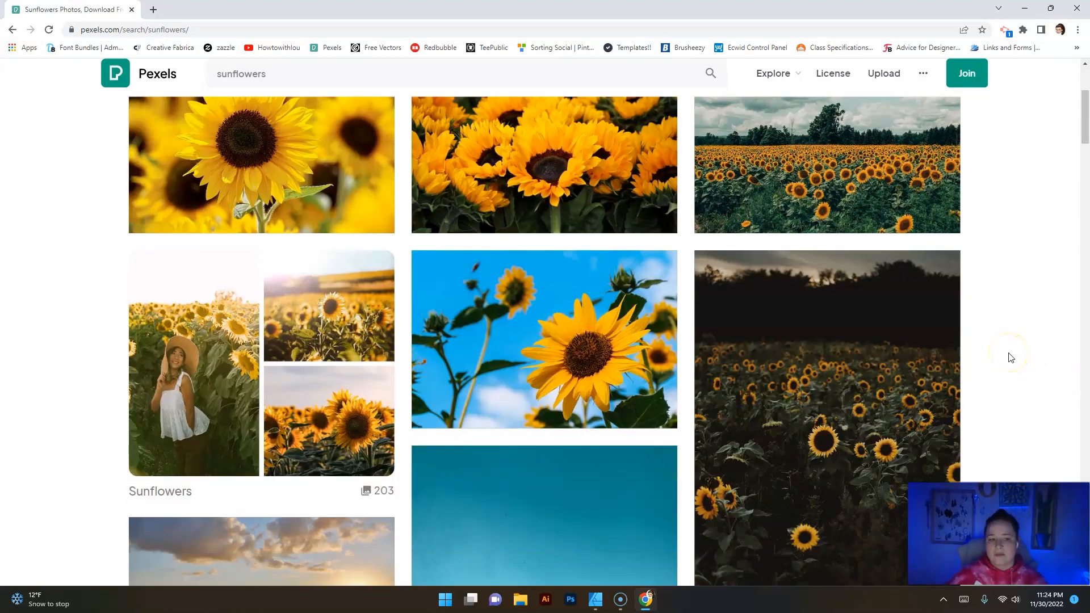
{"action": "scroll", "coordinate": [1010, 357], "scroll_direction": "down", "scroll_amount": 8}
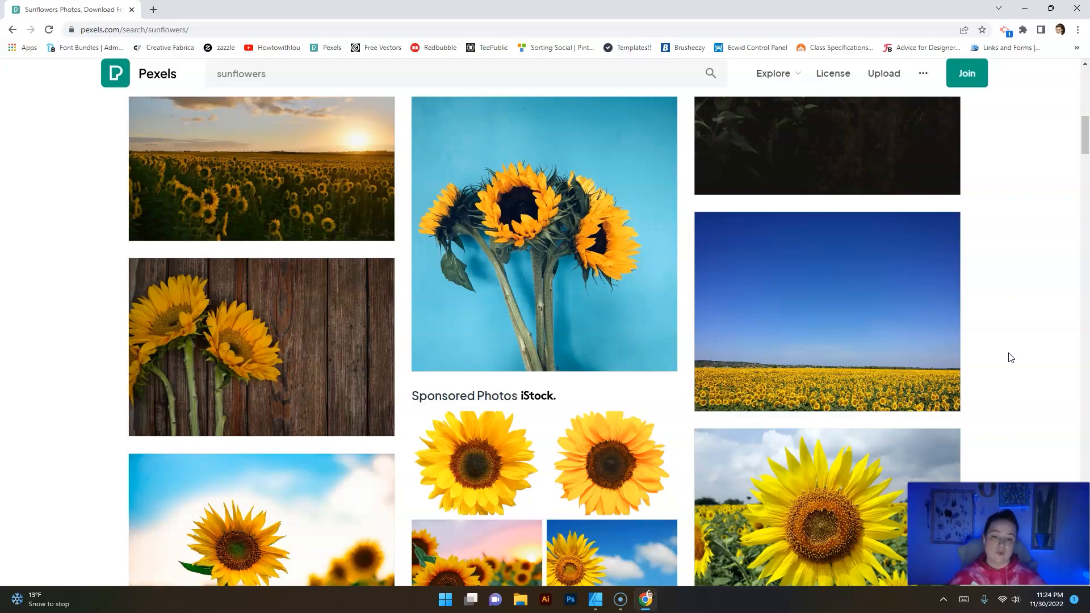
{"action": "scroll", "coordinate": [1010, 357], "scroll_direction": "up", "scroll_amount": 12}
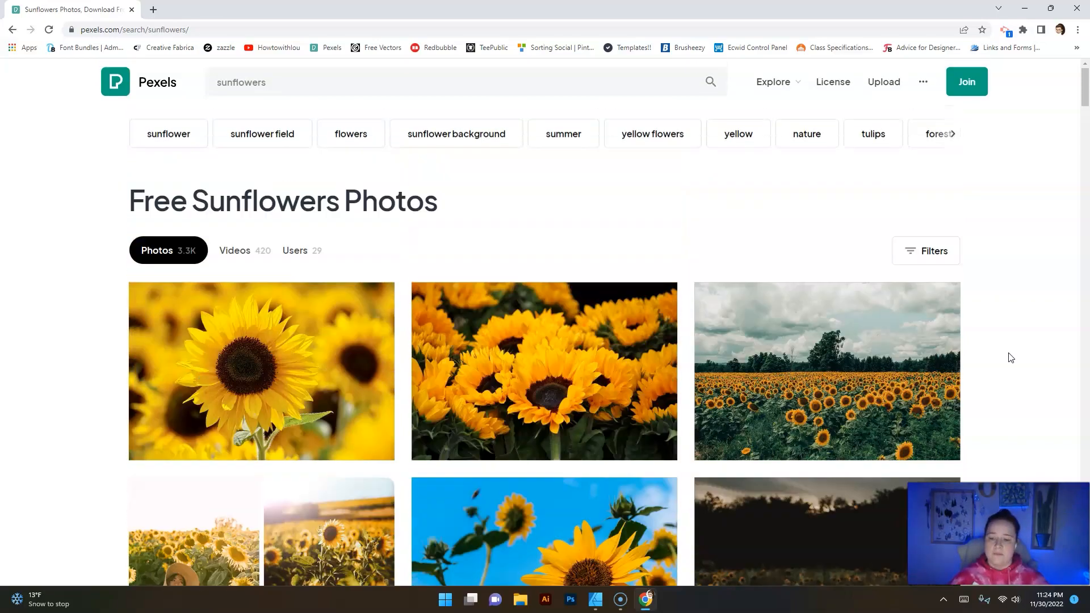
{"action": "scroll", "coordinate": [1011, 357], "scroll_direction": "down", "scroll_amount": 12}
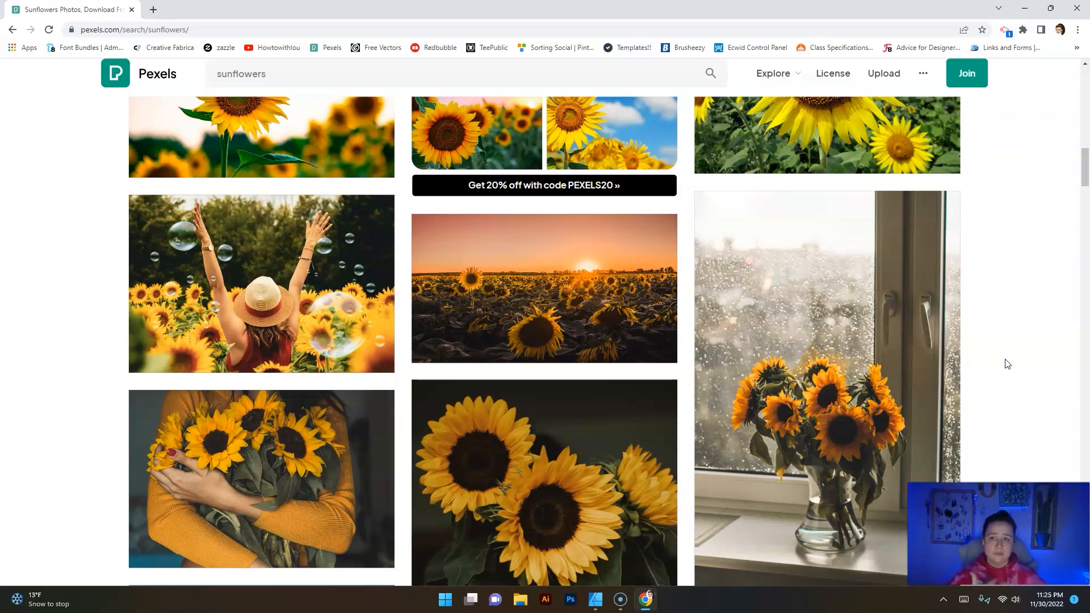
{"action": "scroll", "coordinate": [1006, 363], "scroll_direction": "up", "scroll_amount": 2}
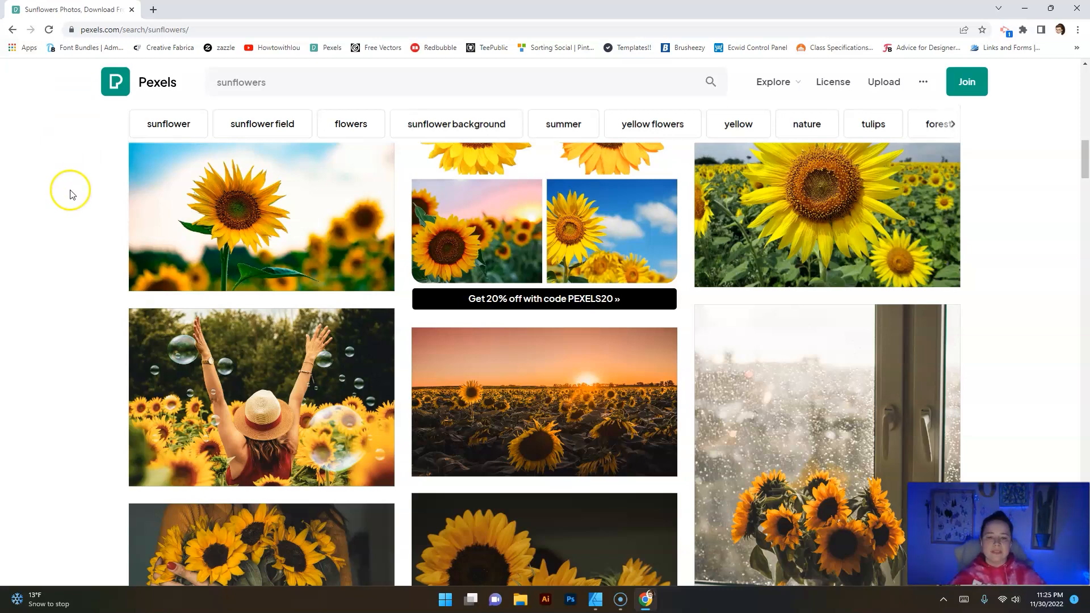
Step: Search Google for "tumblers" in a new browser tab
{"action": "left_click", "coordinate": [154, 9]}
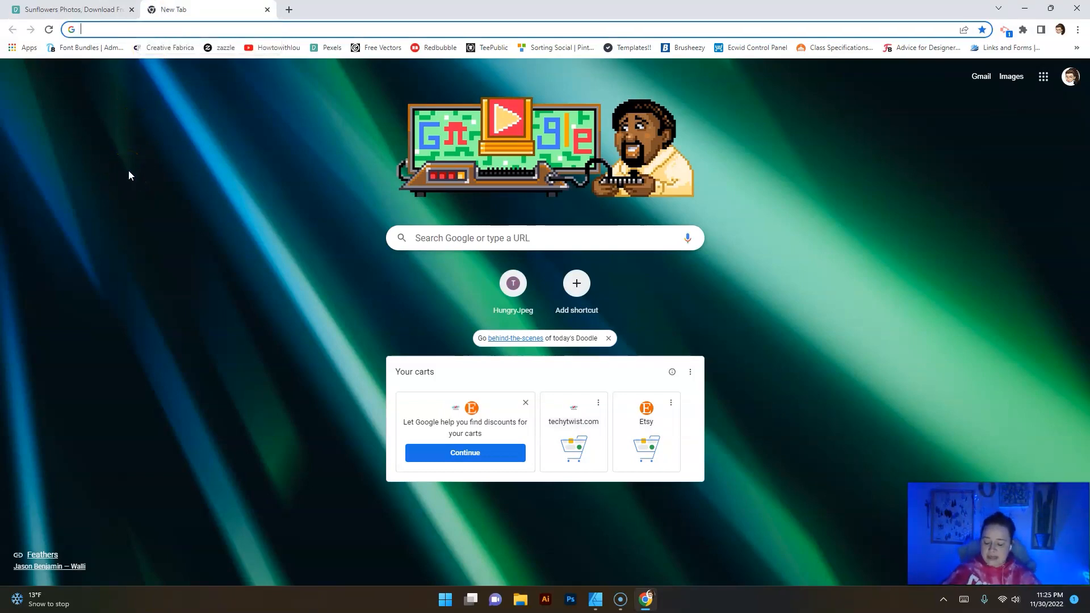
{"action": "type", "text": "tumblers"}
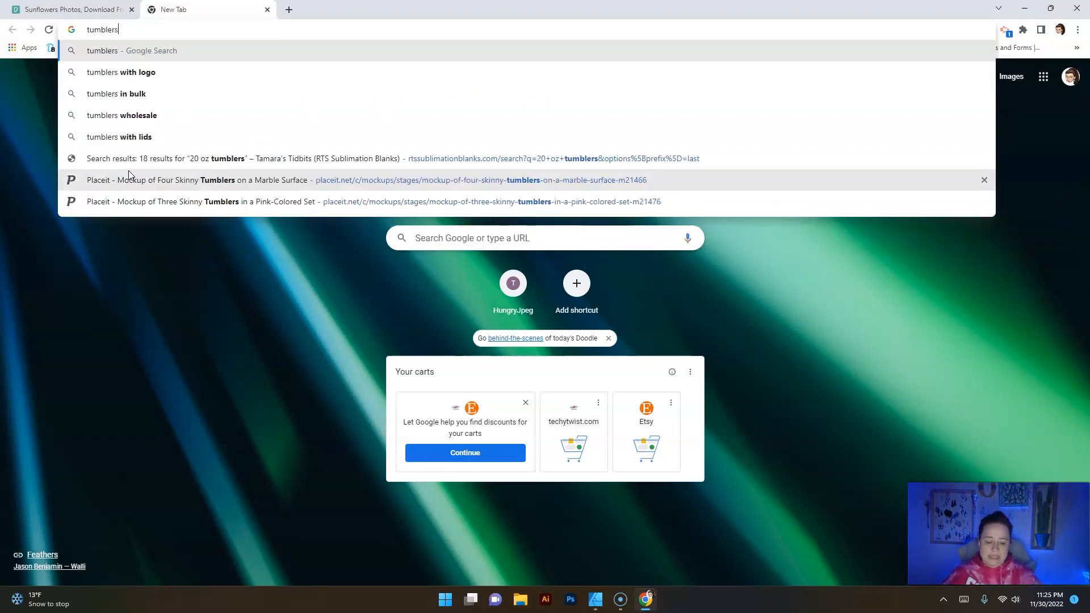
{"action": "key", "text": "Return"}
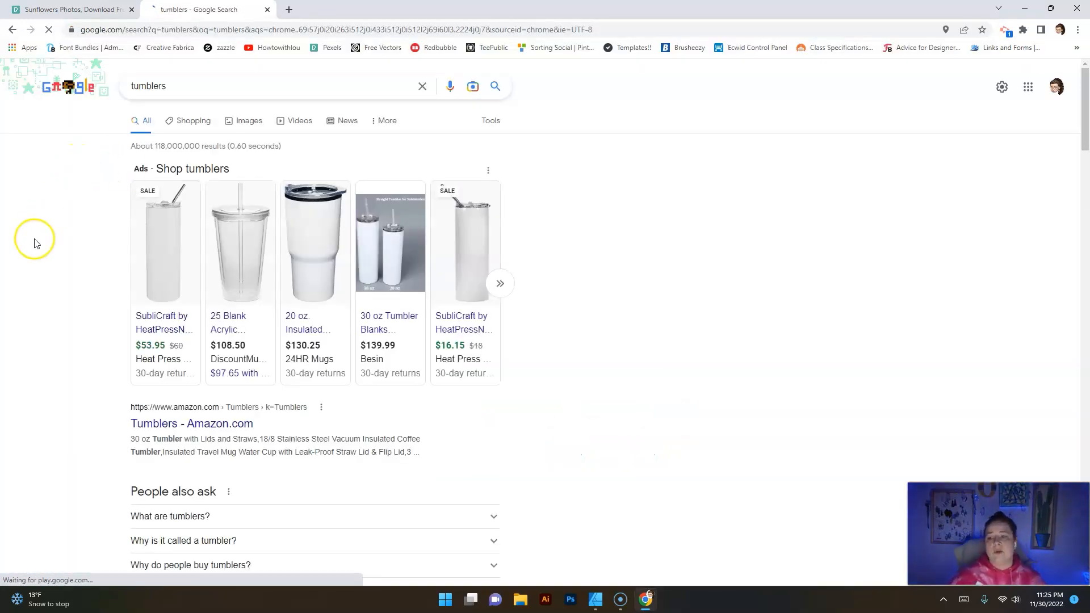
Step: Examine the tumbler shapes in the shopping ads, and browse the image results for tumblers
{"action": "mouse_move", "coordinate": [154, 215]}
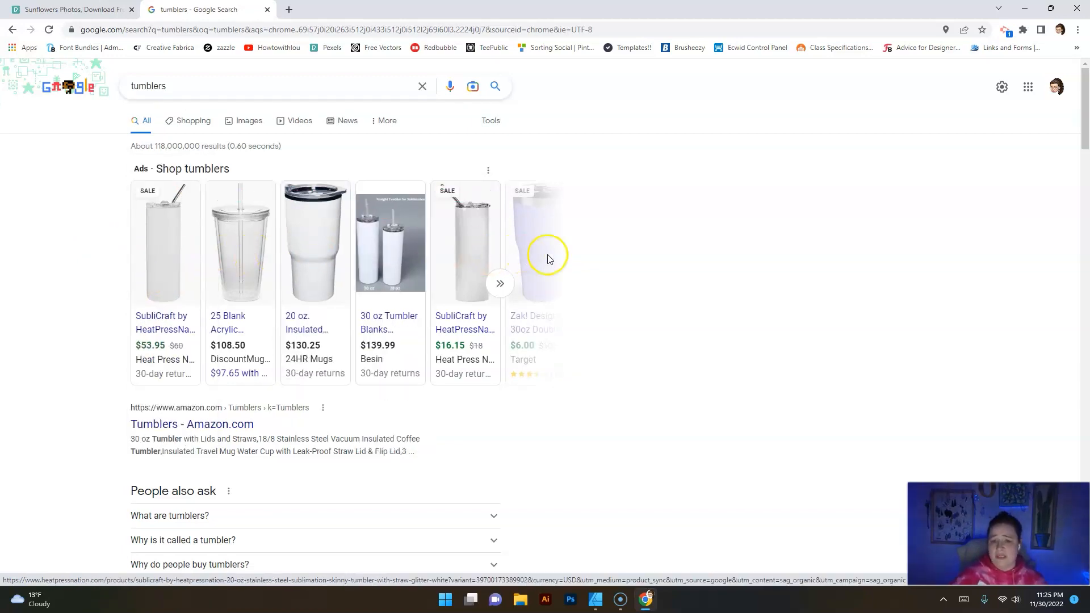
{"action": "mouse_move", "coordinate": [471, 267]}
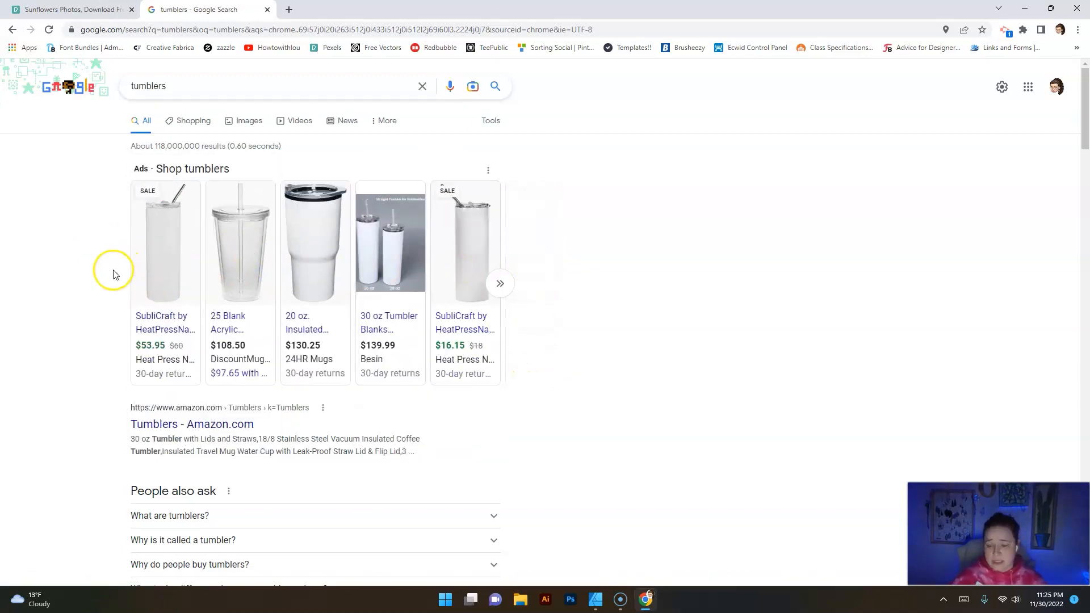
{"action": "mouse_move", "coordinate": [142, 315]}
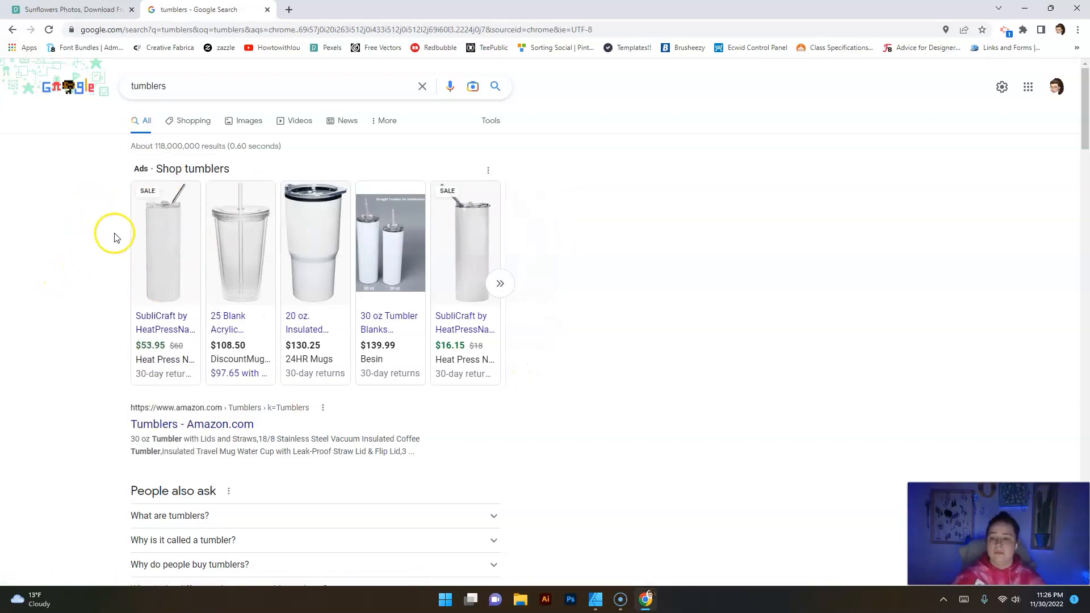
{"action": "left_click", "coordinate": [230, 122]}
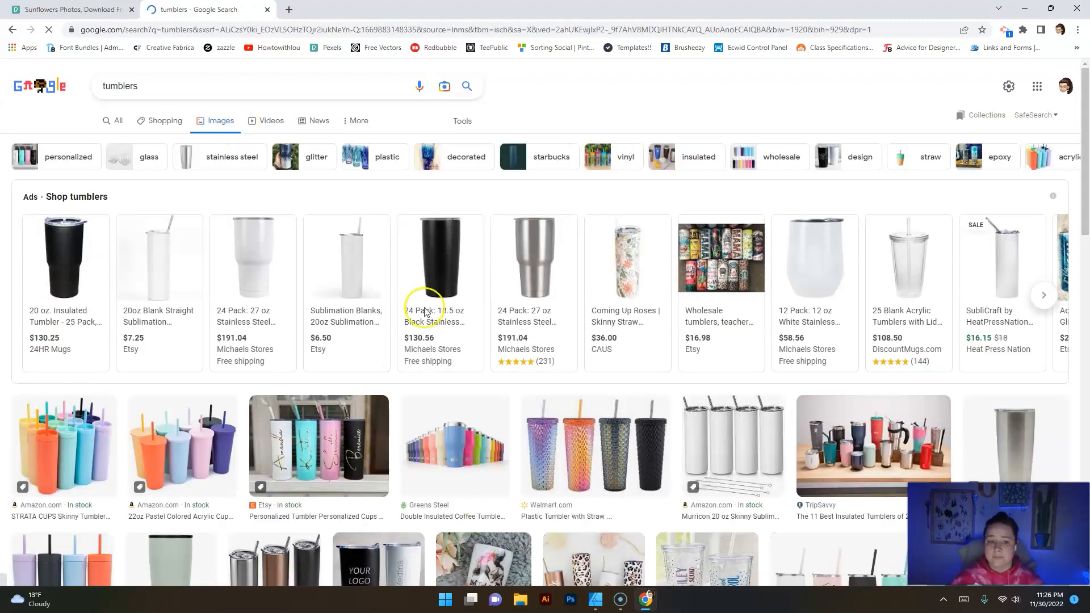
{"action": "scroll", "coordinate": [448, 375], "scroll_direction": "down", "scroll_amount": 6}
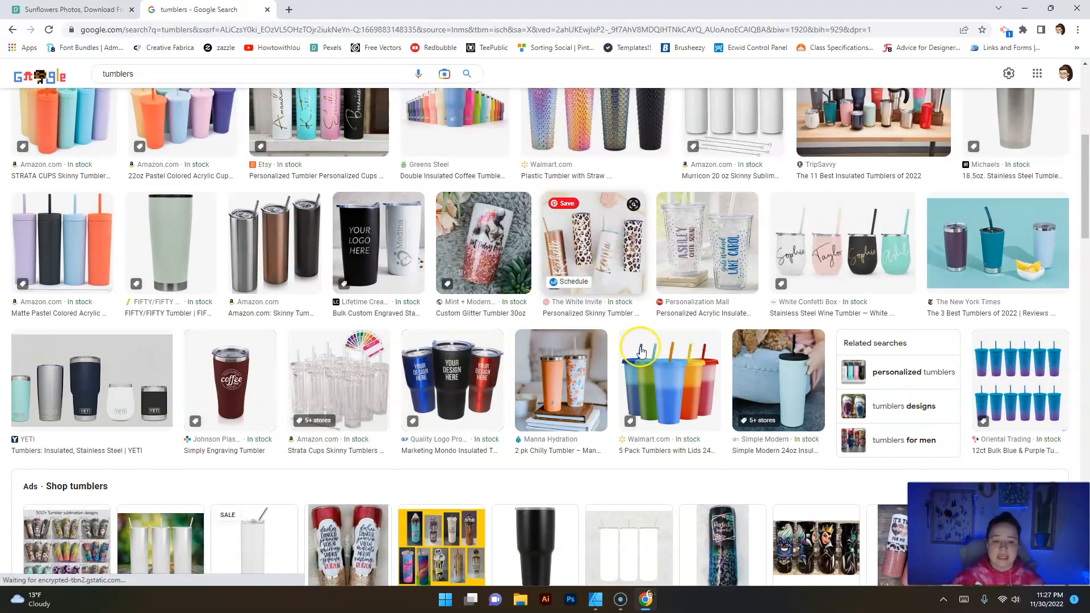
Step: Go to Etsy in the same tab and search for "tumbler for mom"
{"action": "left_click", "coordinate": [259, 31]}
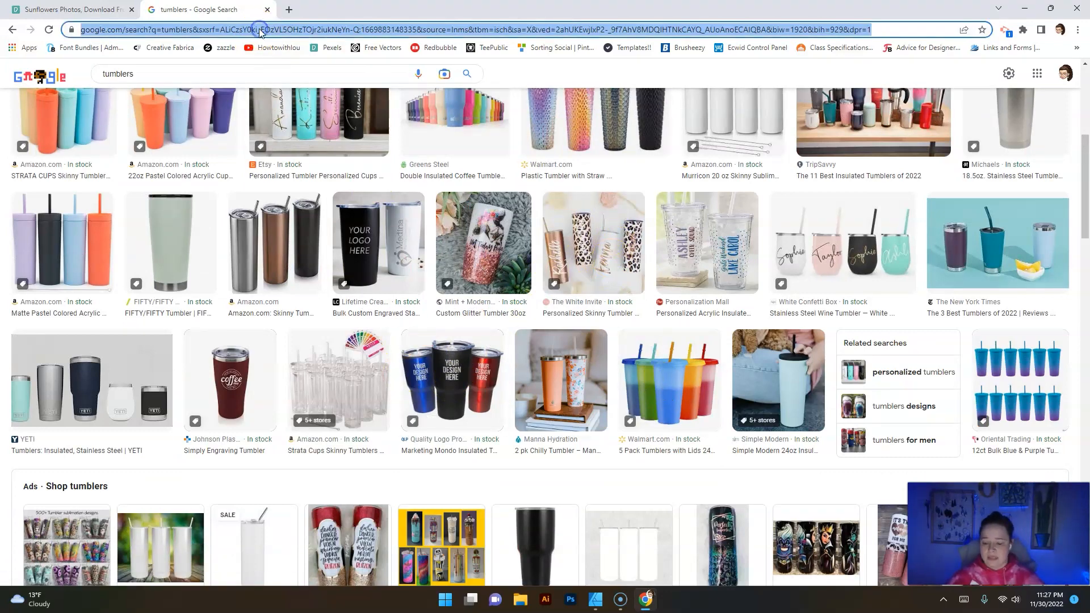
{"action": "type", "text": "etsy"}
{"action": "key", "text": "Return"}
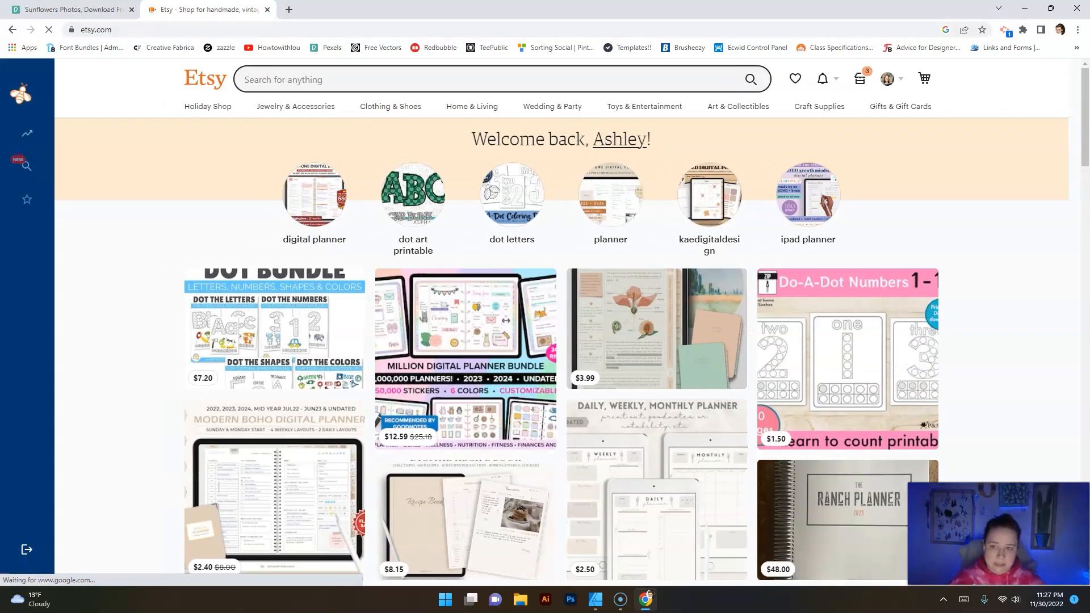
{"action": "left_click", "coordinate": [290, 73]}
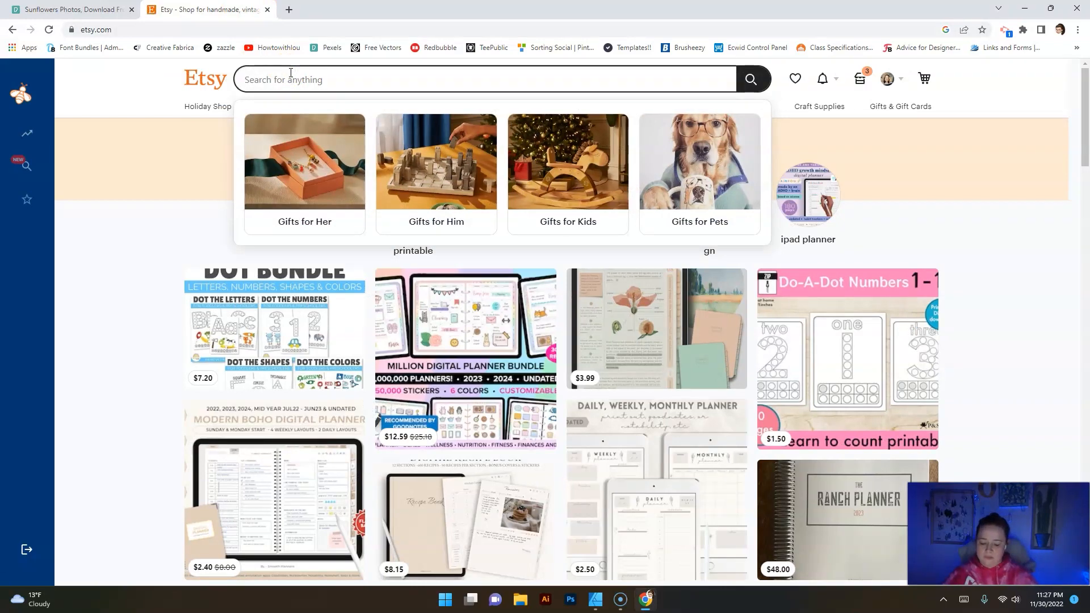
{"action": "type", "text": "tumbler"}
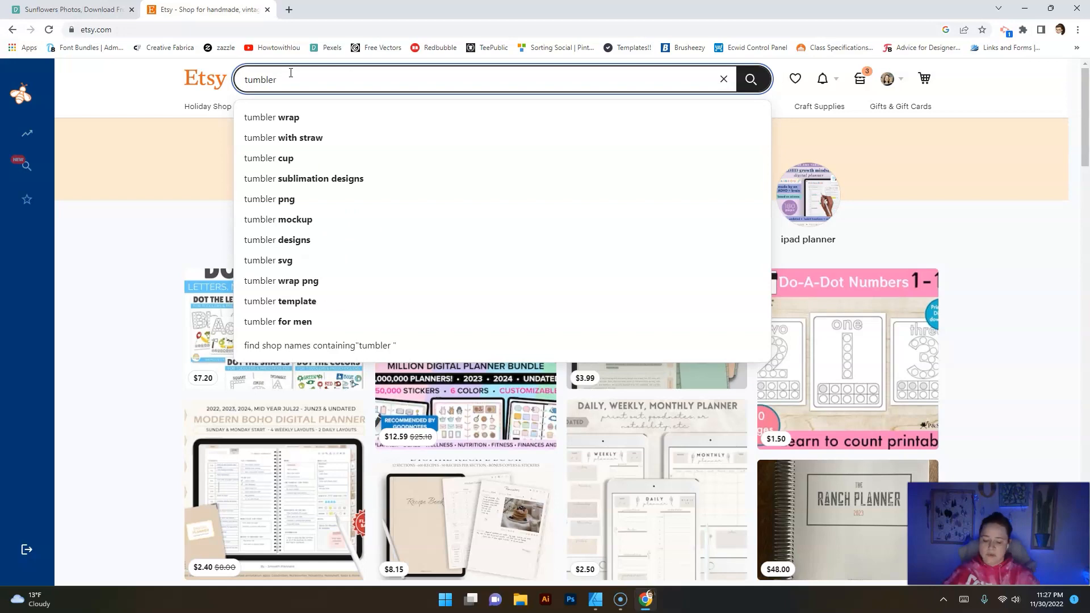
{"action": "type", "text": " for mom"}
{"action": "key", "text": "Return"}
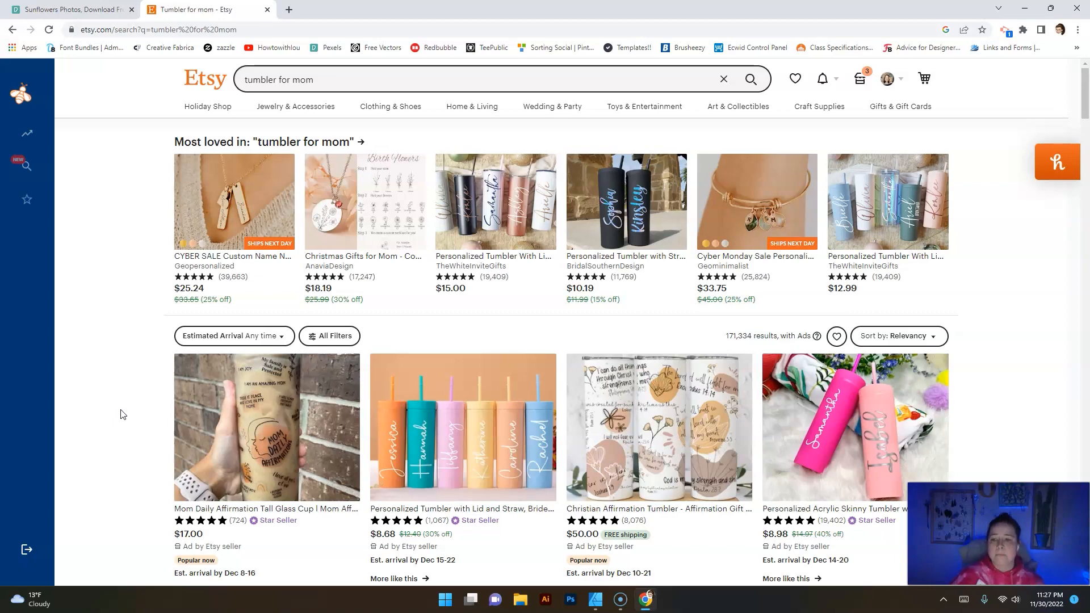
Step: Look through the Etsy tumbler listings for mom-themed wrap designs and personalized styles
{"action": "left_click", "coordinate": [318, 79]}
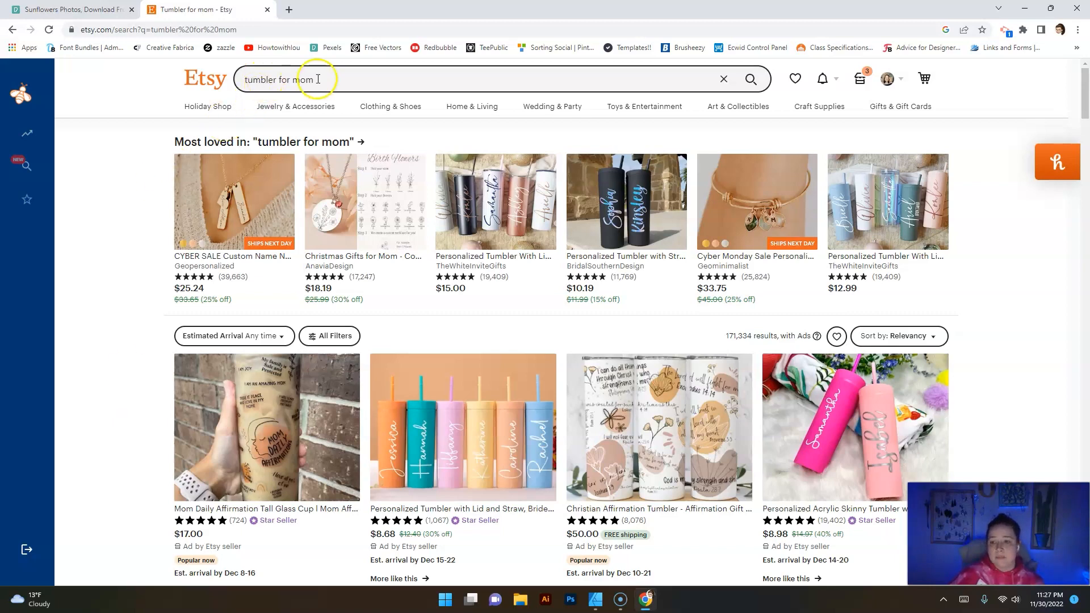
{"action": "scroll", "coordinate": [140, 353], "scroll_direction": "down", "scroll_amount": 2}
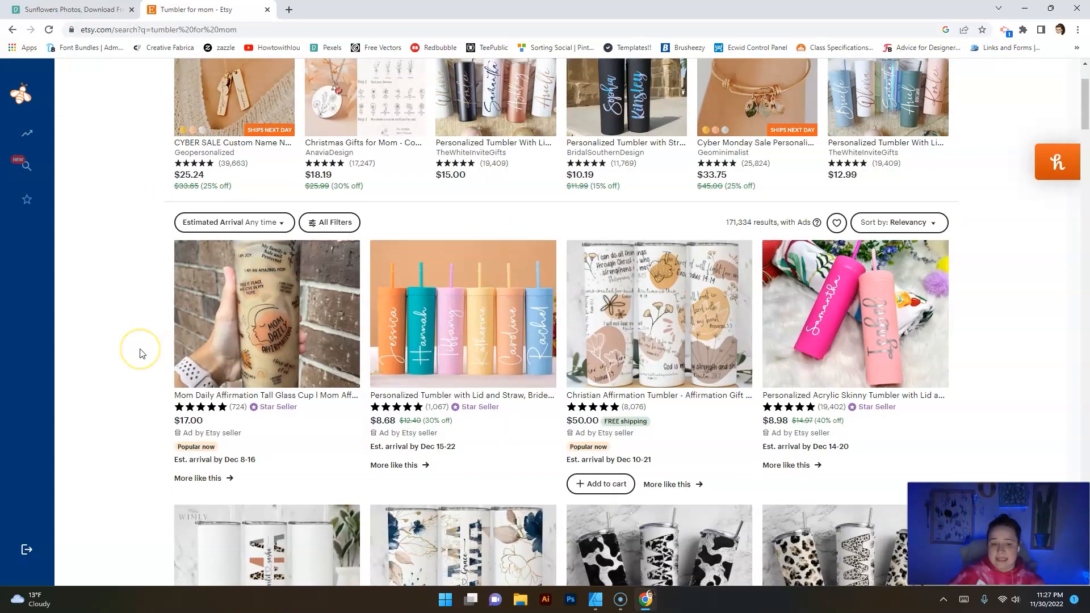
{"action": "scroll", "coordinate": [141, 354], "scroll_direction": "down", "scroll_amount": 2}
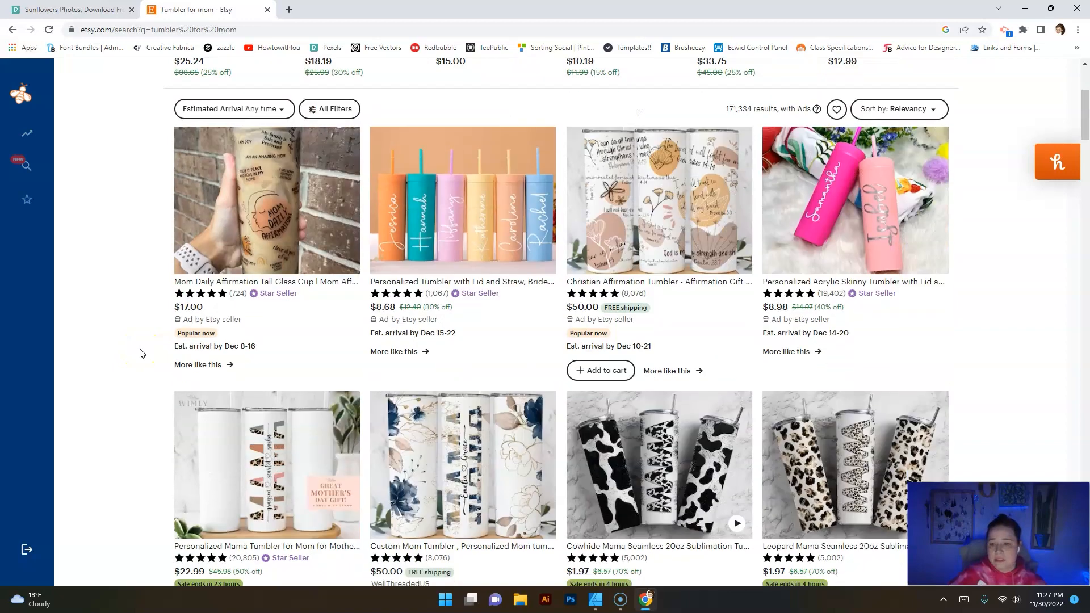
{"action": "left_click", "coordinate": [320, 172]}
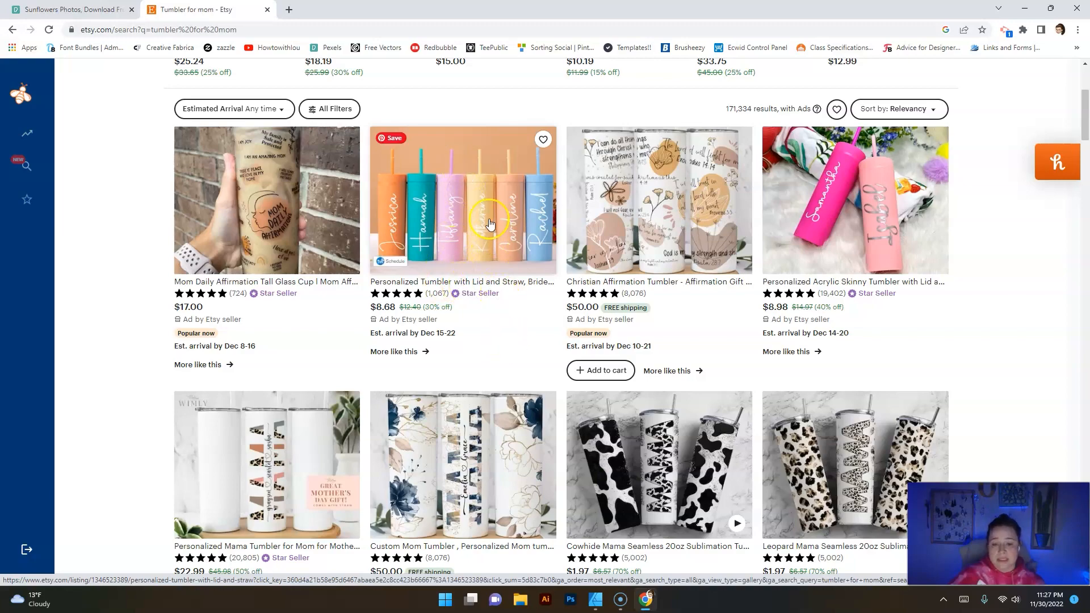
{"action": "scroll", "coordinate": [484, 320], "scroll_direction": "down", "scroll_amount": 4}
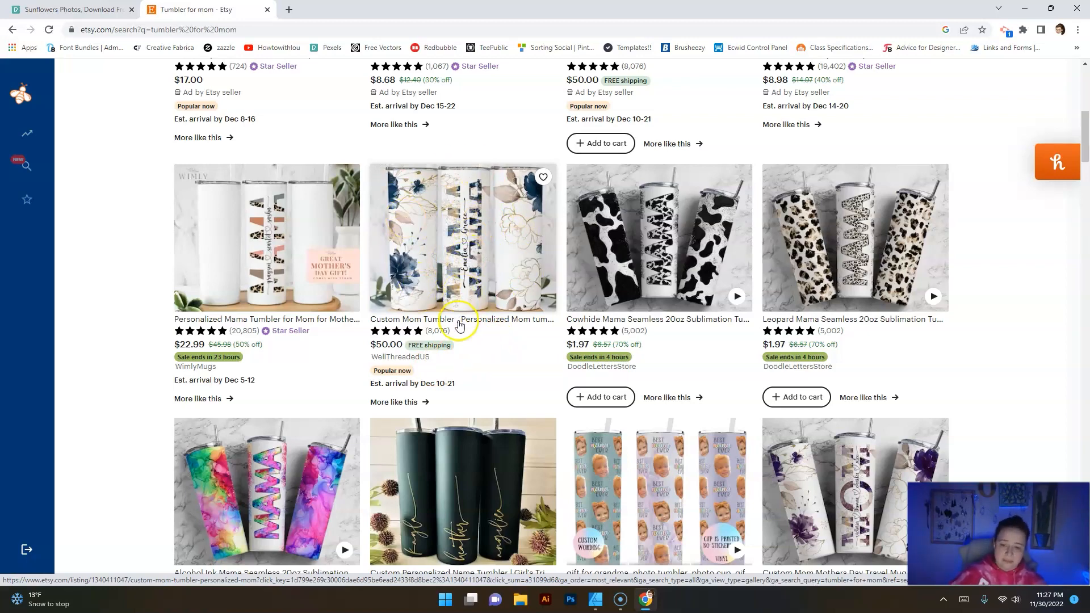
Step: View the floral Custom Mom Tumbler listing by WellThreadedUS, dismiss its cart pop-up, and close the listing
{"action": "left_click", "coordinate": [453, 280]}
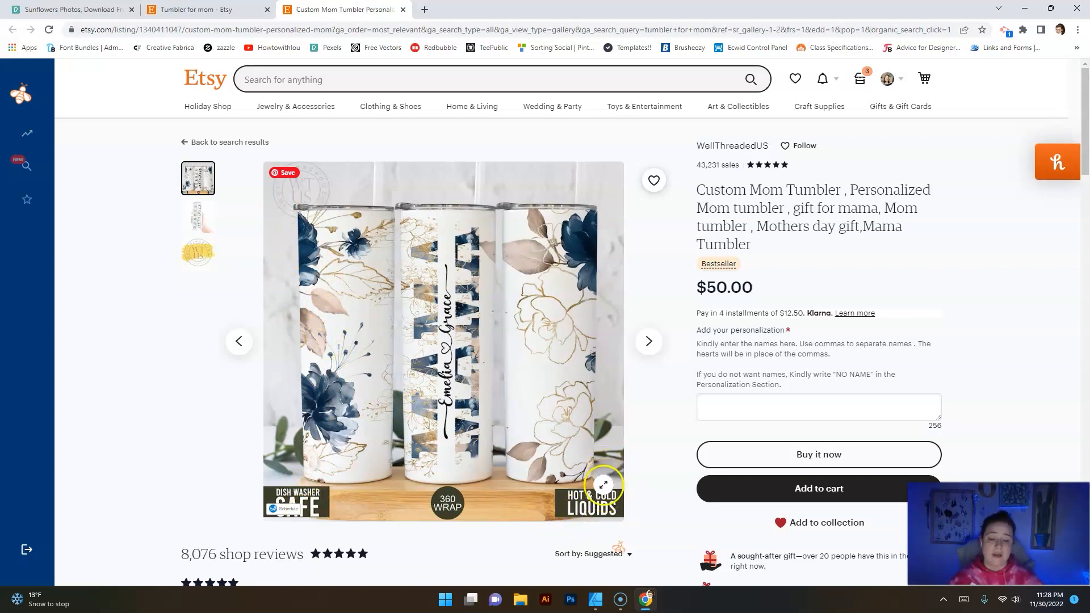
{"action": "mouse_move", "coordinate": [275, 193]}
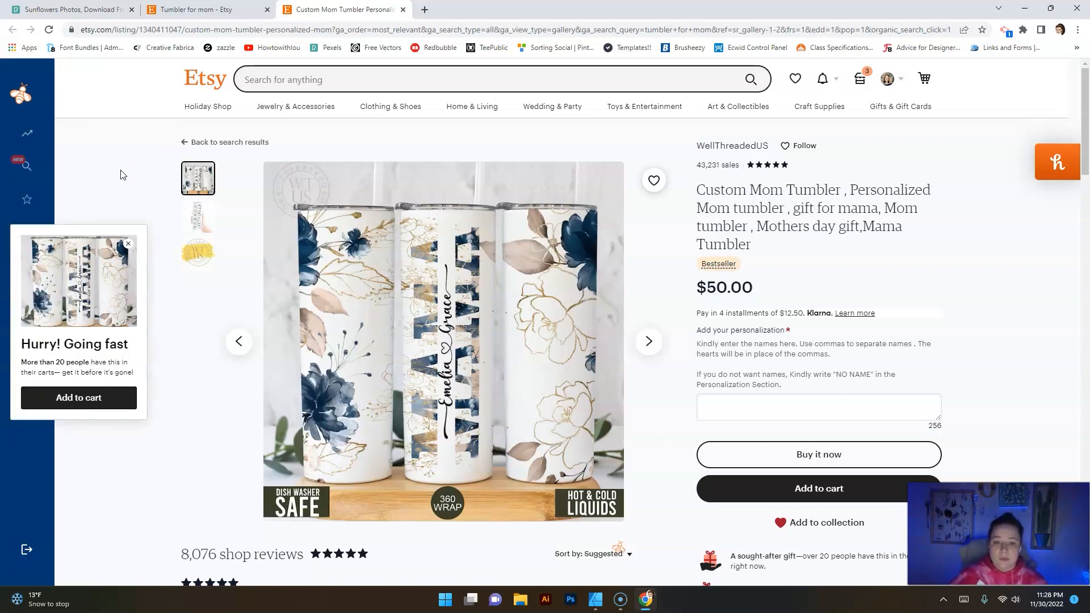
{"action": "left_click", "coordinate": [129, 244]}
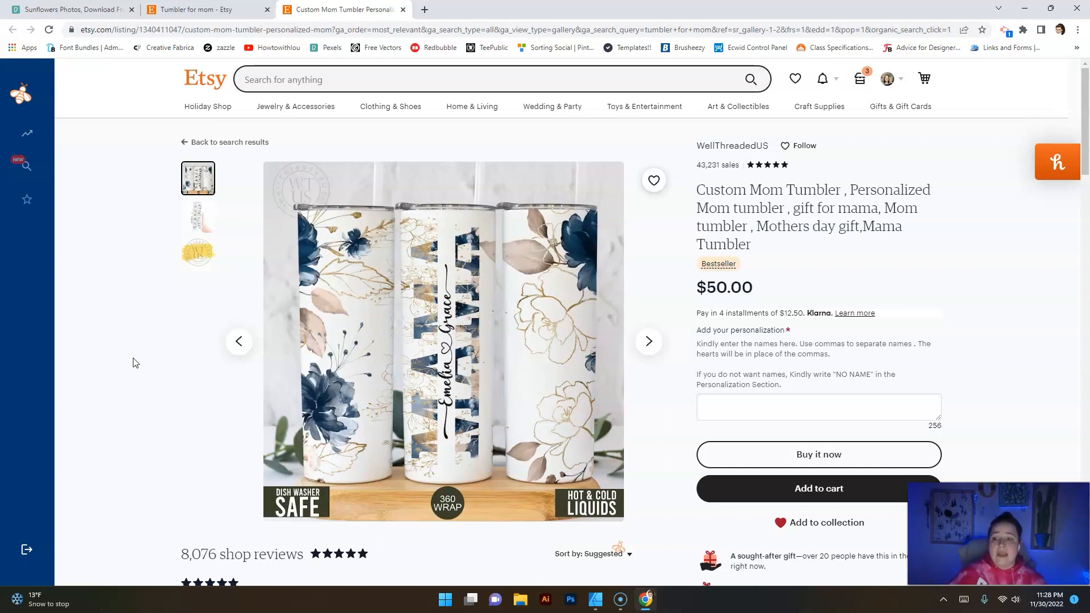
{"action": "left_click", "coordinate": [152, 359]}
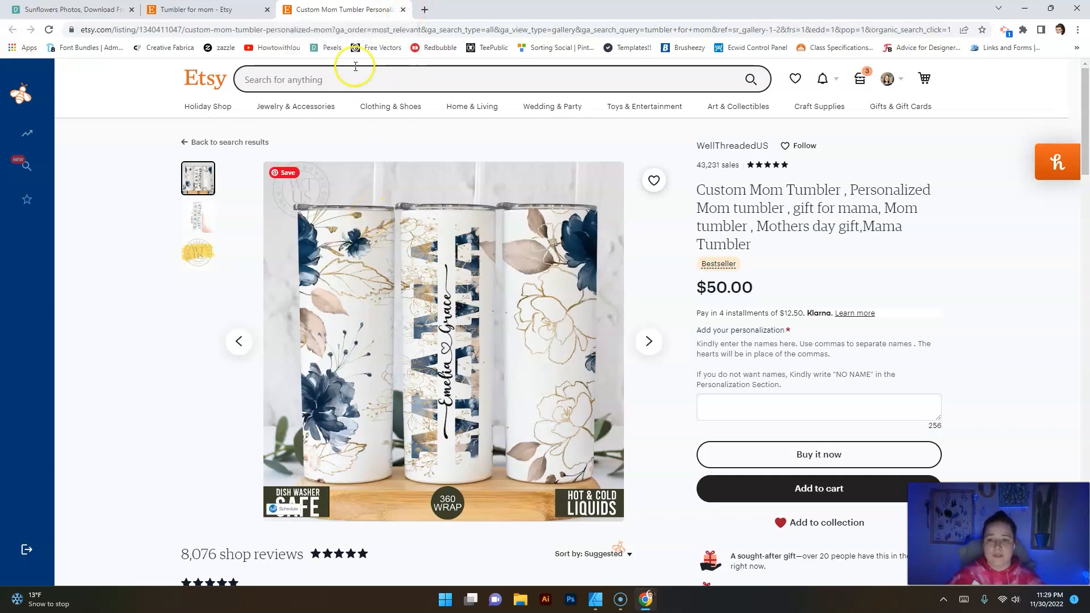
{"action": "left_click", "coordinate": [403, 10]}
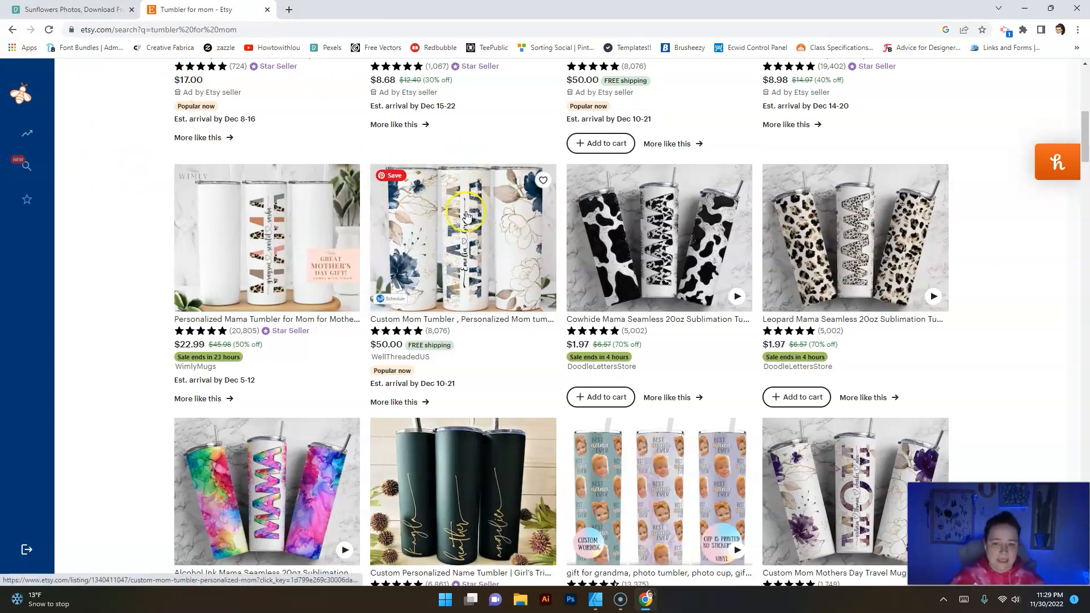
{"action": "left_click", "coordinate": [456, 165]}
{"action": "left_click", "coordinate": [474, 128]}
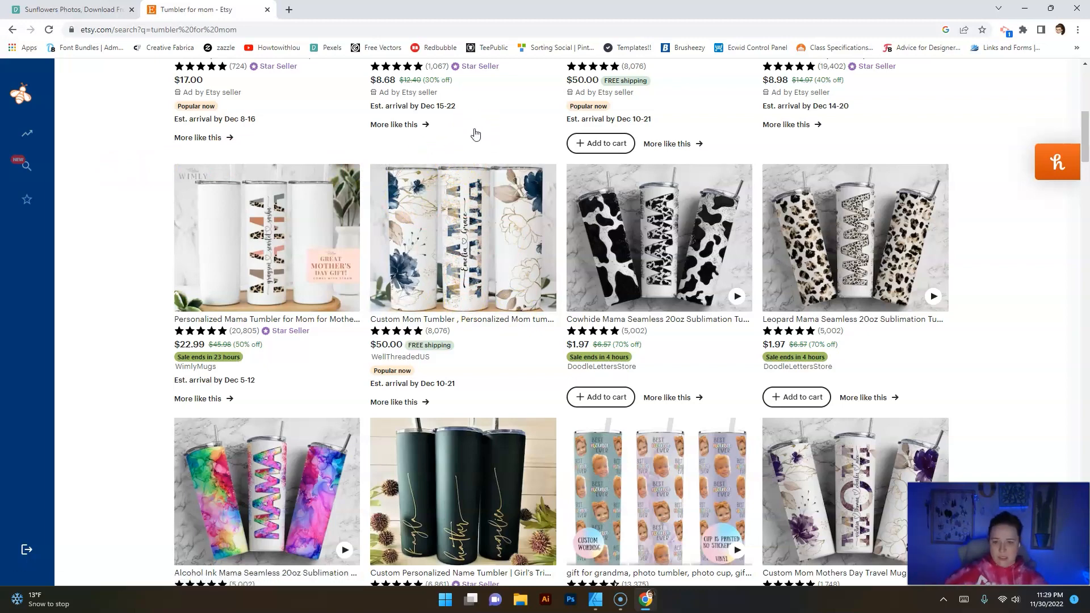
{"action": "left_click", "coordinate": [116, 113]}
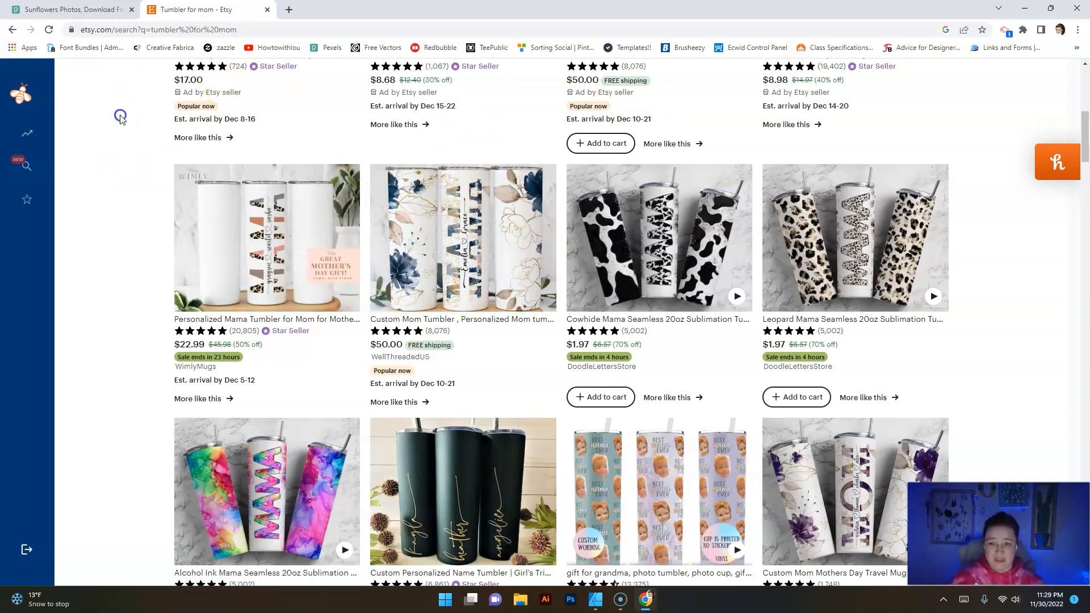
{"action": "left_click", "coordinate": [34, 10]}
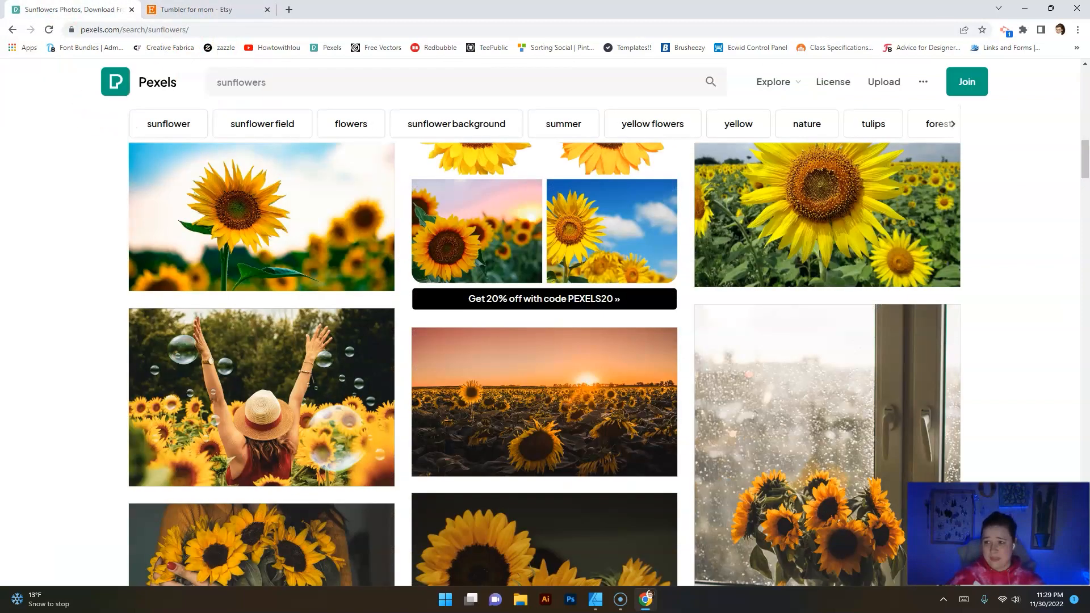
{"action": "left_click", "coordinate": [199, 9]}
{"action": "left_click", "coordinate": [116, 166]}
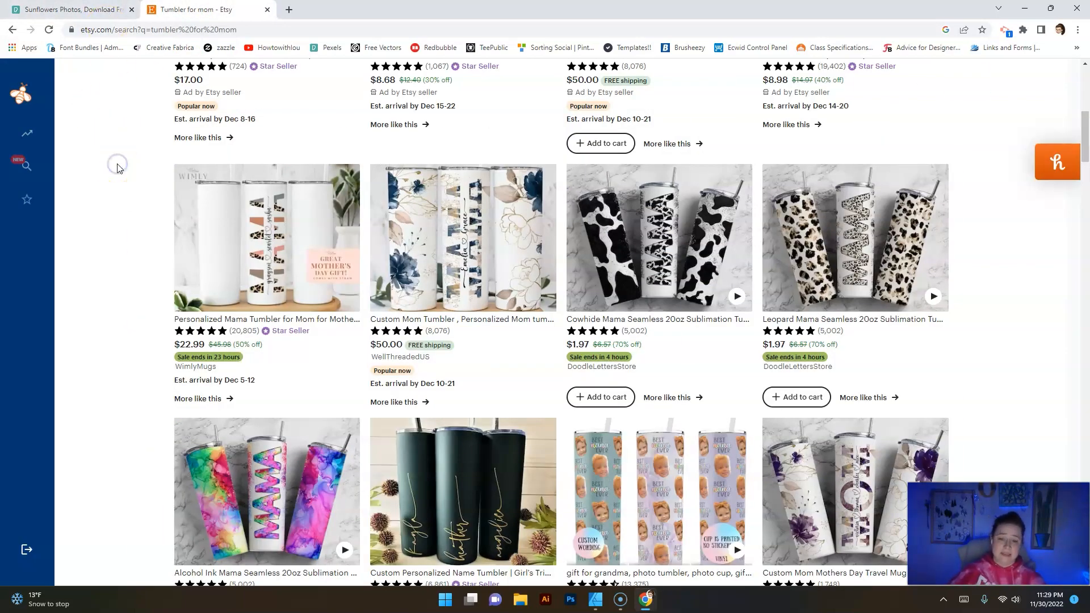
Step: Switch to Affinity Designer and start setting up a new document
{"action": "left_click", "coordinate": [596, 603]}
{"action": "left_click", "coordinate": [706, 363]}
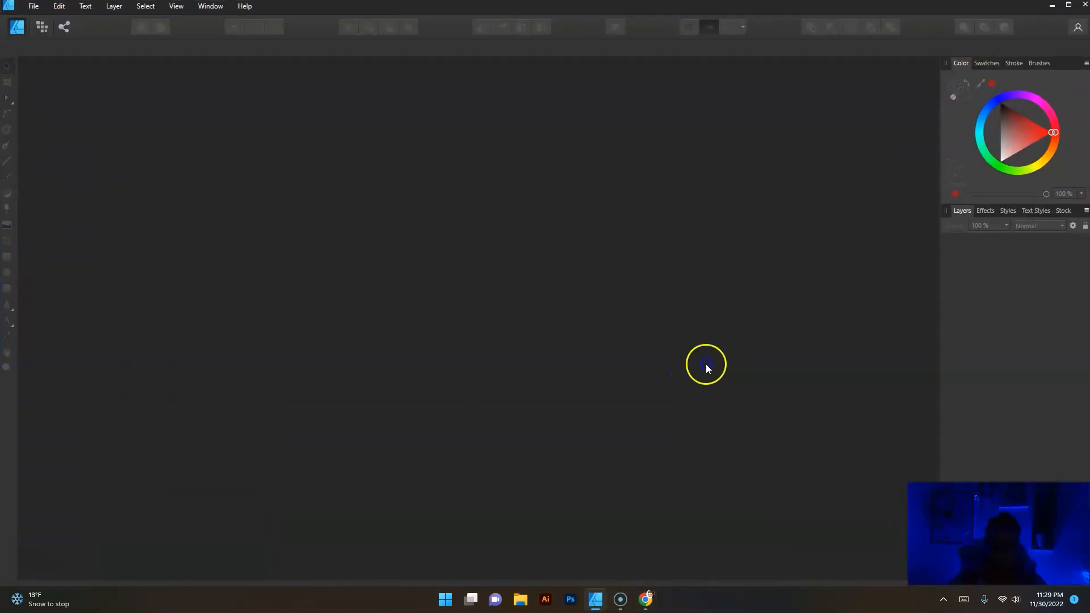
{"action": "left_click", "coordinate": [262, 226]}
{"action": "left_click", "coordinate": [33, 6]}
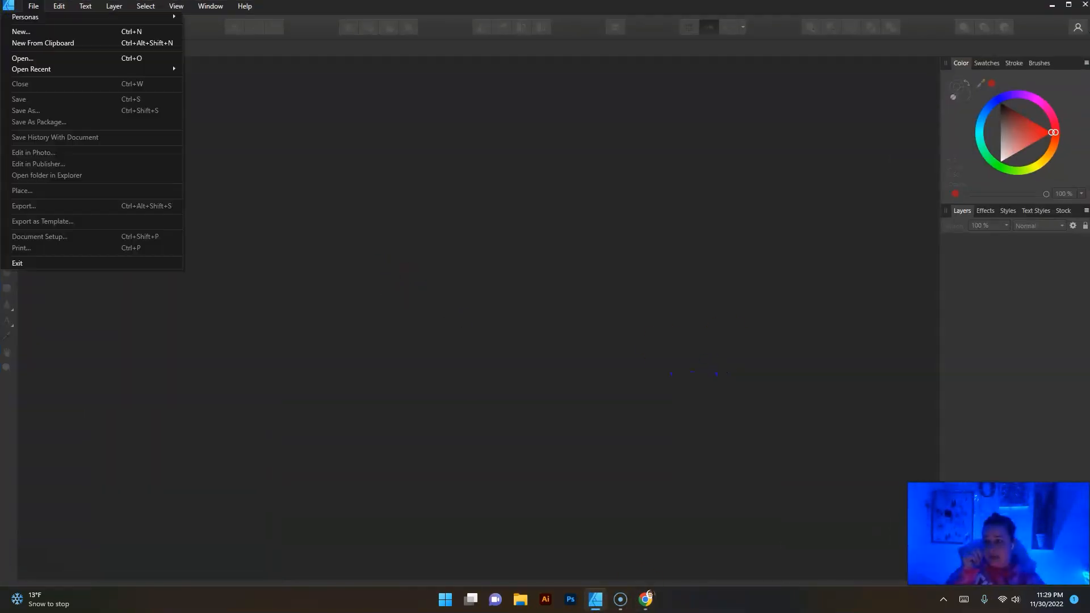
{"action": "left_click", "coordinate": [26, 31]}
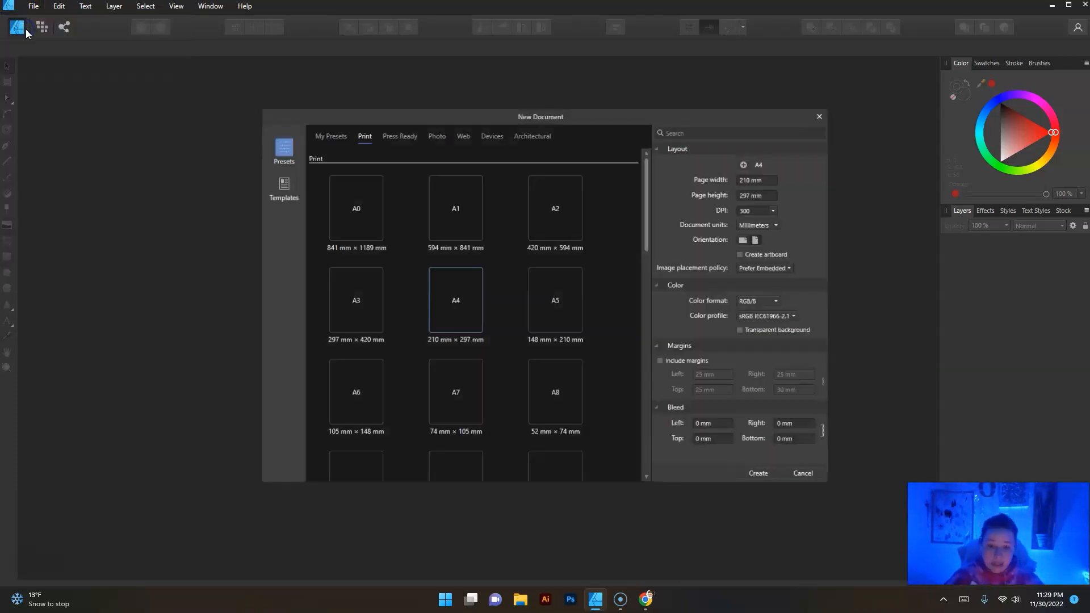
Step: Set the new document's page width to 9.3 mm and its page height to 8.2 mm
{"action": "left_click", "coordinate": [766, 177]}
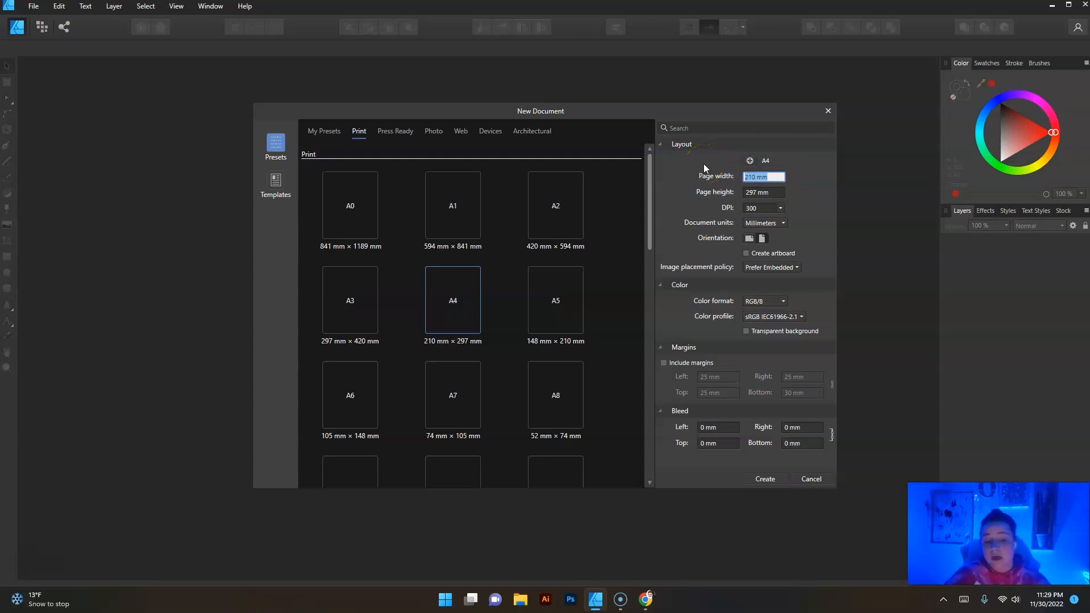
{"action": "left_click", "coordinate": [719, 172]}
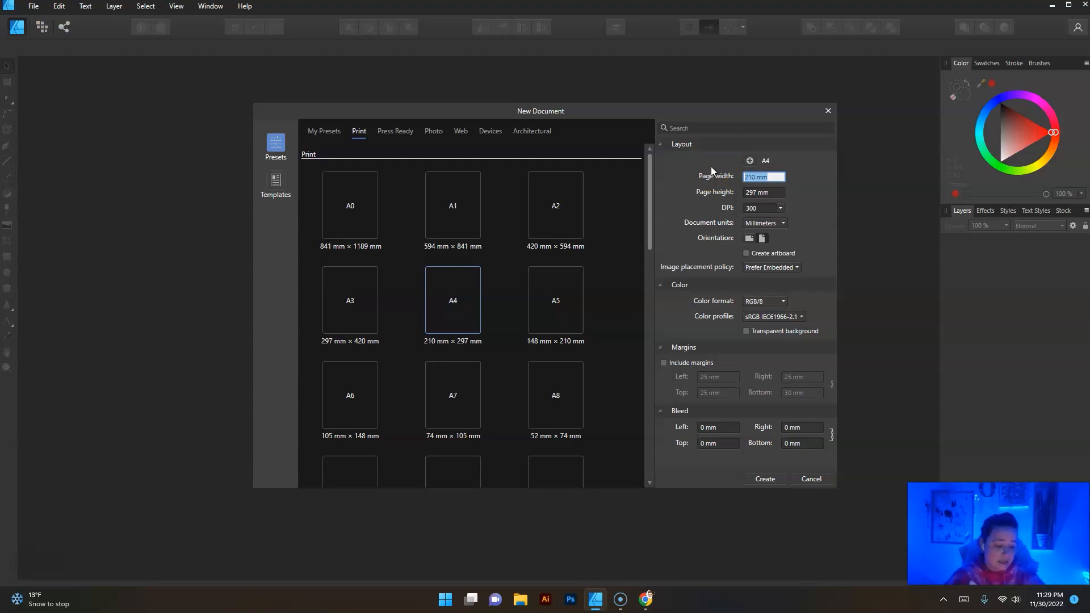
{"action": "type", "text": "9."}
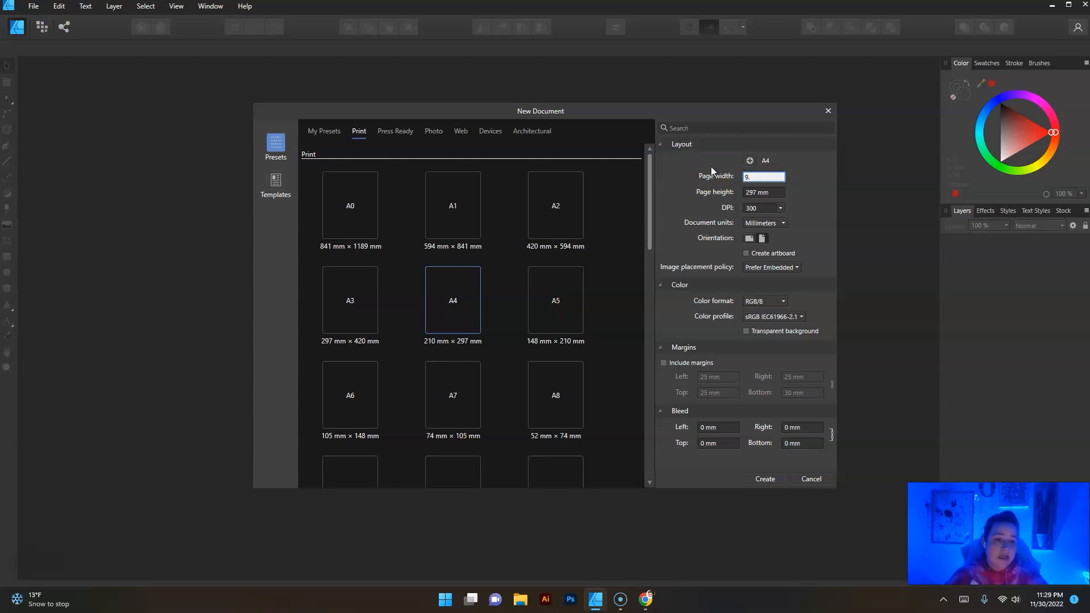
{"action": "type", "text": "3"}
{"action": "left_click", "coordinate": [774, 193]}
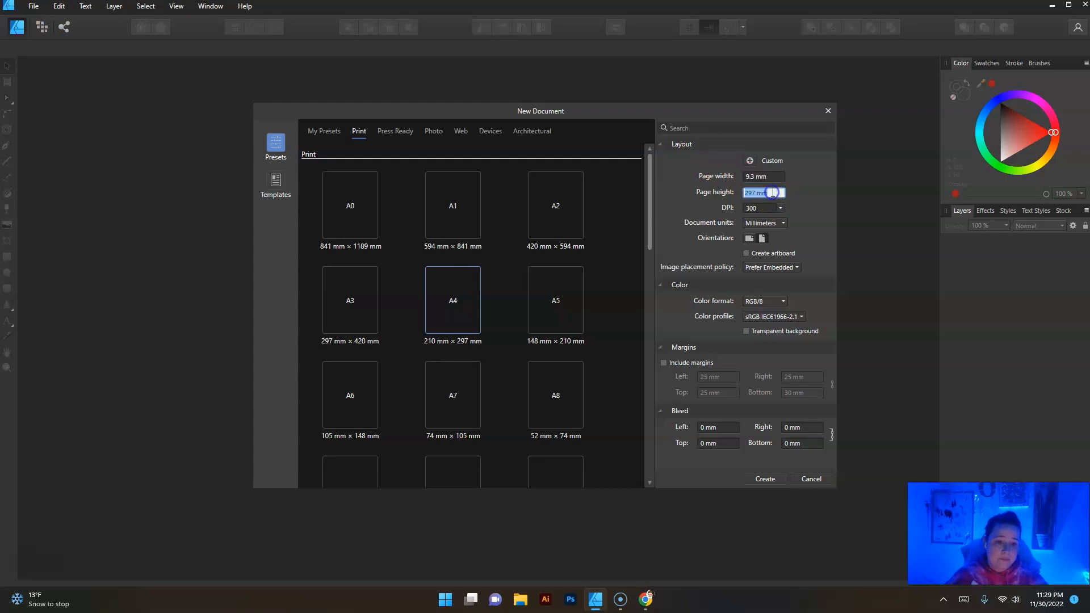
{"action": "type", "text": "8.2"}
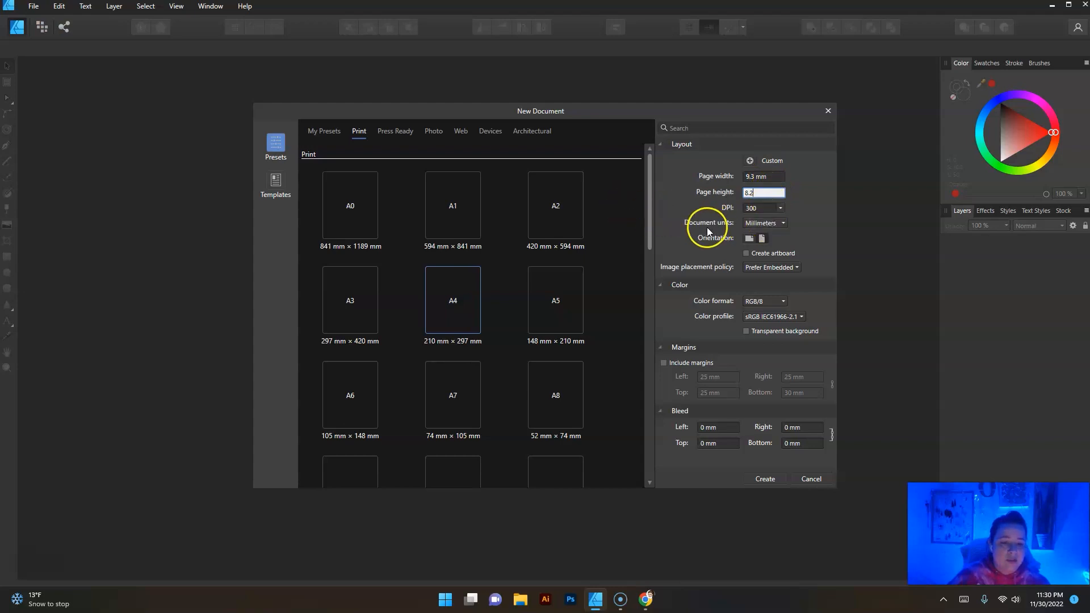
Step: Change the document units to inches and set the page size to 9.2 in wide by 8.3 in high
{"action": "left_click", "coordinate": [761, 224]}
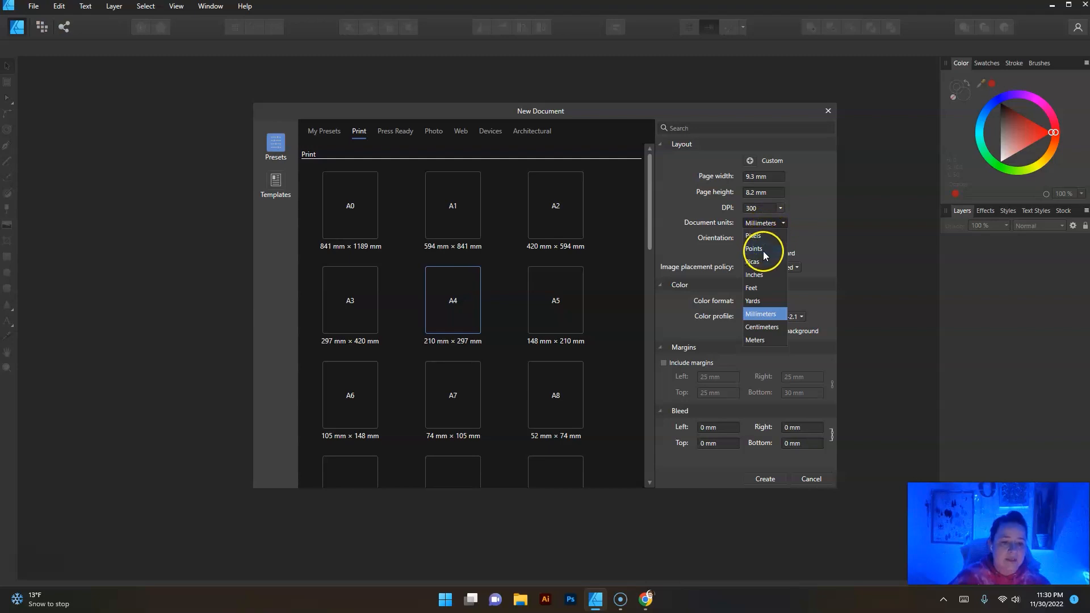
{"action": "left_click", "coordinate": [760, 276]}
{"action": "left_click", "coordinate": [763, 177]}
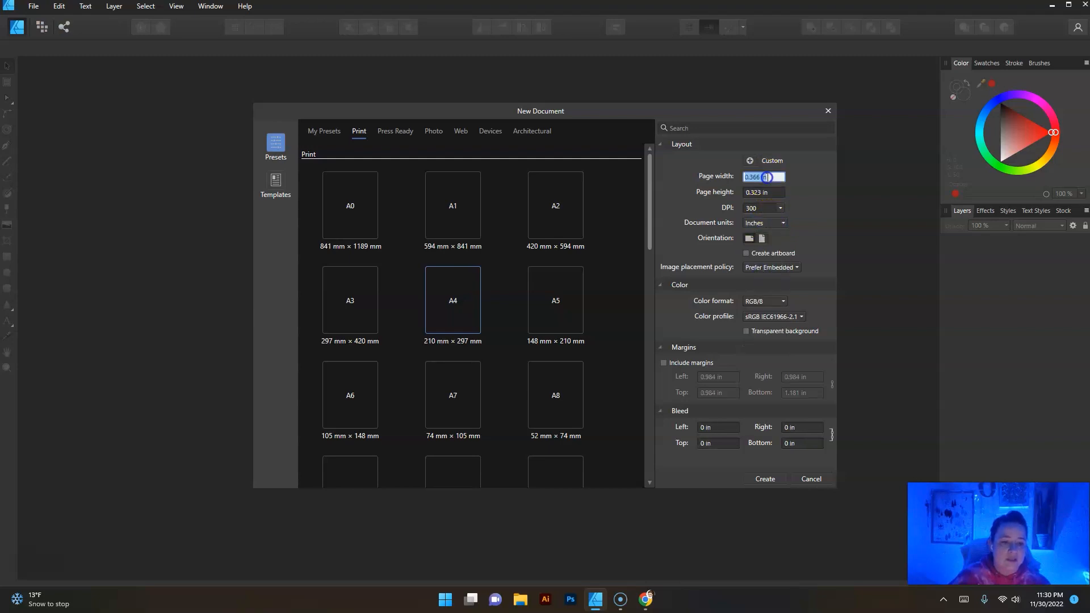
{"action": "type", "text": "9.2"}
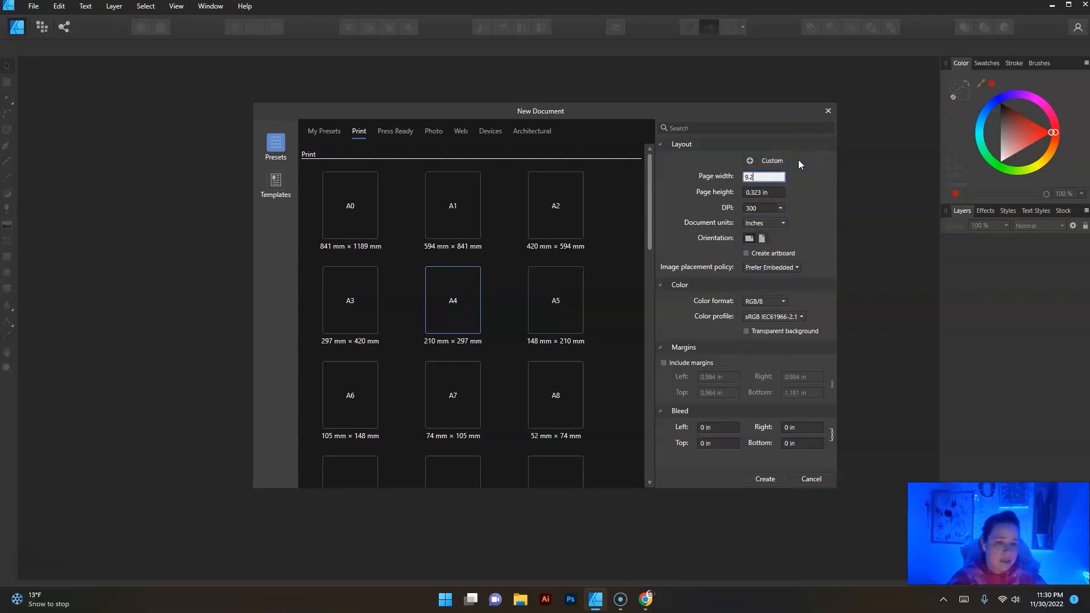
{"action": "left_click", "coordinate": [773, 192]}
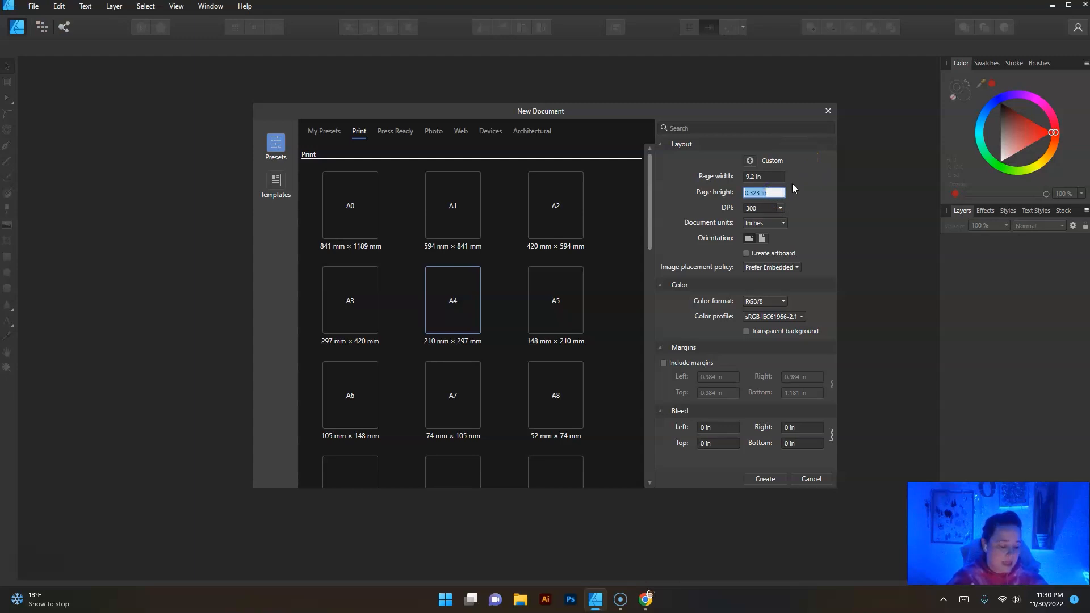
{"action": "type", "text": "8"}
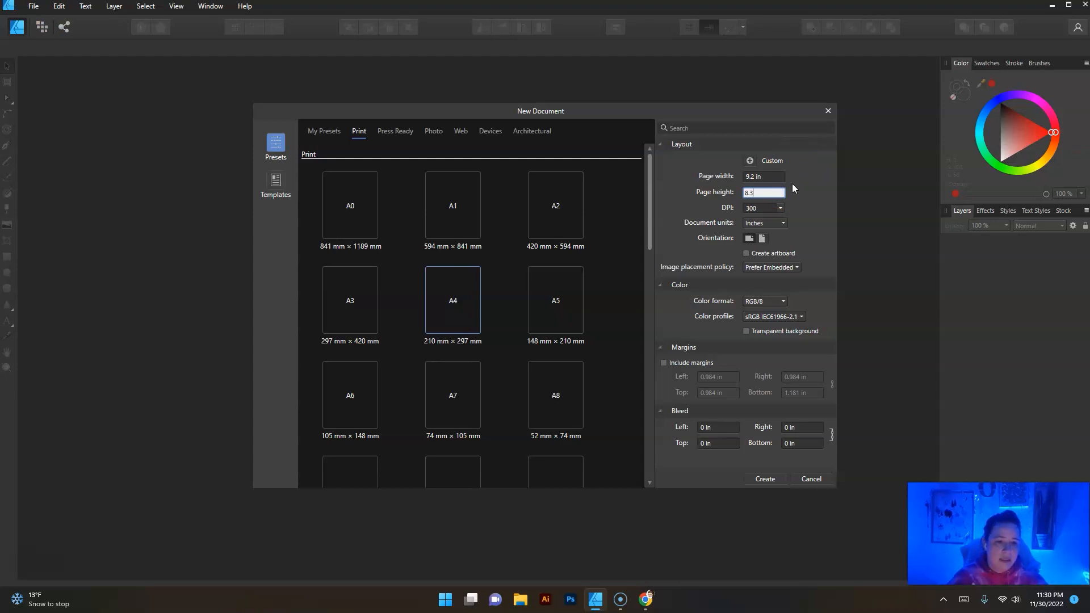
{"action": "type", "text": ".3"}
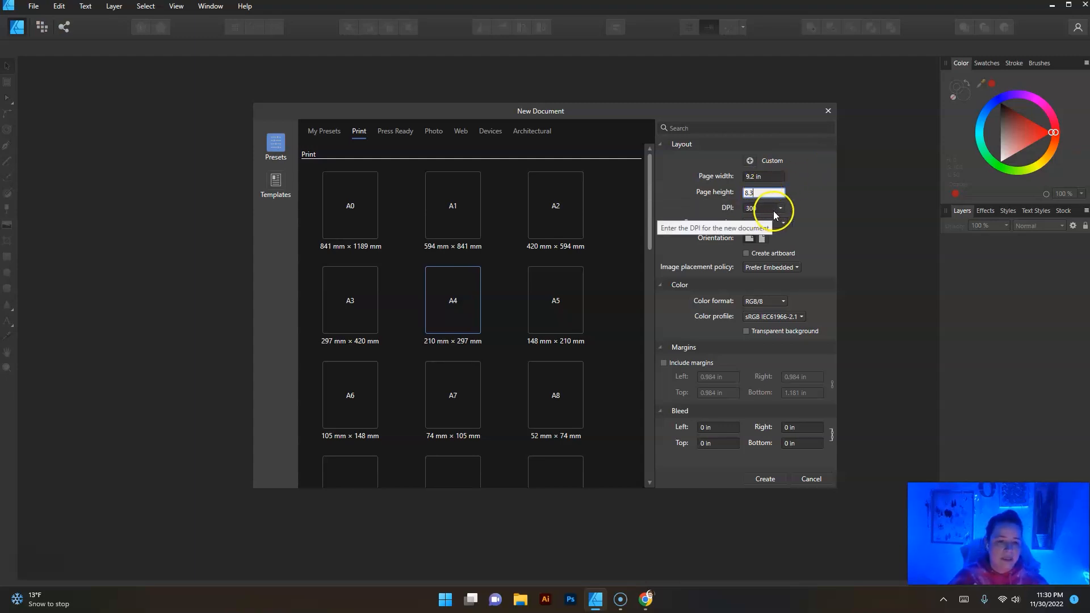
Step: Keep the resolution at 300 DPI and create the document
{"action": "left_click", "coordinate": [728, 213]}
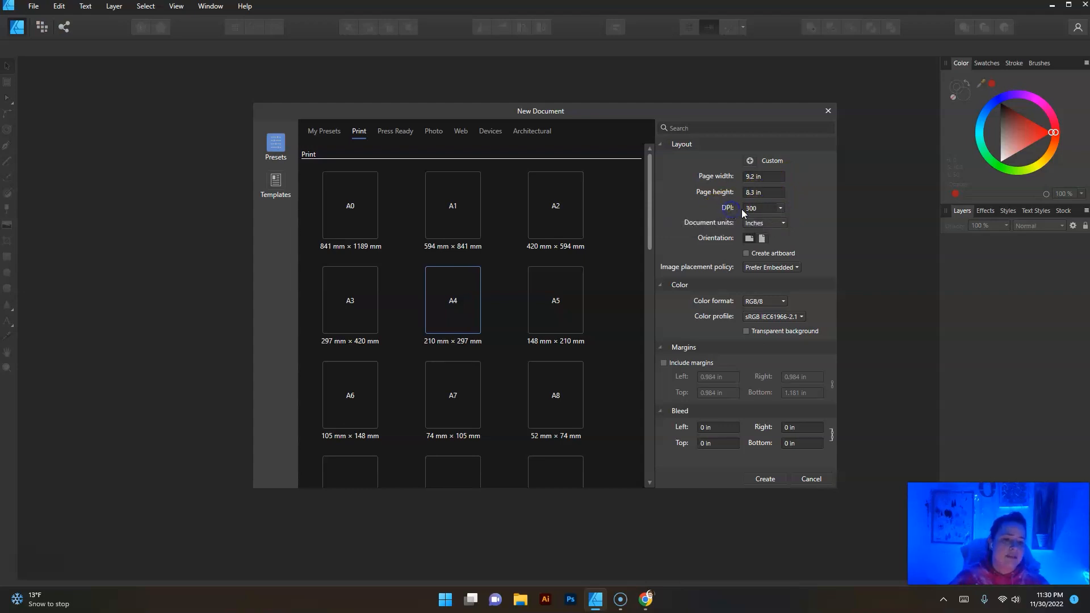
{"action": "left_click", "coordinate": [733, 214]}
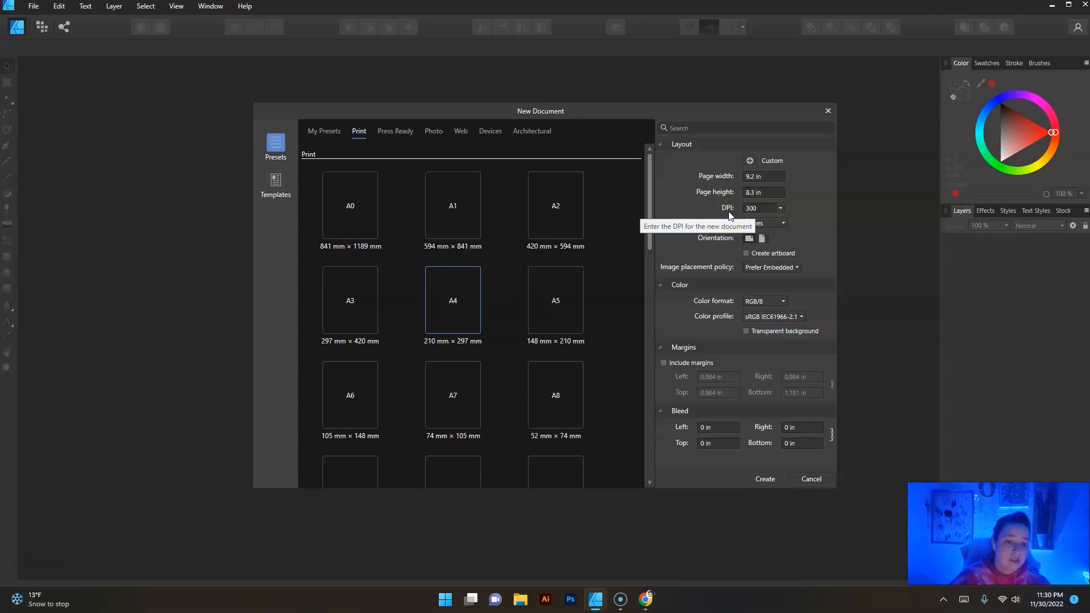
{"action": "left_click", "coordinate": [753, 213]}
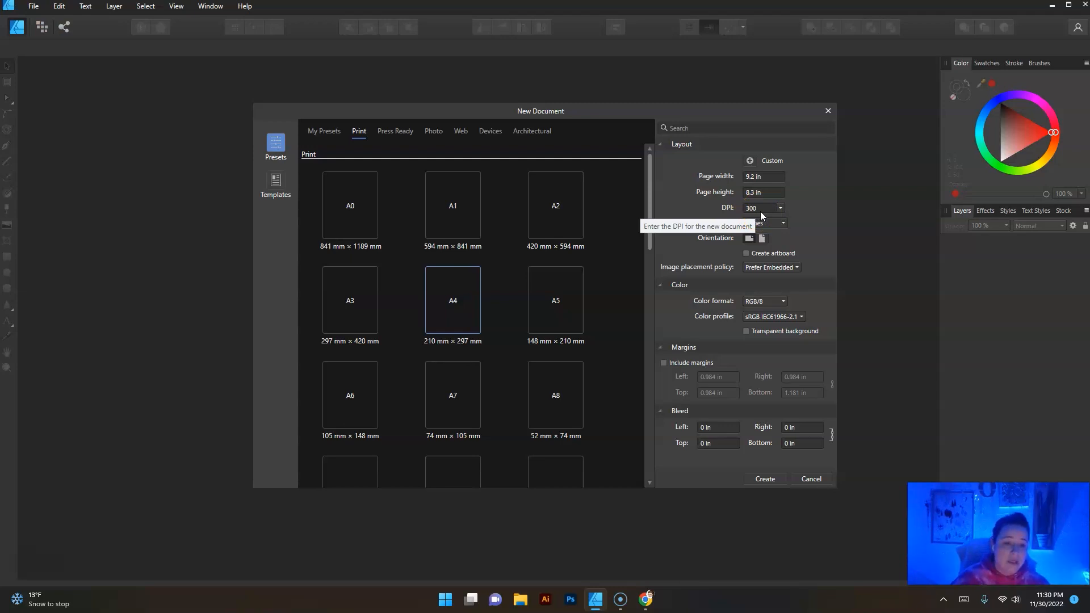
{"action": "left_click", "coordinate": [729, 279]}
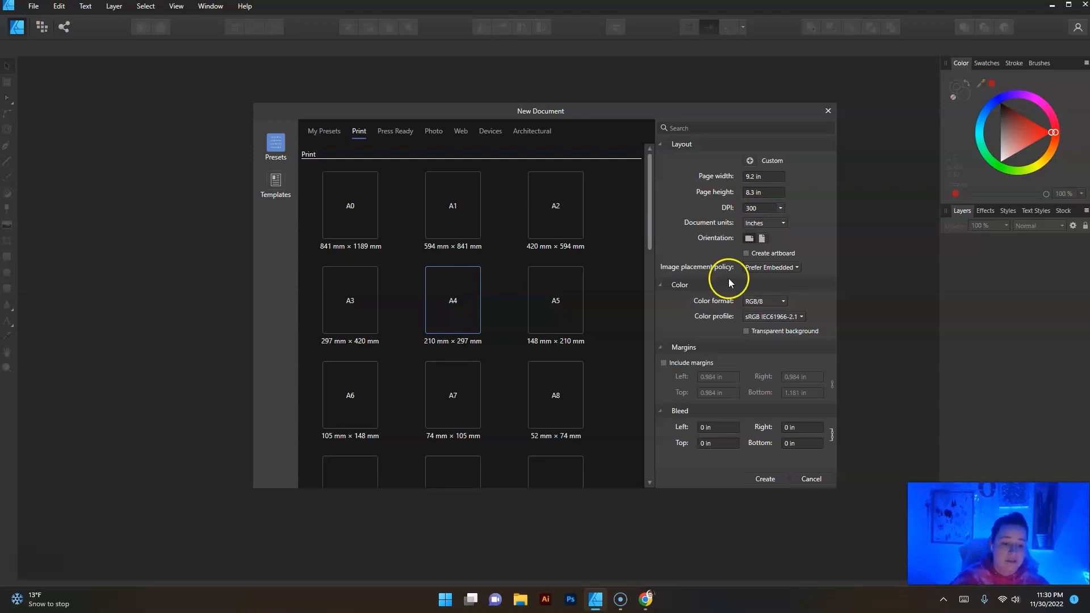
{"action": "left_click", "coordinate": [772, 479]}
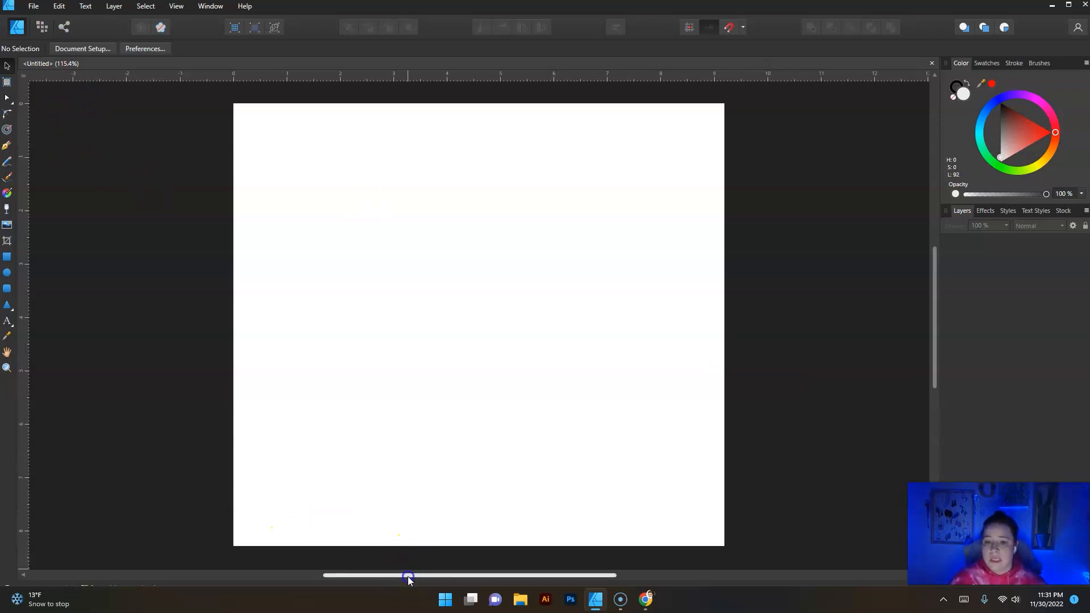
Step: Give the document a transparent background in its color setup
{"action": "left_click_drag", "start_coordinate": [408, 578], "coordinate": [383, 574]}
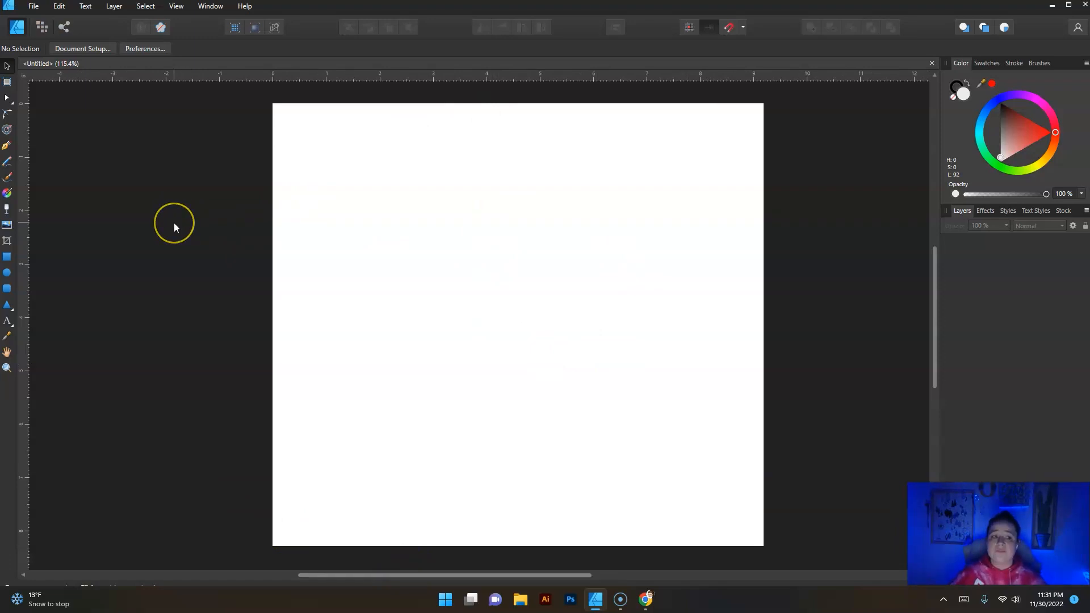
{"action": "left_click", "coordinate": [147, 181]}
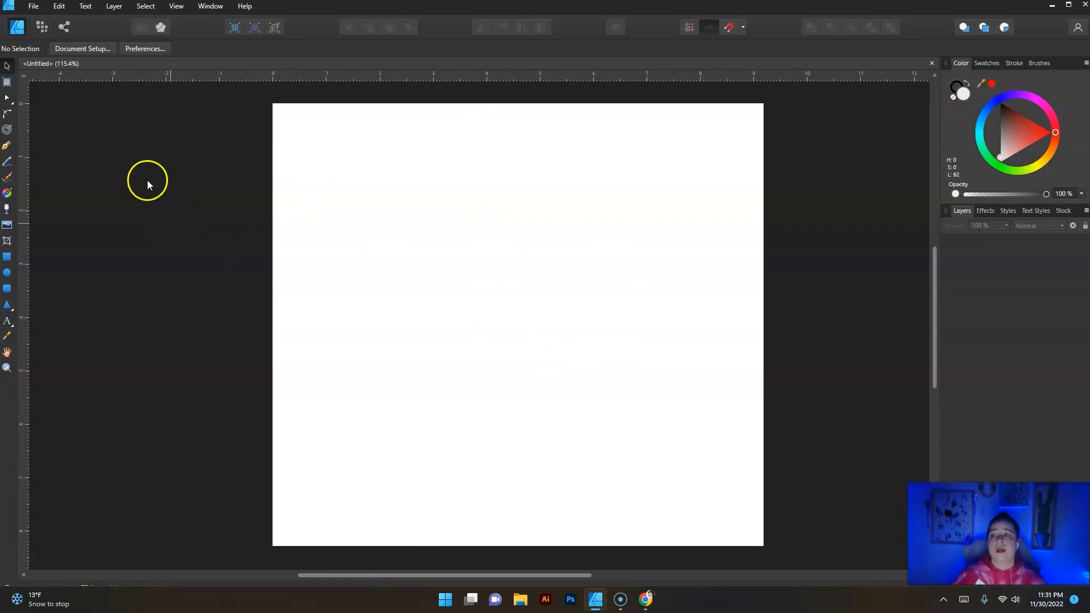
{"action": "left_click", "coordinate": [94, 49]}
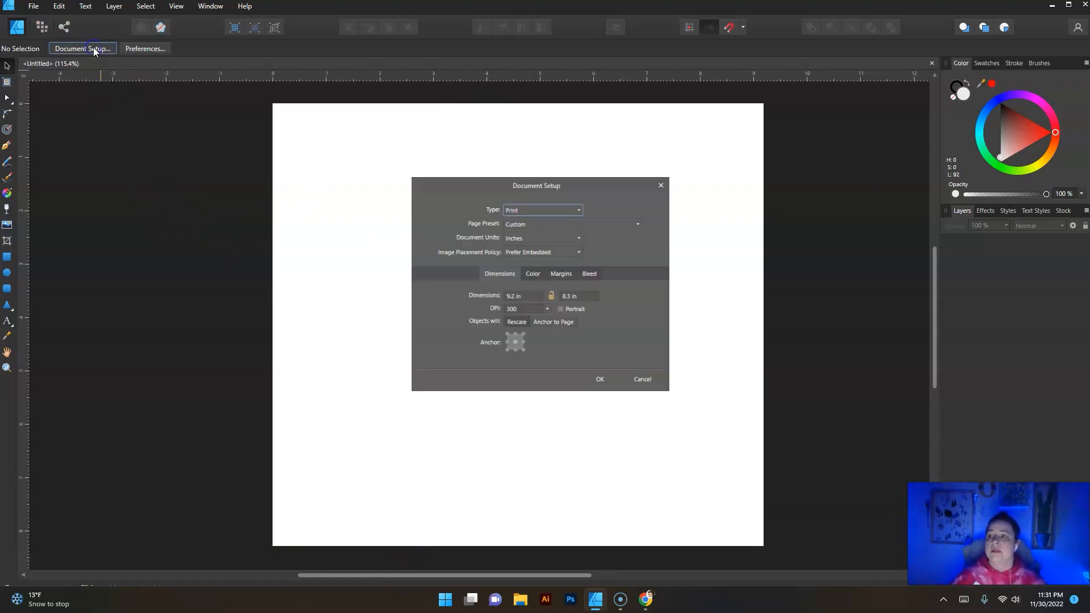
{"action": "left_click", "coordinate": [534, 274]}
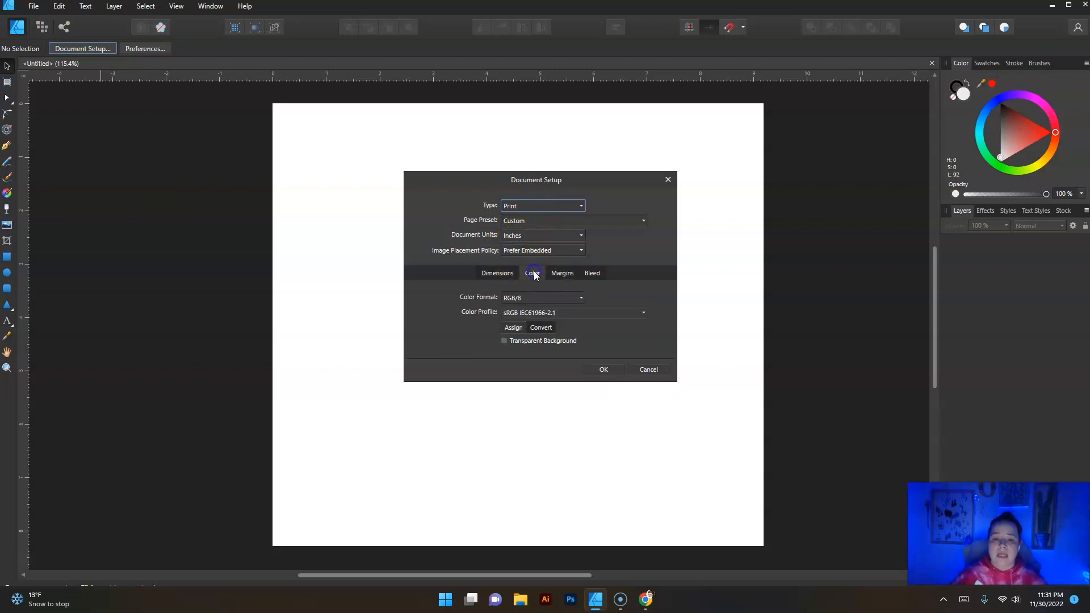
{"action": "left_click", "coordinate": [505, 340]}
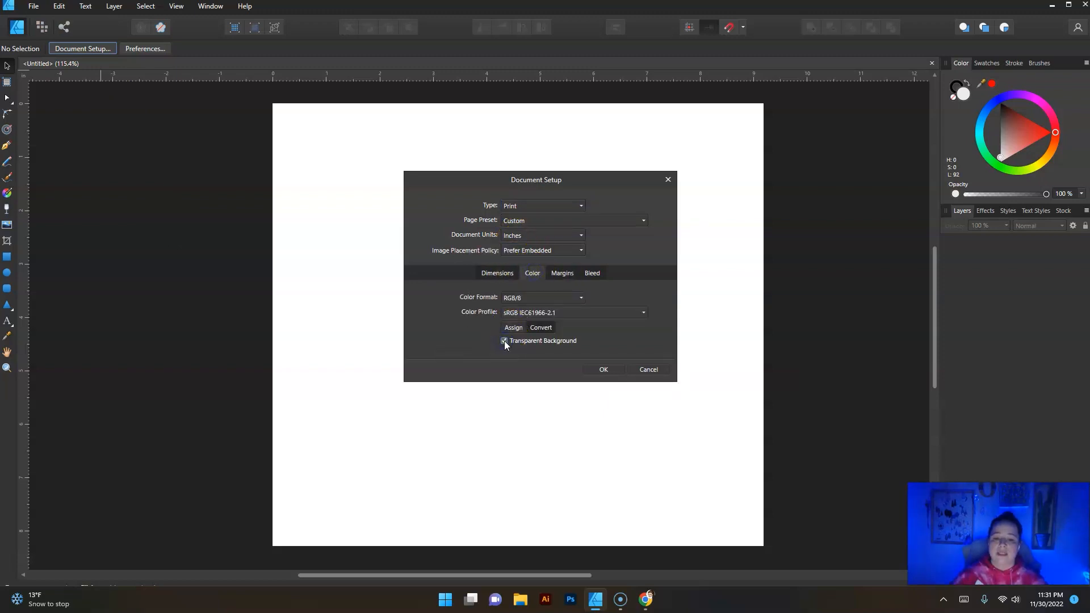
{"action": "left_click", "coordinate": [604, 371]}
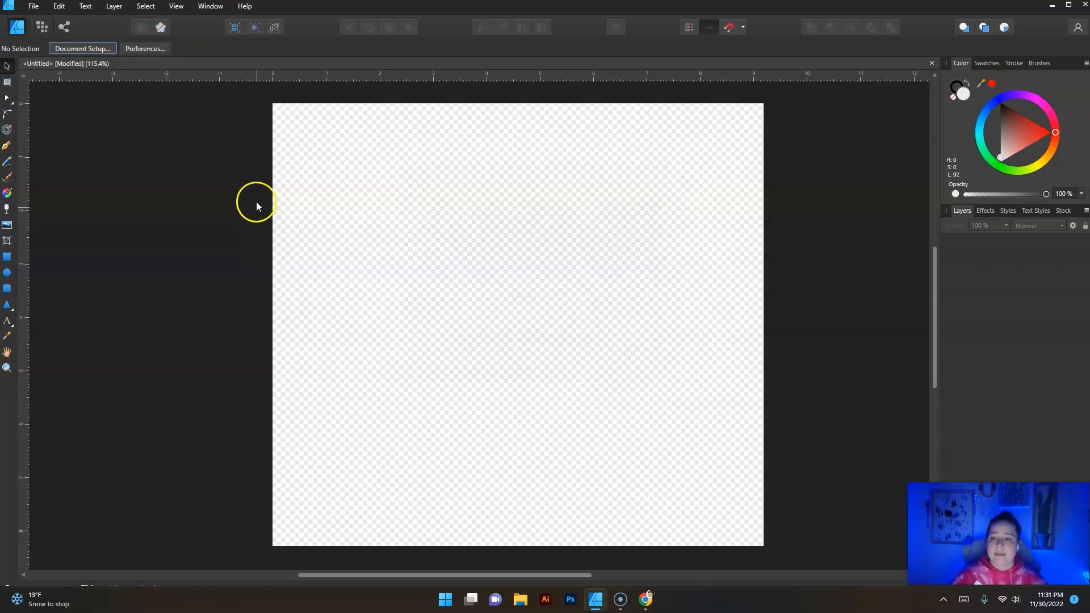
{"action": "left_click", "coordinate": [248, 181]}
{"action": "left_click_drag", "start_coordinate": [338, 578], "coordinate": [341, 578]}
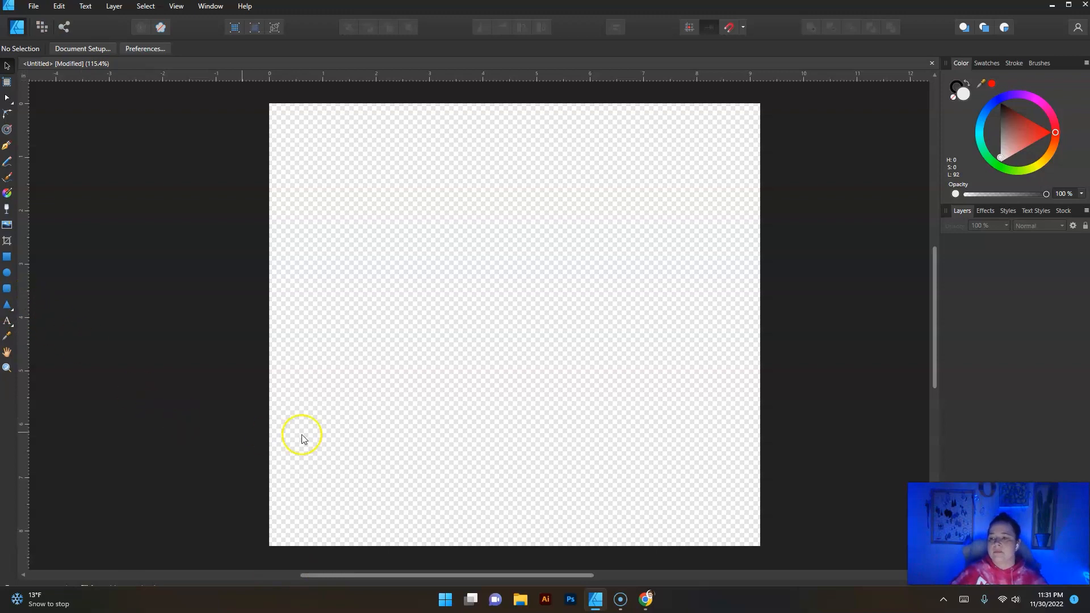
{"action": "left_click_drag", "start_coordinate": [430, 573], "coordinate": [436, 576]}
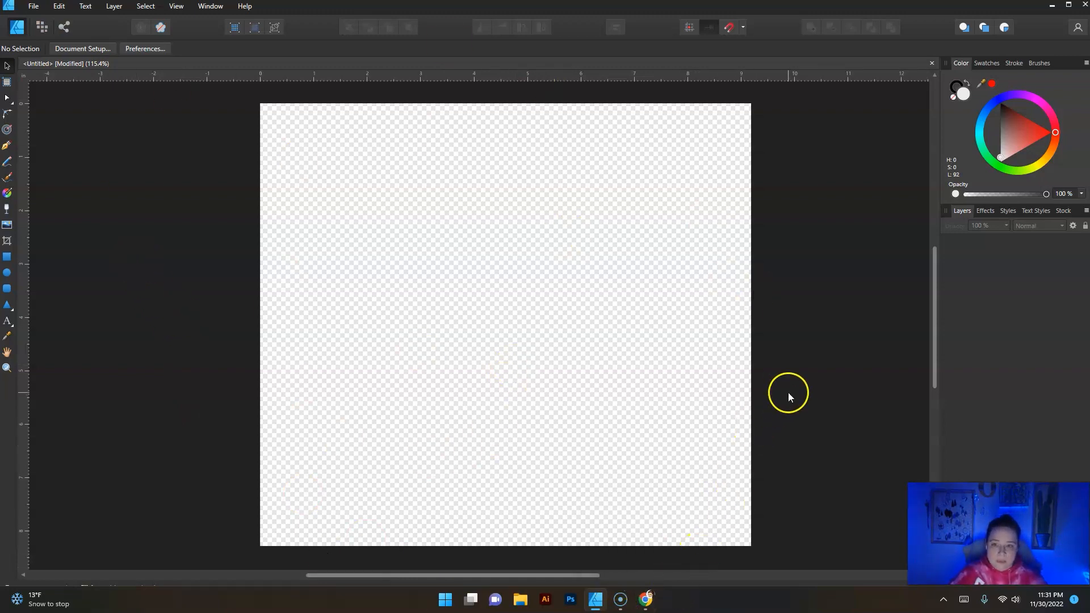
Step: Switch to Chrome, bring up the Pexels sunflowers page, and close the Etsy tumbler search
{"action": "left_click", "coordinate": [646, 602]}
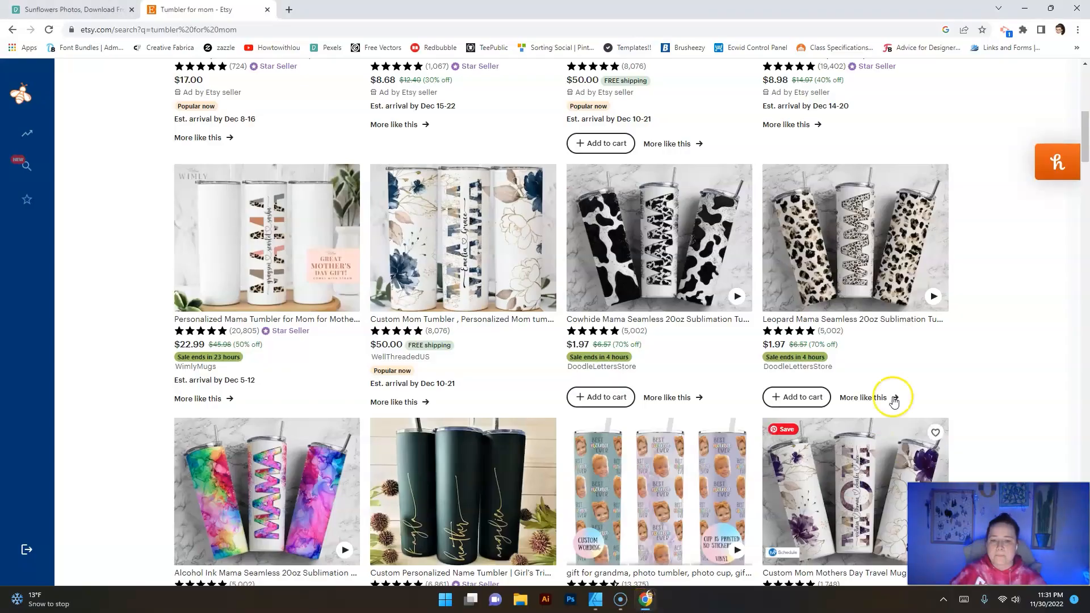
{"action": "left_click", "coordinate": [73, 10]}
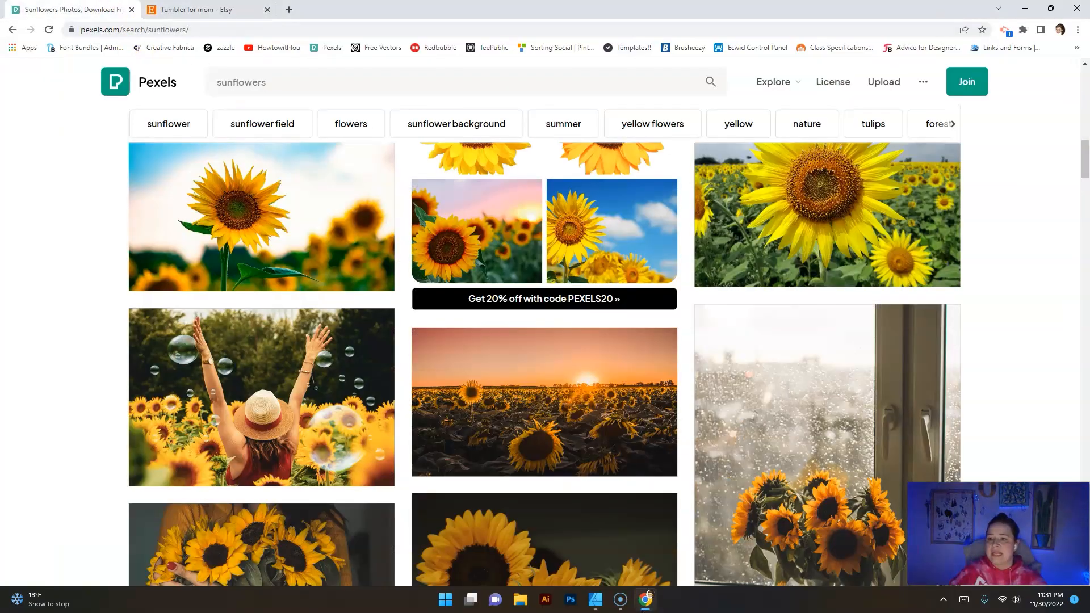
{"action": "left_click", "coordinate": [269, 11]}
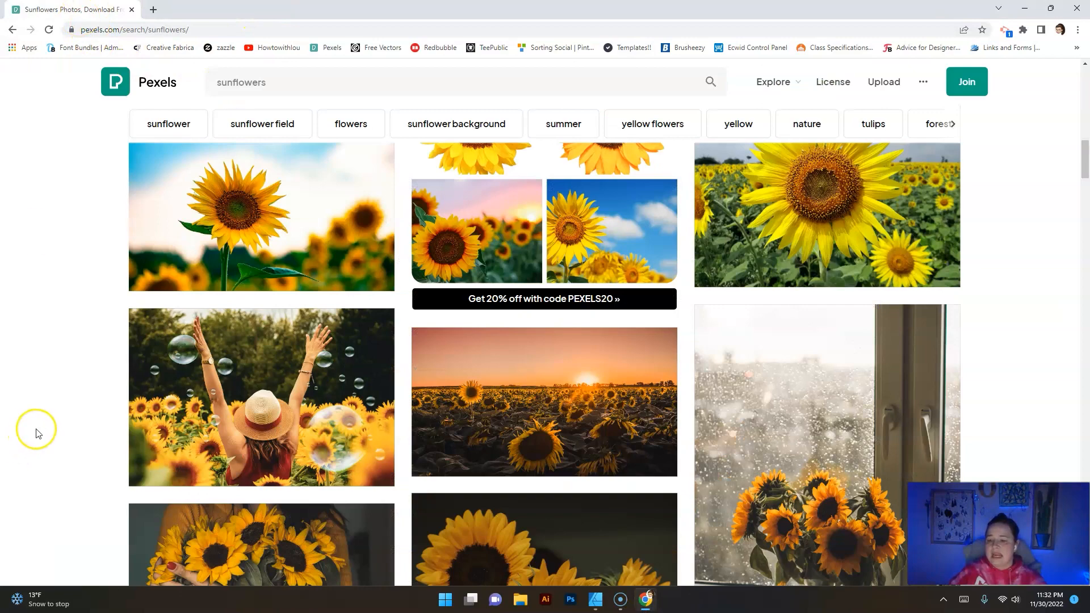
Step: Search Pexels for "grunge" photos in place of the sunflowers search
{"action": "scroll", "coordinate": [37, 433], "scroll_direction": "up", "scroll_amount": 5}
{"action": "scroll", "coordinate": [37, 433], "scroll_direction": "up", "scroll_amount": 5}
{"action": "left_click", "coordinate": [285, 83]}
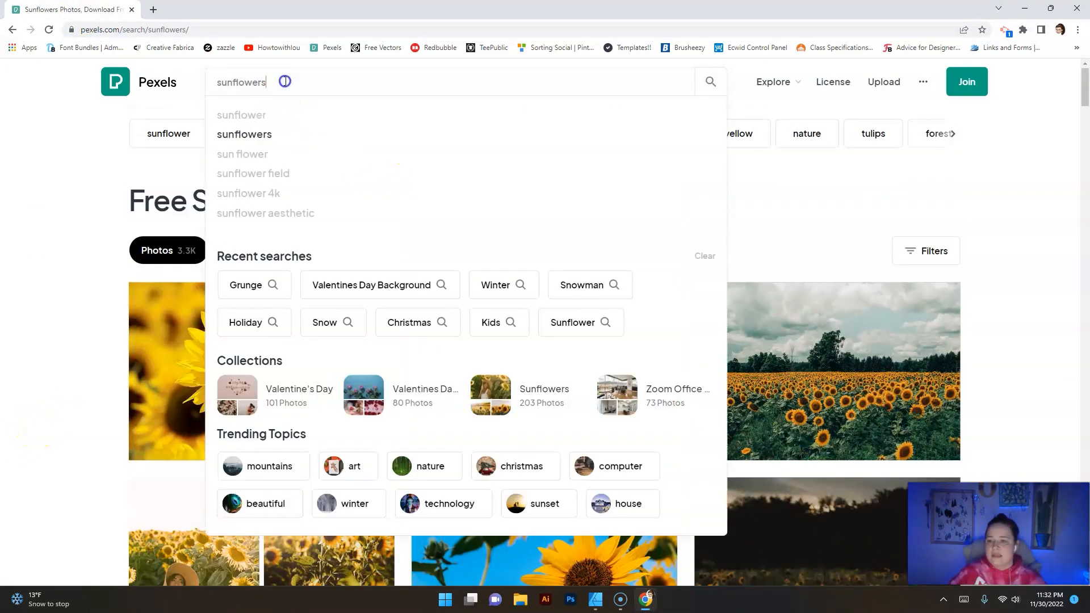
{"action": "left_click_drag", "start_coordinate": [285, 82], "coordinate": [210, 82]}
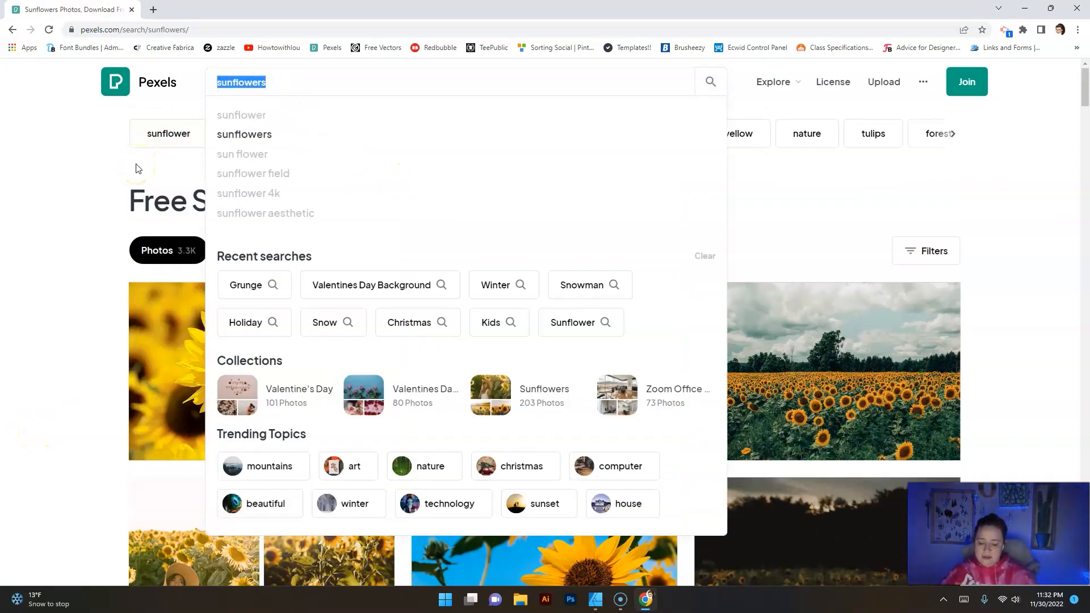
{"action": "type", "text": "grung"}
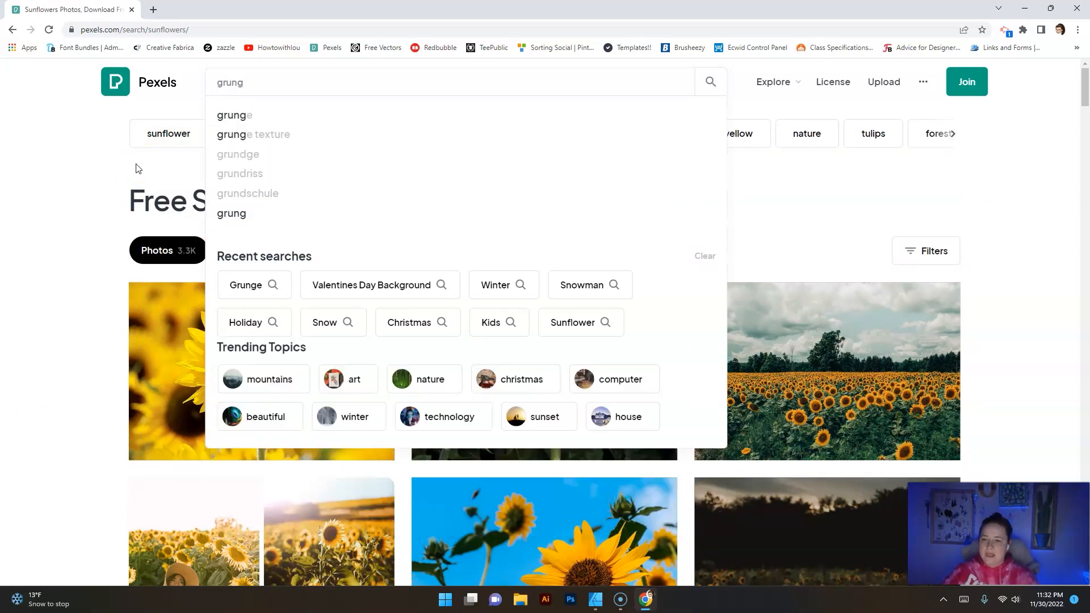
{"action": "type", "text": "e"}
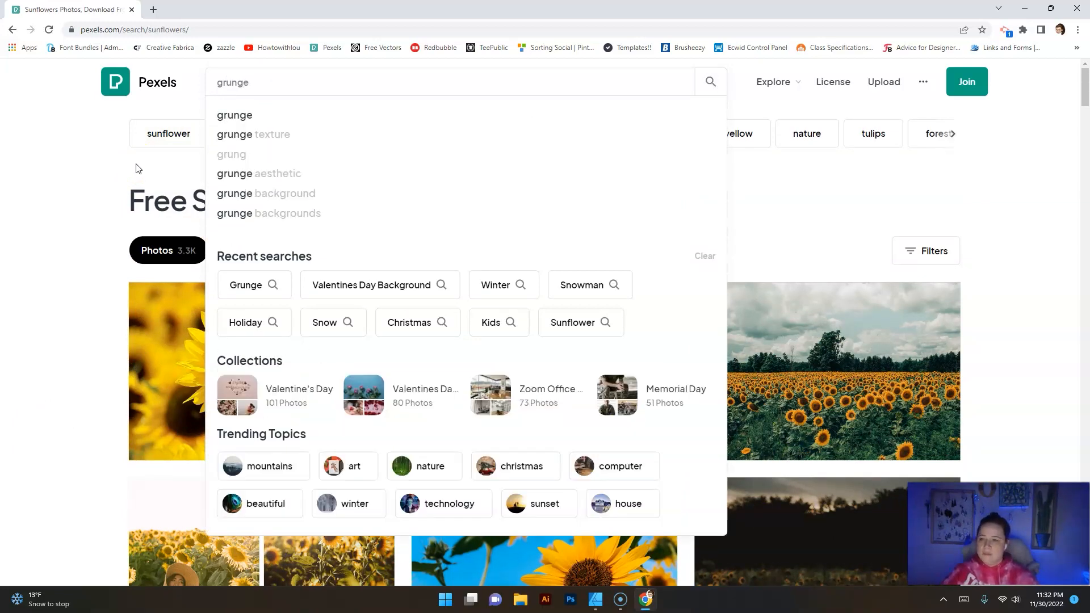
{"action": "key", "text": "Return"}
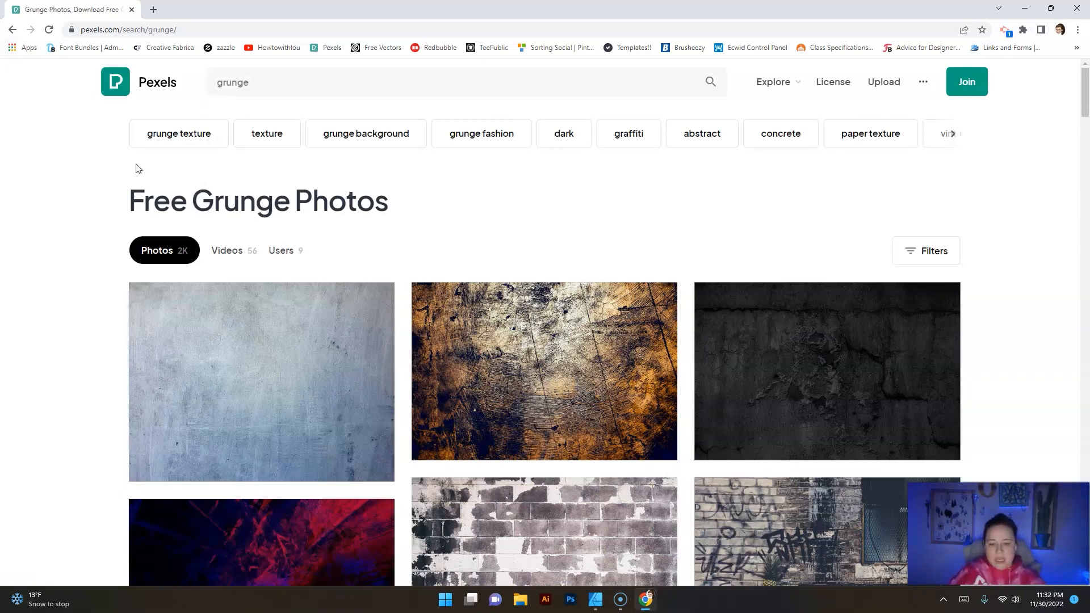
Step: Look over the first rows of the grunge photo results for a usable tumbler background
{"action": "scroll", "coordinate": [71, 291], "scroll_direction": "down", "scroll_amount": 2}
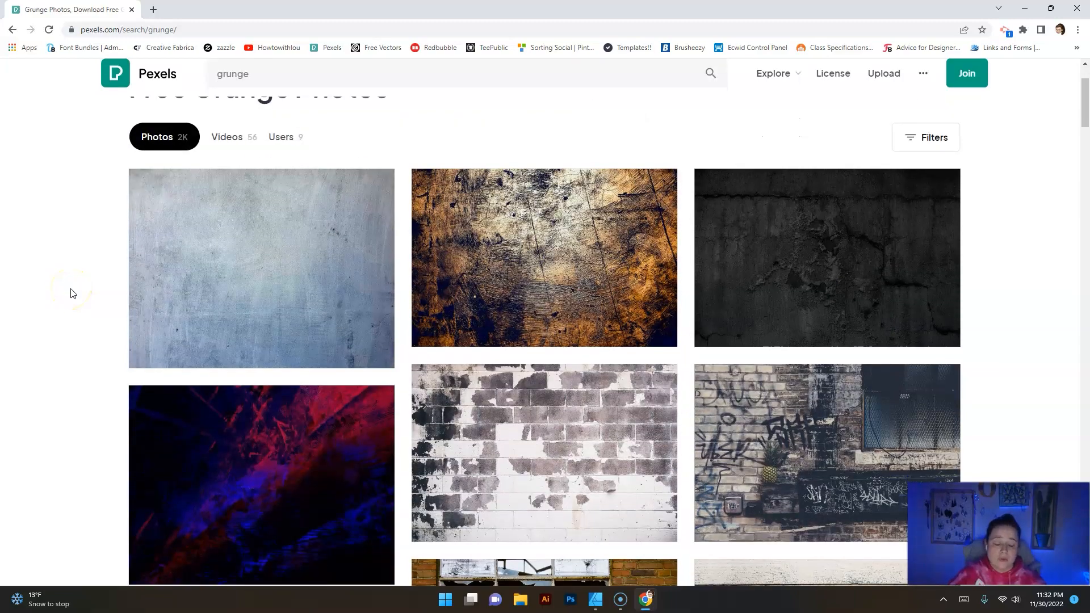
{"action": "scroll", "coordinate": [71, 293], "scroll_direction": "down", "scroll_amount": 2}
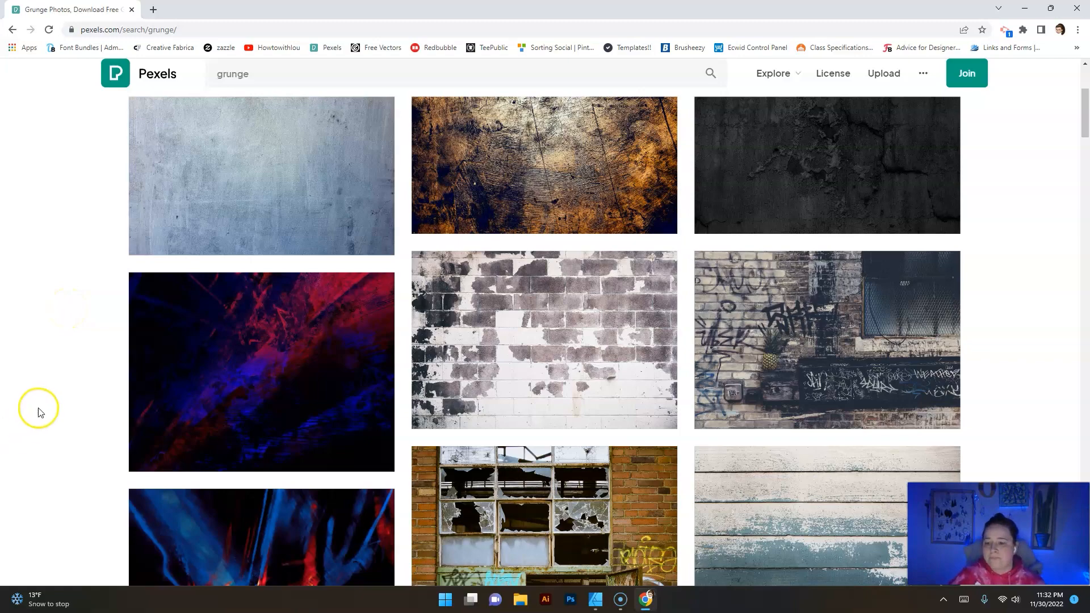
{"action": "scroll", "coordinate": [43, 408], "scroll_direction": "up", "scroll_amount": 3}
{"action": "scroll", "coordinate": [49, 401], "scroll_direction": "down", "scroll_amount": 2}
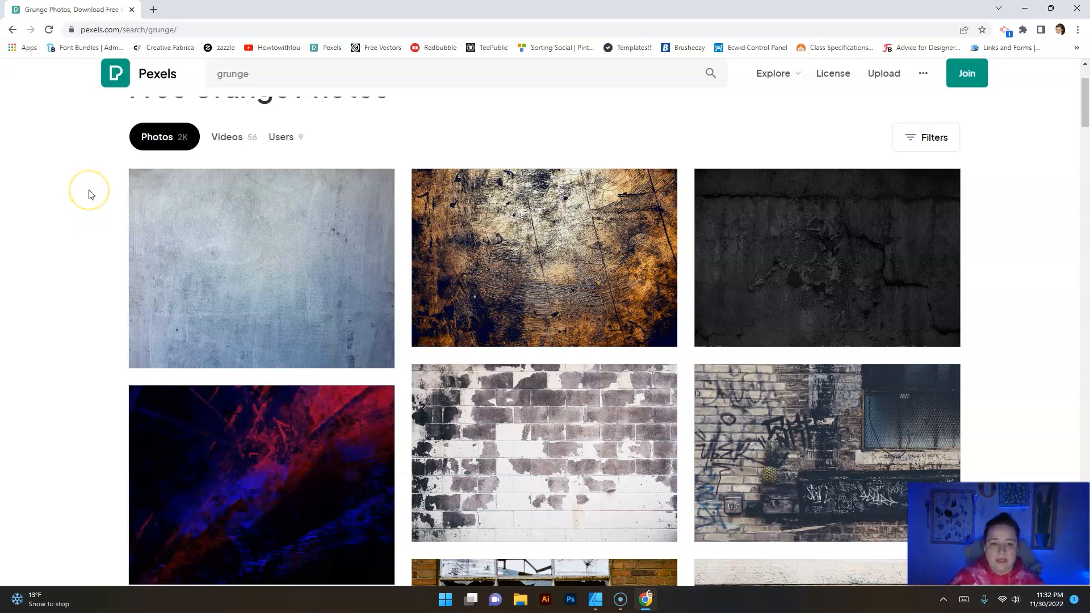
{"action": "scroll", "coordinate": [90, 195], "scroll_direction": "down", "scroll_amount": 2}
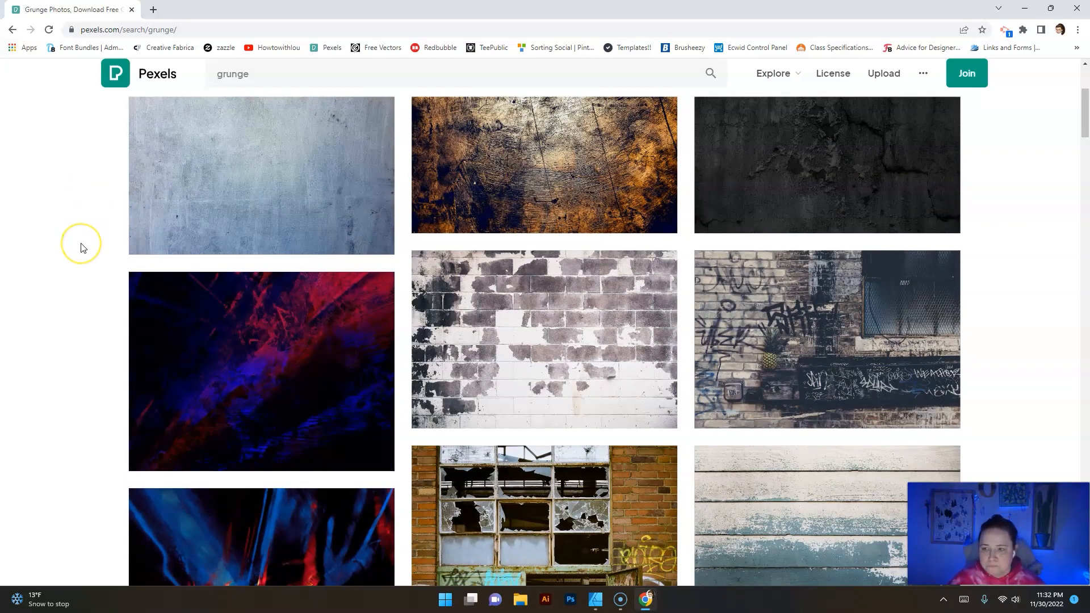
{"action": "scroll", "coordinate": [64, 147], "scroll_direction": "up", "scroll_amount": 3}
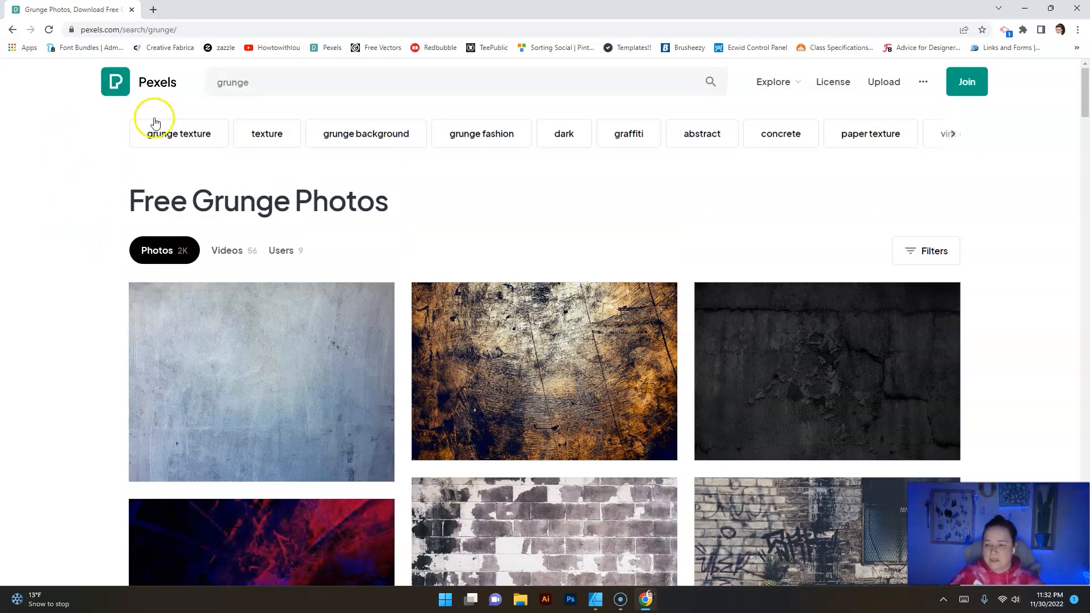
{"action": "left_click", "coordinate": [242, 83]}
{"action": "left_click", "coordinate": [94, 259]}
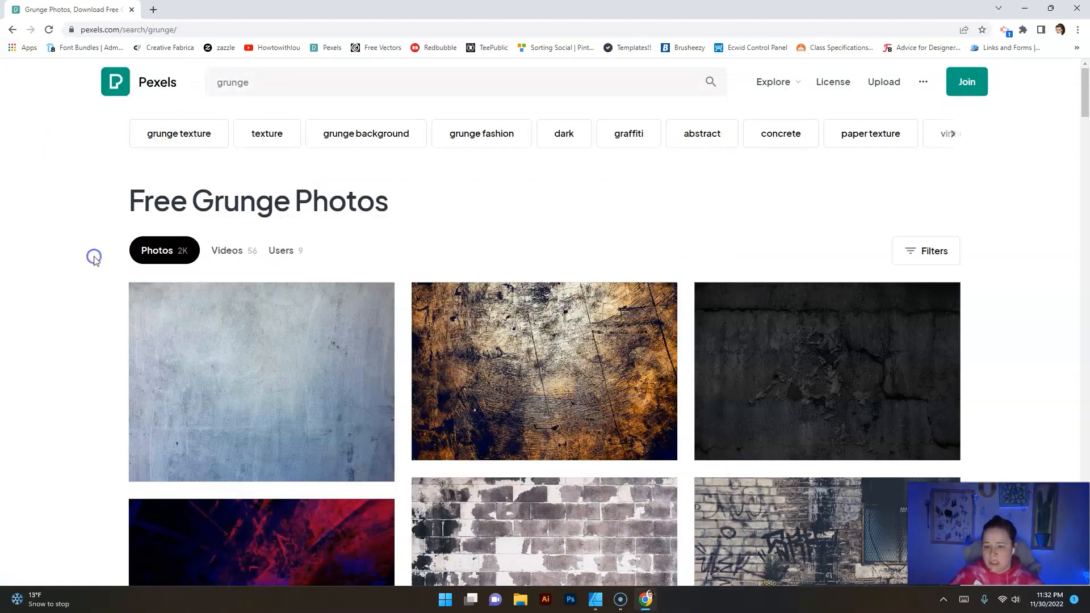
{"action": "scroll", "coordinate": [94, 265], "scroll_direction": "down", "scroll_amount": 2}
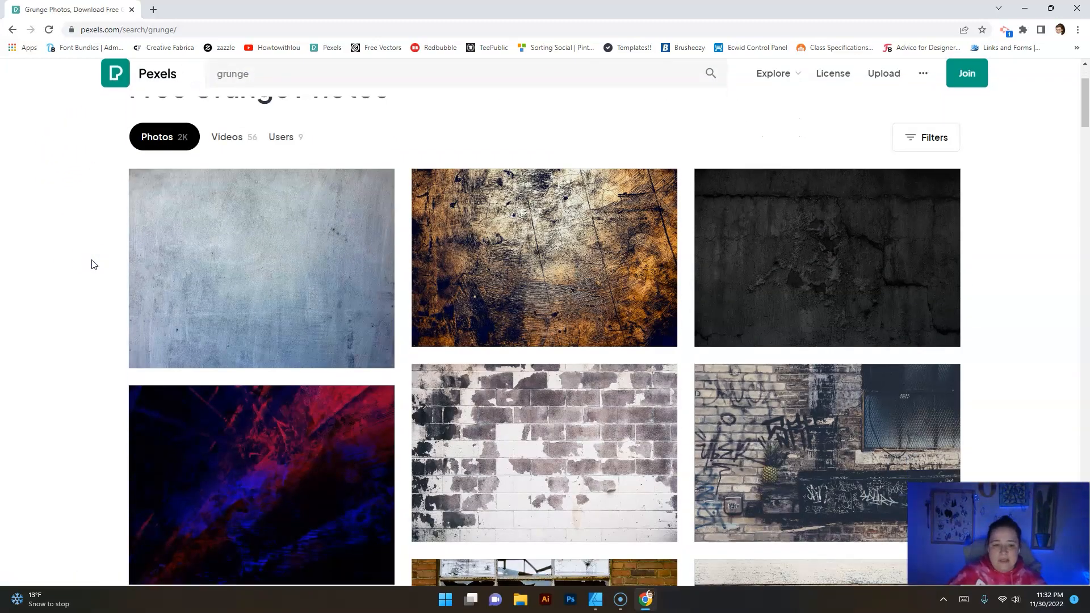
{"action": "scroll", "coordinate": [94, 264], "scroll_direction": "down", "scroll_amount": 2}
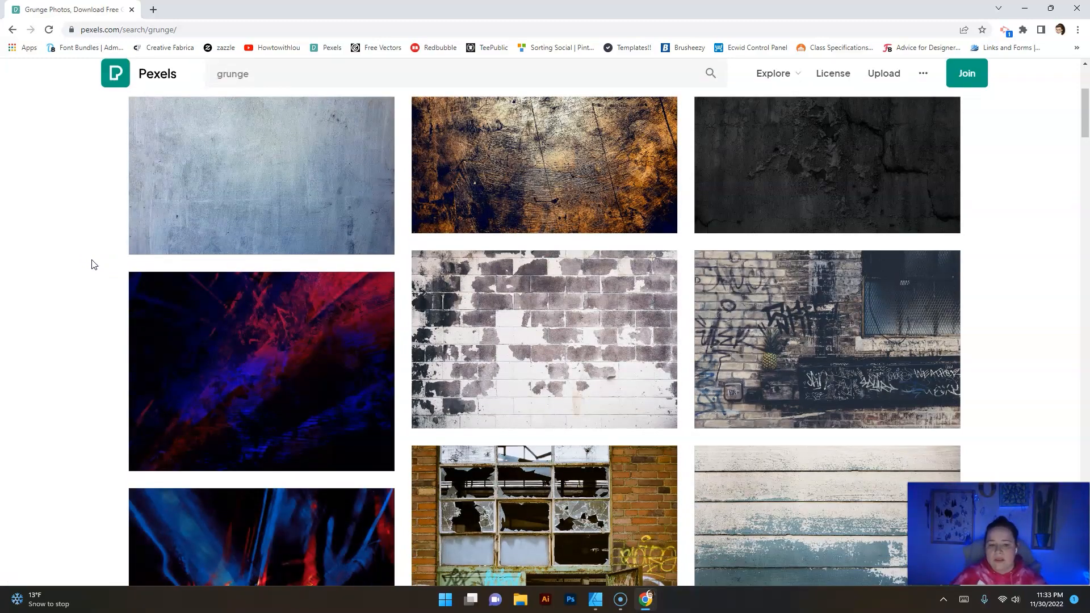
{"action": "scroll", "coordinate": [94, 265], "scroll_direction": "down", "scroll_amount": 2}
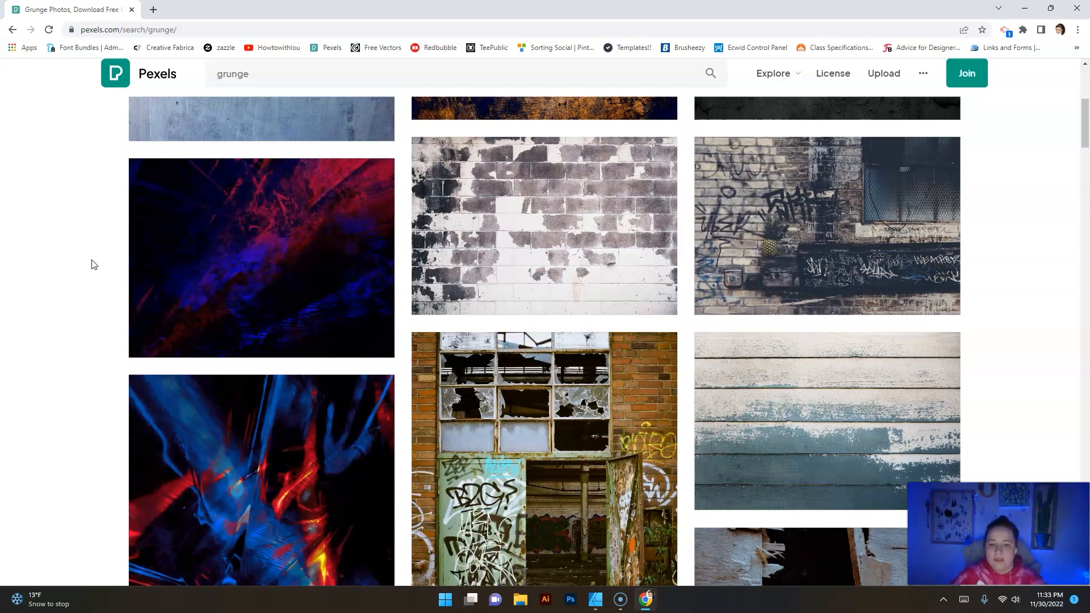
Step: Download the dark green cracked cement wall photo from the grunge results and dismiss the thank-you message
{"action": "mouse_move", "coordinate": [813, 168]}
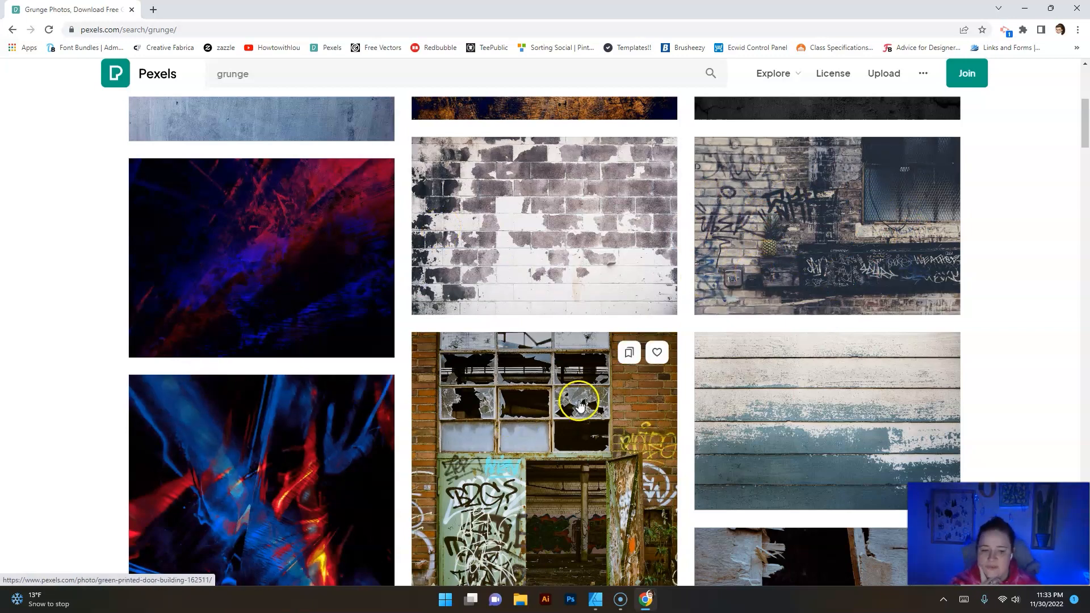
{"action": "scroll", "coordinate": [579, 403], "scroll_direction": "down", "scroll_amount": 2}
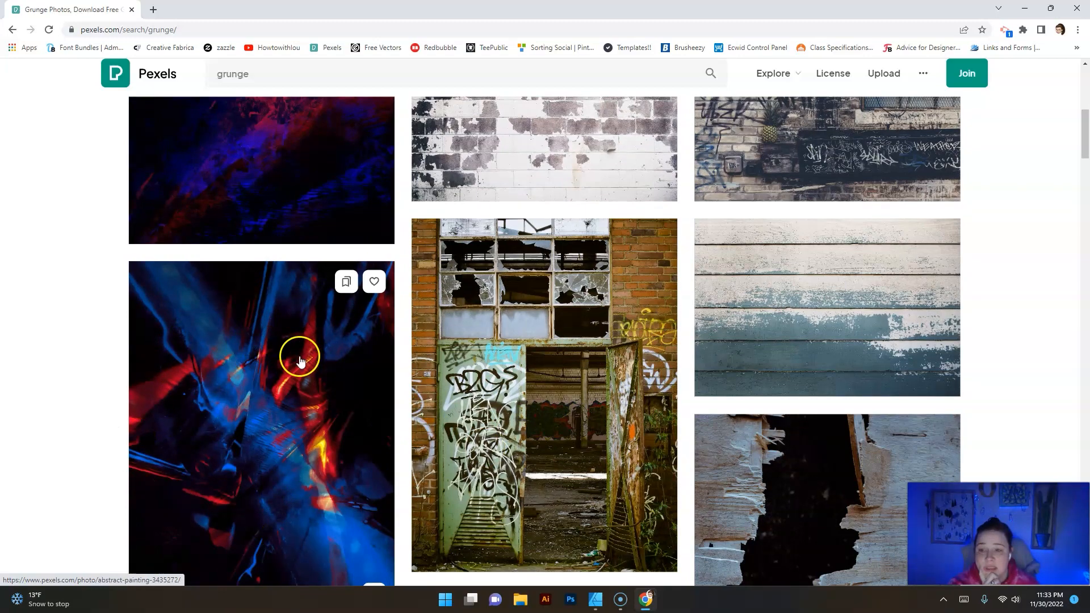
{"action": "scroll", "coordinate": [534, 401], "scroll_direction": "down", "scroll_amount": 4}
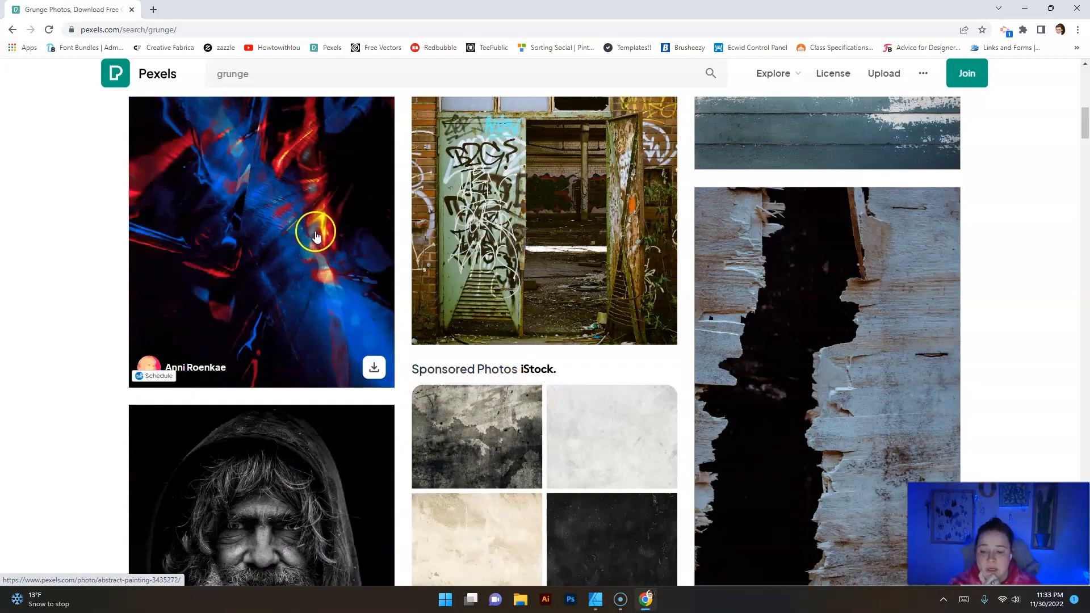
{"action": "scroll", "coordinate": [737, 388], "scroll_direction": "down", "scroll_amount": 10}
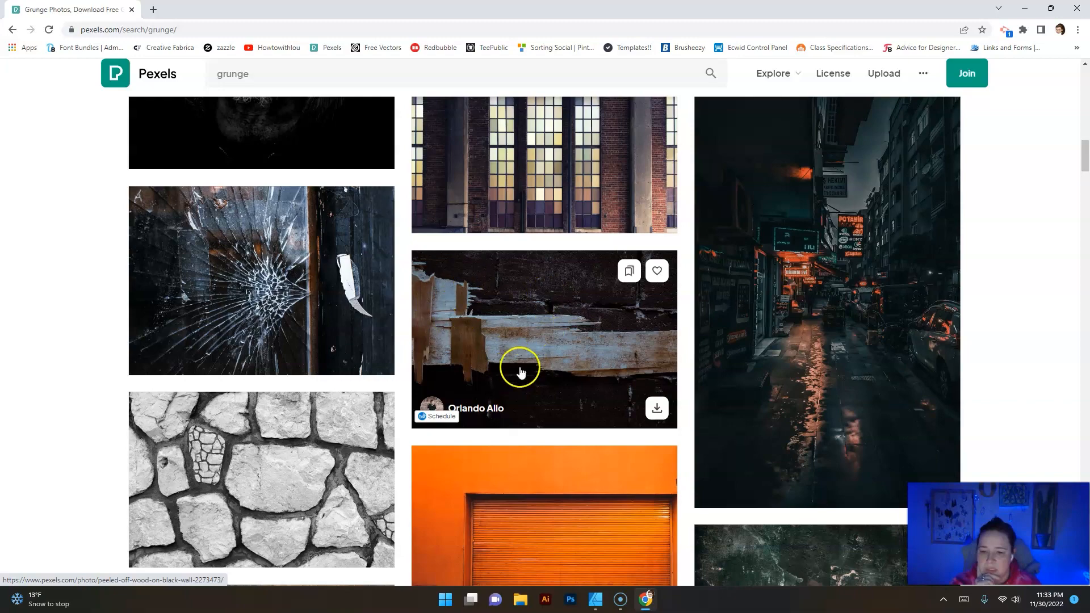
{"action": "scroll", "coordinate": [513, 353], "scroll_direction": "down", "scroll_amount": 8}
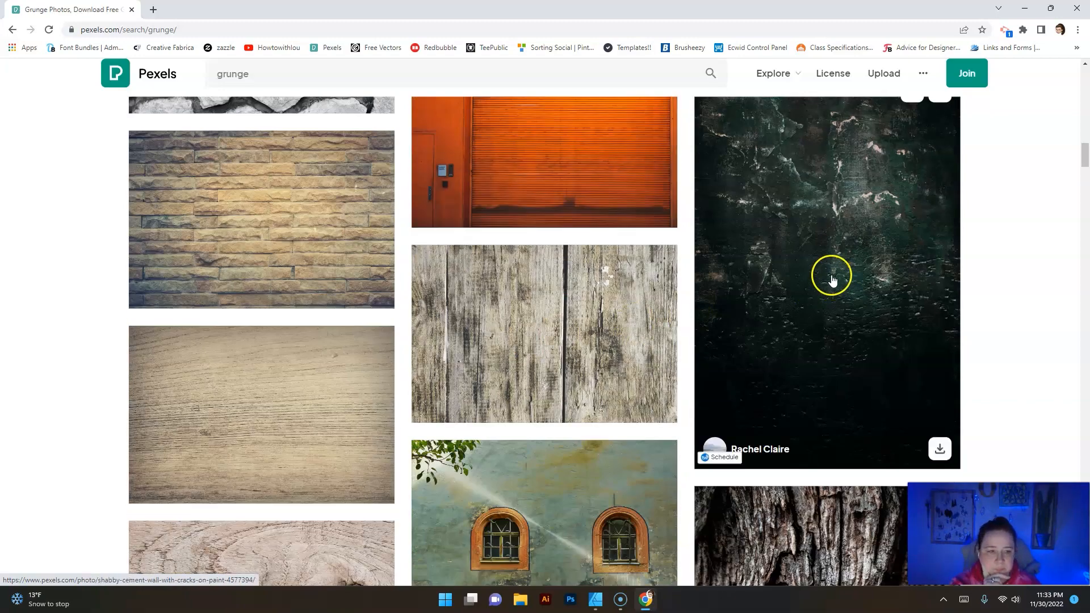
{"action": "scroll", "coordinate": [829, 290], "scroll_direction": "up", "scroll_amount": 2}
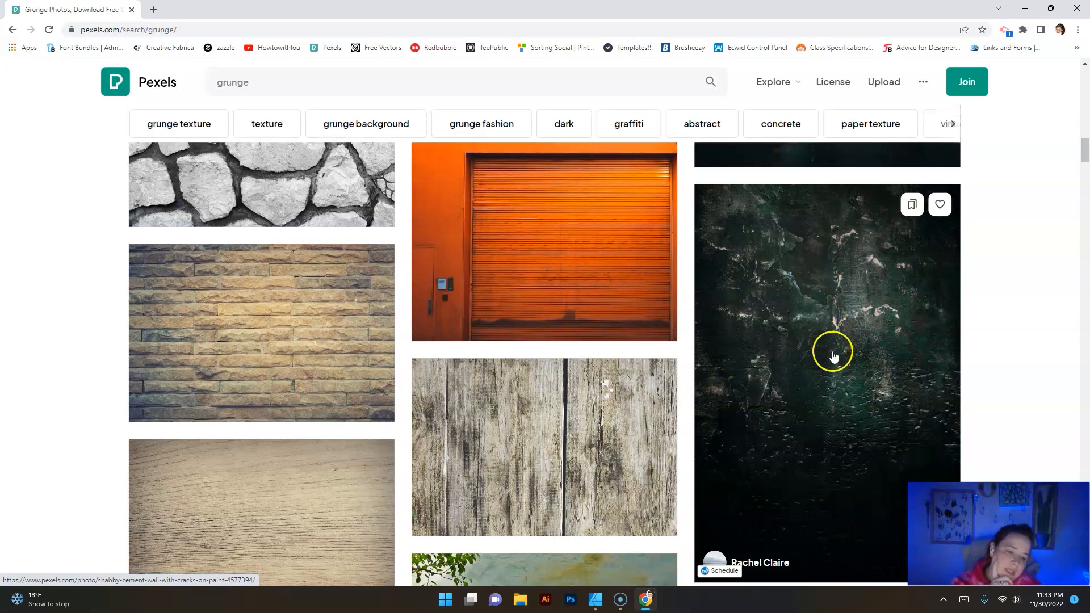
{"action": "scroll", "coordinate": [799, 448], "scroll_direction": "down", "scroll_amount": 2}
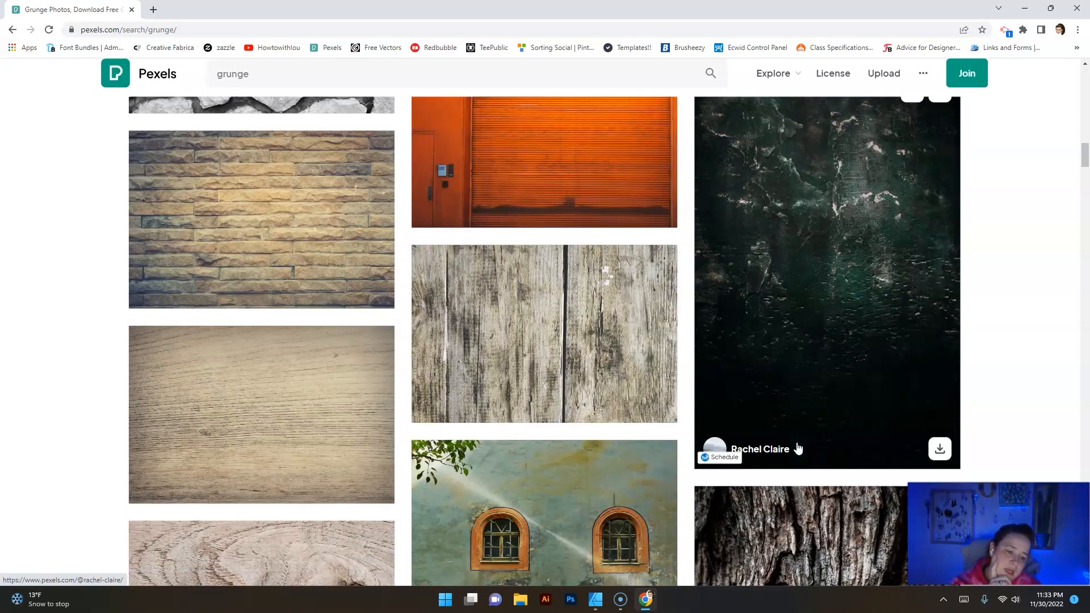
{"action": "left_click", "coordinate": [935, 445]}
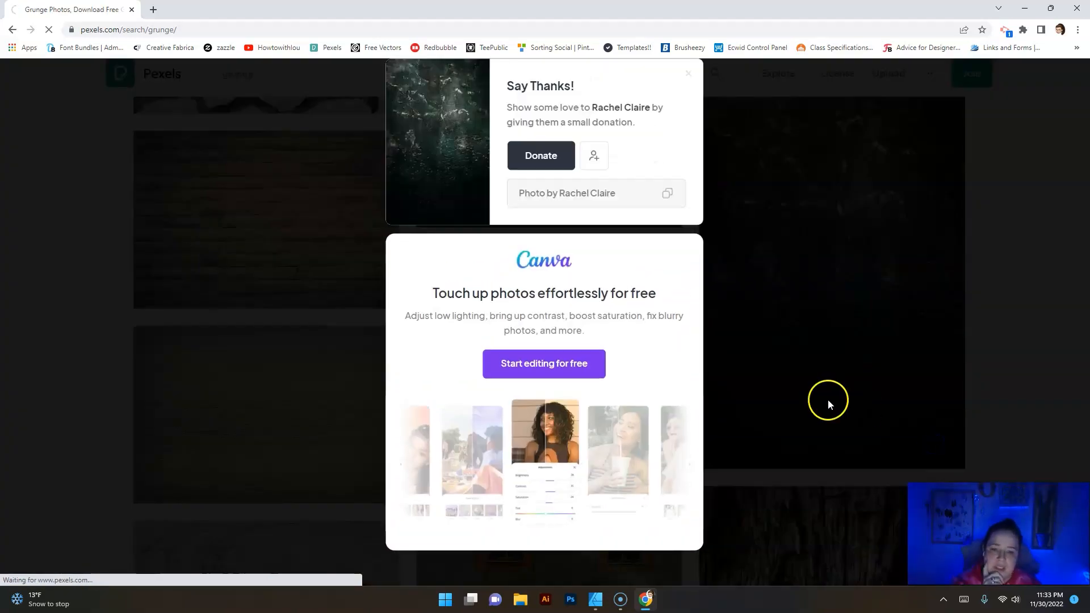
{"action": "left_click", "coordinate": [688, 76]}
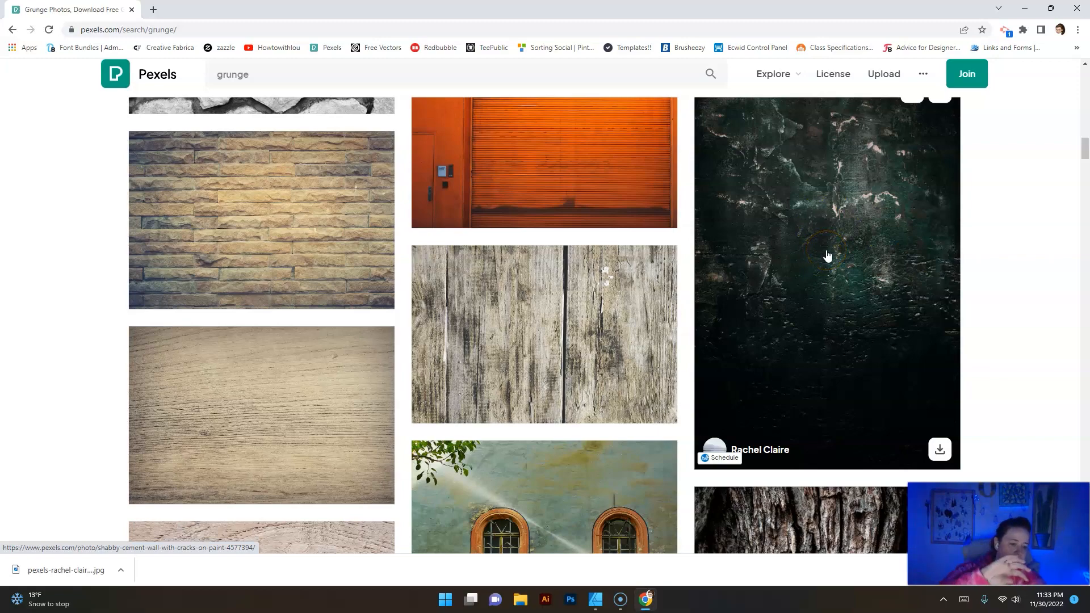
Step: Examine the grunge photos around the downloaded dark cracked wall image for other background candidates
{"action": "scroll", "coordinate": [733, 284], "scroll_direction": "up", "scroll_amount": 10}
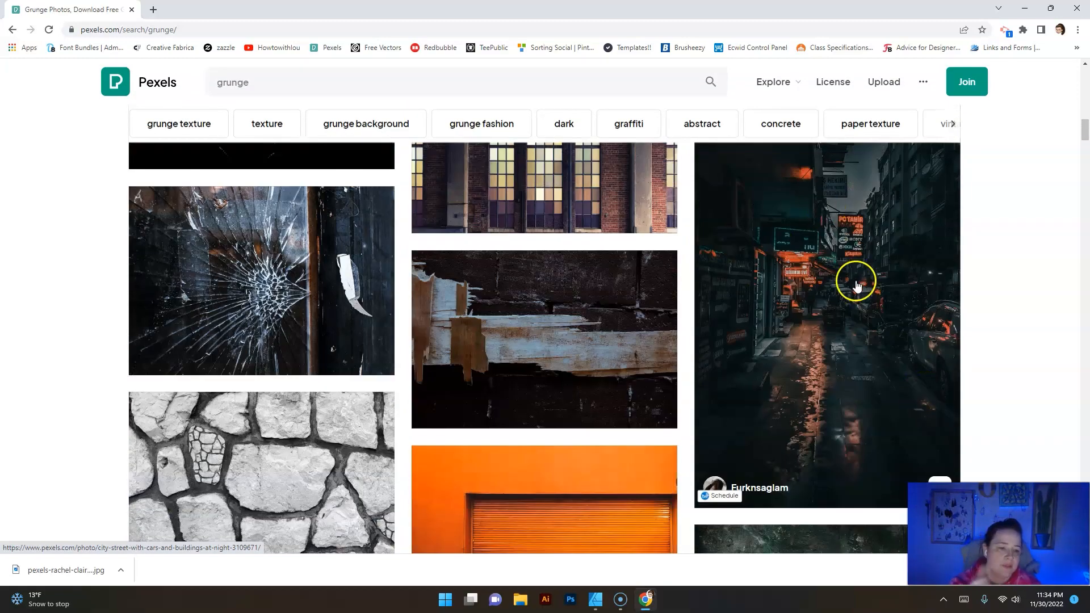
{"action": "scroll", "coordinate": [810, 334], "scroll_direction": "down", "scroll_amount": 7}
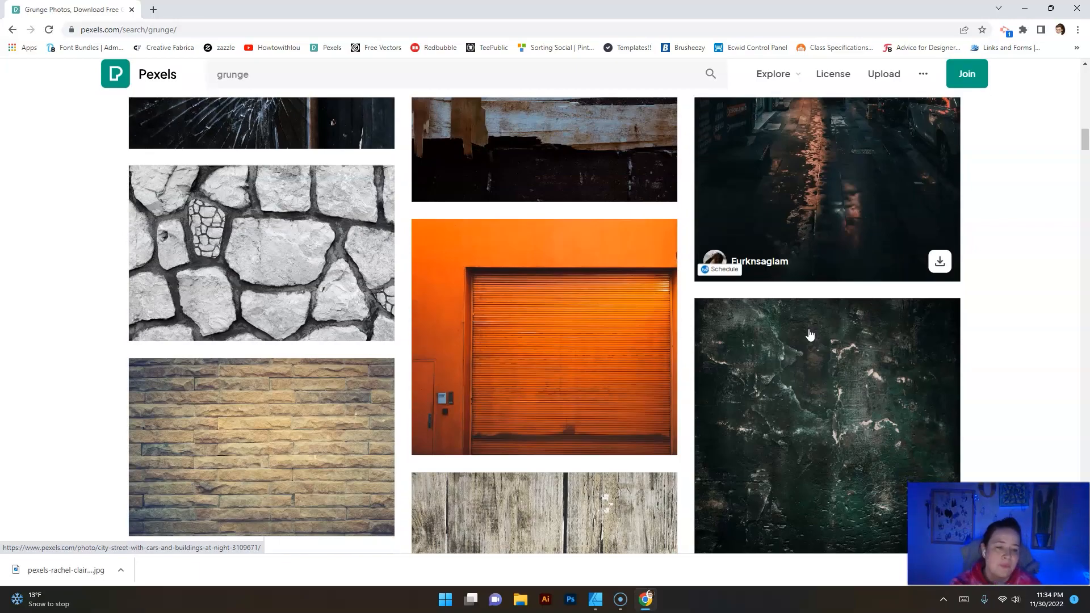
{"action": "scroll", "coordinate": [810, 334], "scroll_direction": "down", "scroll_amount": 4}
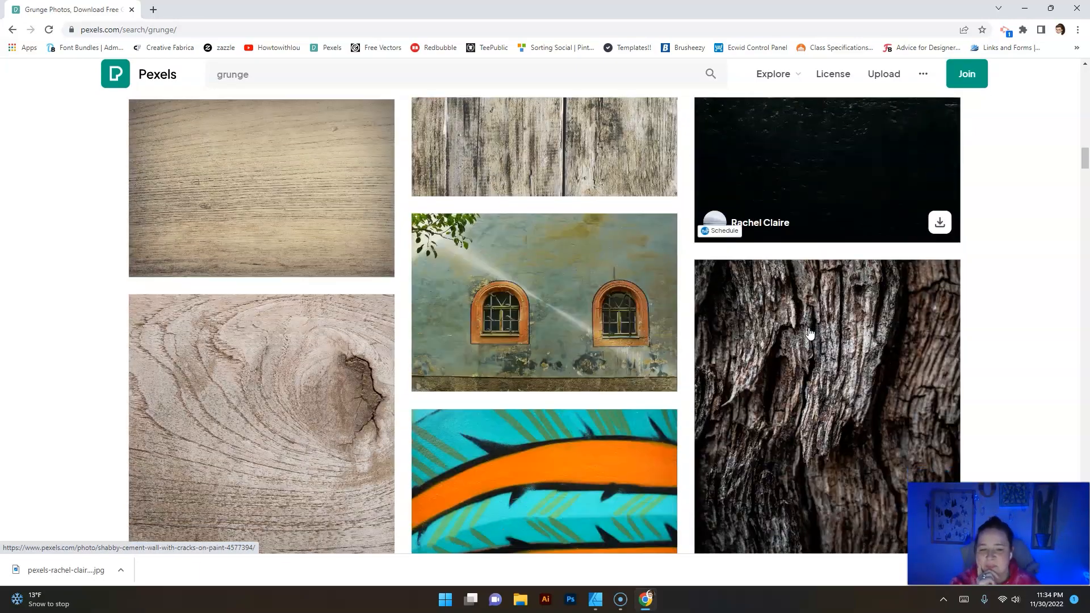
{"action": "scroll", "coordinate": [810, 333], "scroll_direction": "up", "scroll_amount": 4}
{"action": "scroll", "coordinate": [810, 334], "scroll_direction": "up", "scroll_amount": 2}
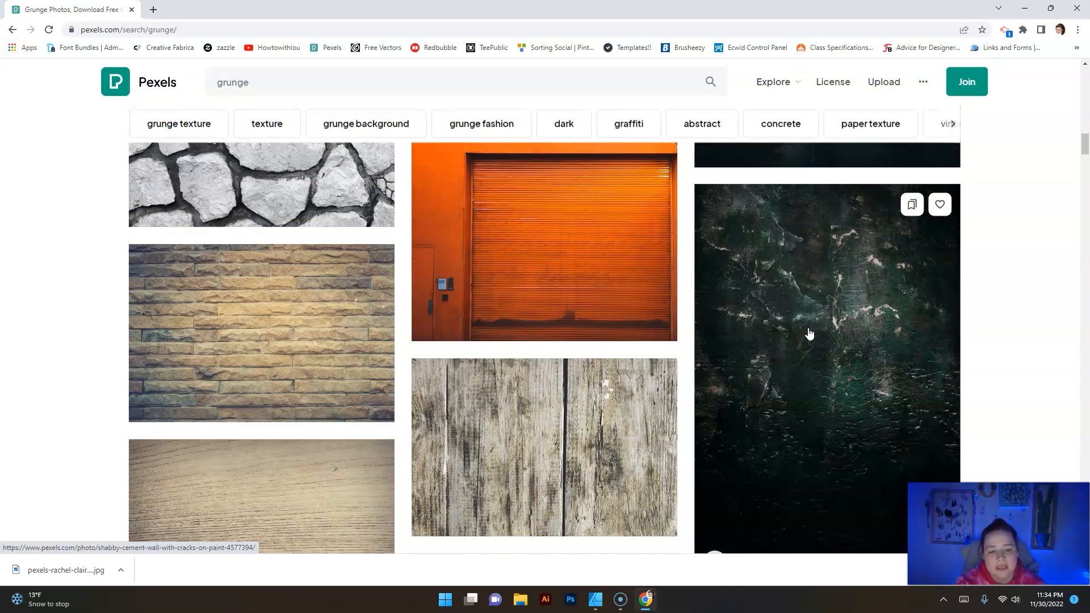
{"action": "scroll", "coordinate": [809, 333], "scroll_direction": "down", "scroll_amount": 2}
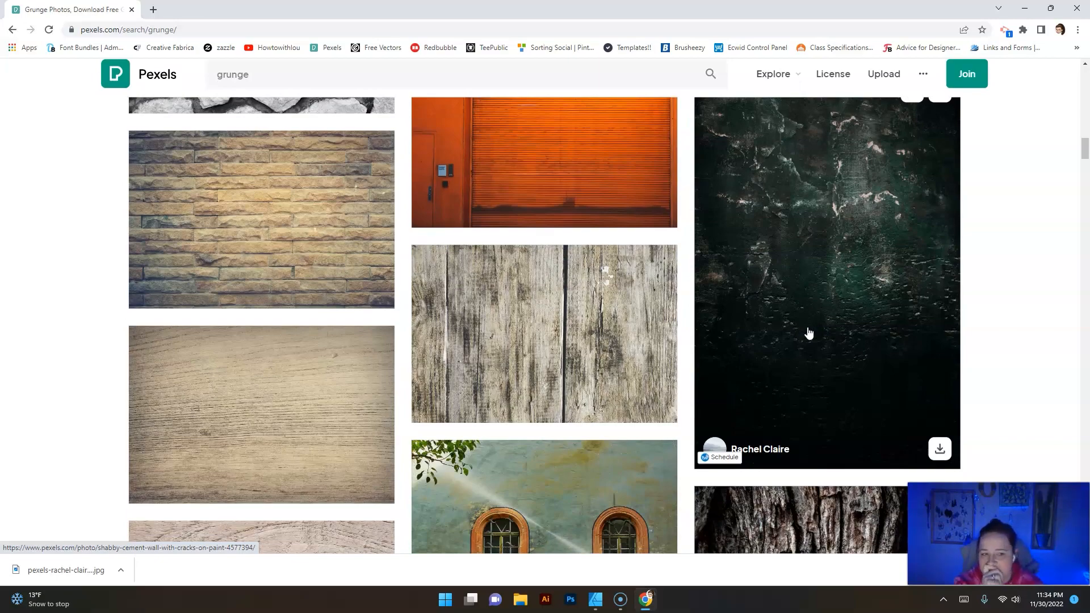
{"action": "scroll", "coordinate": [808, 335], "scroll_direction": "down", "scroll_amount": 2}
{"action": "scroll", "coordinate": [805, 289], "scroll_direction": "up", "scroll_amount": 2}
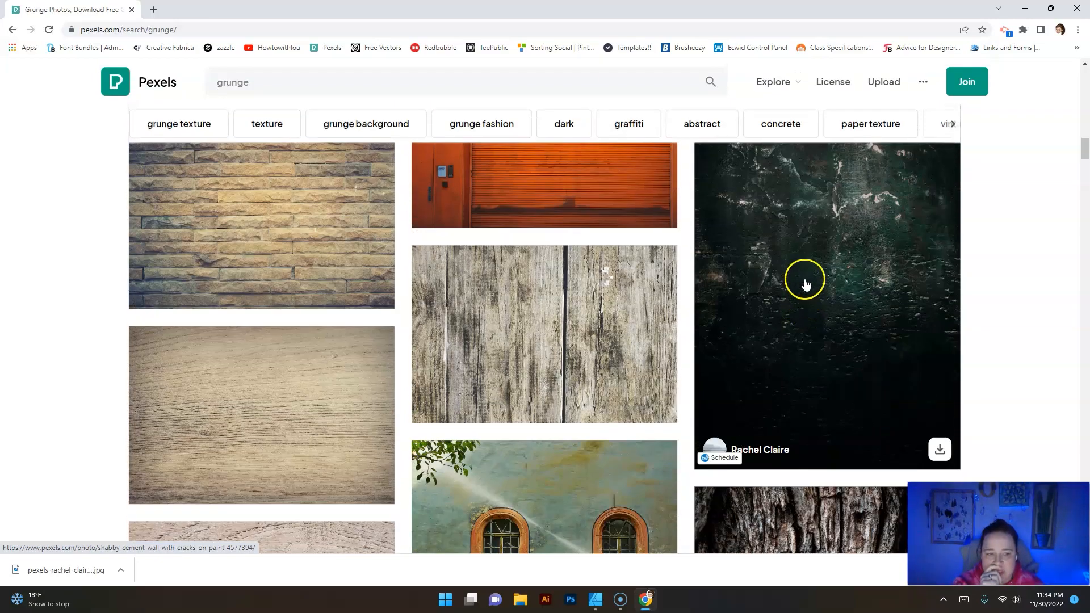
Step: Download the black-and-white "Punk Rock" skull graffiti door photo and dismiss the thank-you message
{"action": "scroll", "coordinate": [818, 431], "scroll_direction": "down", "scroll_amount": 6}
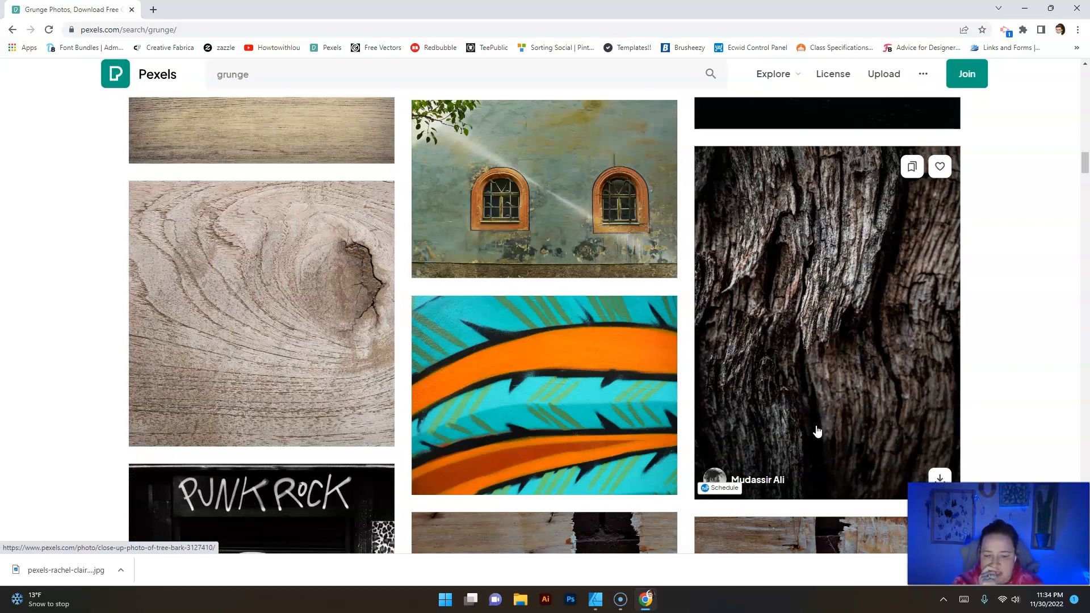
{"action": "scroll", "coordinate": [818, 431], "scroll_direction": "down", "scroll_amount": 6}
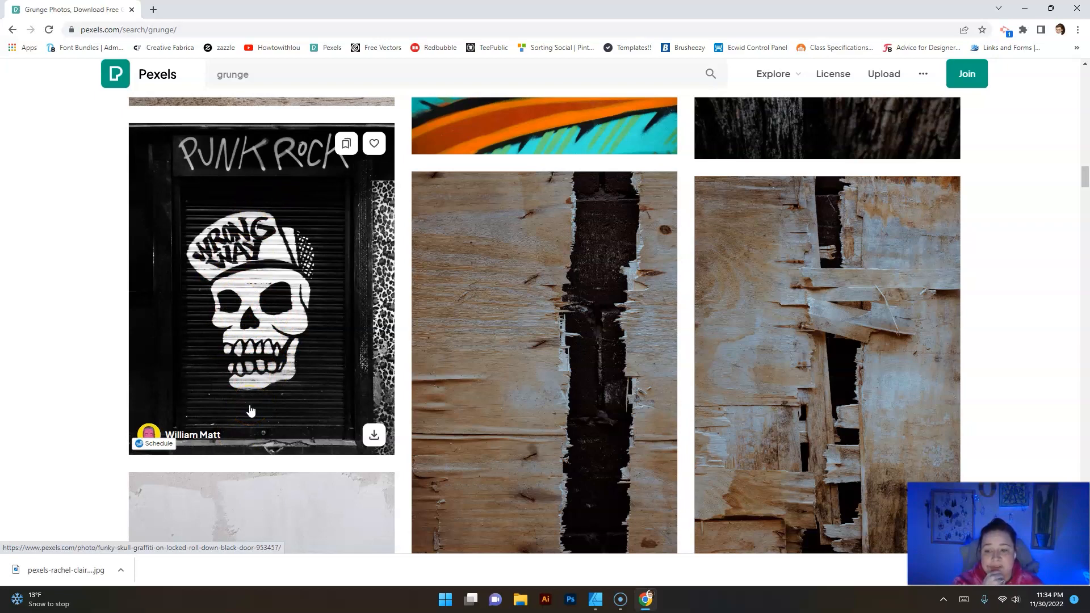
{"action": "left_click", "coordinate": [372, 434]}
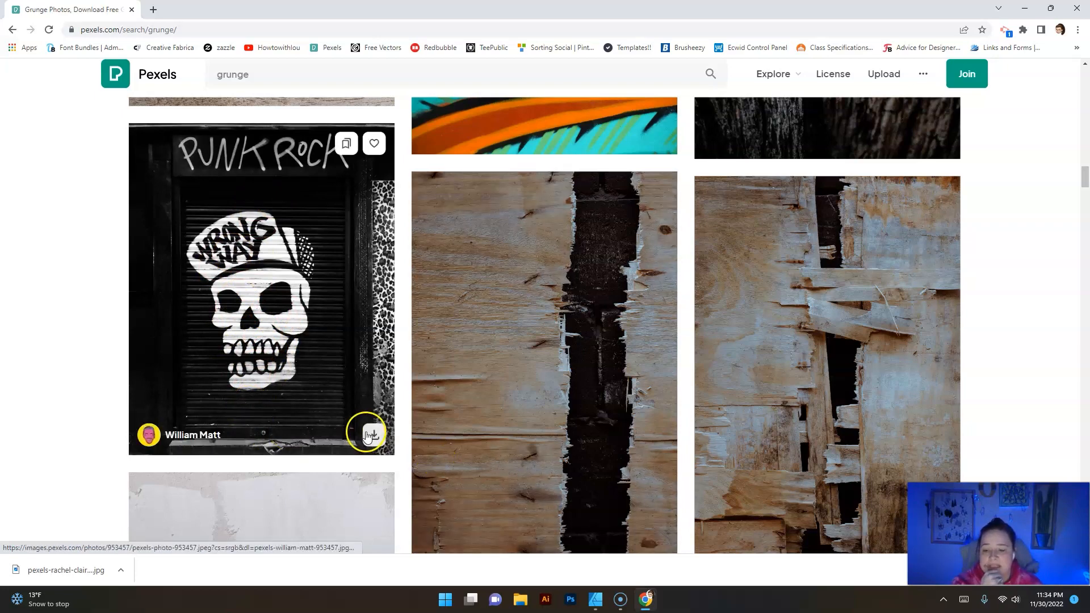
{"action": "left_click", "coordinate": [687, 154]}
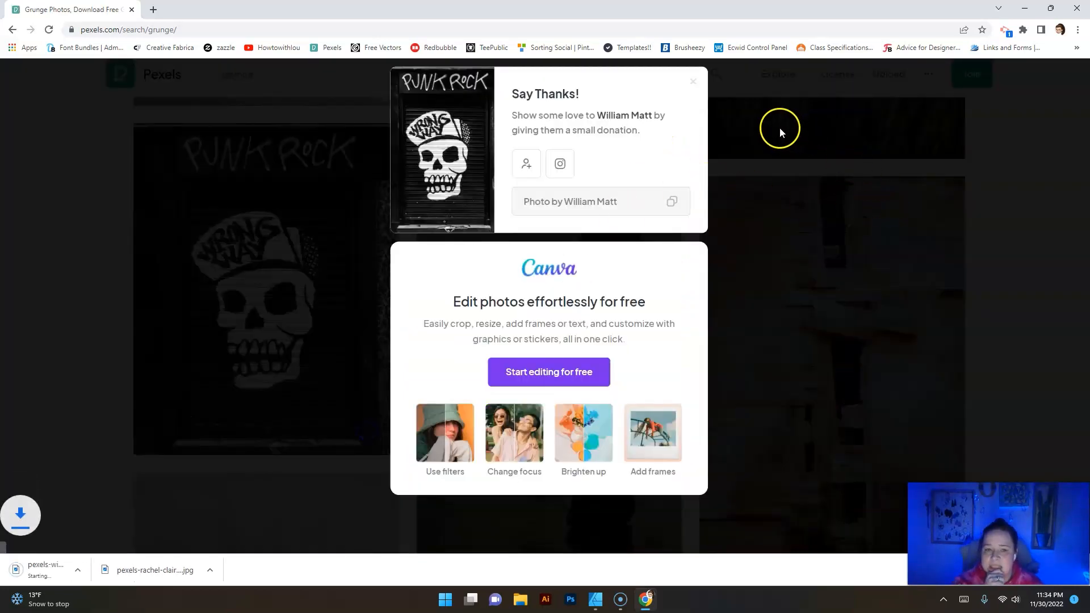
{"action": "left_click", "coordinate": [693, 79]}
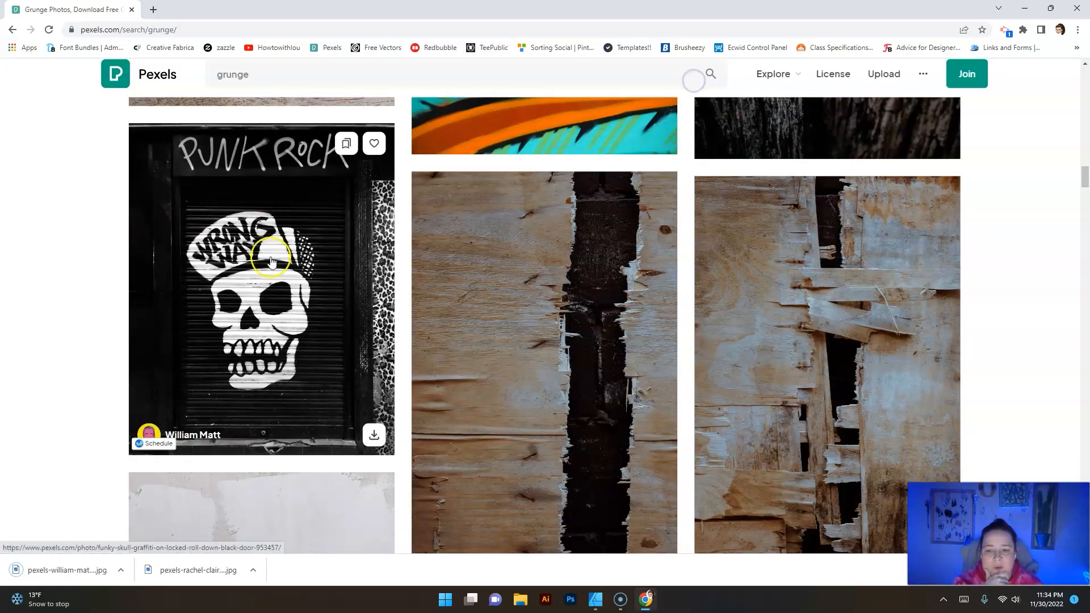
Step: Look through the grunge photo results beyond the skull door image for more tumbler background candidates
{"action": "scroll", "coordinate": [458, 376], "scroll_direction": "down", "scroll_amount": 5}
{"action": "scroll", "coordinate": [511, 390], "scroll_direction": "down", "scroll_amount": 6}
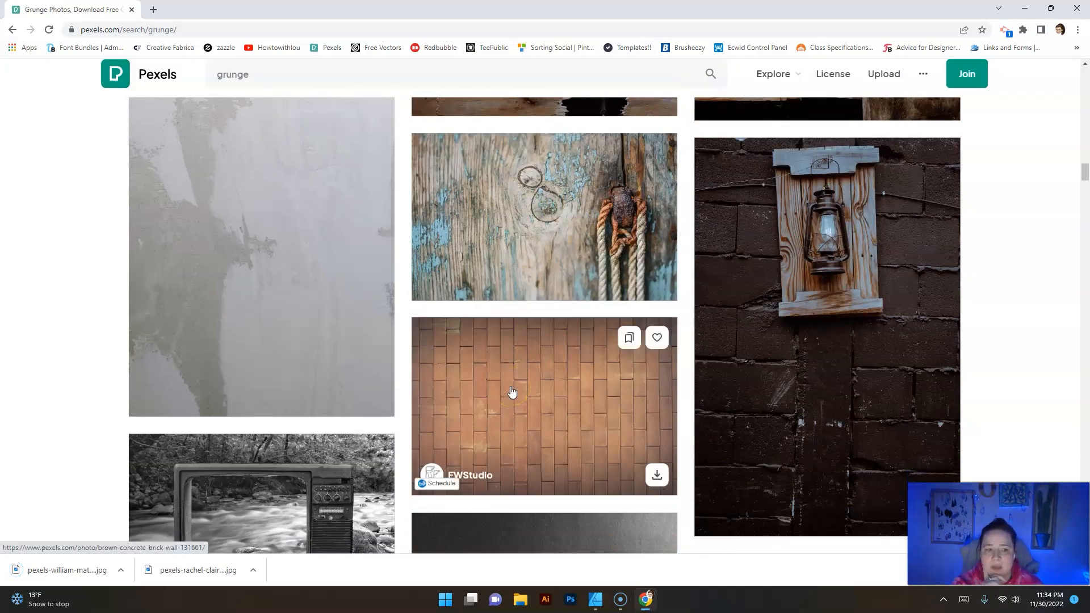
{"action": "scroll", "coordinate": [511, 391], "scroll_direction": "down", "scroll_amount": 7}
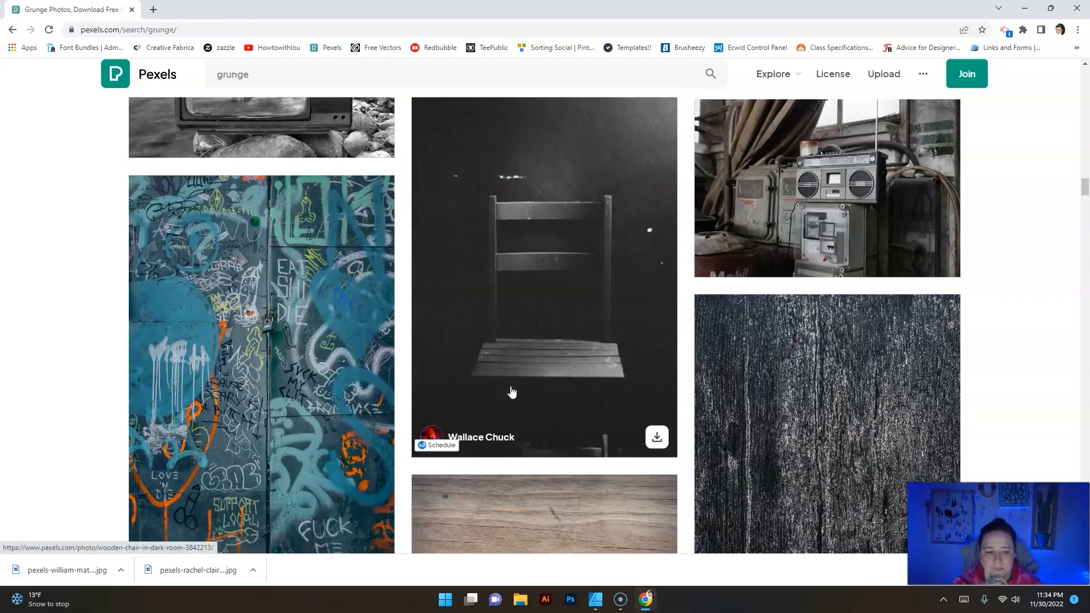
{"action": "scroll", "coordinate": [512, 391], "scroll_direction": "down", "scroll_amount": 8}
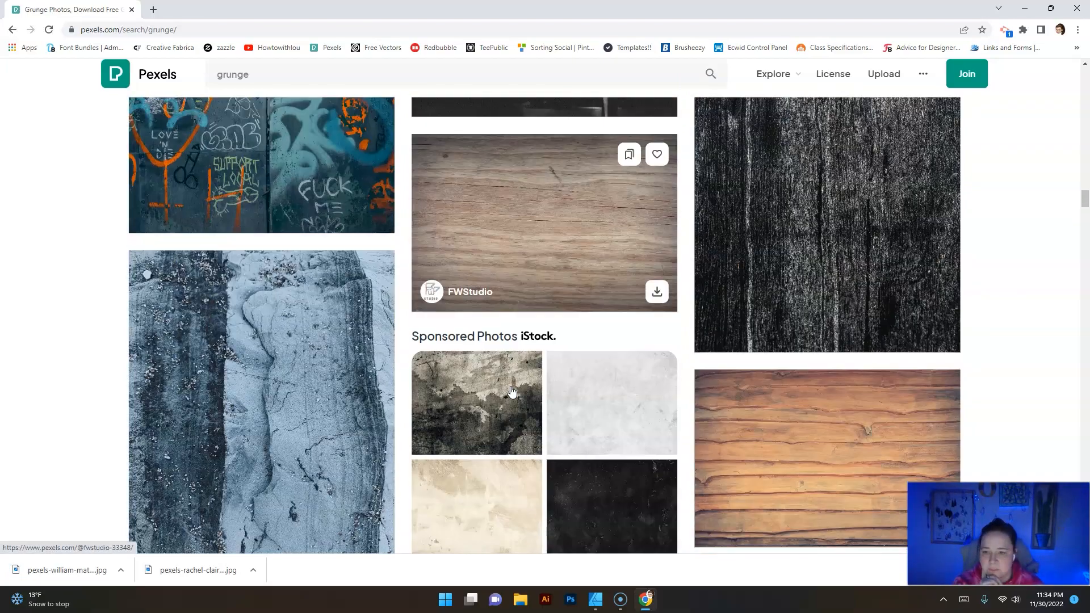
{"action": "scroll", "coordinate": [511, 391], "scroll_direction": "down", "scroll_amount": 14}
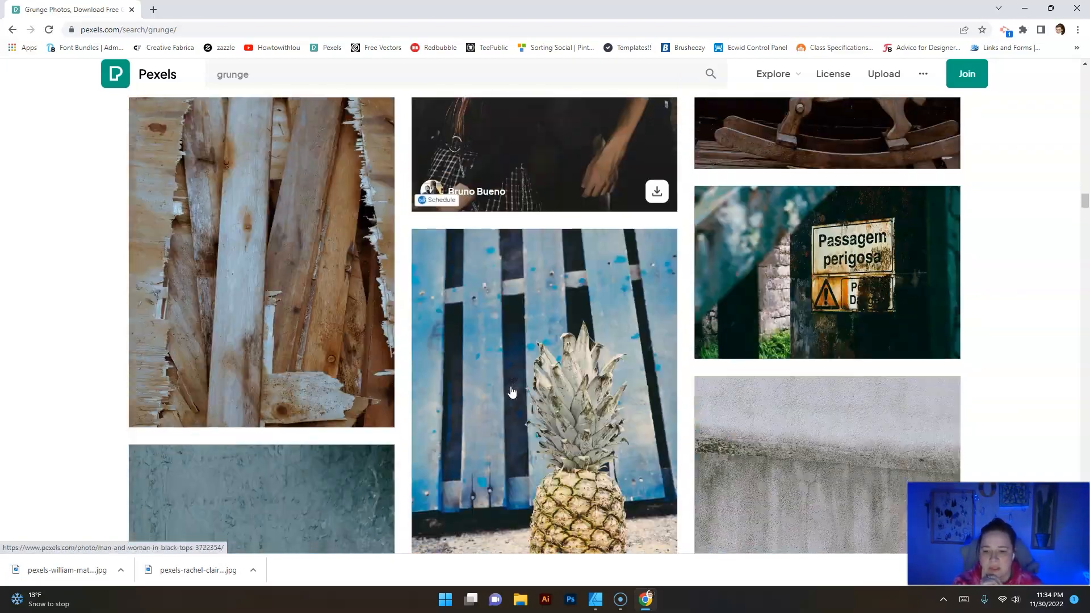
{"action": "scroll", "coordinate": [512, 391], "scroll_direction": "down", "scroll_amount": 12}
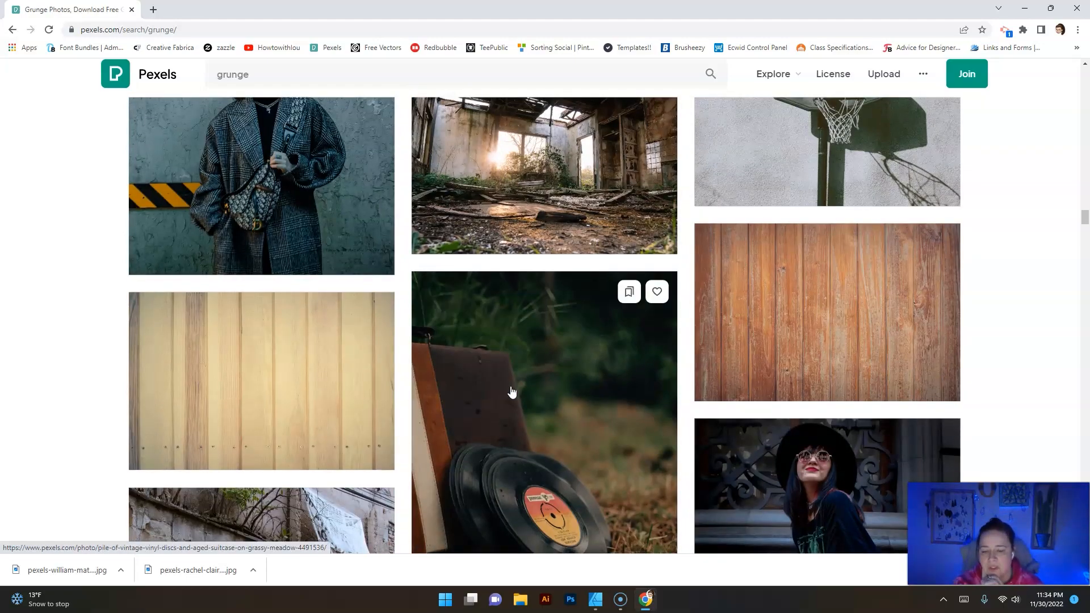
{"action": "scroll", "coordinate": [512, 391], "scroll_direction": "down", "scroll_amount": 4}
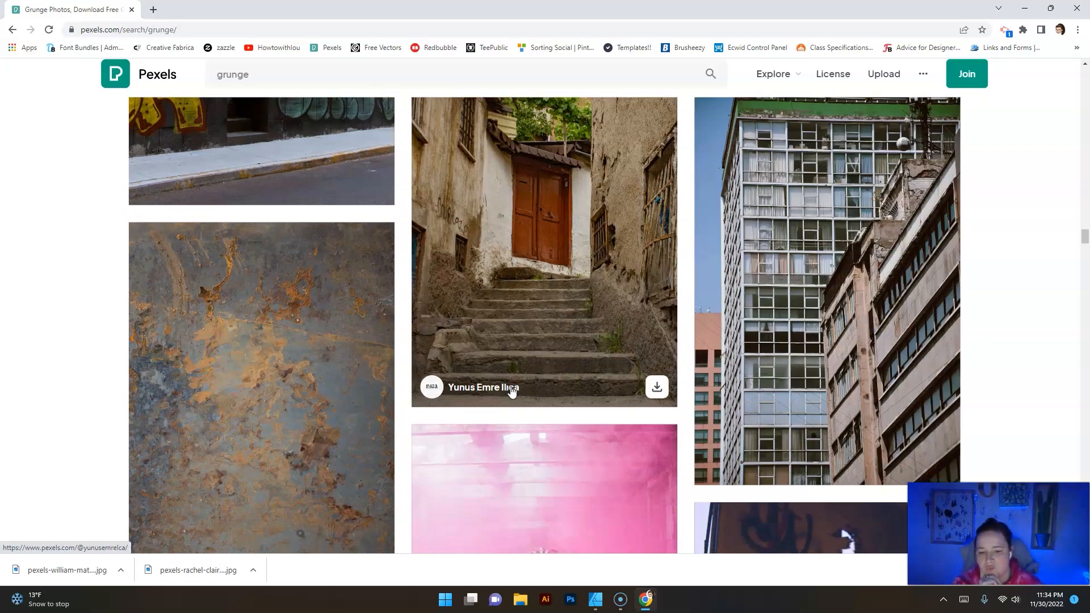
Step: Download the graffiti brick wall photo with the pineapple from the first rows of results and dismiss the thank-you message
{"action": "scroll", "coordinate": [512, 391], "scroll_direction": "up", "scroll_amount": 10}
{"action": "scroll", "coordinate": [511, 392], "scroll_direction": "up", "scroll_amount": 20}
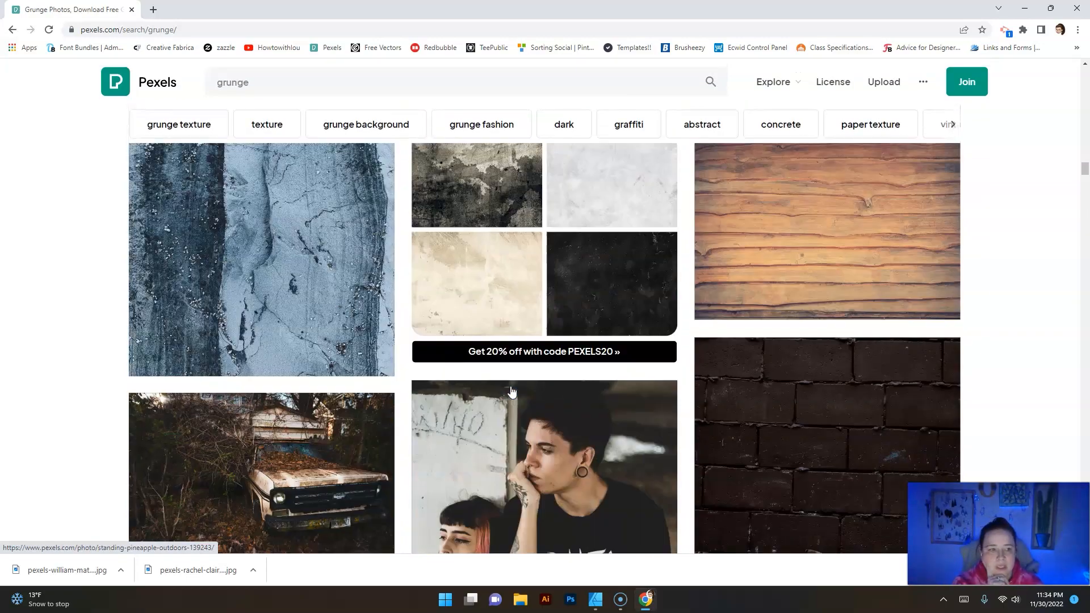
{"action": "scroll", "coordinate": [511, 391], "scroll_direction": "up", "scroll_amount": 20}
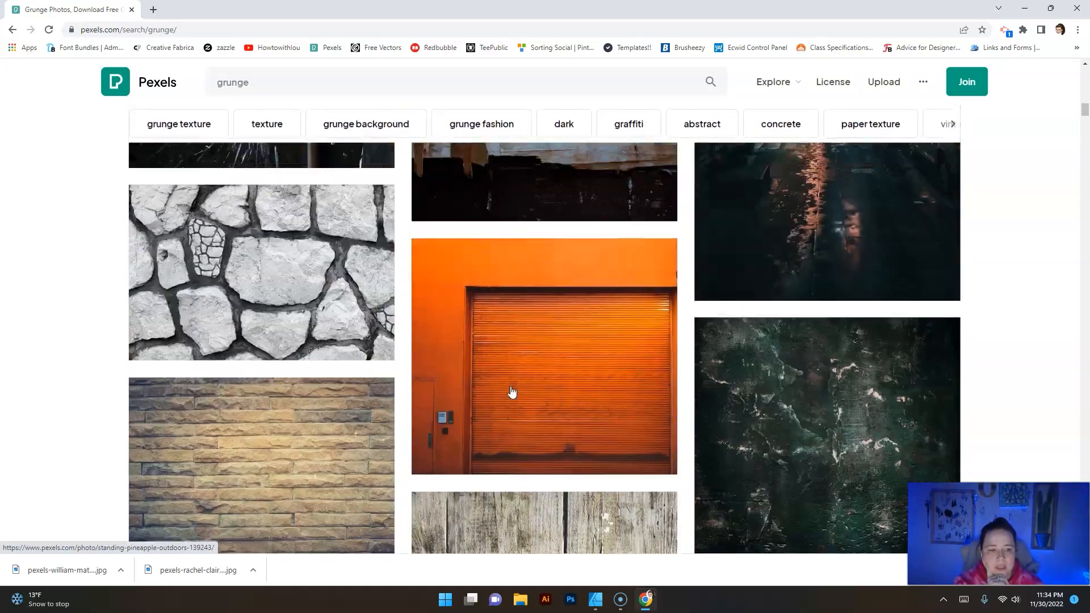
{"action": "scroll", "coordinate": [511, 392], "scroll_direction": "down", "scroll_amount": 4}
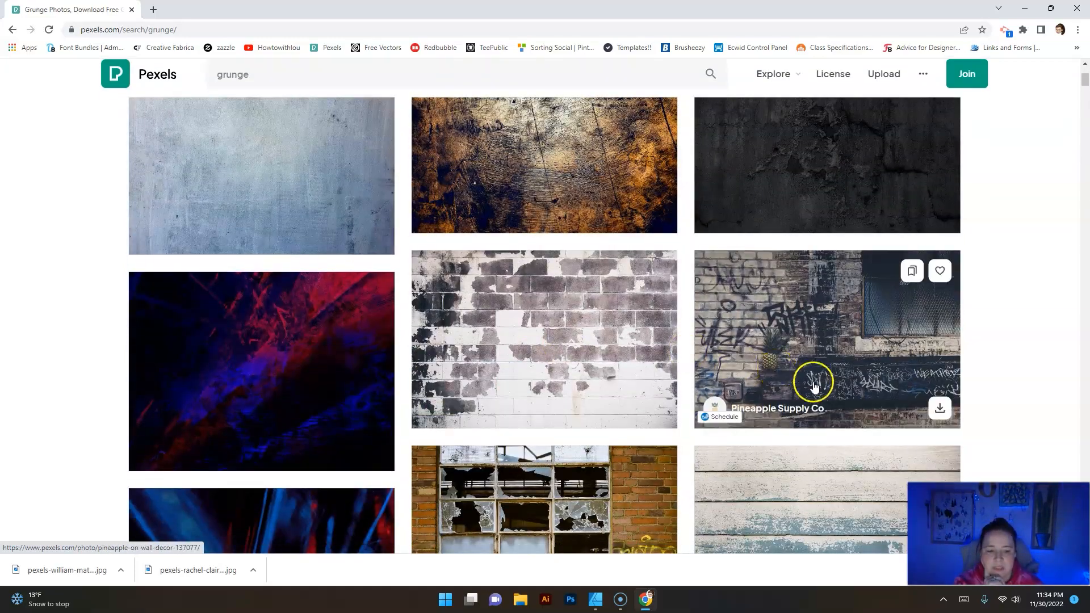
{"action": "left_click", "coordinate": [940, 408]}
{"action": "left_click", "coordinate": [689, 74]}
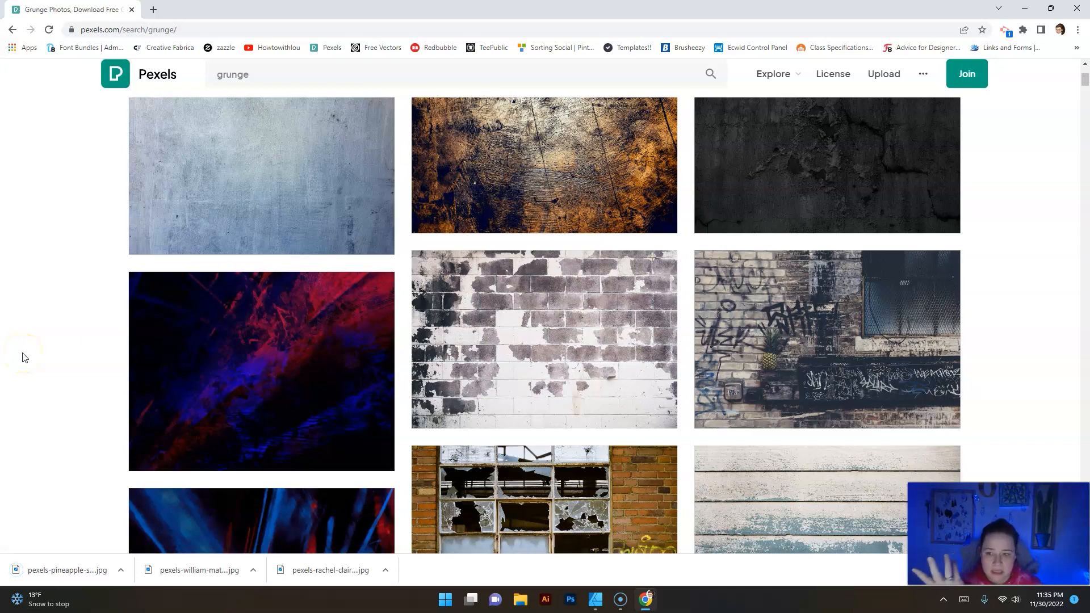
Step: Switch to Affinity Designer and place the three downloaded grunge photos on the blank tumbler canvas, viewed at 100%
{"action": "left_click", "coordinate": [599, 609]}
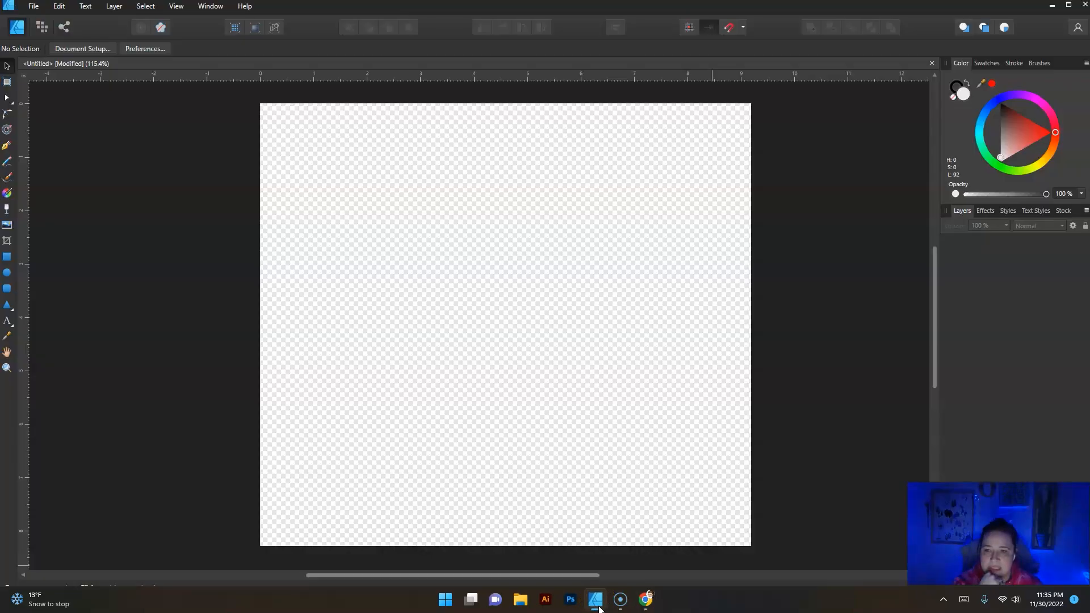
{"action": "left_click", "coordinate": [7, 368]}
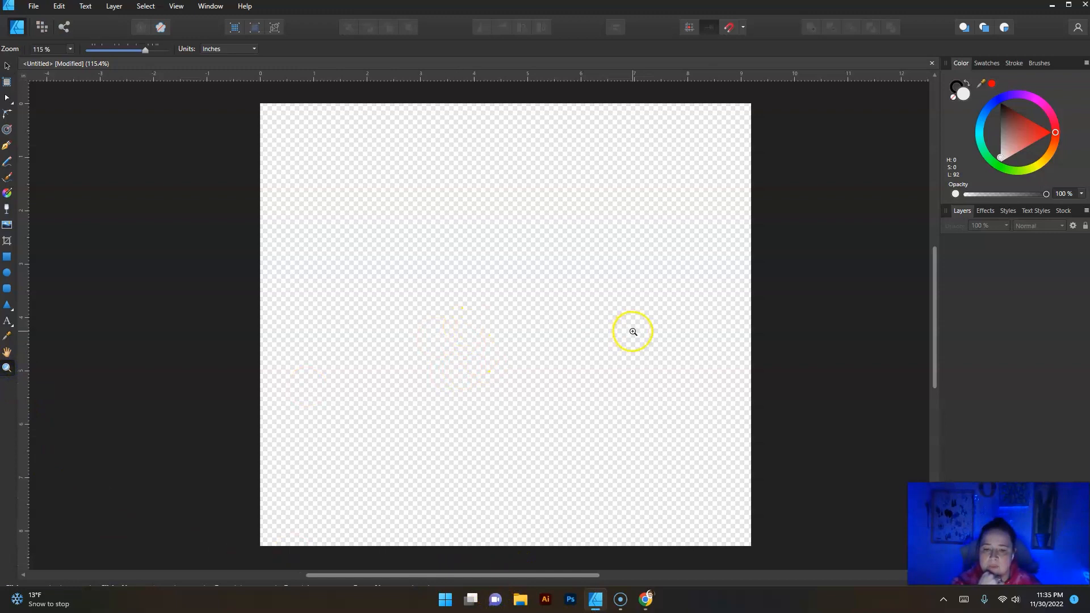
{"action": "left_click_drag", "start_coordinate": [631, 335], "coordinate": [586, 340]}
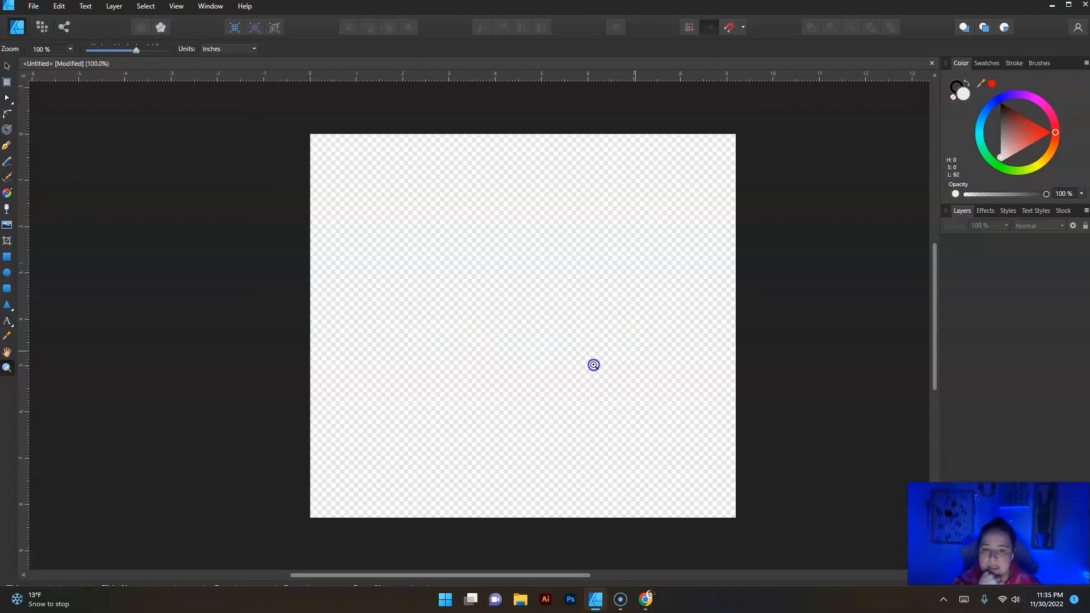
{"action": "left_click", "coordinate": [6, 66]}
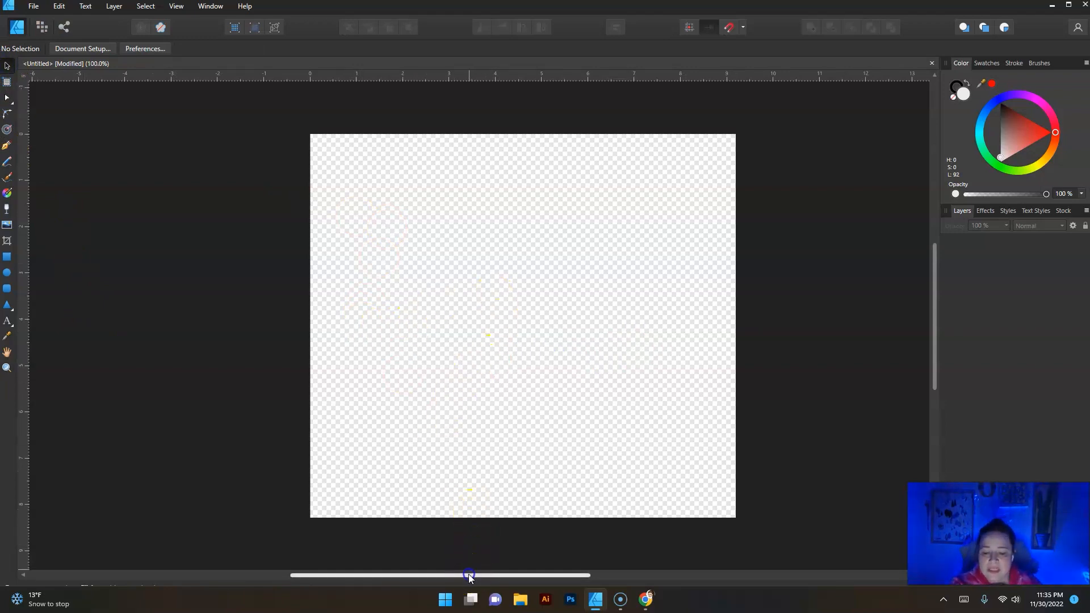
{"action": "mouse_move", "coordinate": [468, 575]}
{"action": "left_mouse_down"}
{"action": "mouse_move", "coordinate": [496, 579]}
{"action": "mouse_move", "coordinate": [473, 585]}
{"action": "left_mouse_up"}
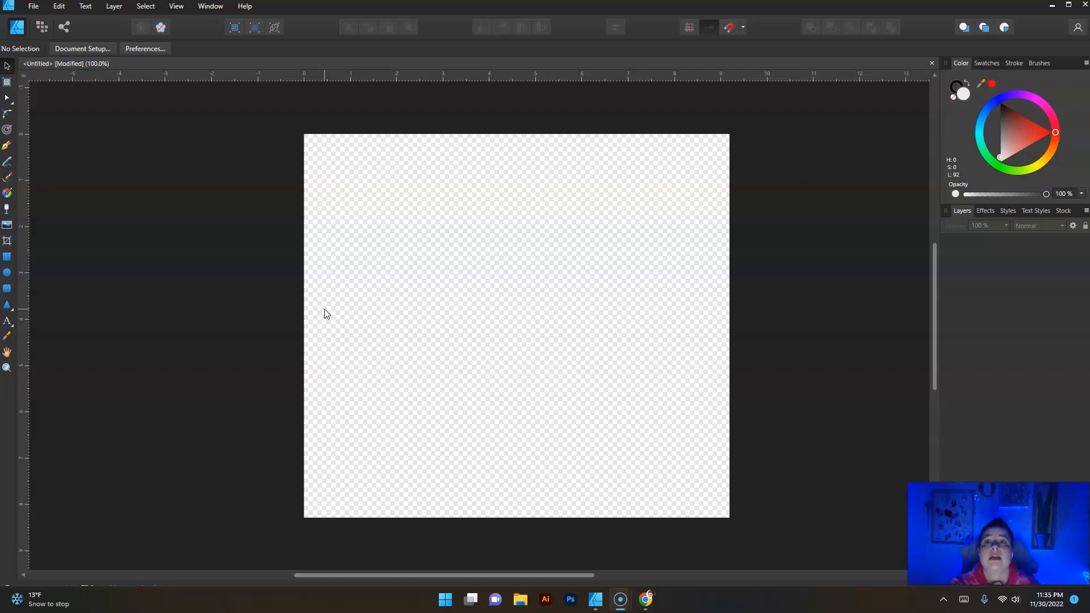
{"action": "left_click", "coordinate": [35, 7]}
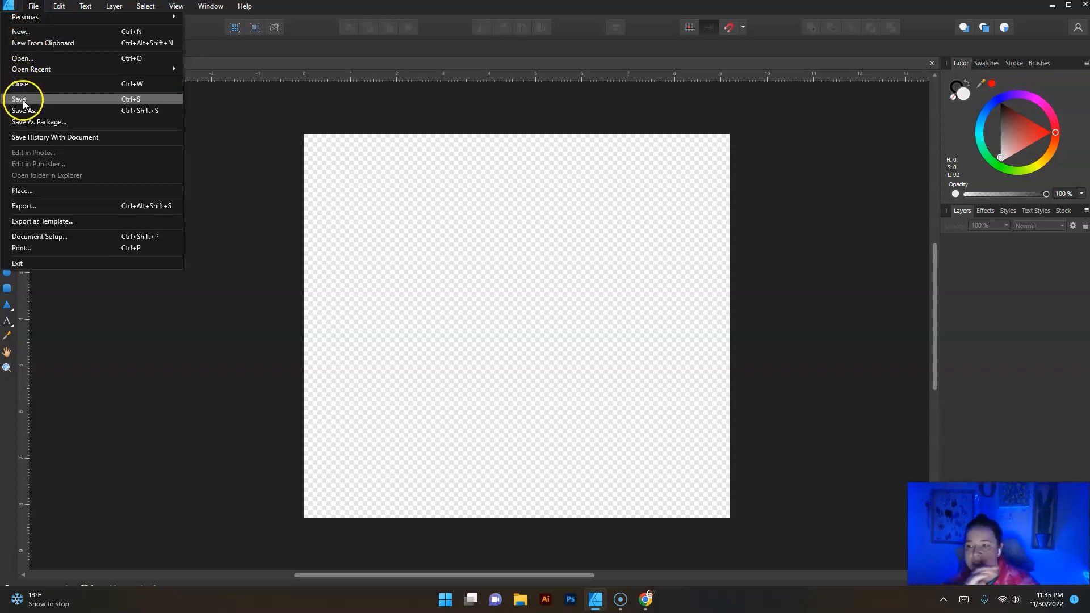
{"action": "left_click", "coordinate": [29, 192]}
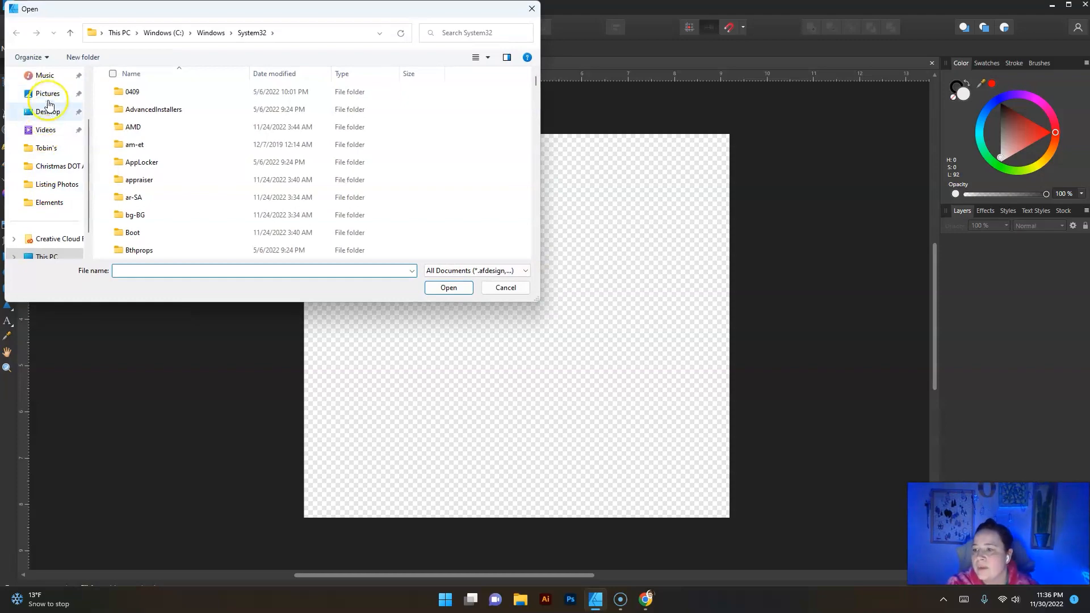
{"action": "left_click", "coordinate": [48, 110]}
{"action": "scroll", "coordinate": [48, 132], "scroll_direction": "up", "scroll_amount": 2}
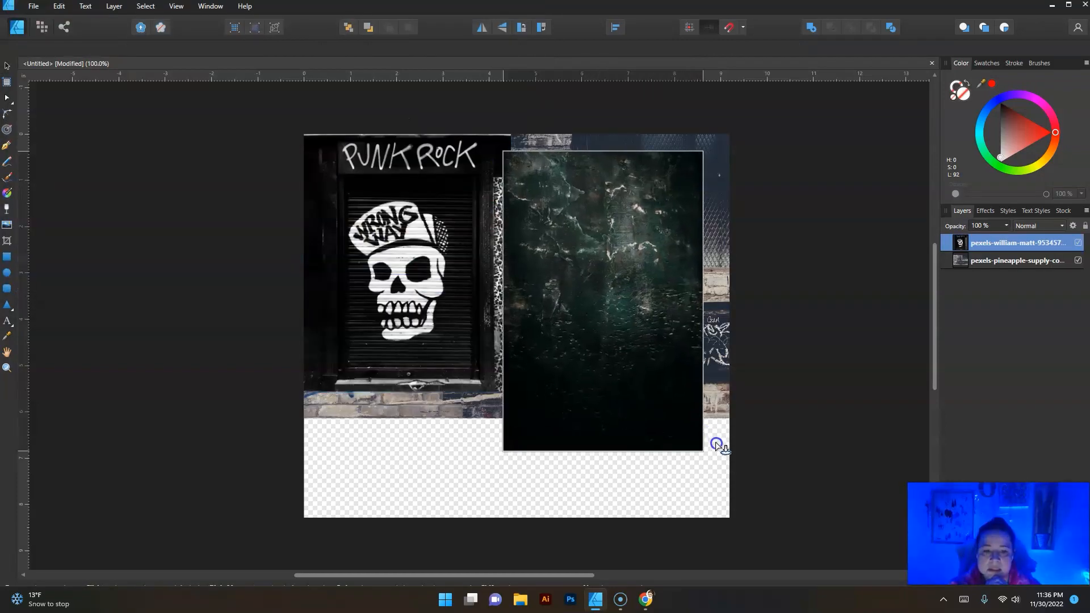
{"action": "left_click", "coordinate": [502, 293]}
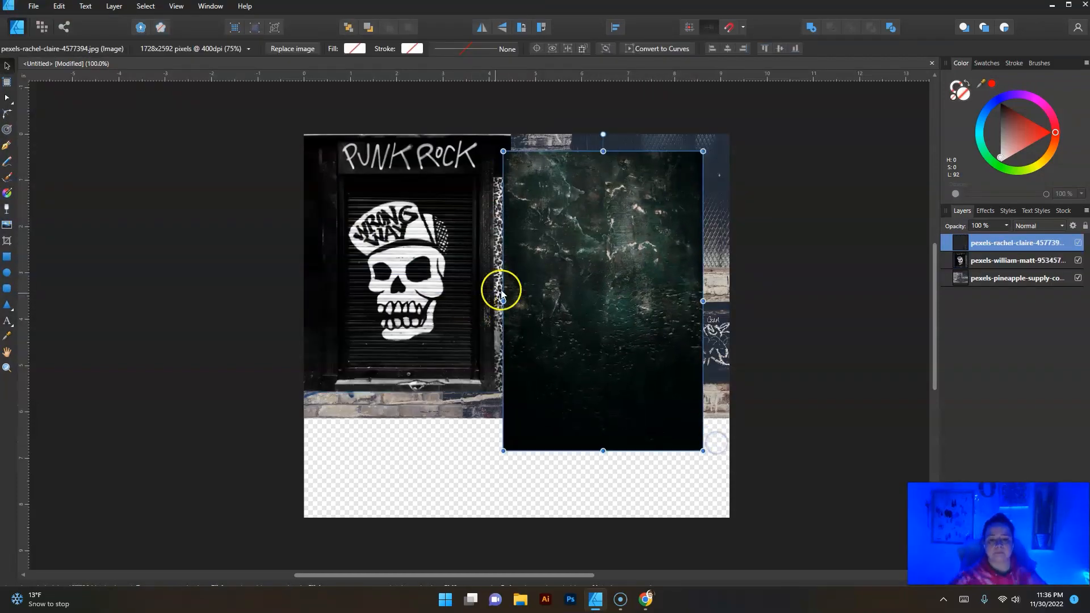
Step: Move the skull door photo to the canvas's lower left and rotate the dark wall photo about 90 degrees counterclockwise into the upper-left corner
{"action": "left_click_drag", "start_coordinate": [623, 287], "coordinate": [656, 360]}
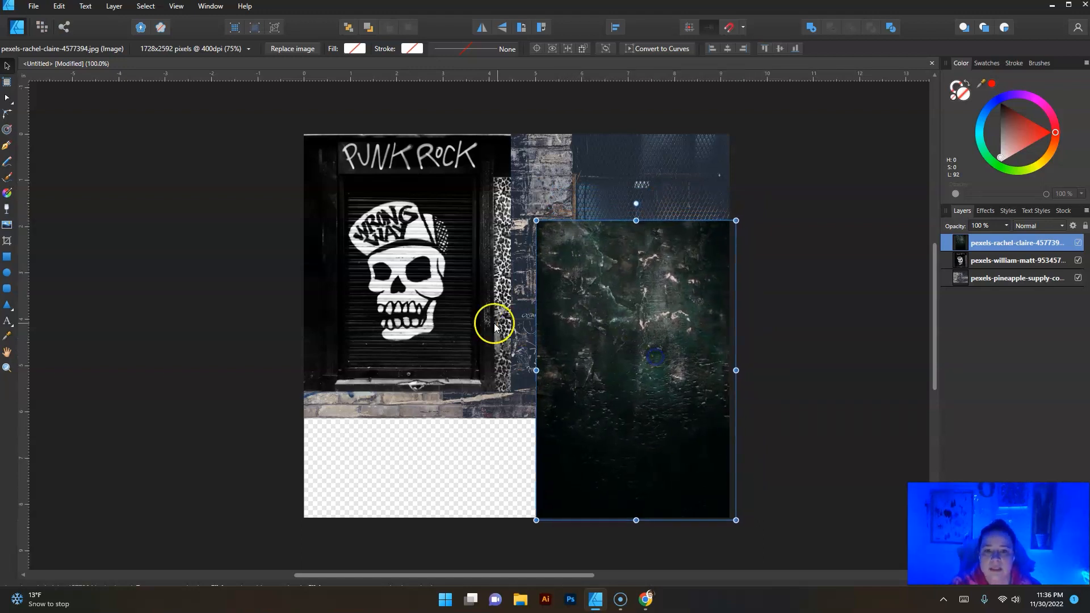
{"action": "left_click_drag", "start_coordinate": [433, 229], "coordinate": [445, 433]}
{"action": "left_click", "coordinate": [638, 344]}
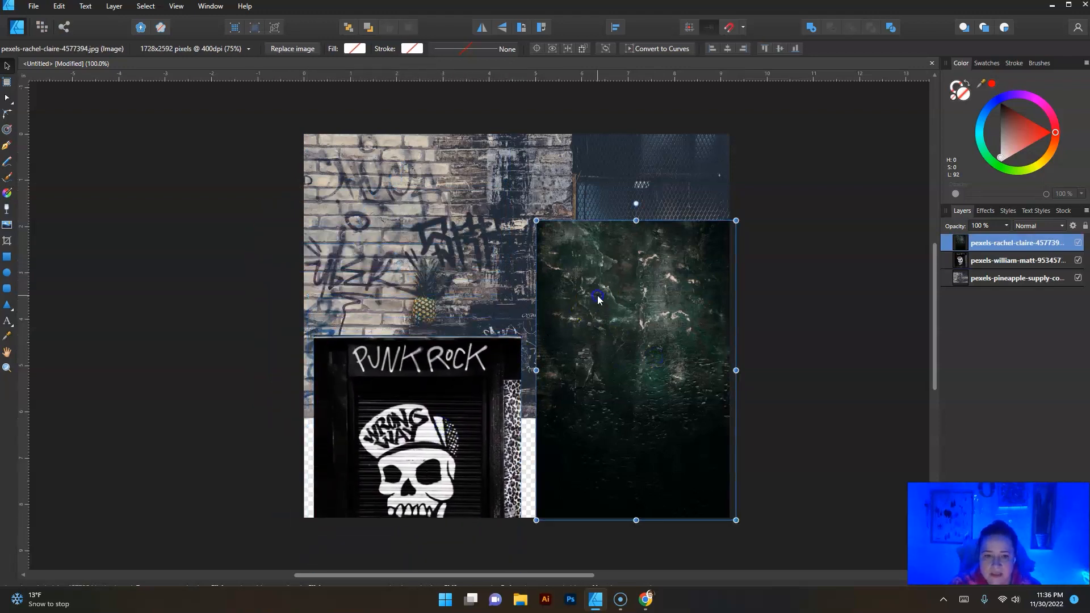
{"action": "left_click_drag", "start_coordinate": [639, 344], "coordinate": [518, 292]}
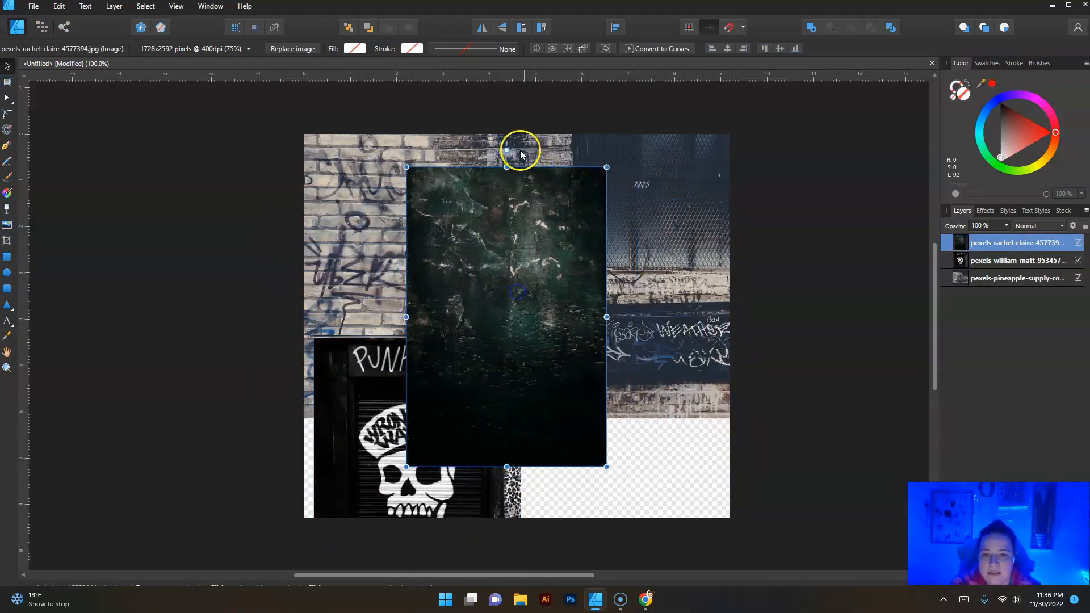
{"action": "left_click_drag", "start_coordinate": [506, 151], "coordinate": [354, 318]}
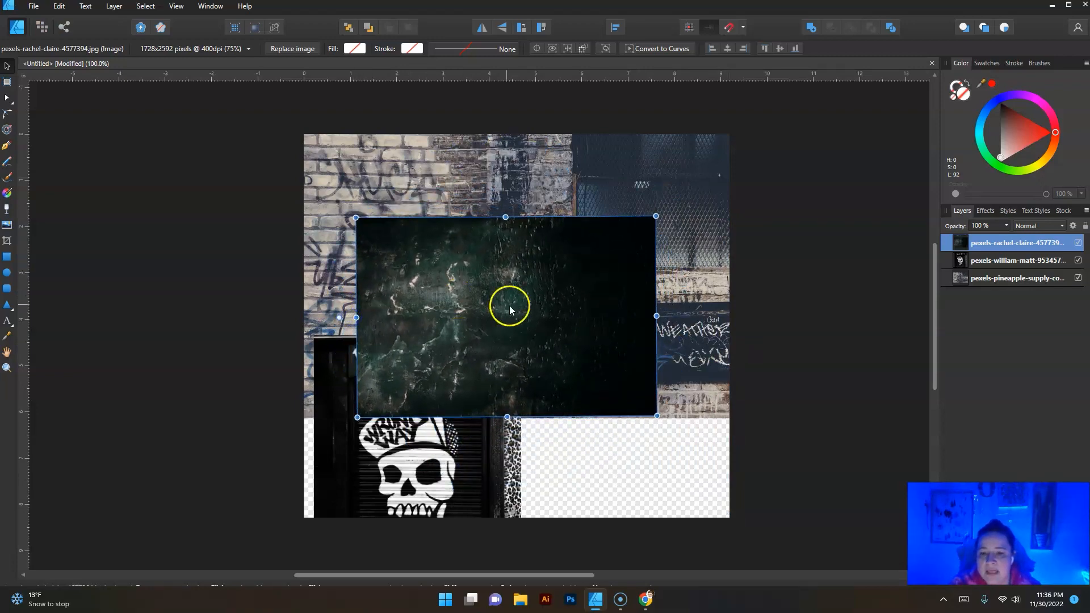
{"action": "left_click_drag", "start_coordinate": [509, 309], "coordinate": [459, 225]}
{"action": "left_click", "coordinate": [247, 340]}
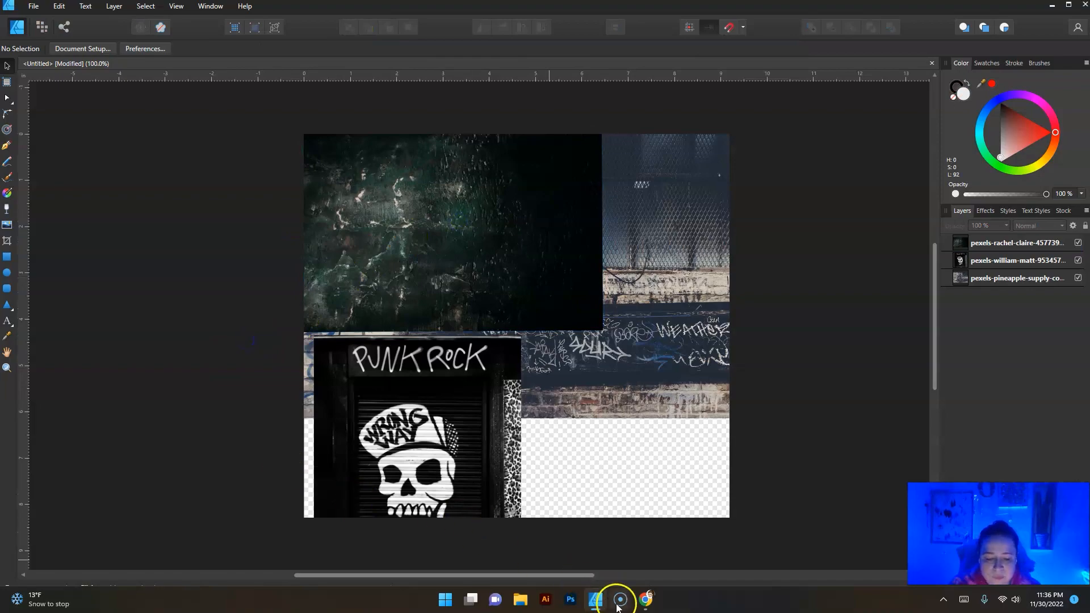
Step: Switch to Pexels in the browser and read what its license page allows and forbids for downloaded photos
{"action": "left_click", "coordinate": [649, 602]}
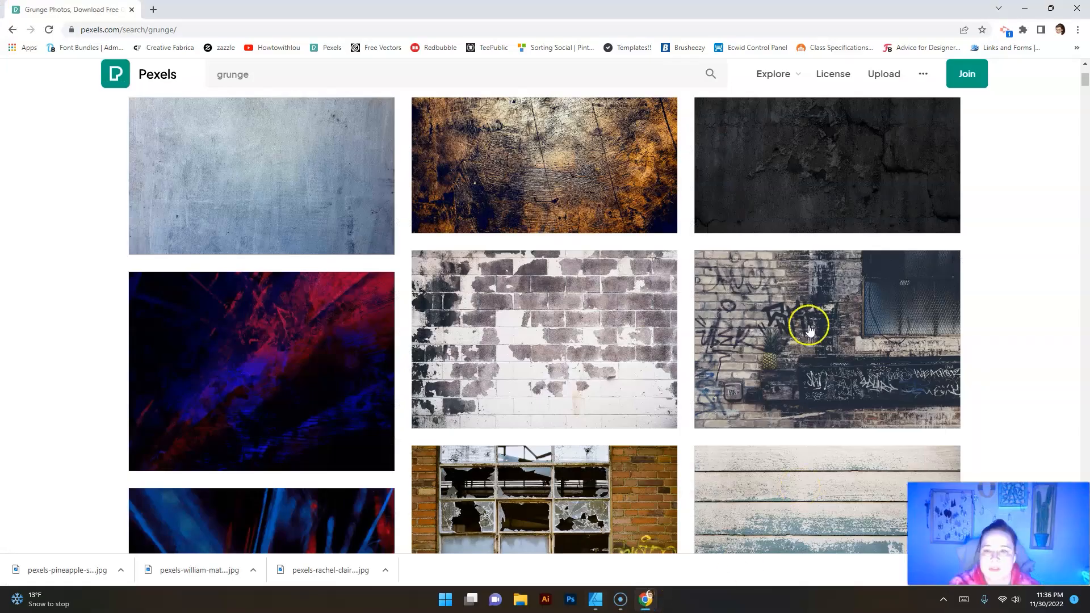
{"action": "scroll", "coordinate": [454, 199], "scroll_direction": "up", "scroll_amount": 4}
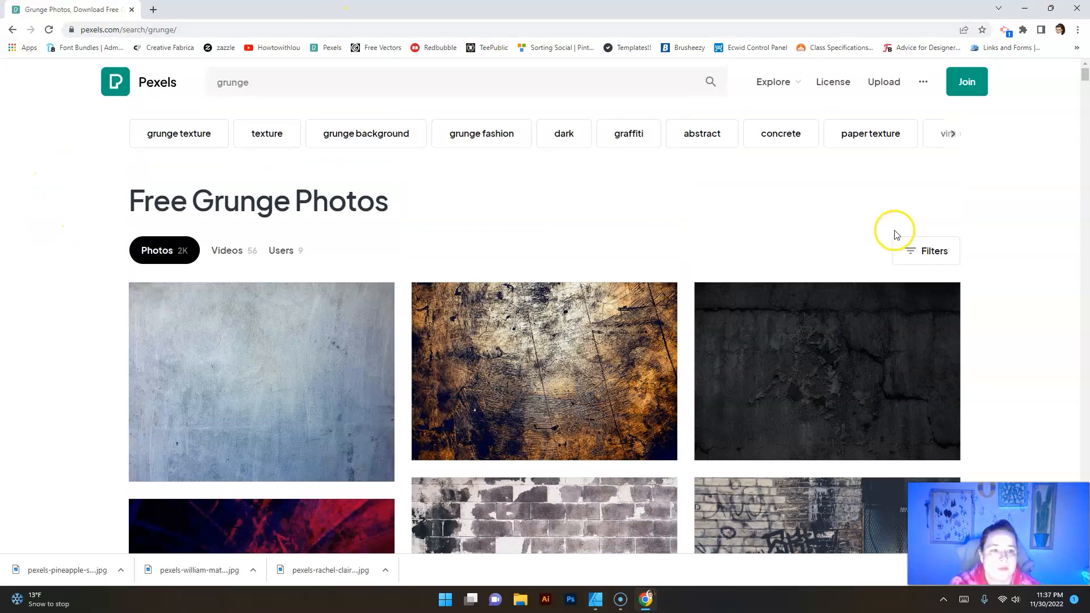
{"action": "left_click", "coordinate": [833, 83]}
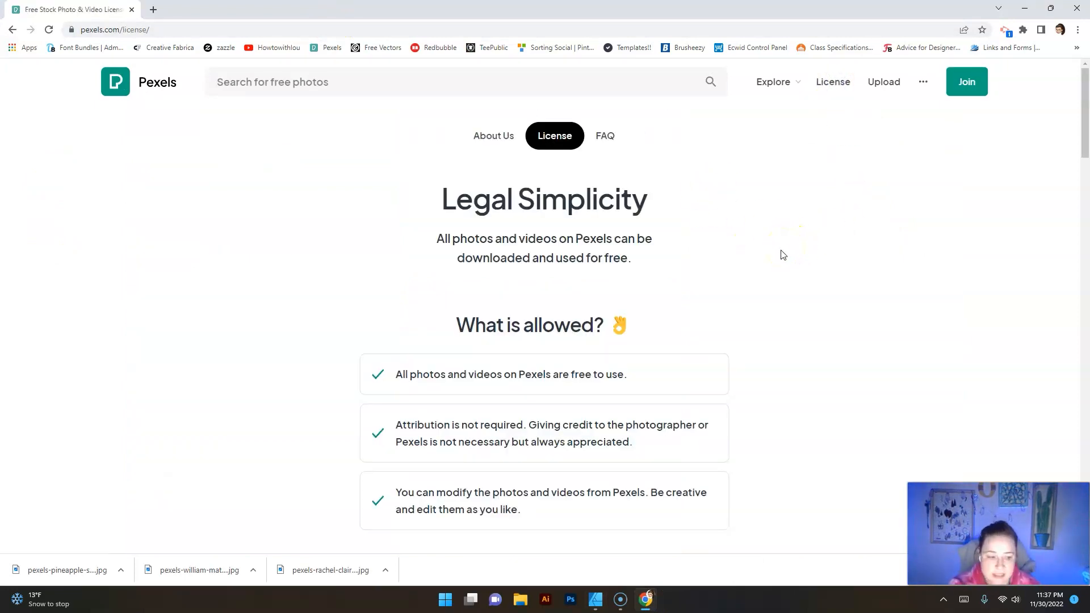
{"action": "scroll", "coordinate": [782, 253], "scroll_direction": "down", "scroll_amount": 2}
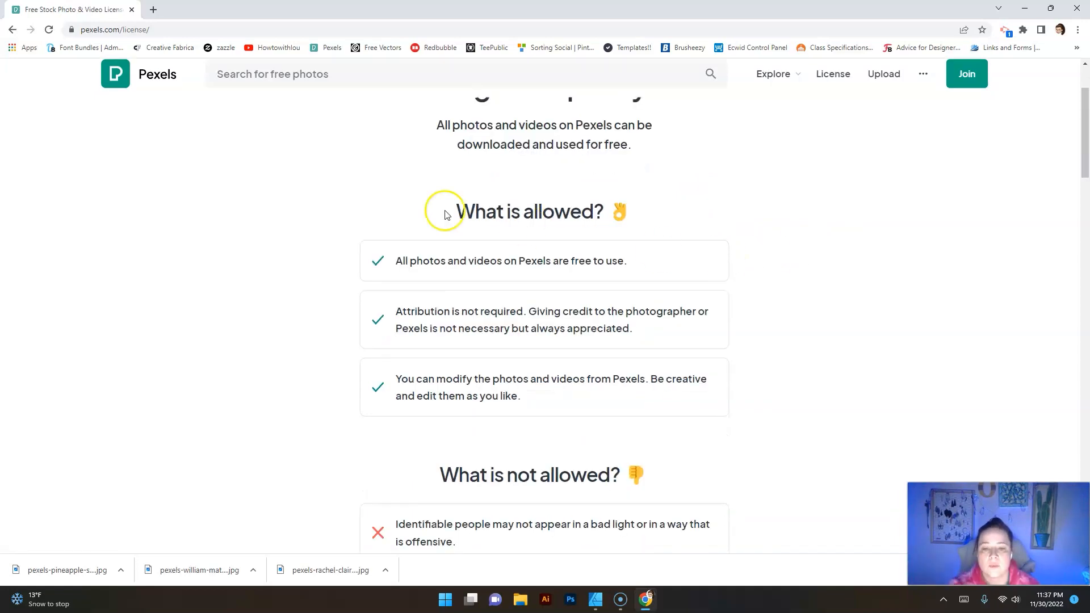
{"action": "left_click_drag", "start_coordinate": [447, 211], "coordinate": [606, 209]}
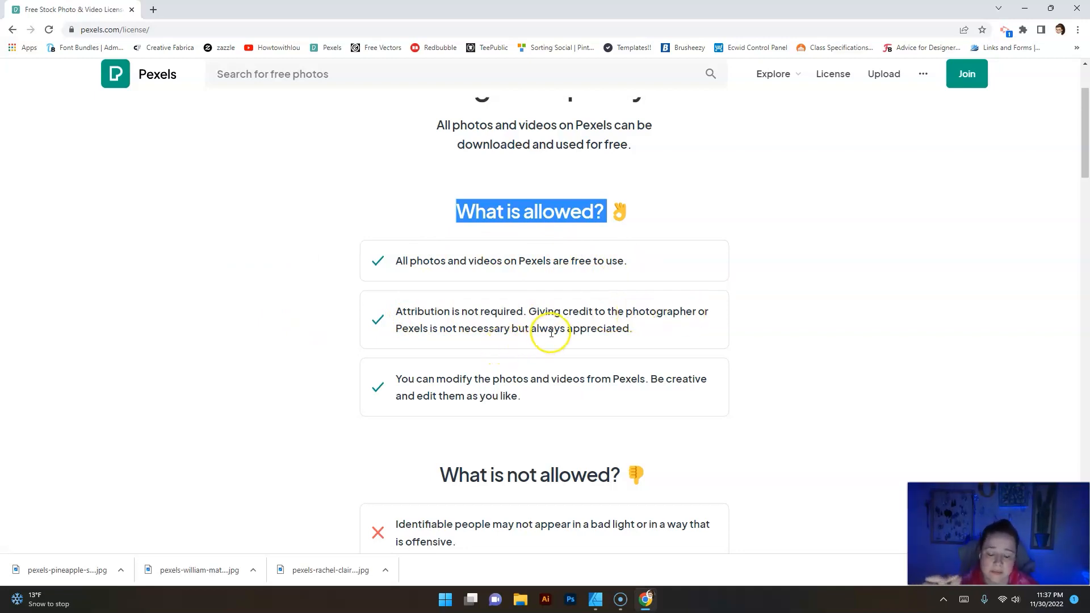
{"action": "scroll", "coordinate": [769, 340], "scroll_direction": "down", "scroll_amount": 2}
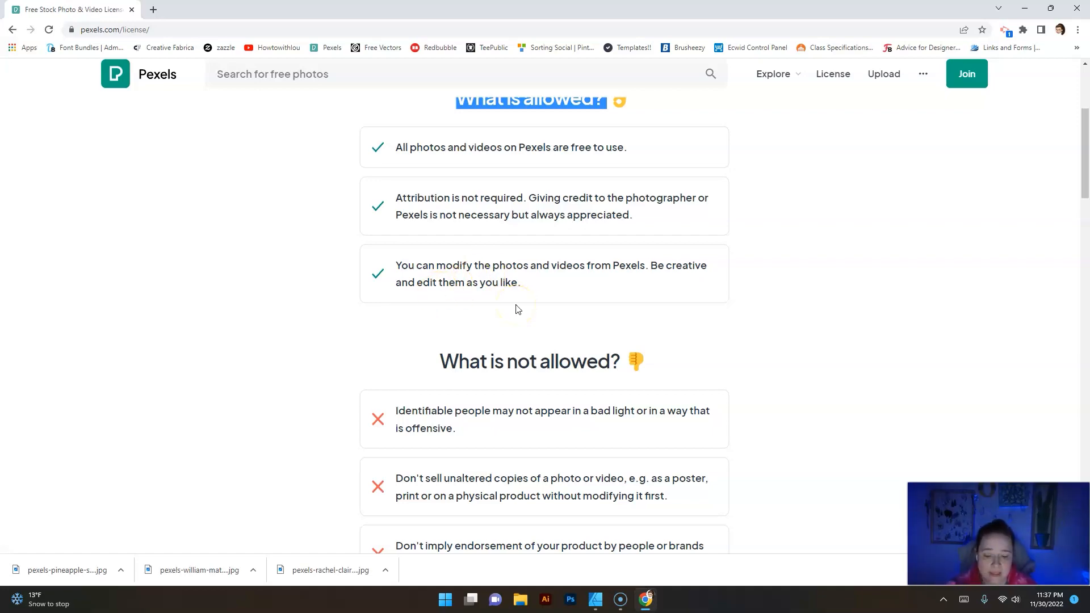
Step: Switch to Affinity Designer and raise the skull door photo until its lower edge meets the canvas's bottom edge
{"action": "left_click", "coordinate": [596, 599]}
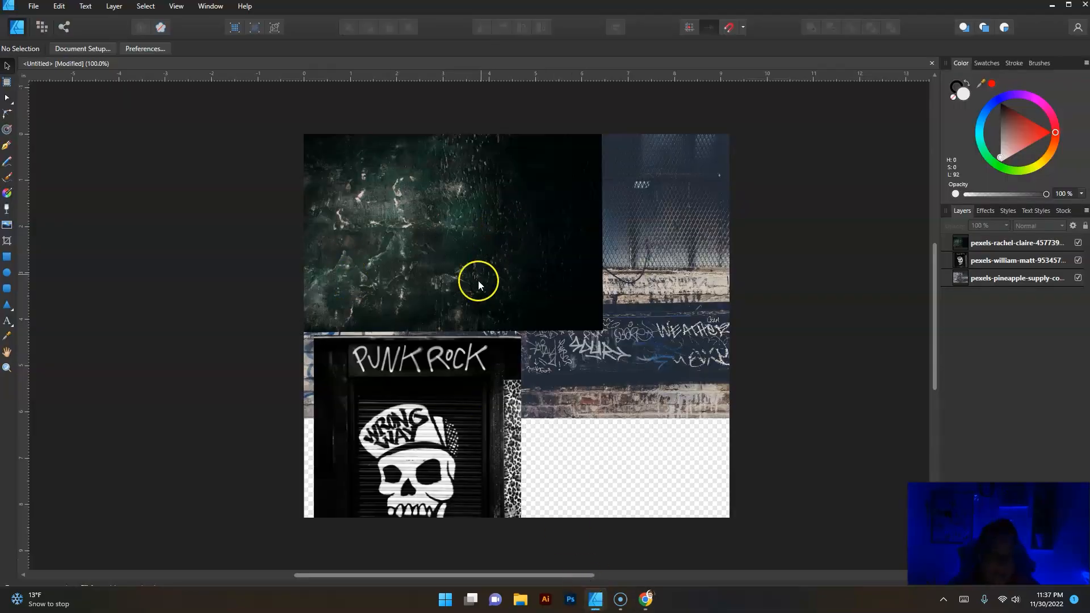
{"action": "left_click", "coordinate": [463, 252]}
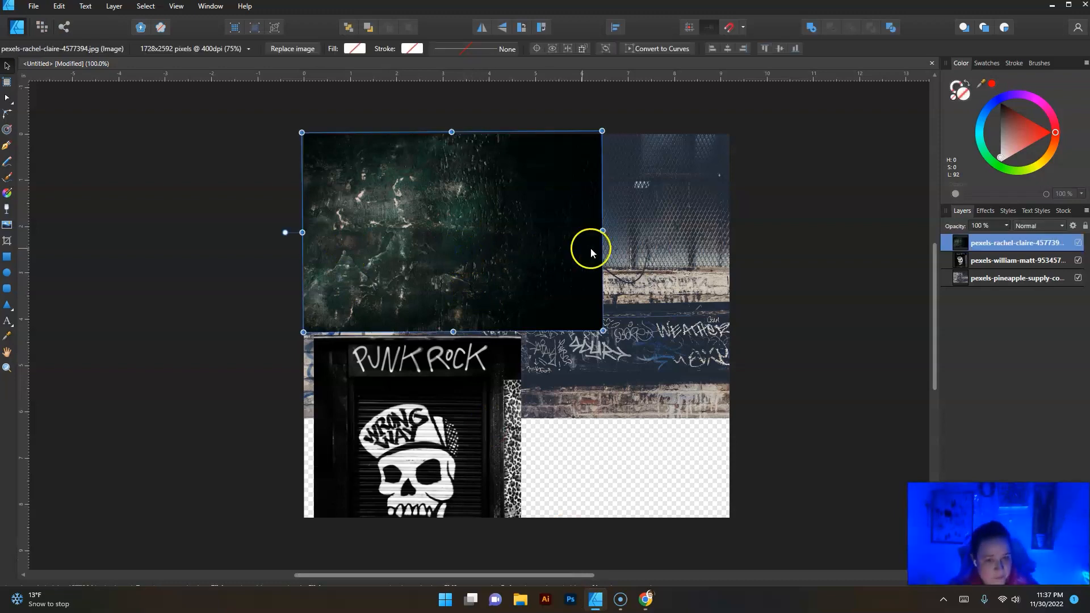
{"action": "left_click", "coordinate": [632, 238]}
{"action": "left_click", "coordinate": [454, 454]}
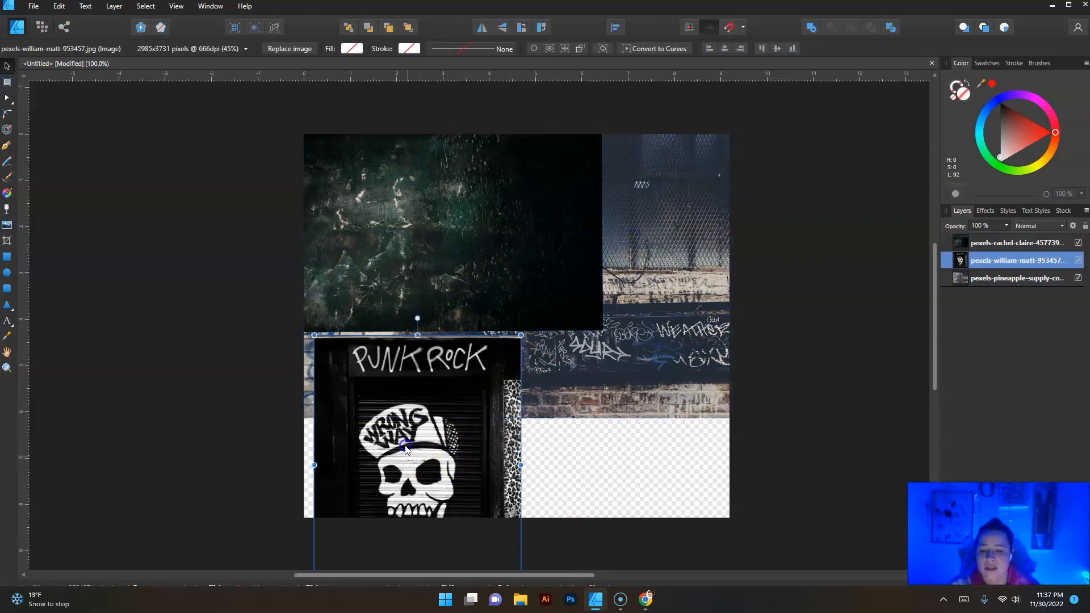
{"action": "left_click_drag", "start_coordinate": [406, 448], "coordinate": [405, 375]}
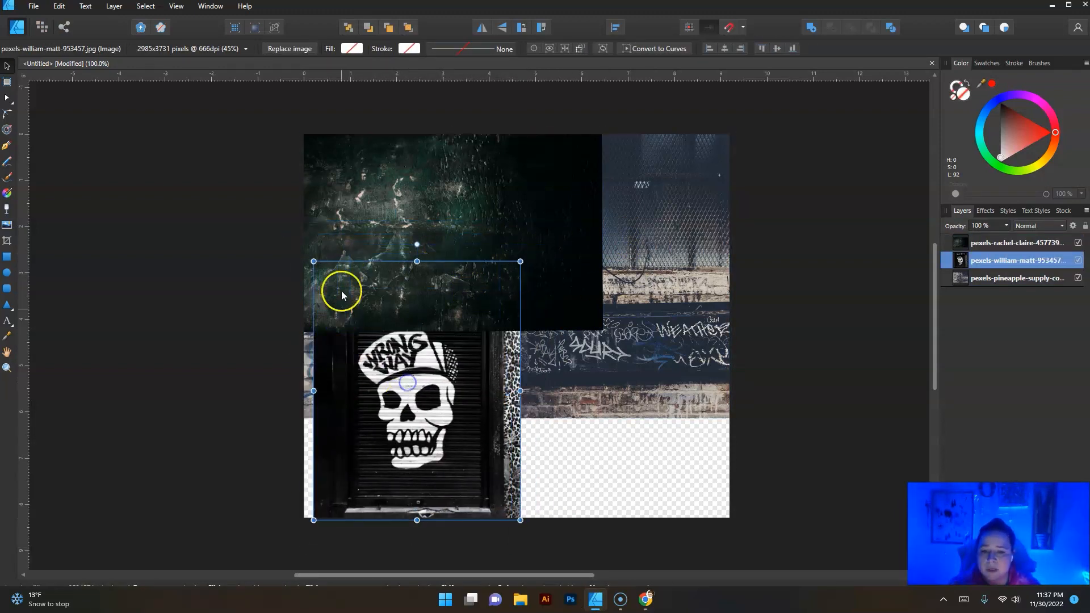
Step: Switch to Pexels in the browser and read each rule under "What is not allowed?" on the license page
{"action": "left_click", "coordinate": [646, 605]}
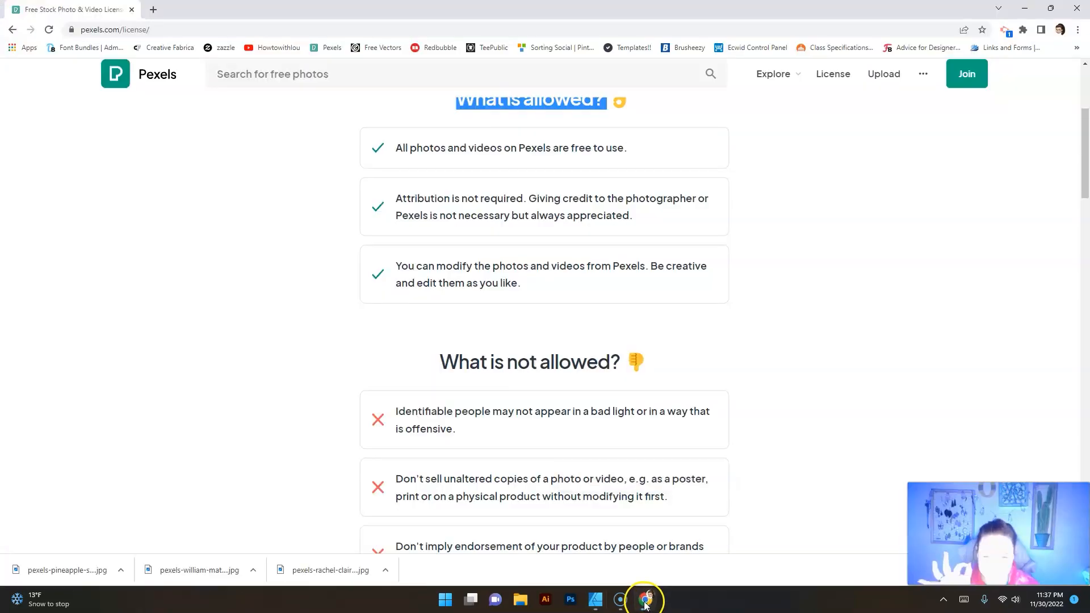
{"action": "scroll", "coordinate": [710, 360], "scroll_direction": "down", "scroll_amount": 4}
{"action": "left_click_drag", "start_coordinate": [442, 134], "coordinate": [629, 134]}
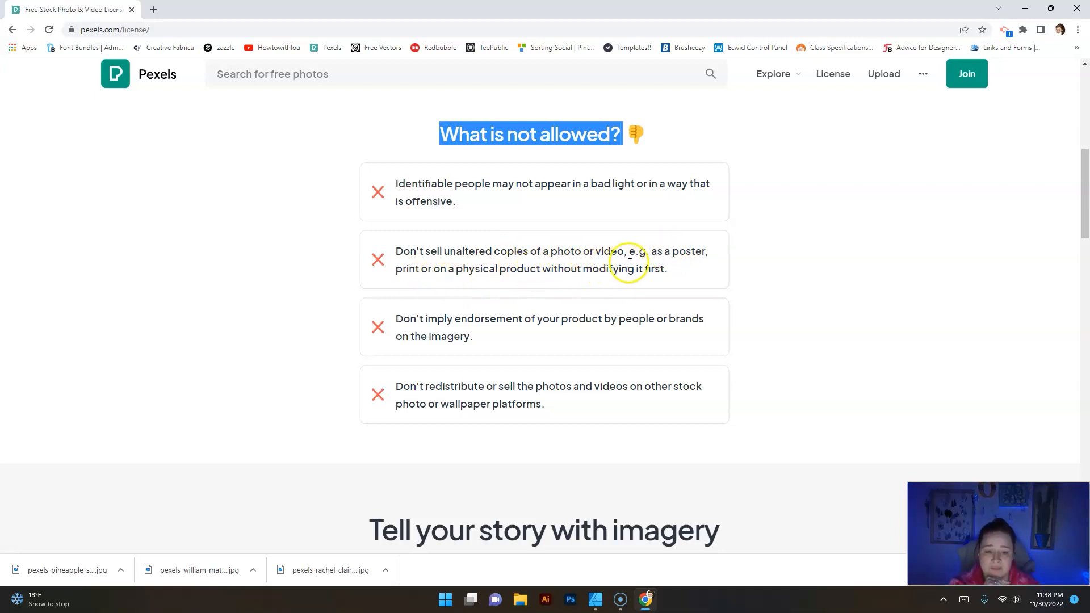
{"action": "left_click_drag", "start_coordinate": [677, 270], "coordinate": [394, 261]}
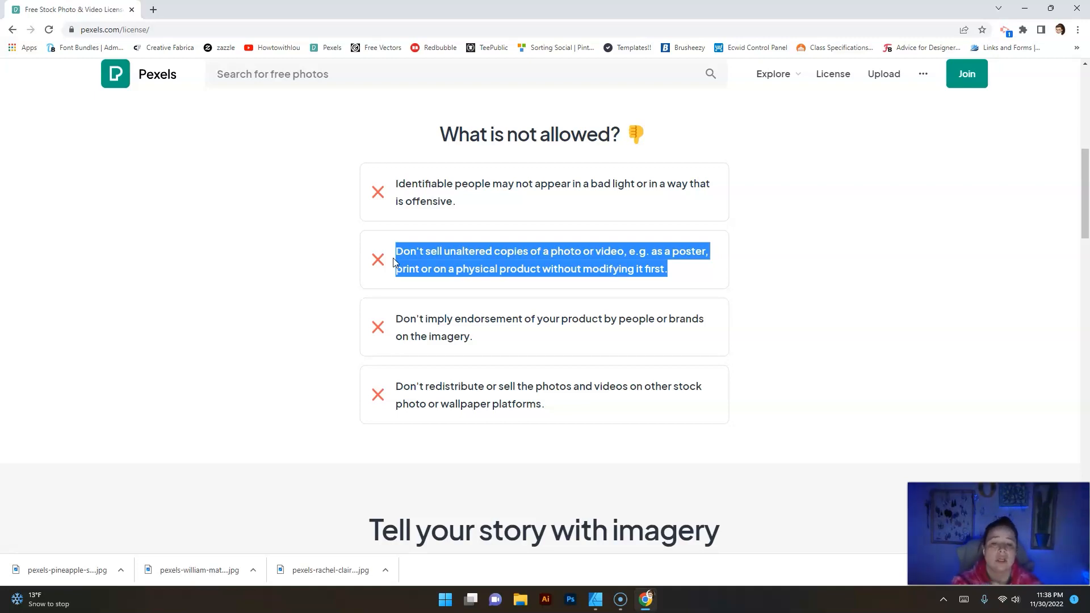
{"action": "left_click", "coordinate": [410, 264]}
{"action": "left_click", "coordinate": [410, 257]}
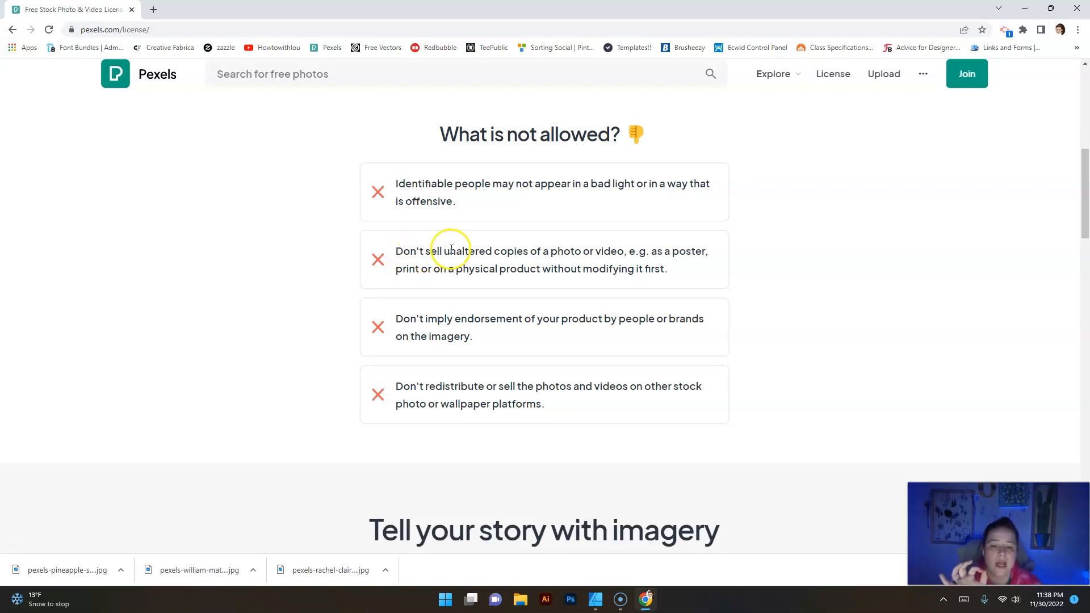
{"action": "left_click_drag", "start_coordinate": [445, 250], "coordinate": [494, 255]}
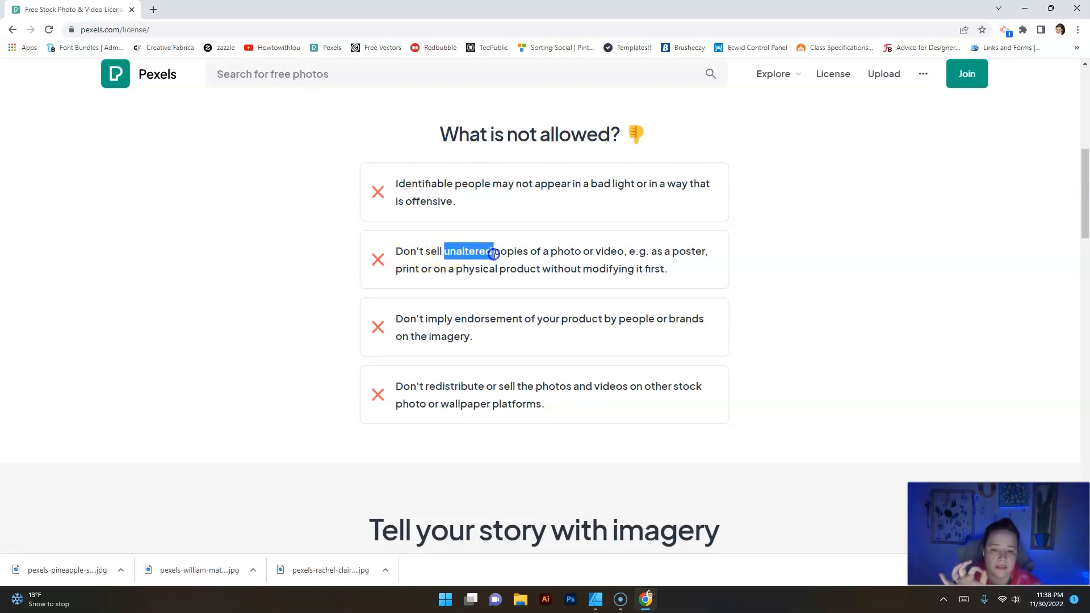
{"action": "left_click", "coordinate": [385, 336]}
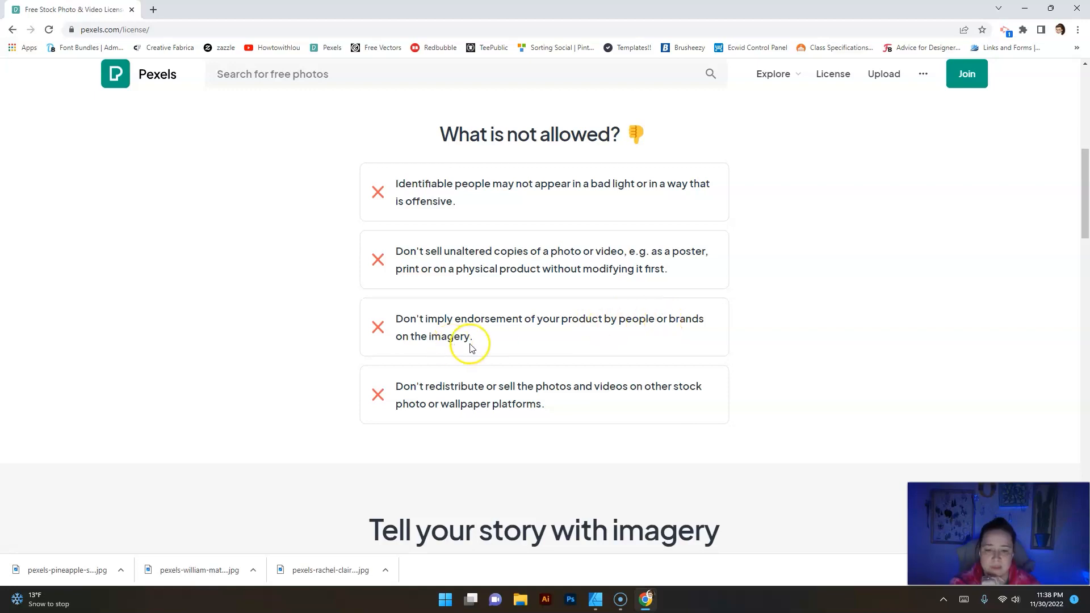
{"action": "left_click_drag", "start_coordinate": [472, 341], "coordinate": [375, 334]}
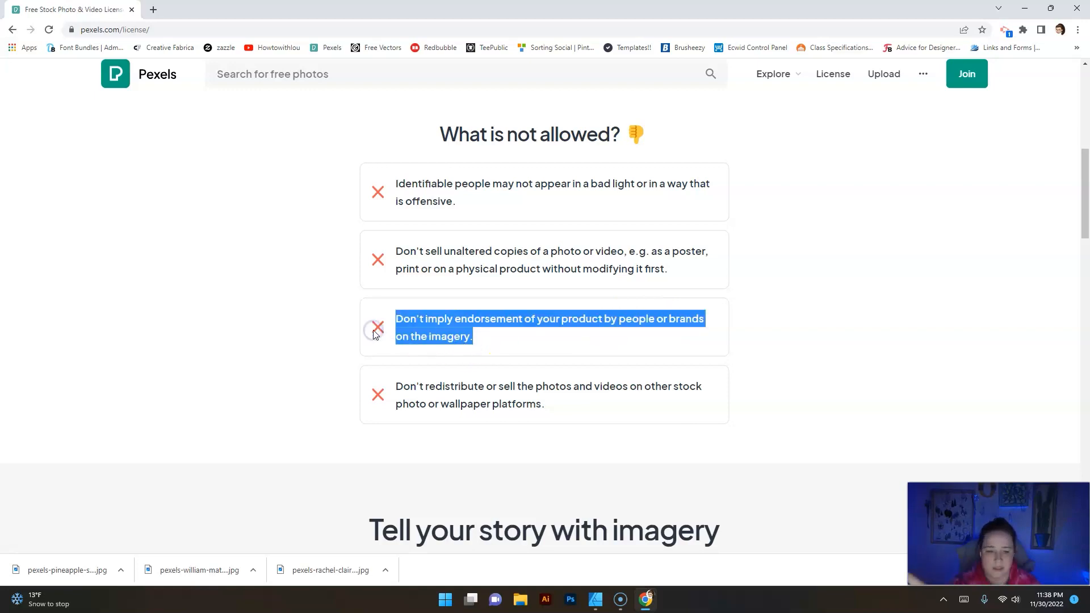
{"action": "left_click", "coordinate": [397, 389]}
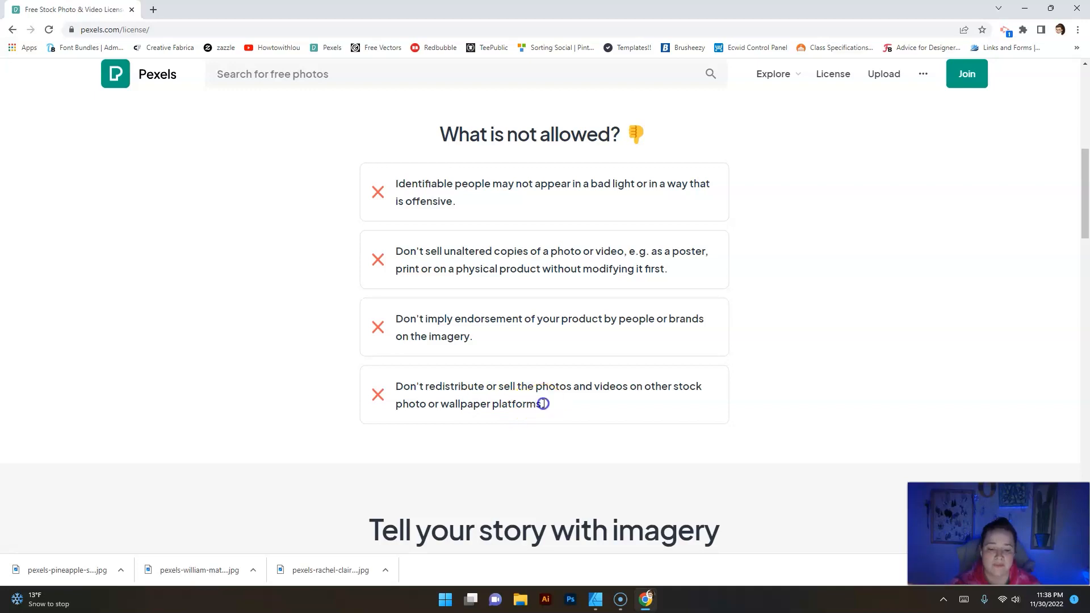
{"action": "left_click_drag", "start_coordinate": [541, 404], "coordinate": [395, 396]}
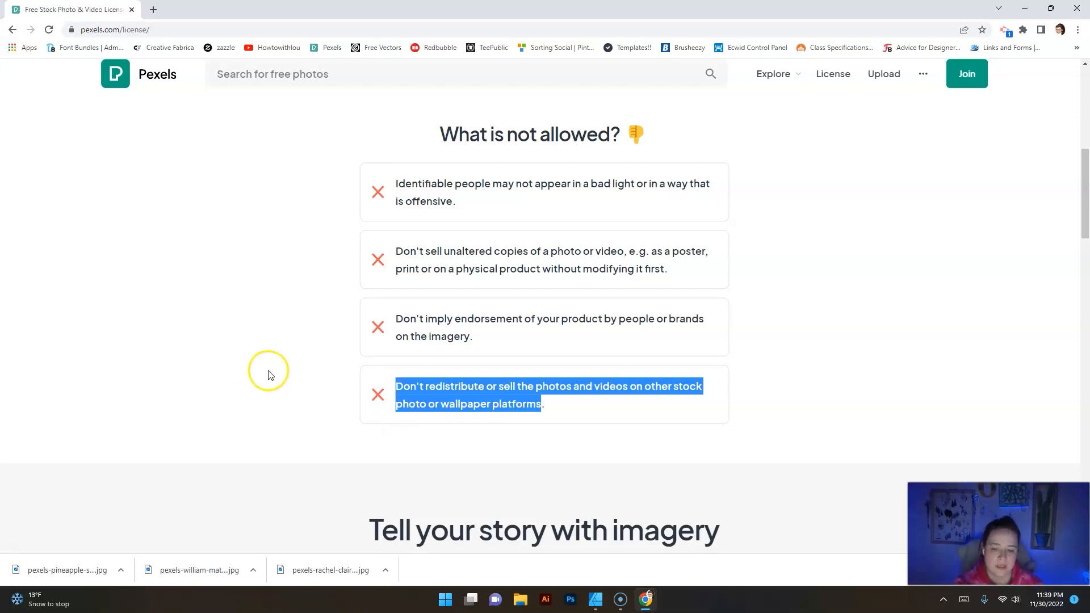
{"action": "scroll", "coordinate": [270, 374], "scroll_direction": "up", "scroll_amount": 8}
{"action": "scroll", "coordinate": [271, 375], "scroll_direction": "down", "scroll_amount": 3}
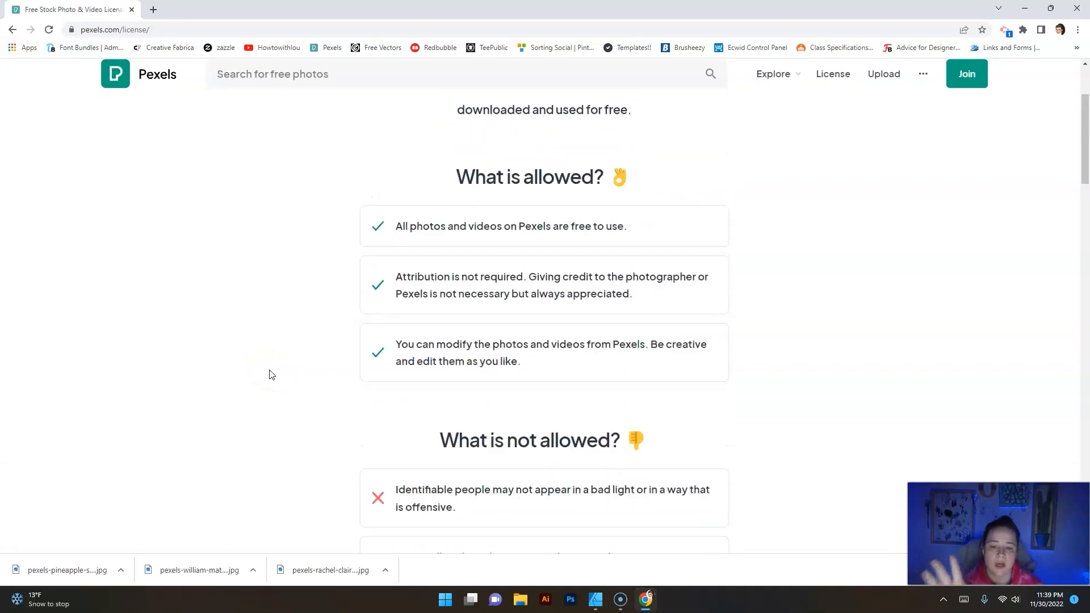
{"action": "scroll", "coordinate": [271, 372], "scroll_direction": "down", "scroll_amount": 5}
{"action": "left_click", "coordinate": [270, 369]}
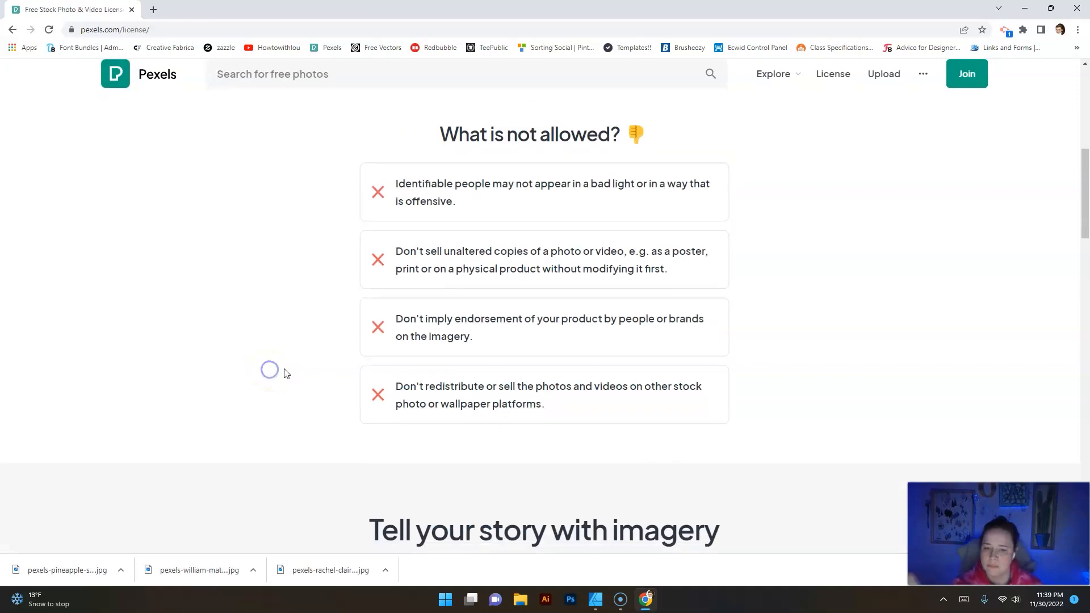
Step: Switch to Affinity Designer, lower the skull door photo past the canvas's bottom edge, and enlarge the dark wall photo to the canvas's full width
{"action": "left_click", "coordinate": [595, 600]}
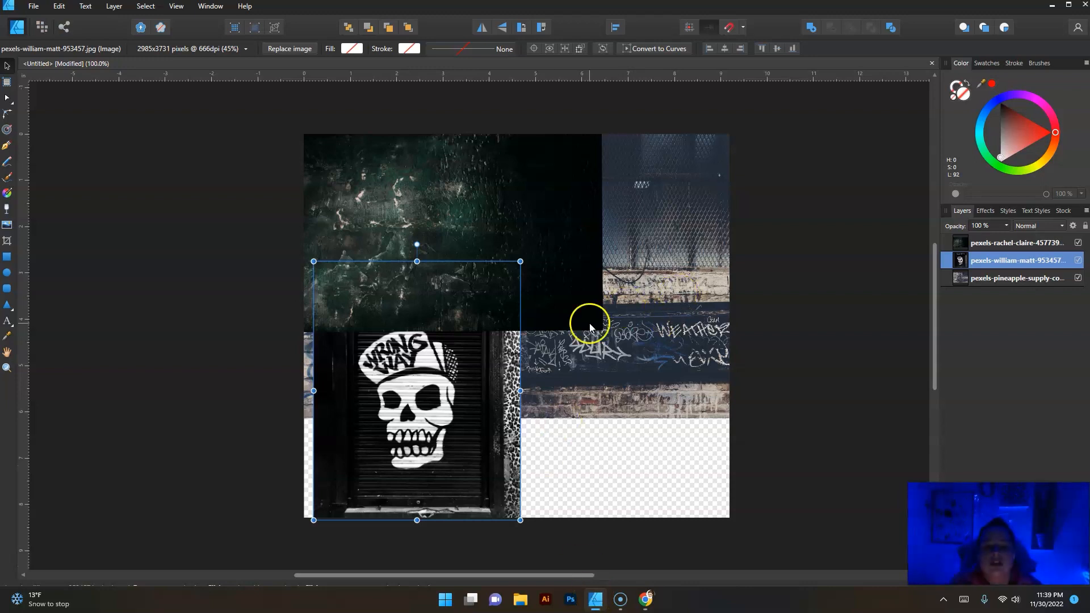
{"action": "left_click_drag", "start_coordinate": [460, 374], "coordinate": [473, 467]}
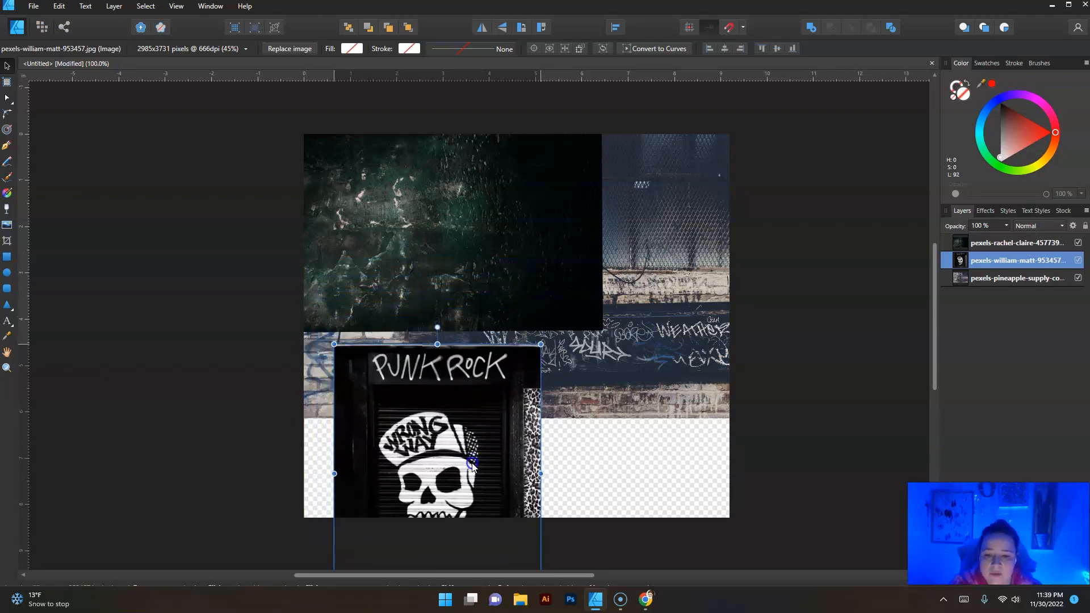
{"action": "left_click", "coordinate": [512, 261]}
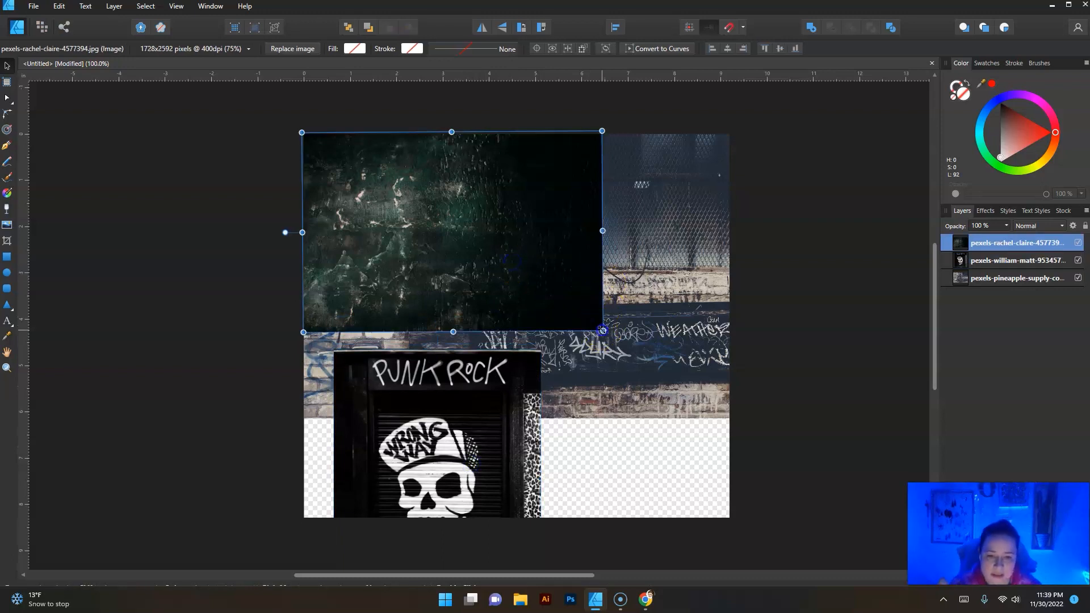
{"action": "left_click_drag", "start_coordinate": [603, 331], "coordinate": [746, 390]}
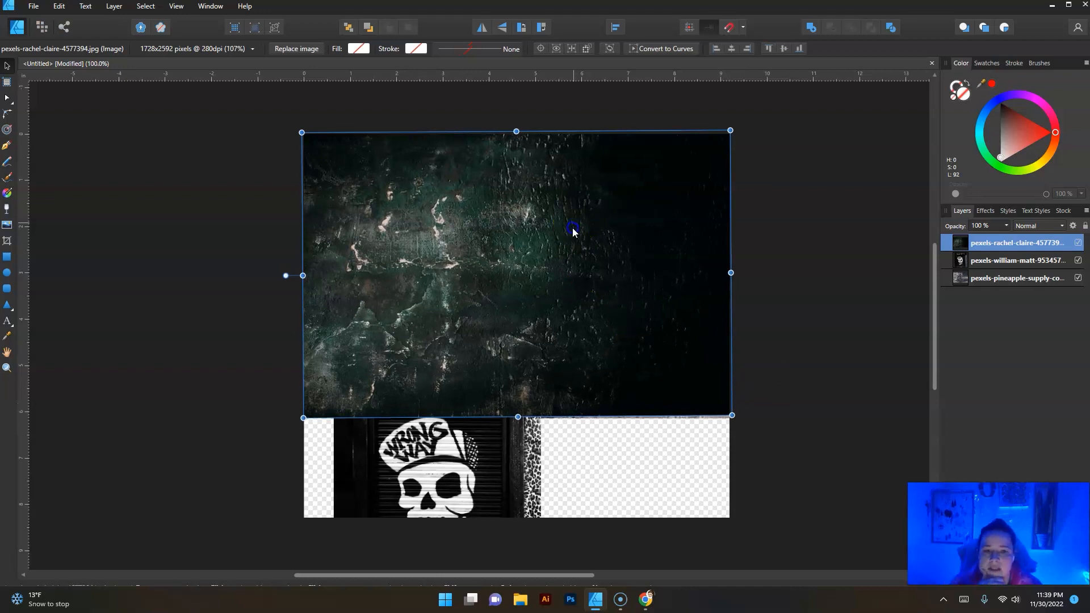
{"action": "left_click_drag", "start_coordinate": [574, 225], "coordinate": [575, 226]}
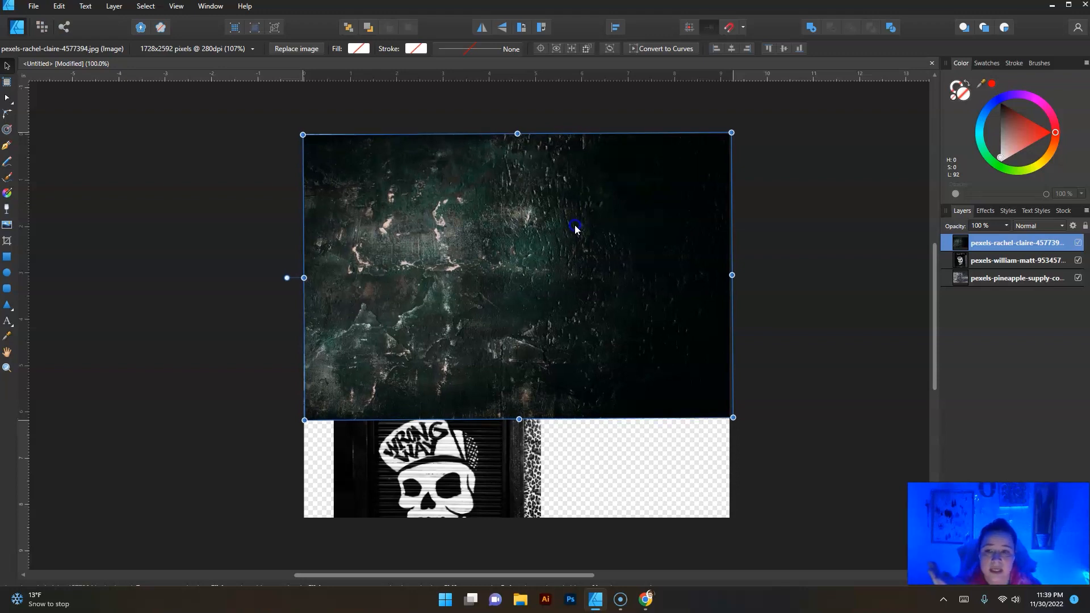
{"action": "left_click", "coordinate": [798, 237]}
{"action": "left_click", "coordinate": [550, 241]}
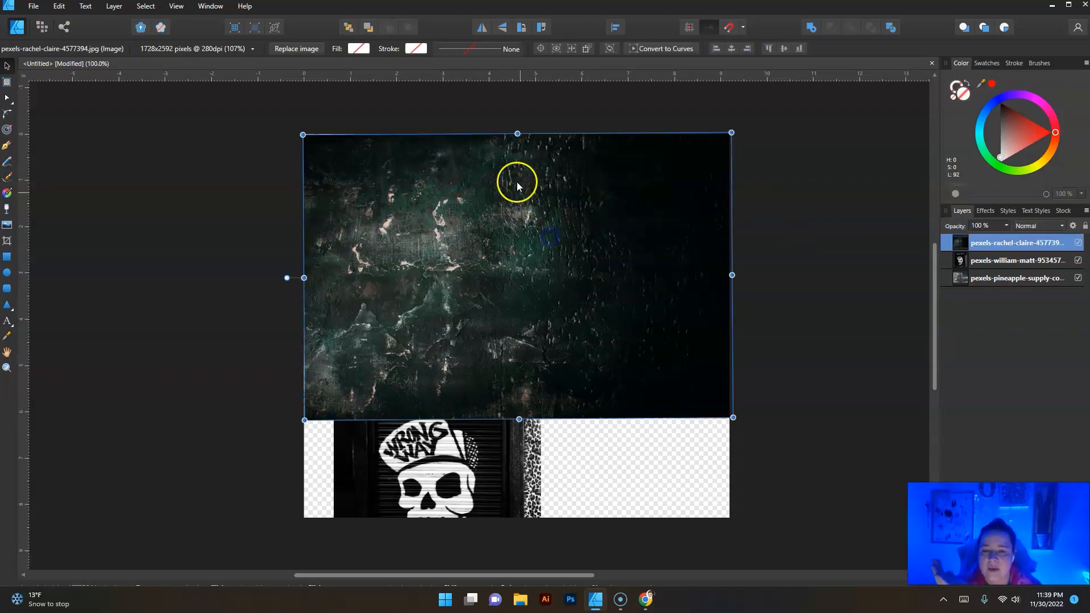
Step: Straighten the slightly tilted dark wall photo and line it up with the canvas's top and side edges
{"action": "left_click", "coordinate": [282, 278]}
{"action": "left_click", "coordinate": [351, 278]}
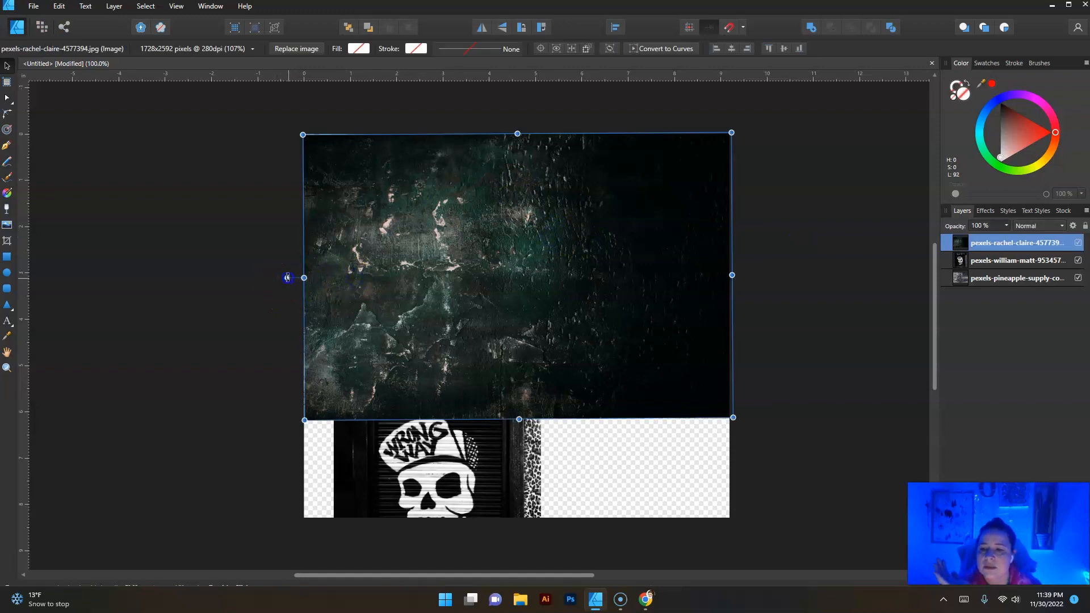
{"action": "left_click", "coordinate": [764, 263]}
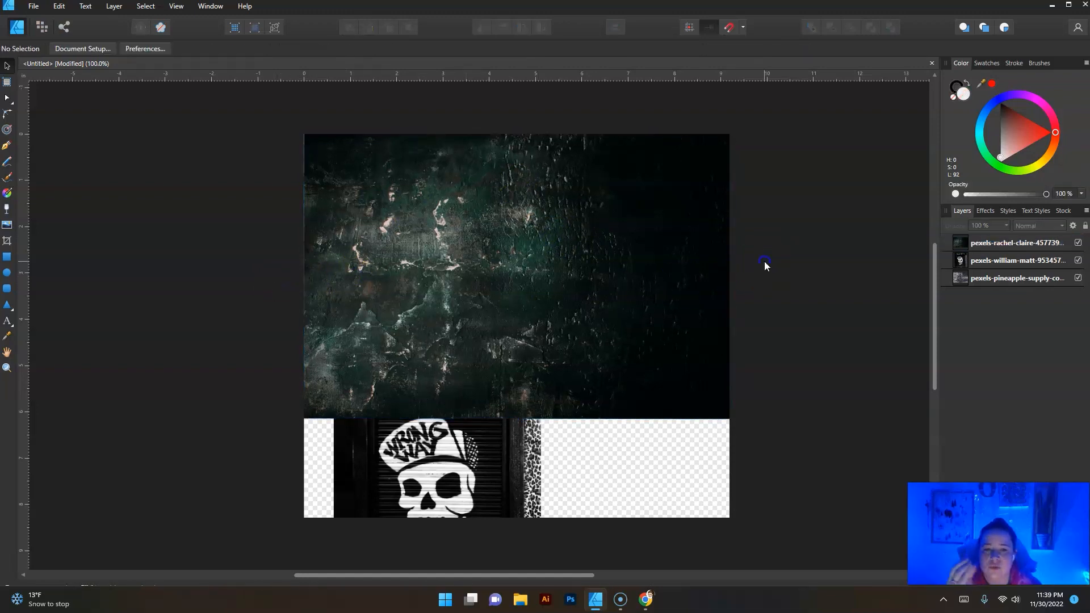
{"action": "left_click", "coordinate": [677, 258]}
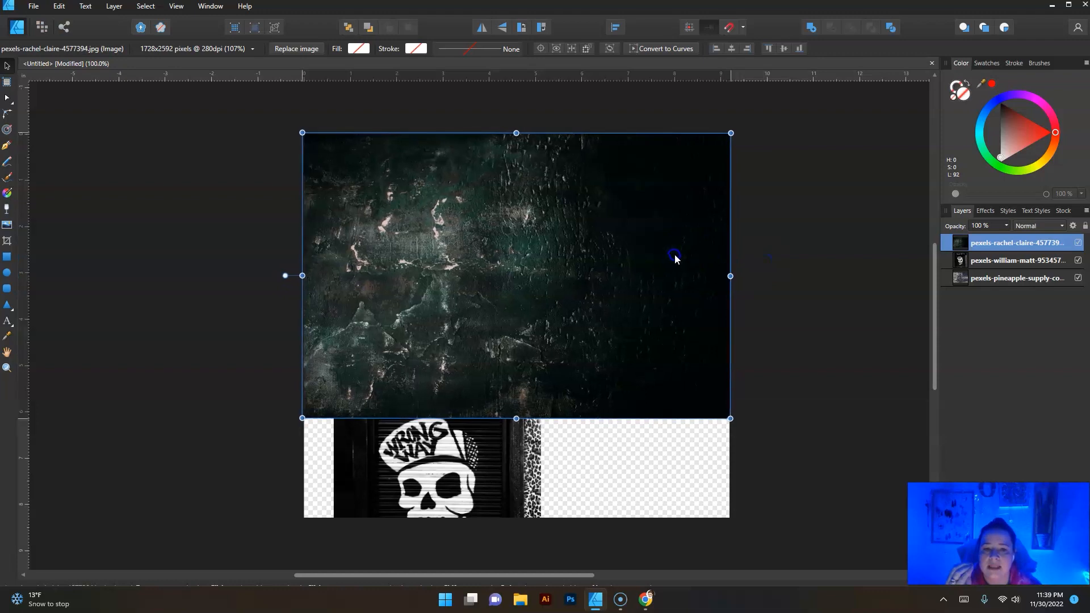
{"action": "left_click", "coordinate": [815, 259]}
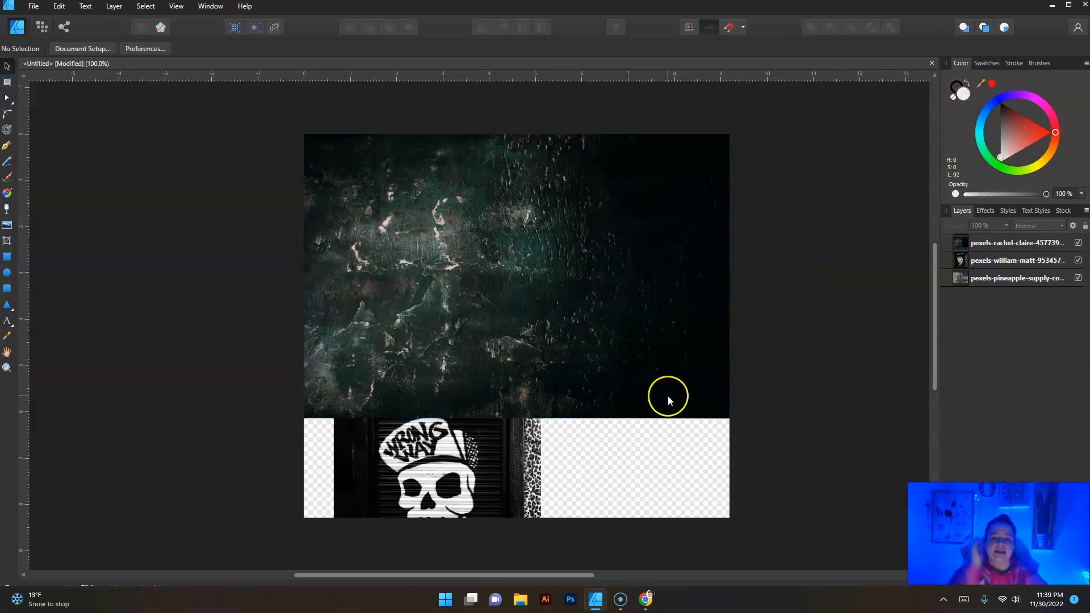
Step: Send the dark wall photo to the back, behind the skull door and graffiti brick wall photos
{"action": "left_click", "coordinate": [464, 238]}
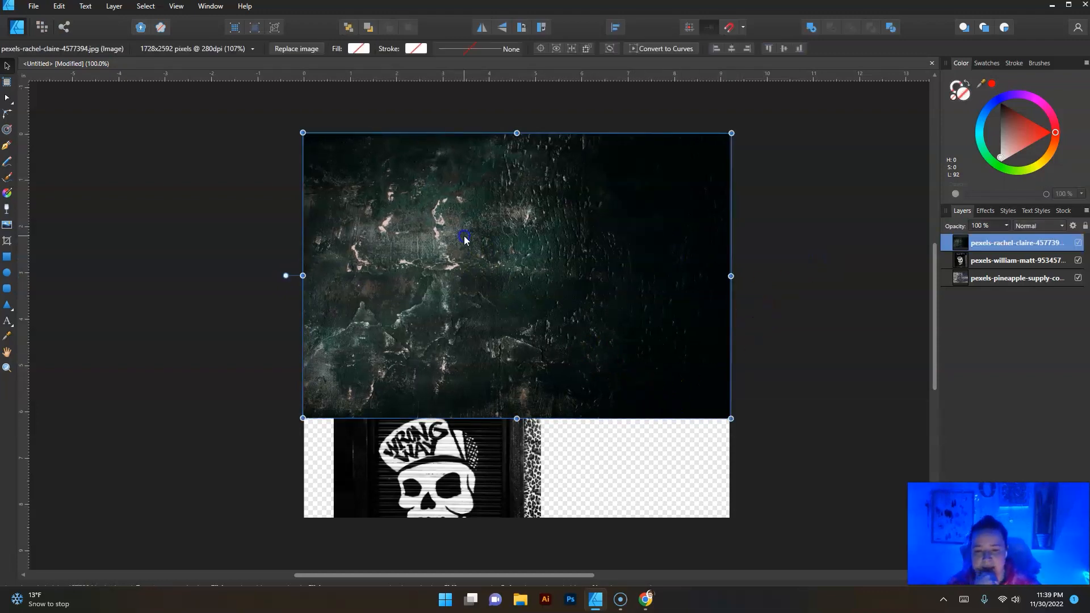
{"action": "right_click", "coordinate": [516, 234]}
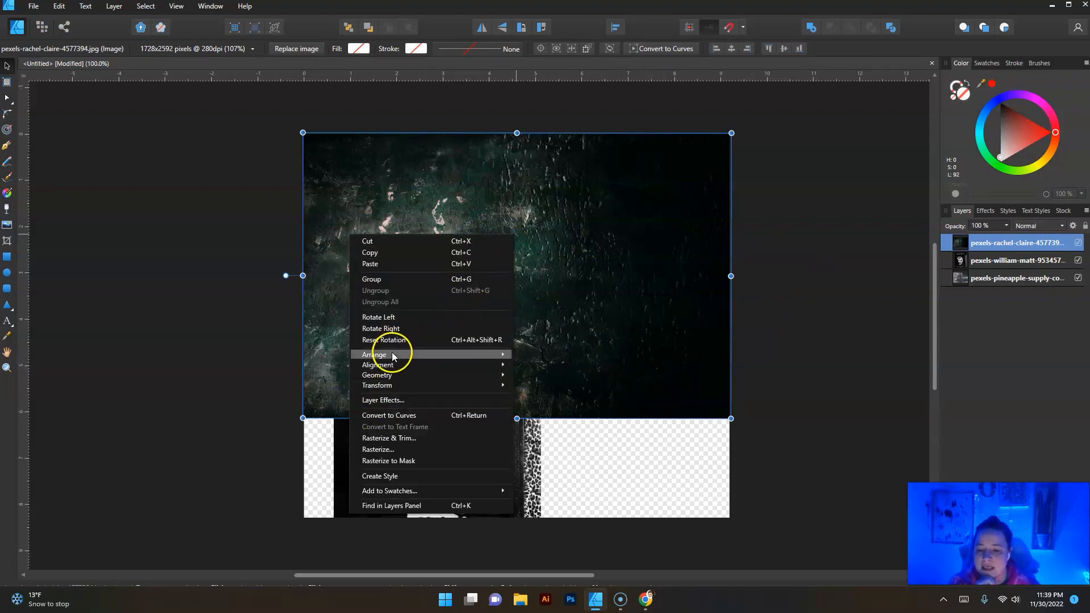
{"action": "mouse_move", "coordinate": [394, 355]}
{"action": "left_click", "coordinate": [294, 386]}
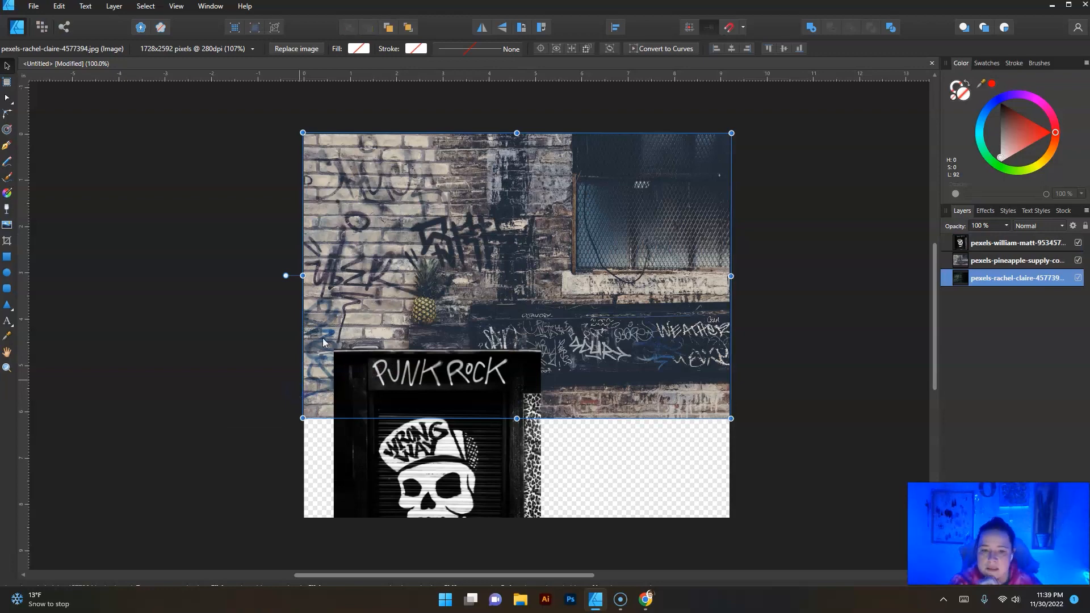
{"action": "left_click", "coordinate": [776, 437]}
Step: Shrink the graffiti brick wall photo to about 30% and move it down along the canvas's left edge
{"action": "left_click", "coordinate": [643, 293]}
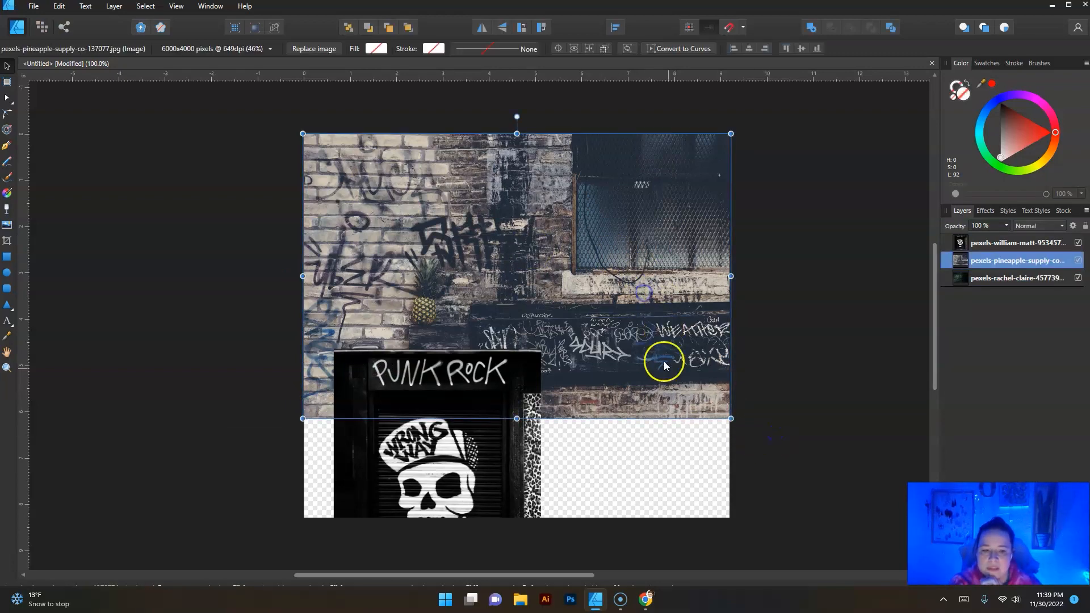
{"action": "left_click_drag", "start_coordinate": [731, 418], "coordinate": [610, 283]}
{"action": "left_click_drag", "start_coordinate": [462, 199], "coordinate": [465, 356]}
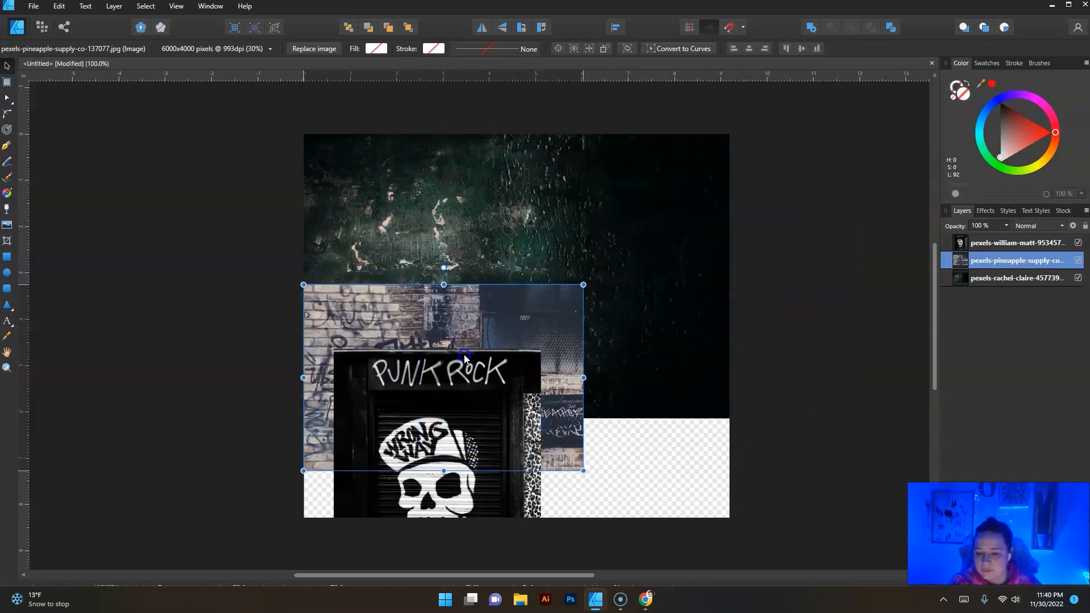
Step: Hide the skull door photo and enlarge the graffiti brick wall photo to the canvas's full width, covering the area below the dark wall
{"action": "left_click", "coordinate": [517, 503]}
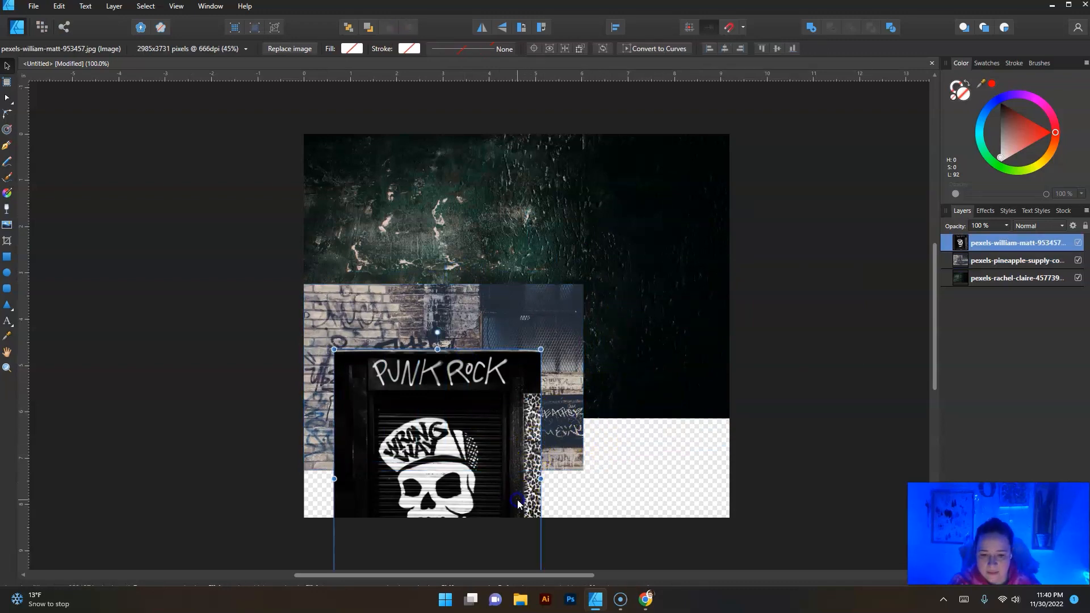
{"action": "left_click", "coordinate": [1078, 243]}
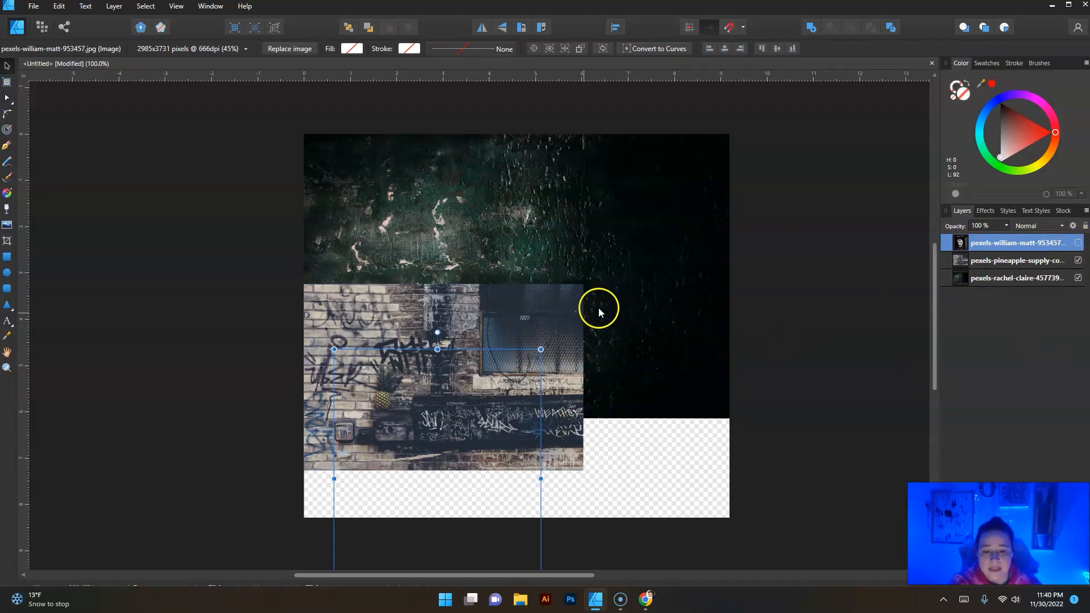
{"action": "left_click", "coordinate": [546, 305]}
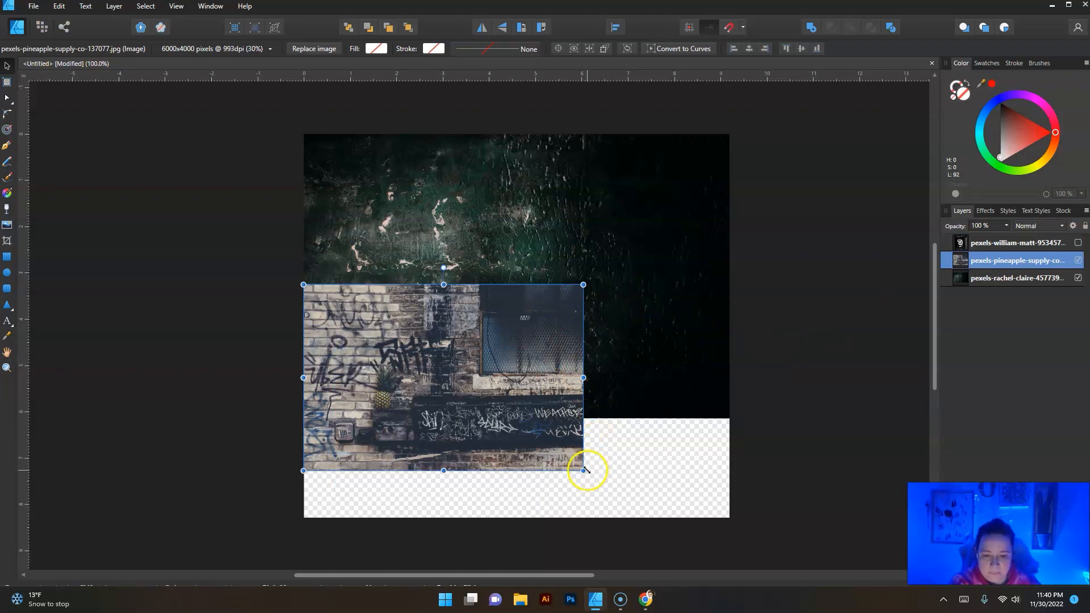
{"action": "left_click_drag", "start_coordinate": [584, 471], "coordinate": [769, 515]}
{"action": "left_click", "coordinate": [824, 374]}
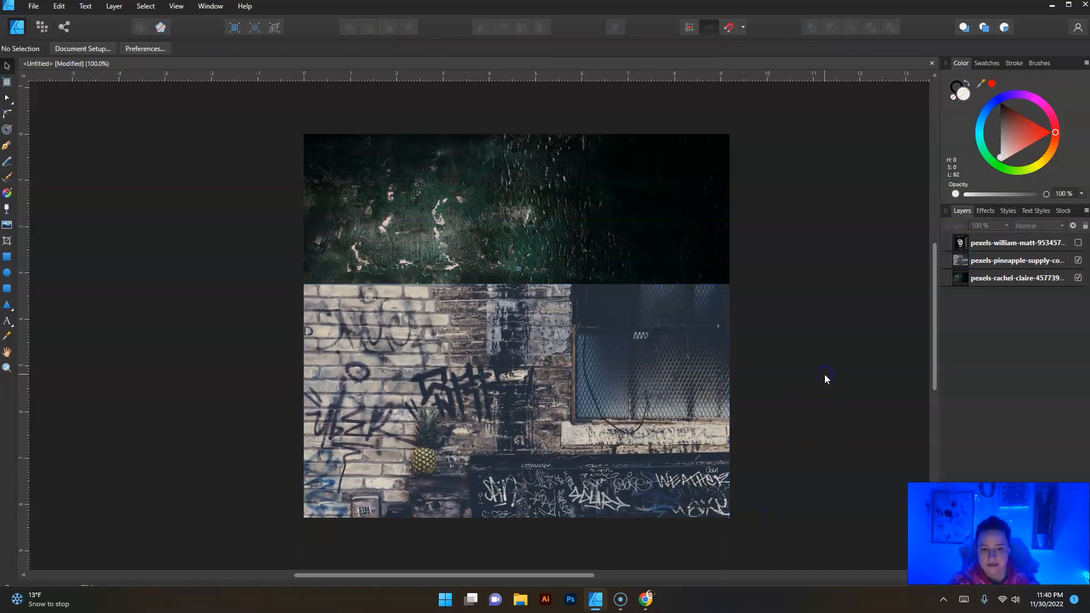
Step: Flip the graffiti brick wall photo vertically and lower it to cover roughly the bottom two fifths of the canvas
{"action": "left_click", "coordinate": [584, 327]}
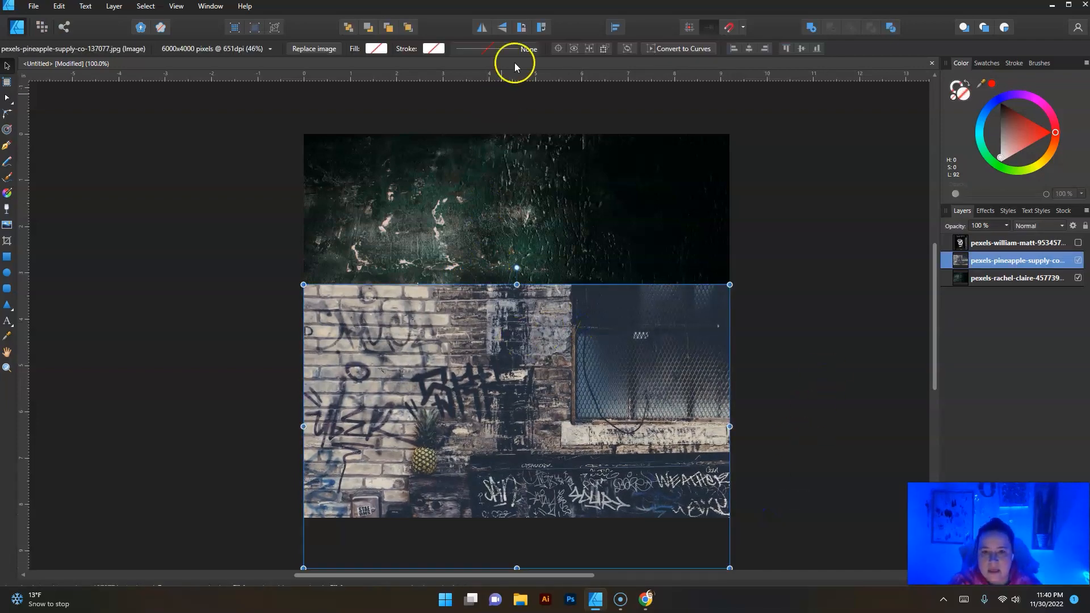
{"action": "left_click", "coordinate": [503, 29]}
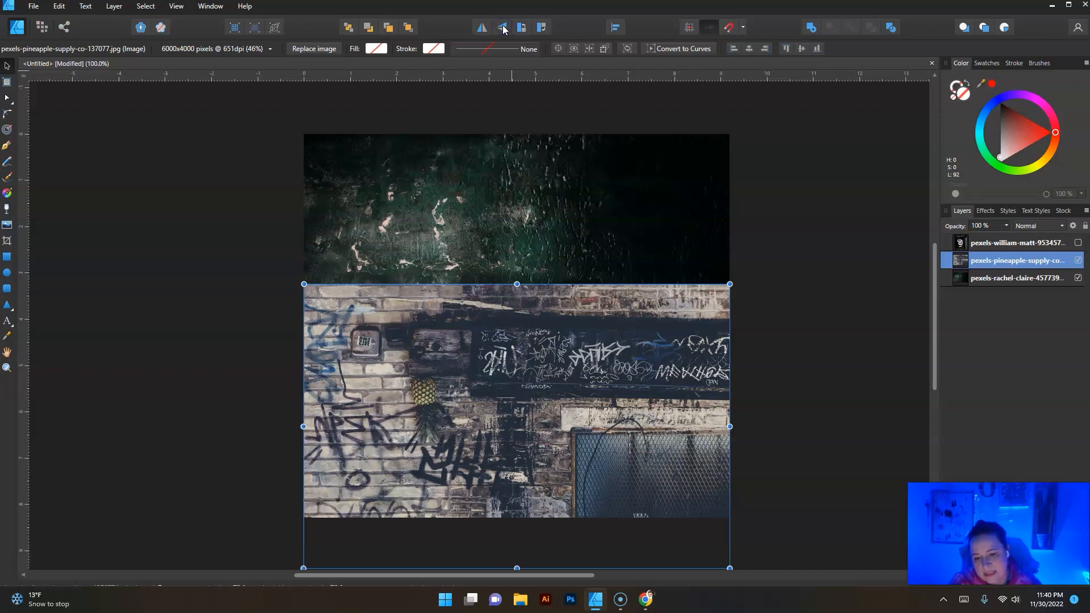
{"action": "left_click", "coordinate": [503, 27]}
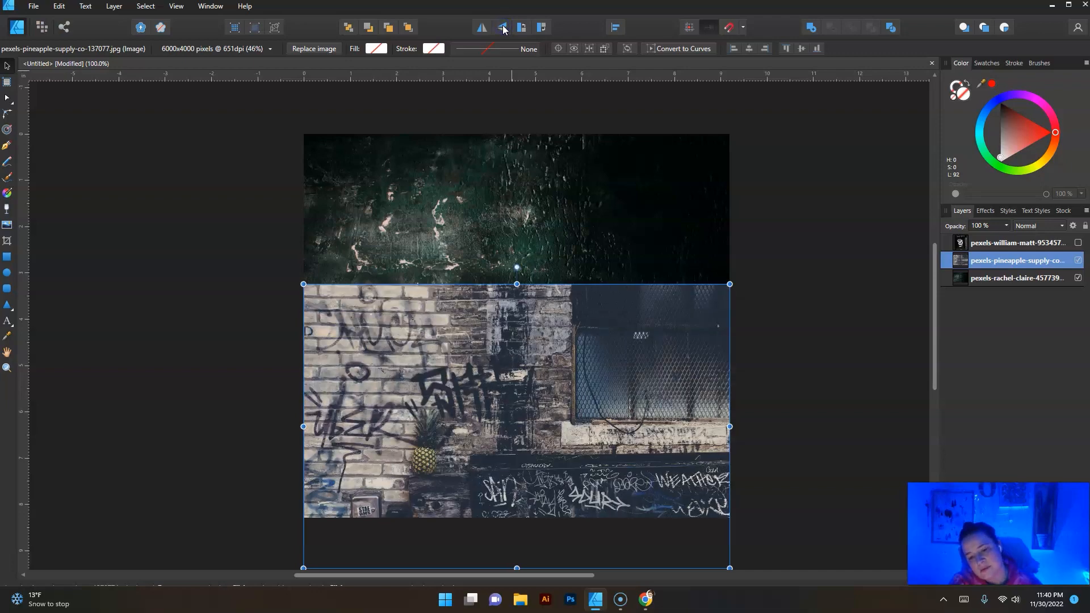
{"action": "left_click", "coordinate": [503, 28]}
{"action": "left_click_drag", "start_coordinate": [484, 315], "coordinate": [484, 390]}
{"action": "left_click", "coordinate": [795, 388]}
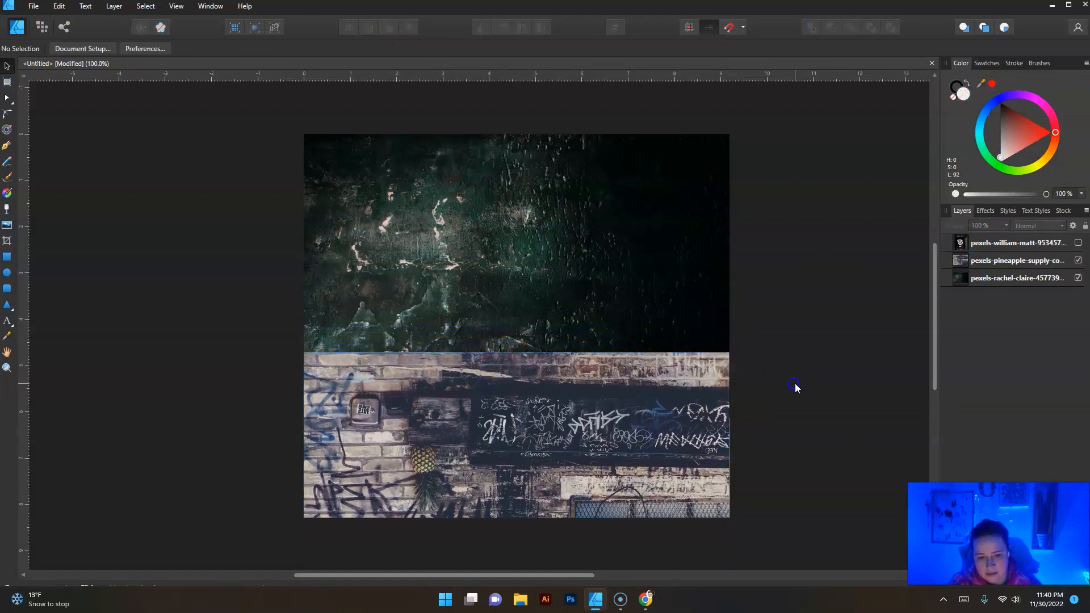
{"action": "left_click", "coordinate": [691, 405]}
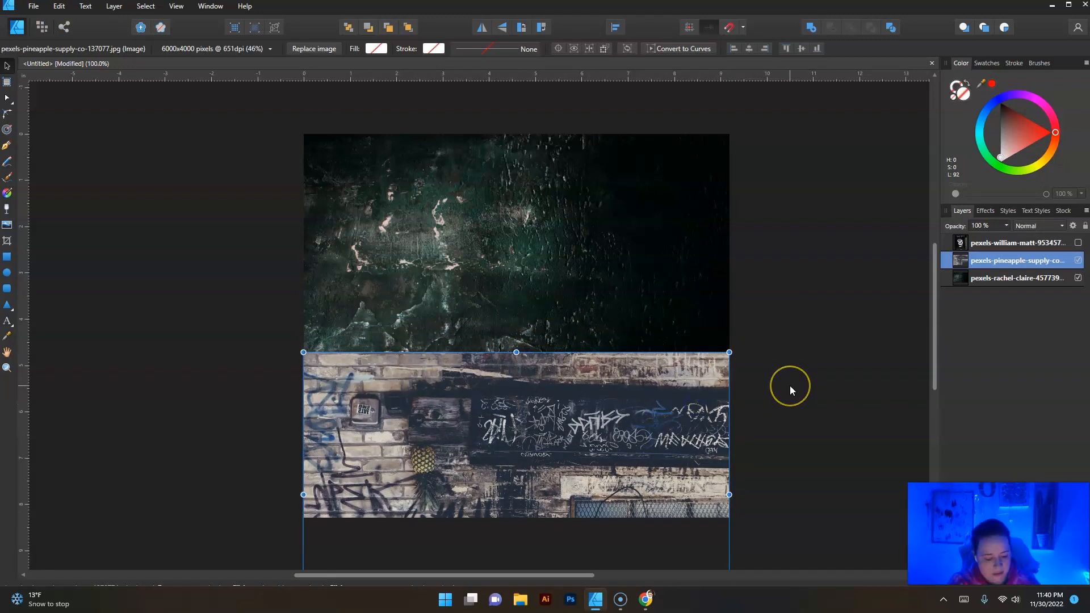
Step: Flip the graffiti brick wall photo vertically back upright and raise it until its lower edge meets the canvas's bottom edge
{"action": "left_click", "coordinate": [792, 390]}
{"action": "left_click", "coordinate": [584, 493]}
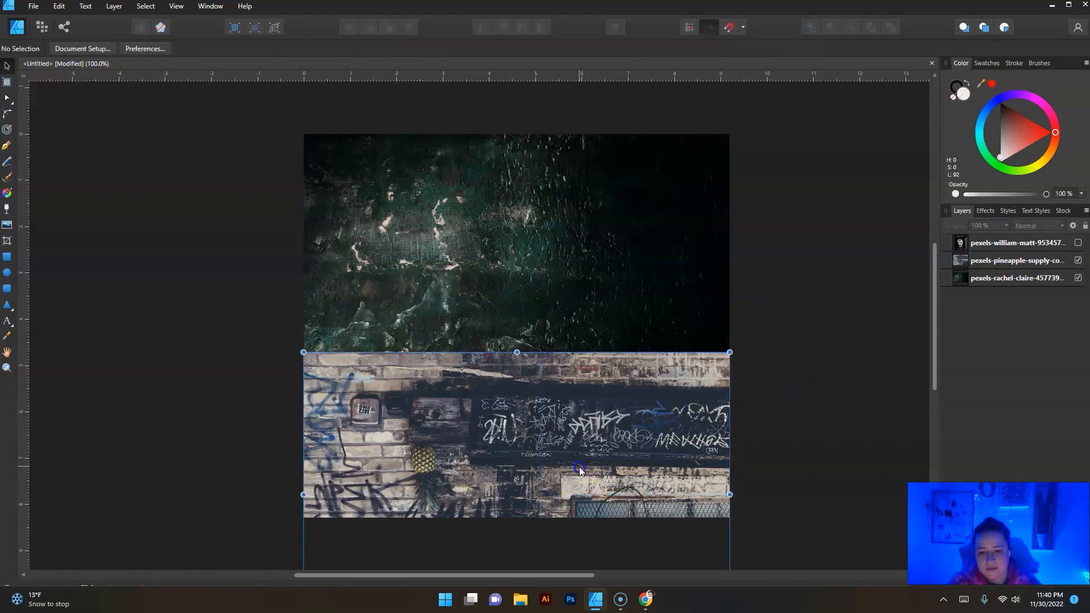
{"action": "left_click", "coordinate": [497, 64]}
{"action": "left_click", "coordinate": [502, 27]}
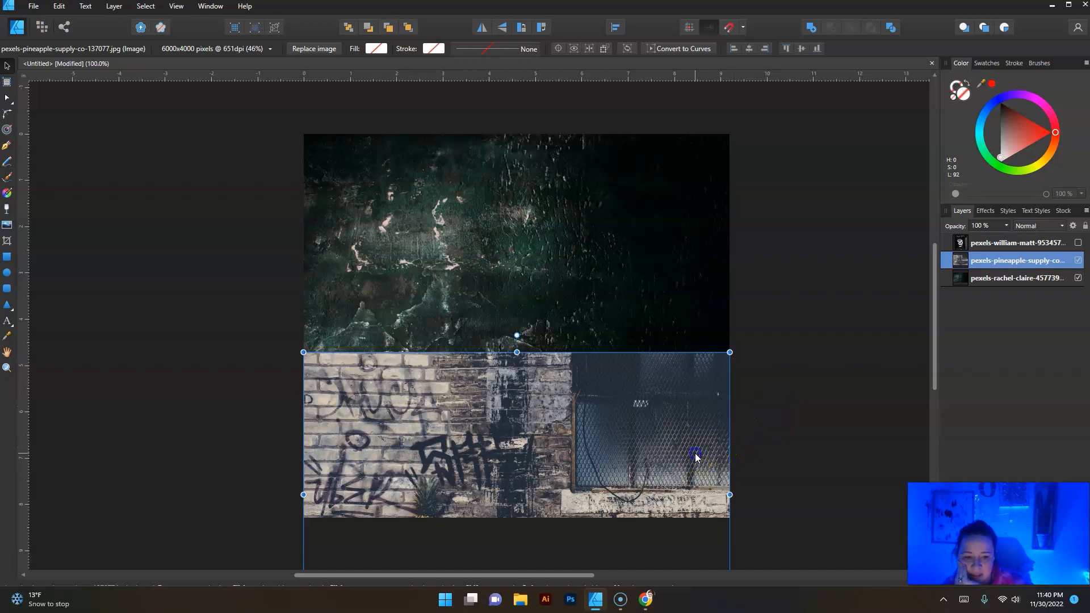
{"action": "left_click_drag", "start_coordinate": [693, 455], "coordinate": [698, 341]}
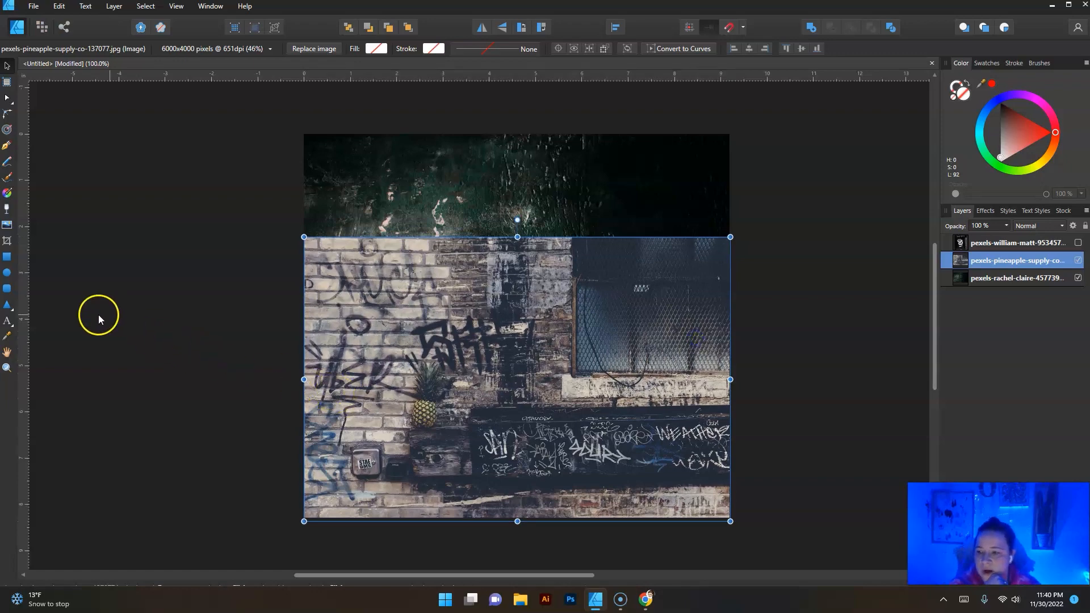
Step: Crop the top of the graffiti brick wall photo down to about 4 in below the canvas's top edge
{"action": "left_click", "coordinate": [8, 241]}
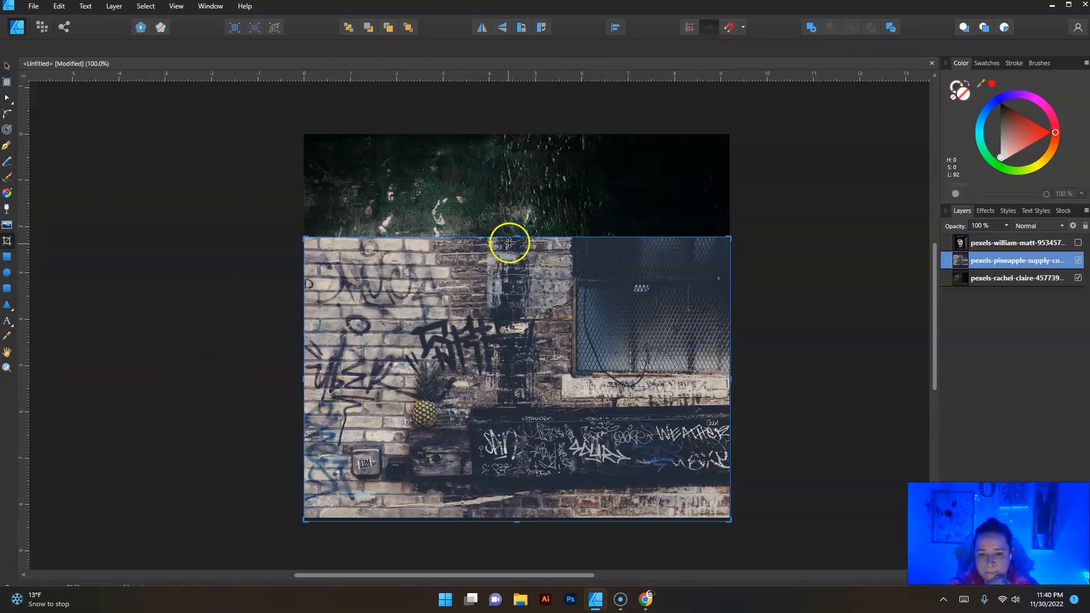
{"action": "left_click_drag", "start_coordinate": [517, 238], "coordinate": [509, 320]}
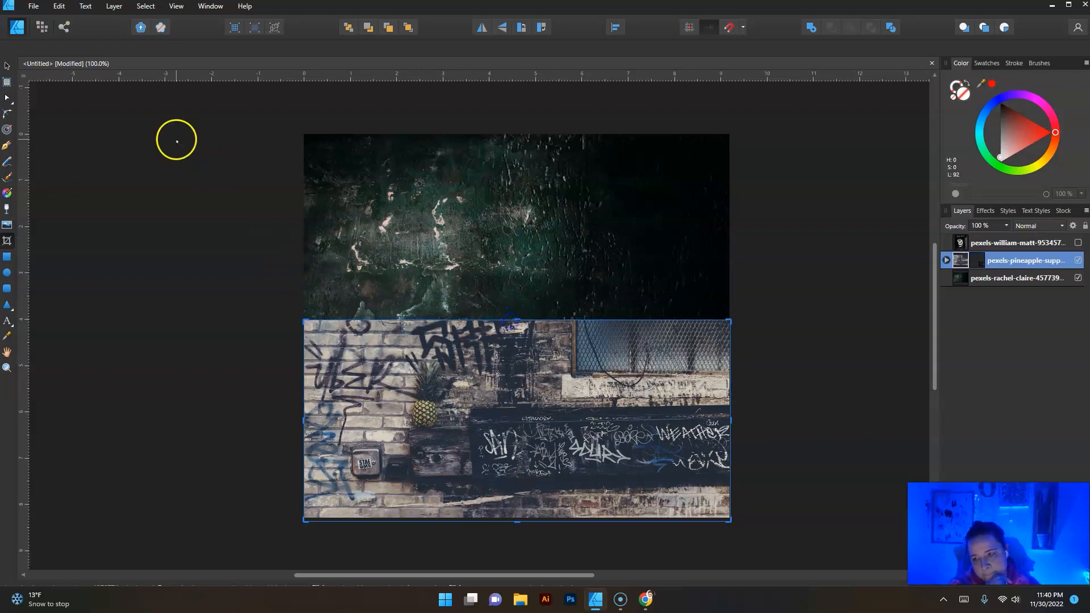
{"action": "left_click", "coordinate": [7, 66]}
{"action": "left_click", "coordinate": [92, 159]}
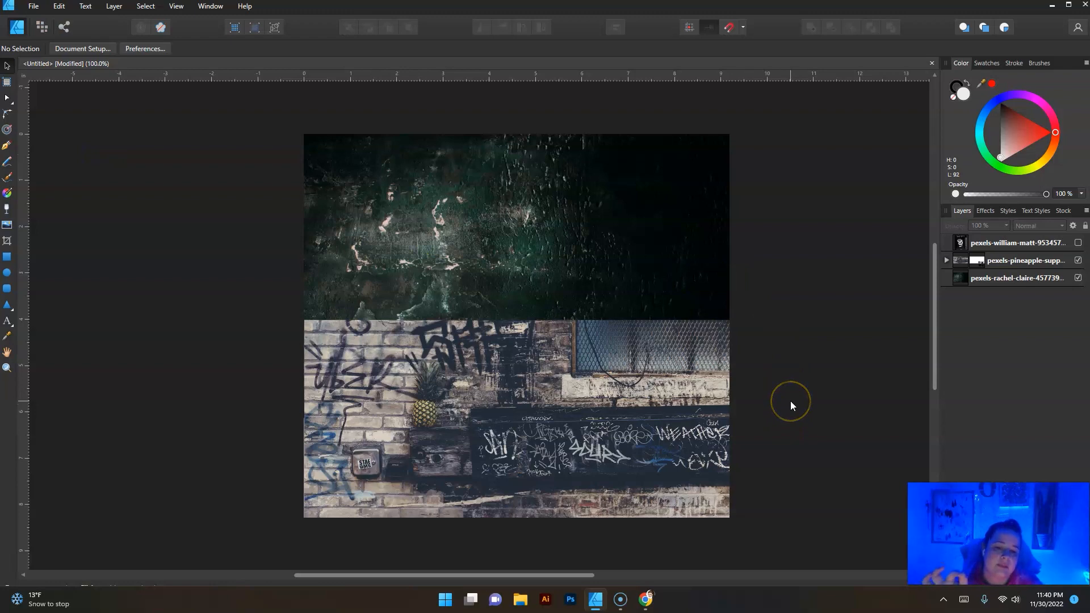
Step: Set the blend mode of both the graffiti brick wall and dark wall photos to Multiply
{"action": "left_click", "coordinate": [582, 365]}
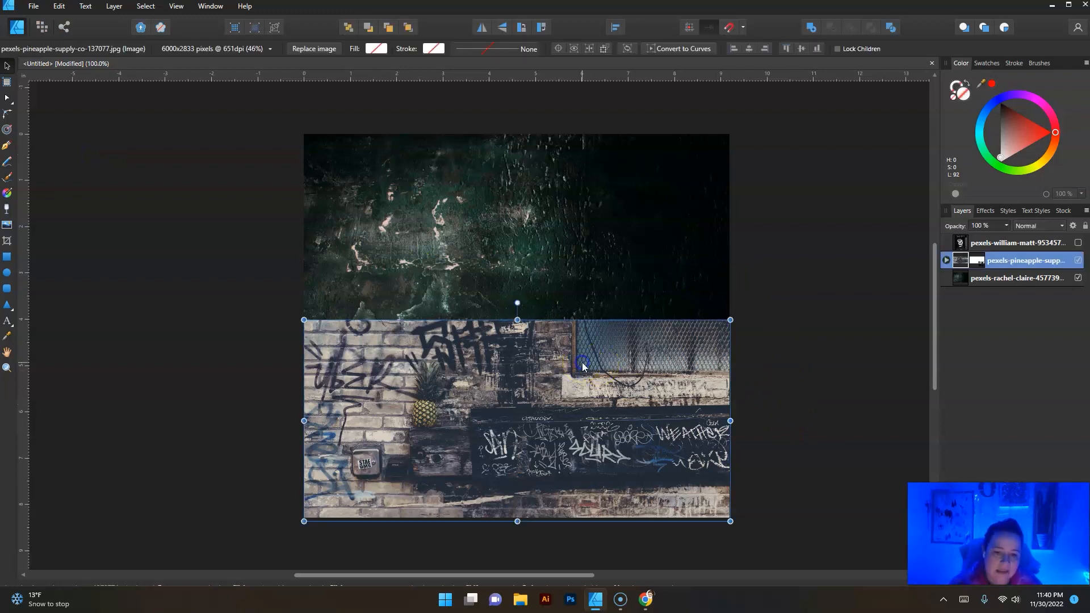
{"action": "left_click", "coordinate": [582, 338]}
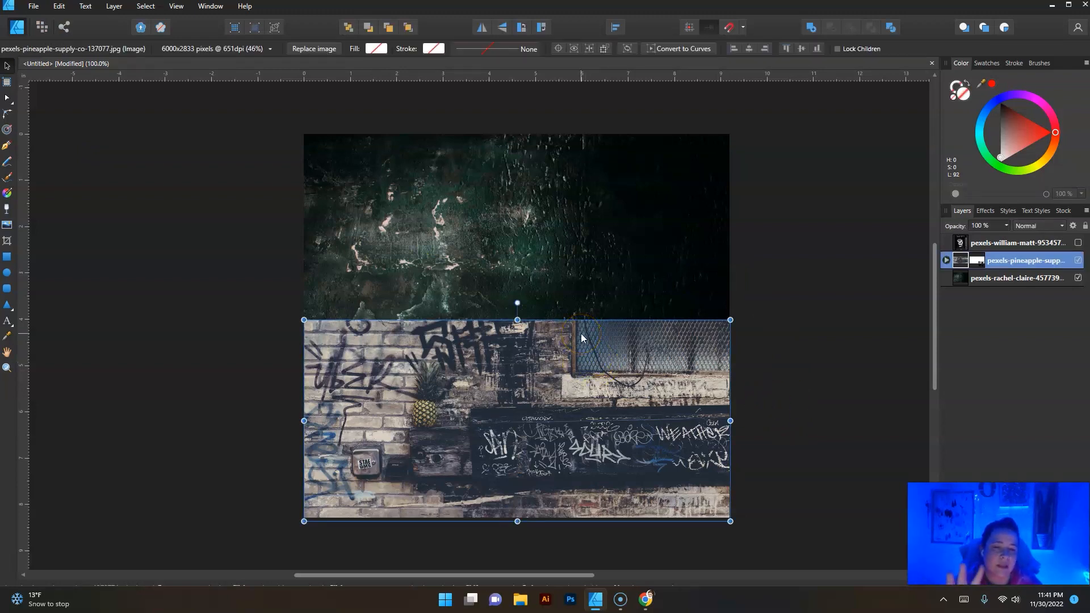
{"action": "left_click", "coordinate": [551, 260], "text": "shift"}
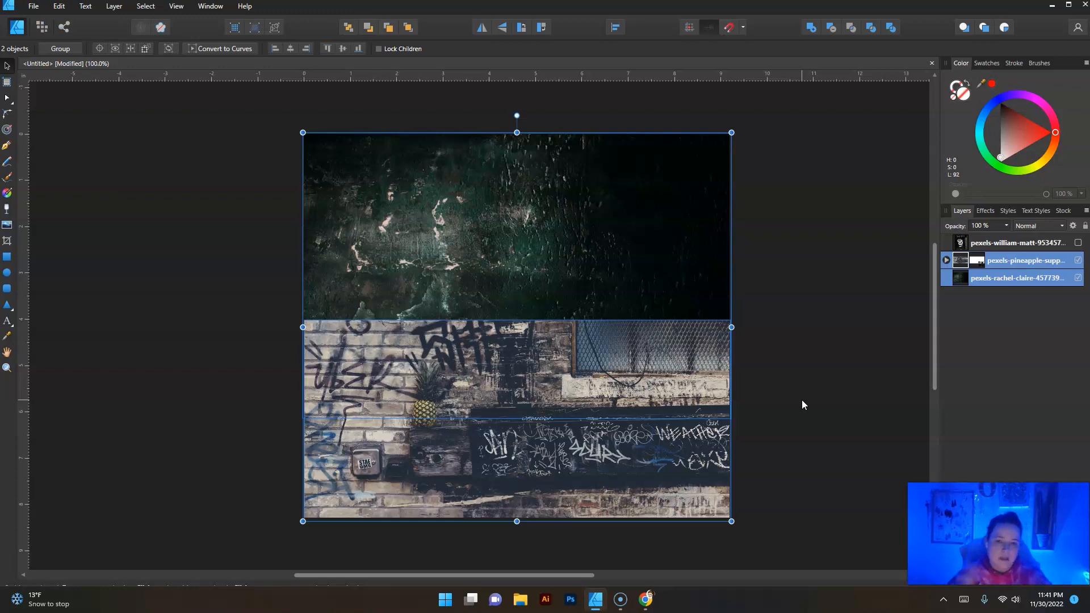
{"action": "left_click", "coordinate": [1061, 226]}
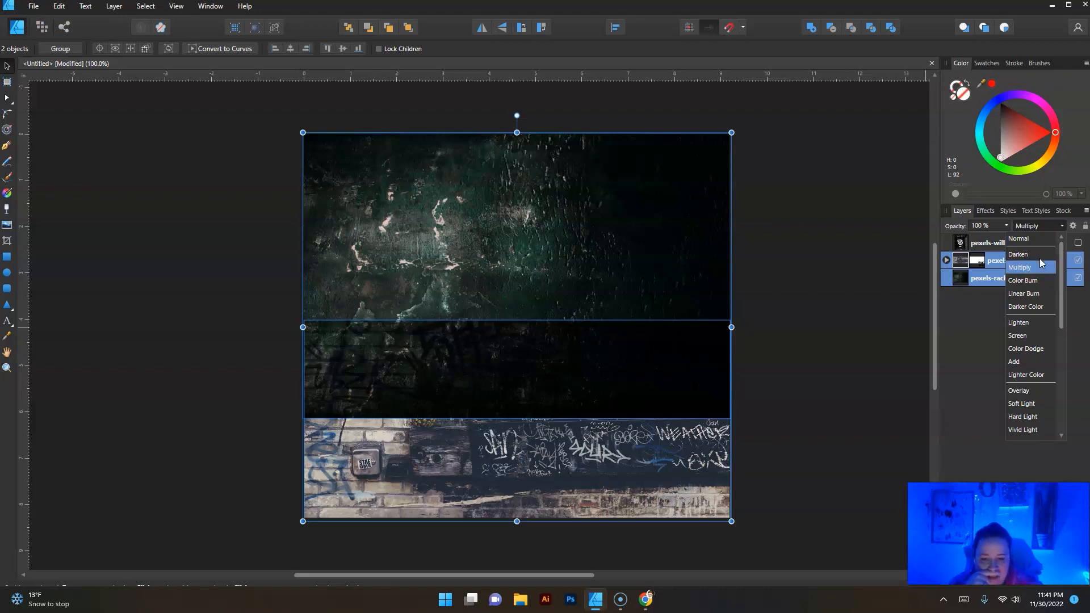
{"action": "left_click", "coordinate": [1030, 267]}
{"action": "left_click", "coordinate": [809, 229]}
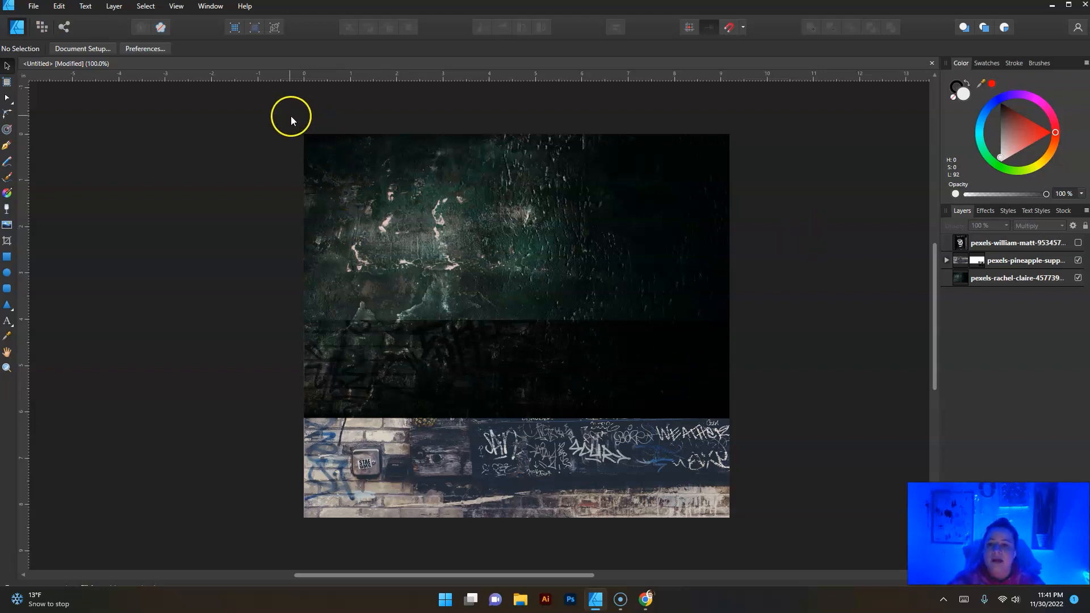
Step: Preview other blend modes on the two wall photos together and set both to Color Dodge
{"action": "left_click_drag", "start_coordinate": [280, 103], "coordinate": [761, 536]}
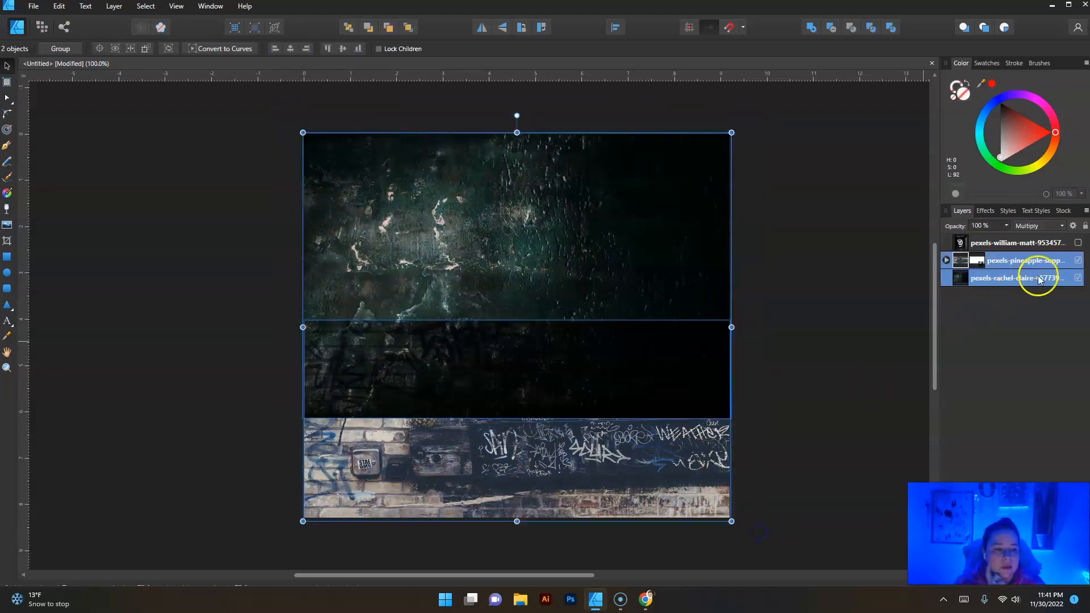
{"action": "left_click", "coordinate": [1061, 225]}
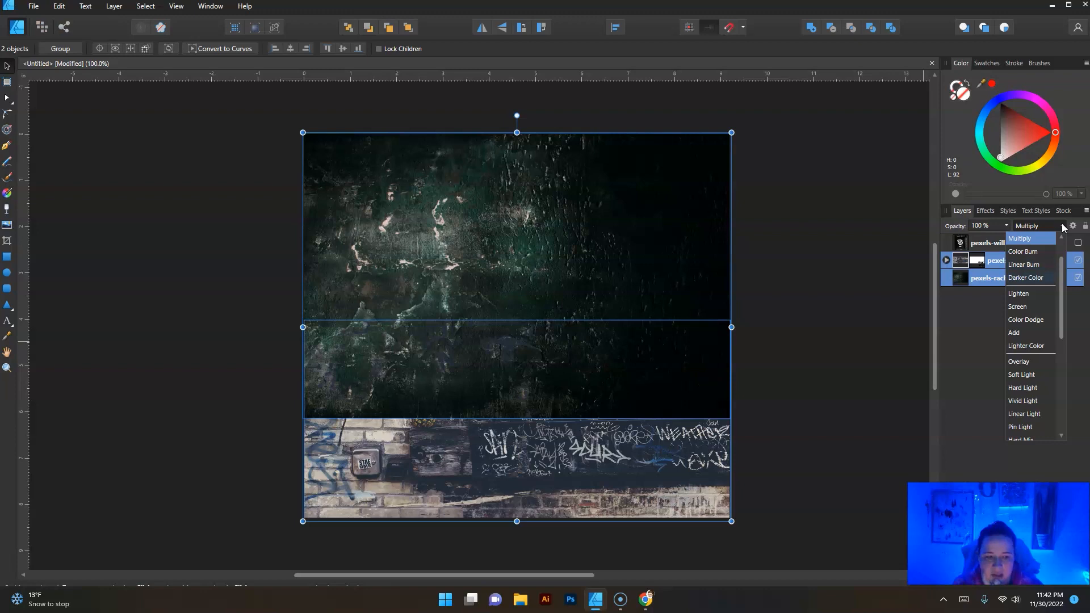
{"action": "key", "text": "Down"}
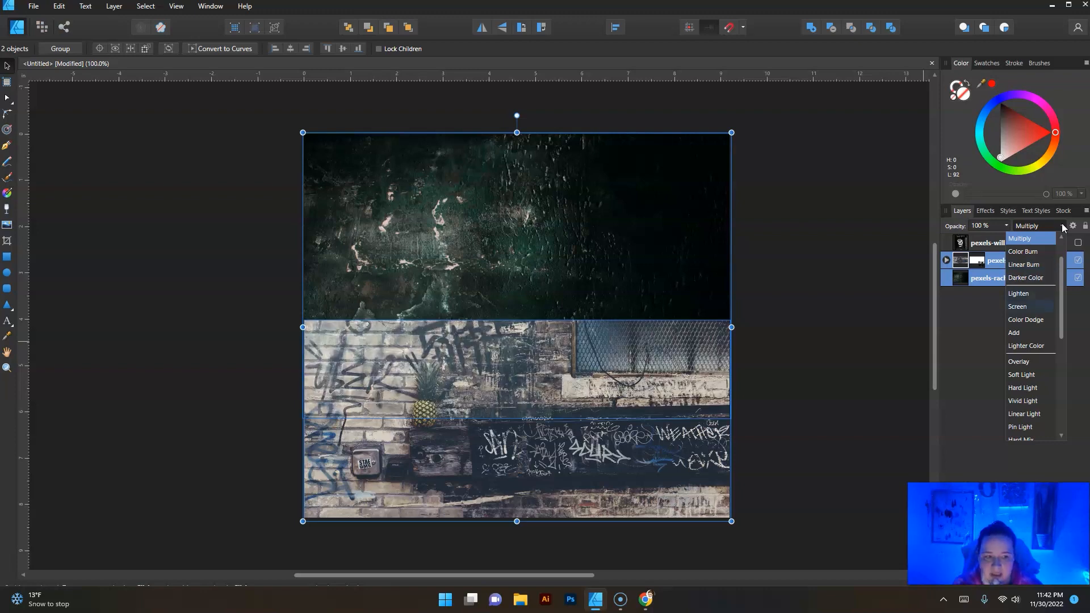
{"action": "key", "text": "Down"}
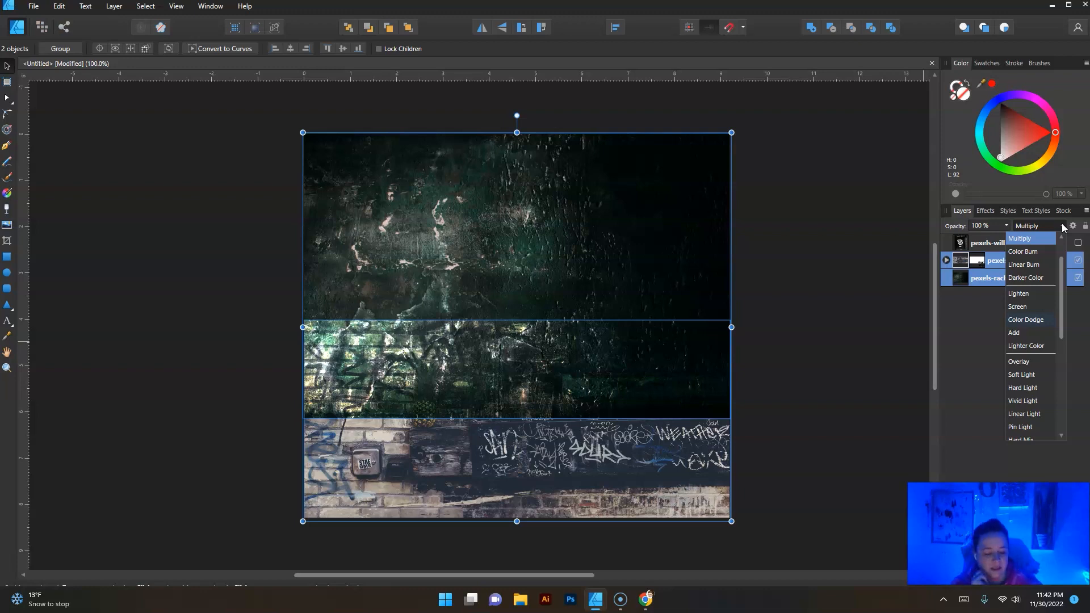
{"action": "left_click", "coordinate": [752, 281]}
Step: Move the graffiti brick wall photo to the canvas's top edge, over the dark wall, and stretch it slightly taller
{"action": "left_click", "coordinate": [685, 481]}
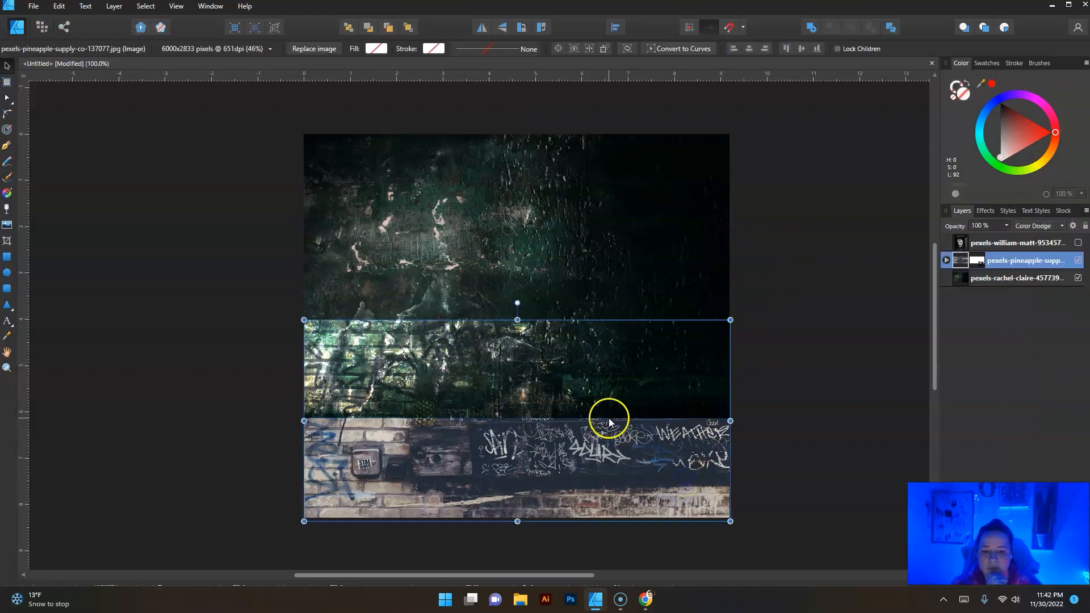
{"action": "left_click_drag", "start_coordinate": [498, 468], "coordinate": [496, 286]}
{"action": "left_click_drag", "start_coordinate": [496, 284], "coordinate": [498, 281]}
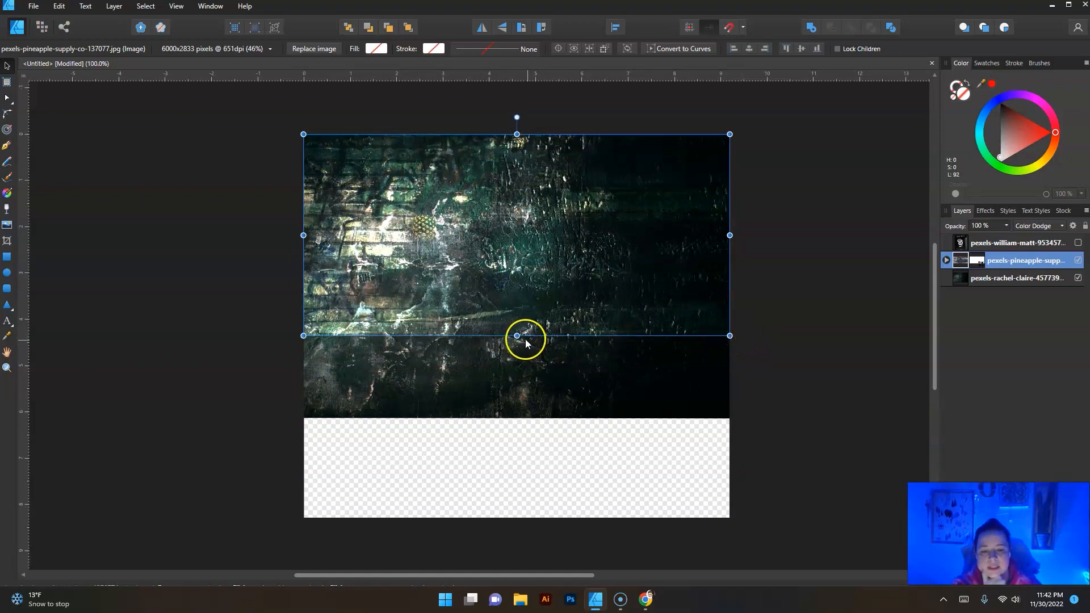
{"action": "left_click_drag", "start_coordinate": [517, 336], "coordinate": [513, 354]}
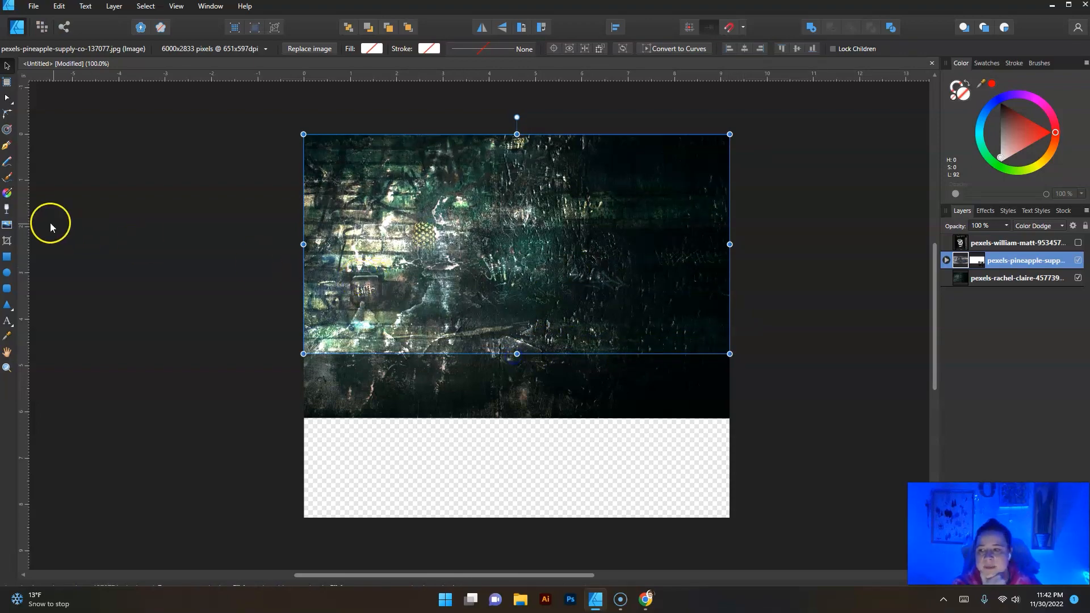
Step: Extend the graffiti brick wall photo's crop area past its lower-right corner, almost to the canvas's bottom edge
{"action": "left_click", "coordinate": [8, 241]}
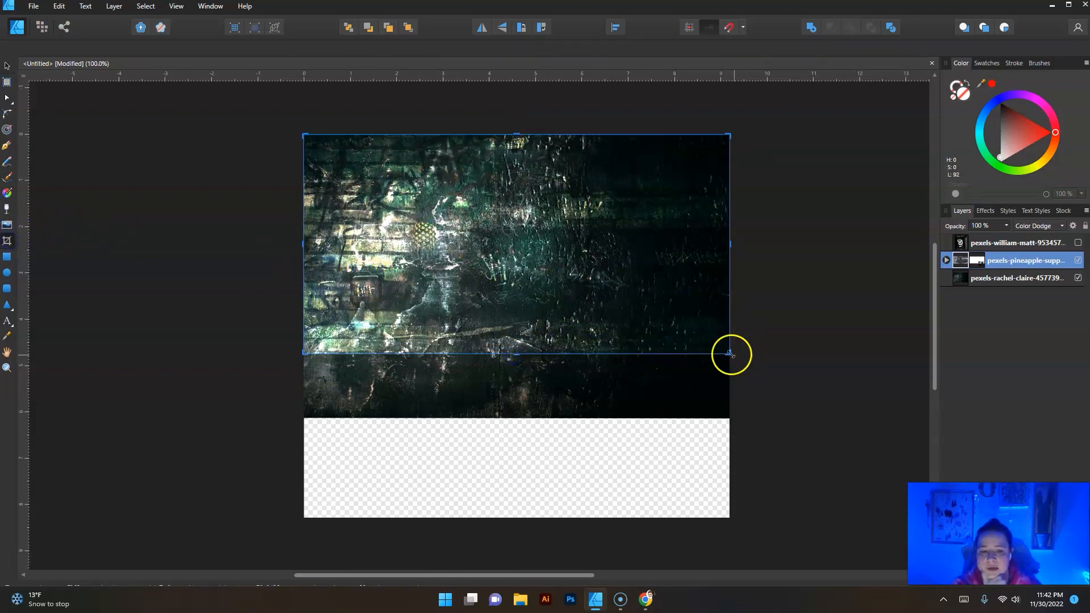
{"action": "left_click_drag", "start_coordinate": [730, 354], "coordinate": [808, 508]}
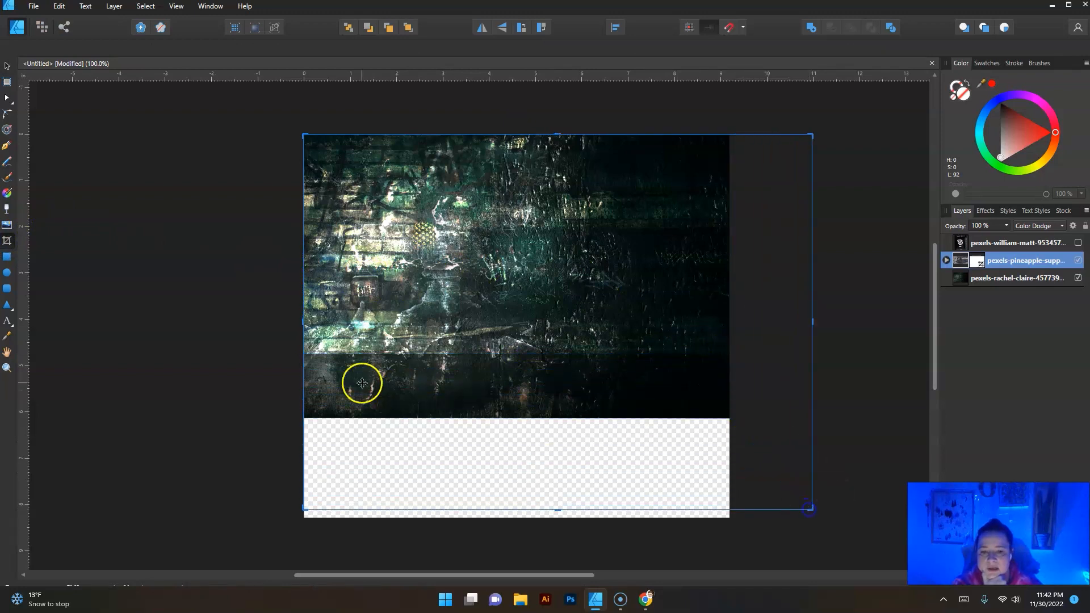
{"action": "left_click", "coordinate": [8, 66]}
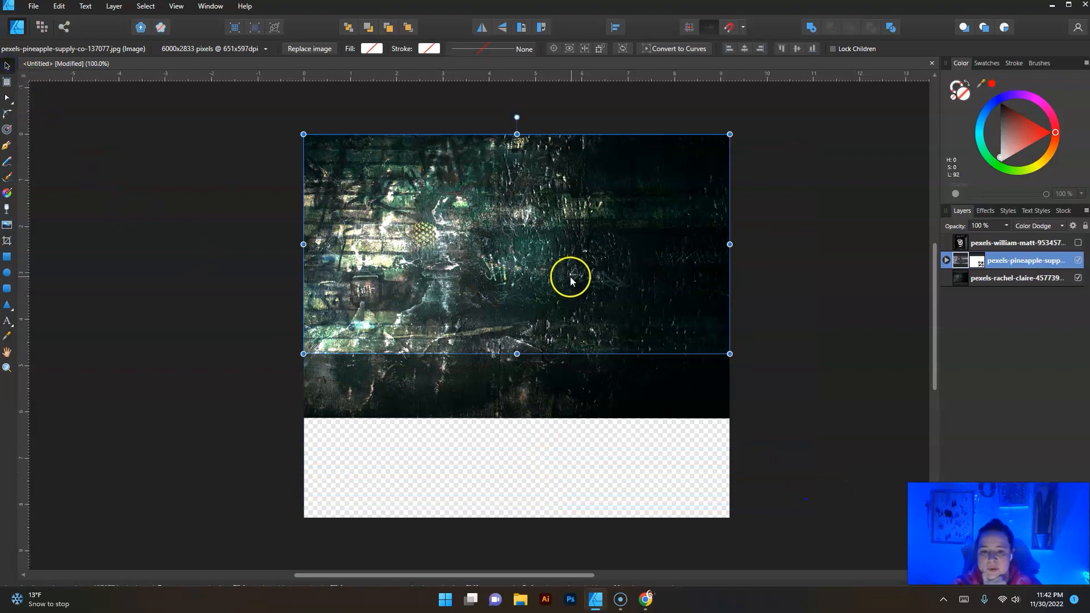
Step: Enlarge the graffiti brick wall photo slightly past the canvas's left edge and realign it with the canvas's top
{"action": "left_click_drag", "start_coordinate": [570, 277], "coordinate": [573, 327]}
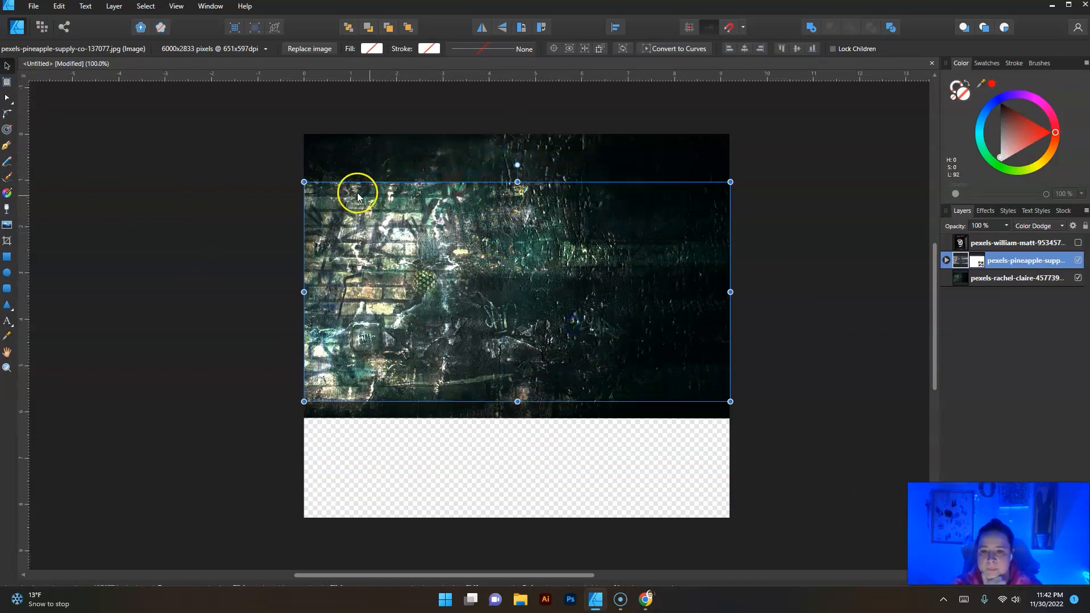
{"action": "mouse_move", "coordinate": [304, 181]}
{"action": "left_mouse_down"}
{"action": "mouse_move", "coordinate": [287, 165]}
{"action": "mouse_move", "coordinate": [295, 178]}
{"action": "left_mouse_up"}
{"action": "left_click_drag", "start_coordinate": [599, 366], "coordinate": [599, 324]}
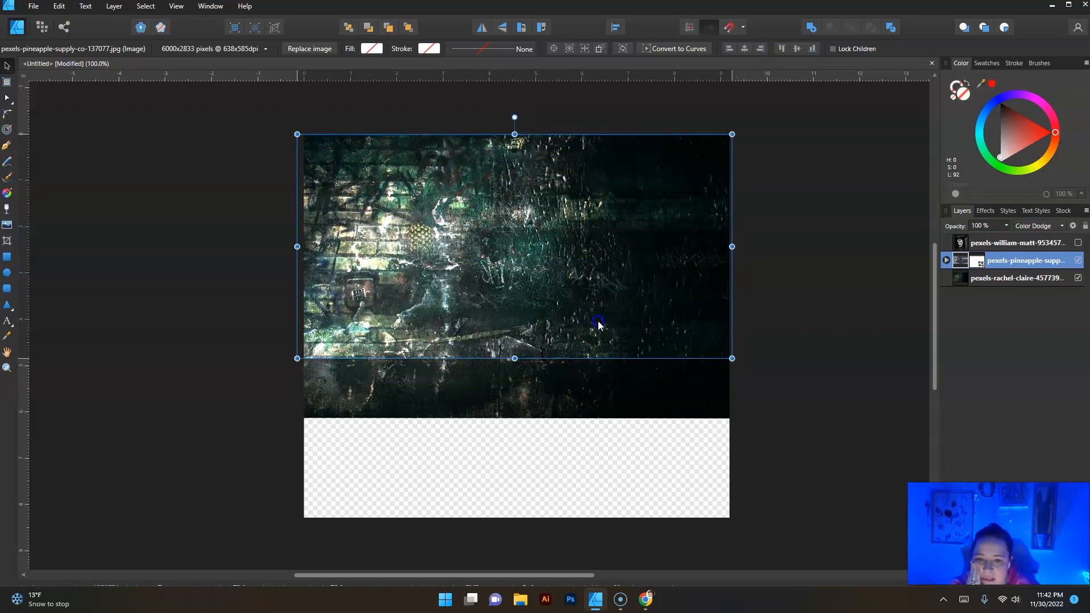
{"action": "left_click", "coordinate": [831, 369]}
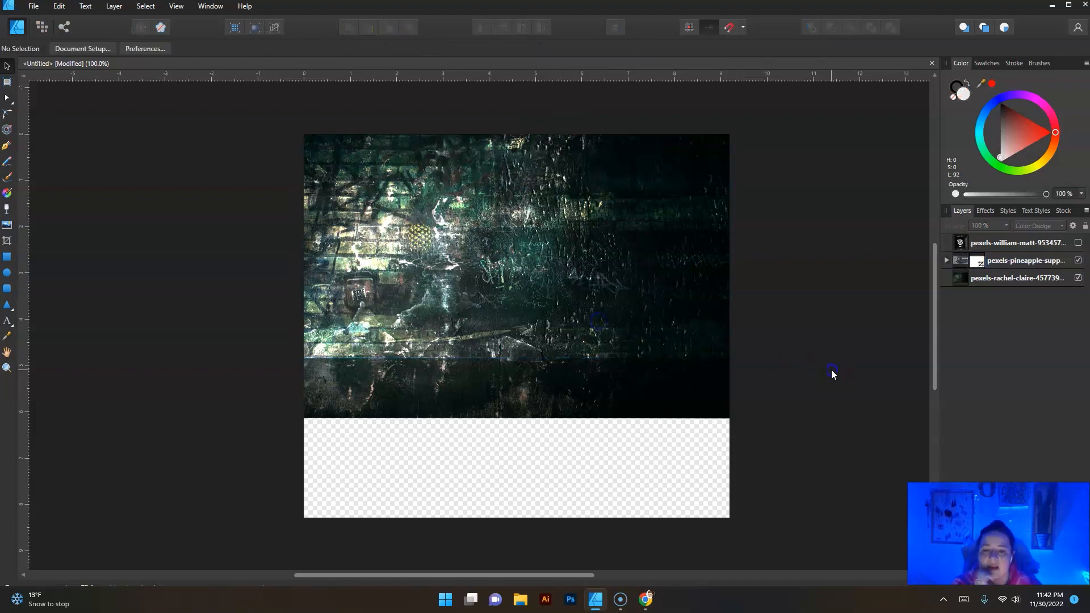
{"action": "left_click_drag", "start_coordinate": [584, 338], "coordinate": [565, 330]}
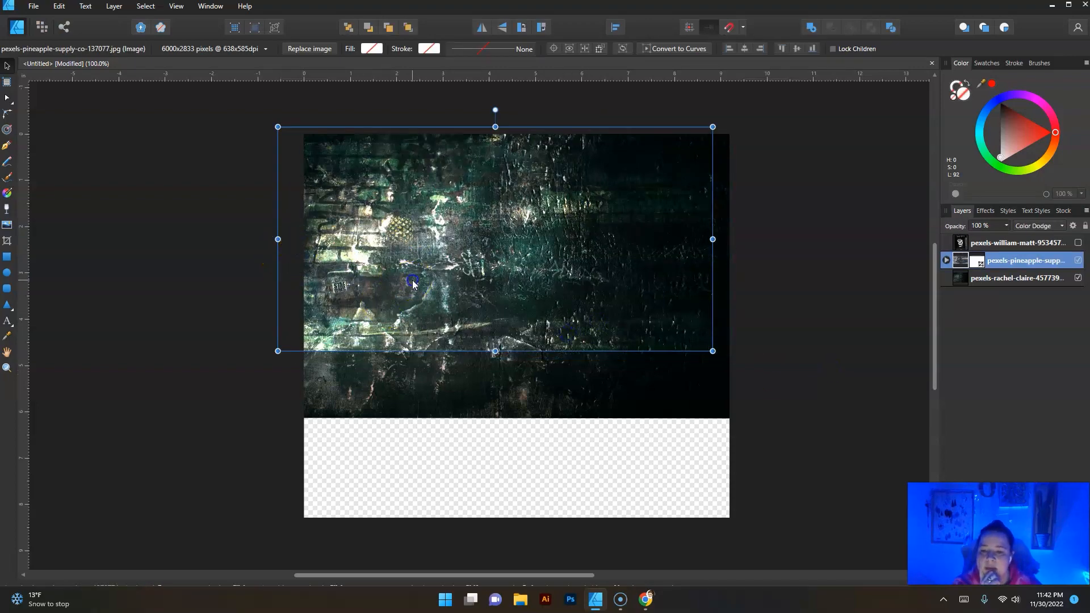
{"action": "left_click_drag", "start_coordinate": [413, 284], "coordinate": [432, 290]}
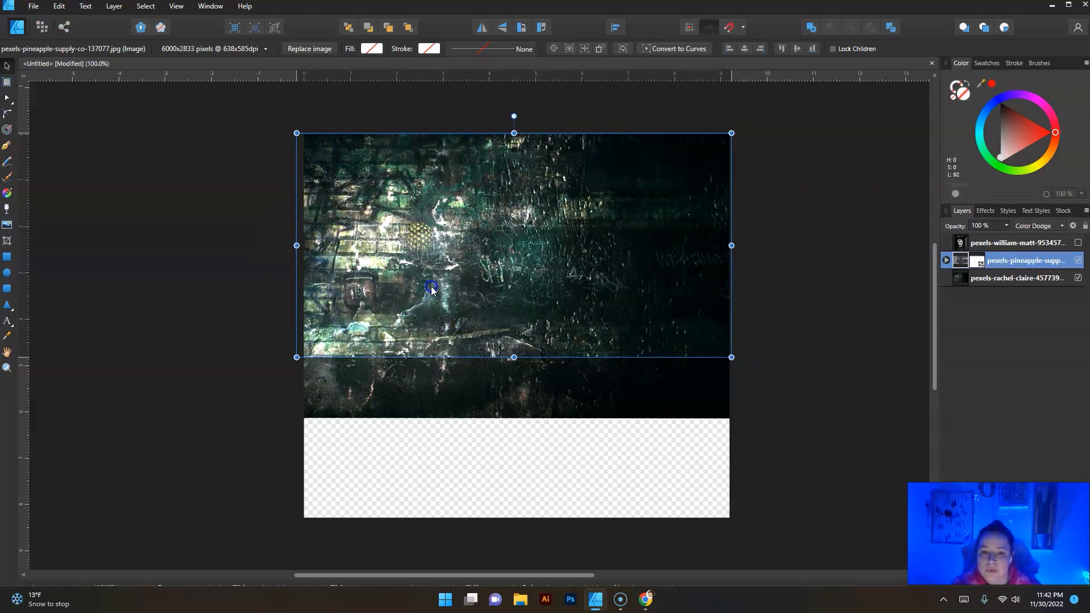
{"action": "left_click", "coordinate": [757, 434]}
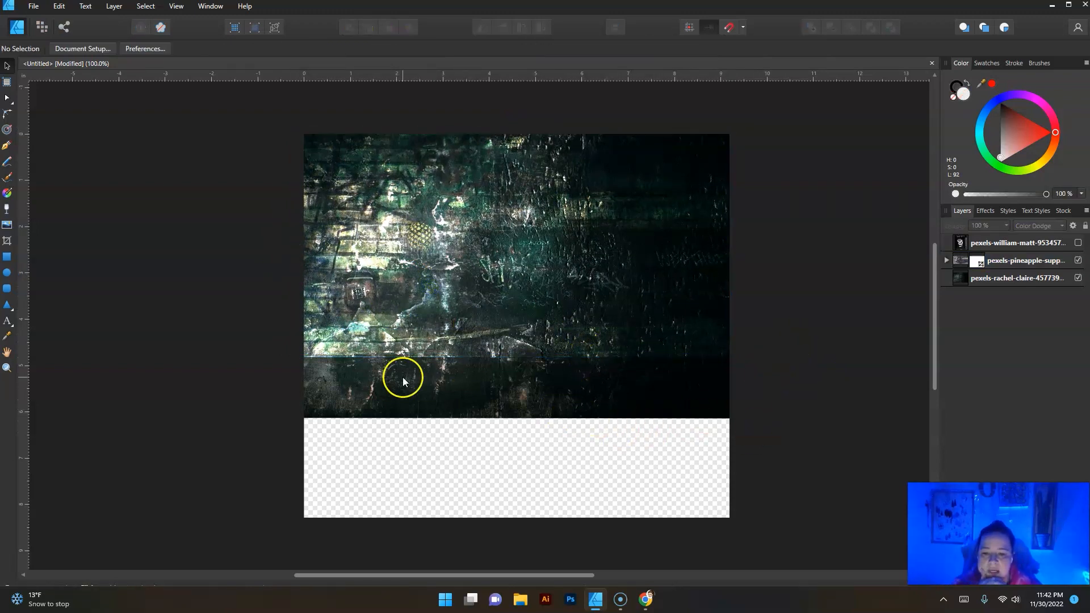
Step: Stretch the dark wall photo down to the canvas's bottom edge, then enlarge it slightly beyond the canvas's borders
{"action": "left_click", "coordinate": [402, 397]}
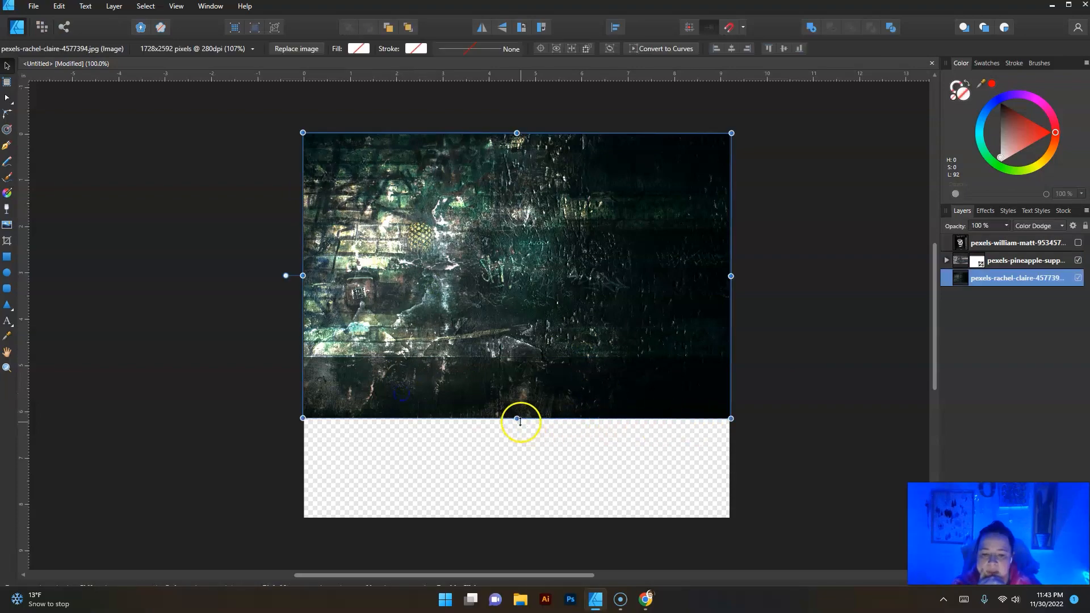
{"action": "left_click_drag", "start_coordinate": [518, 424], "coordinate": [510, 526]}
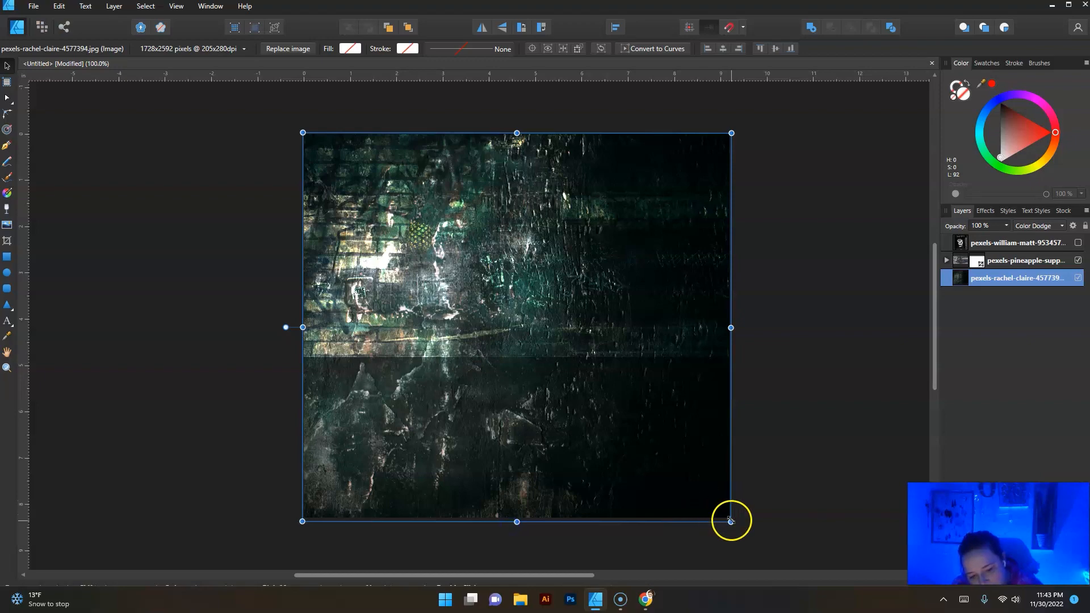
{"action": "left_click_drag", "start_coordinate": [731, 521], "coordinate": [761, 551]}
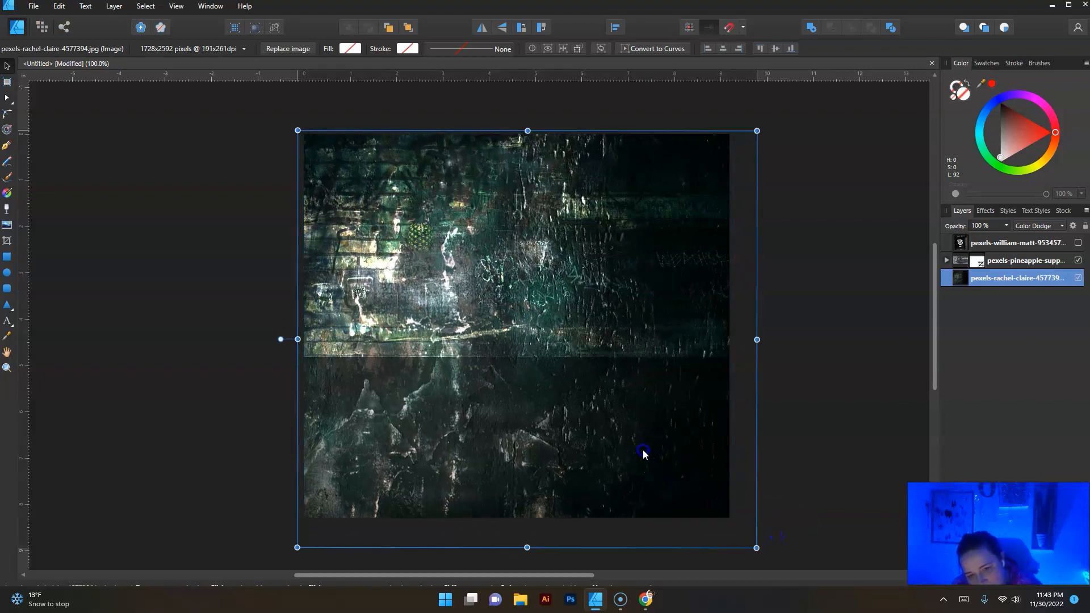
{"action": "left_click_drag", "start_coordinate": [645, 453], "coordinate": [642, 449]}
{"action": "left_click", "coordinate": [788, 365]}
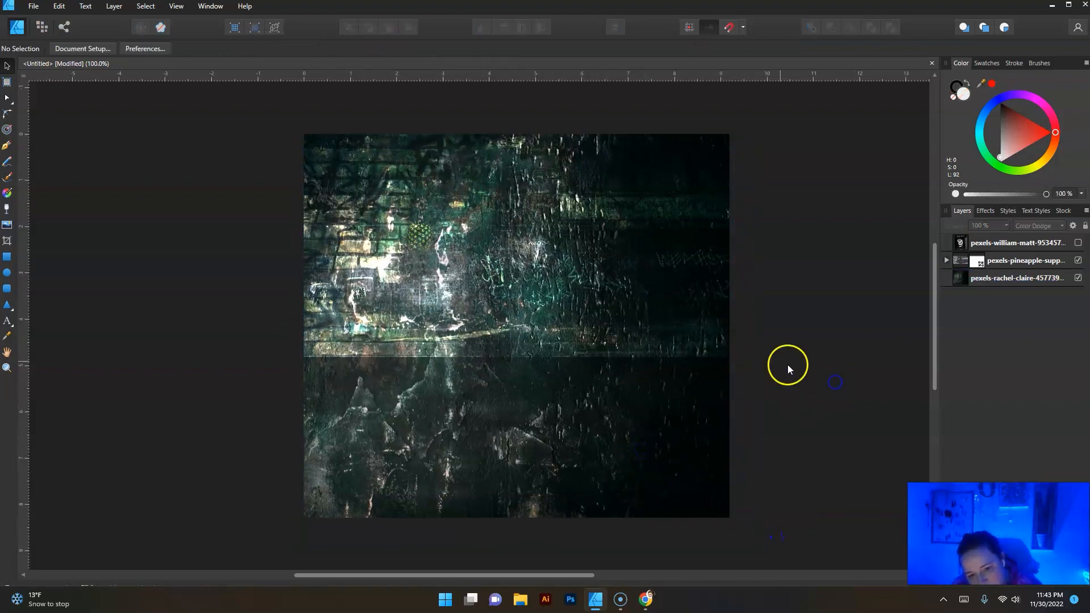
Step: Hide the graffiti brick wall photo and show it again to compare the blended design with the dark wall alone
{"action": "left_click", "coordinate": [665, 267]}
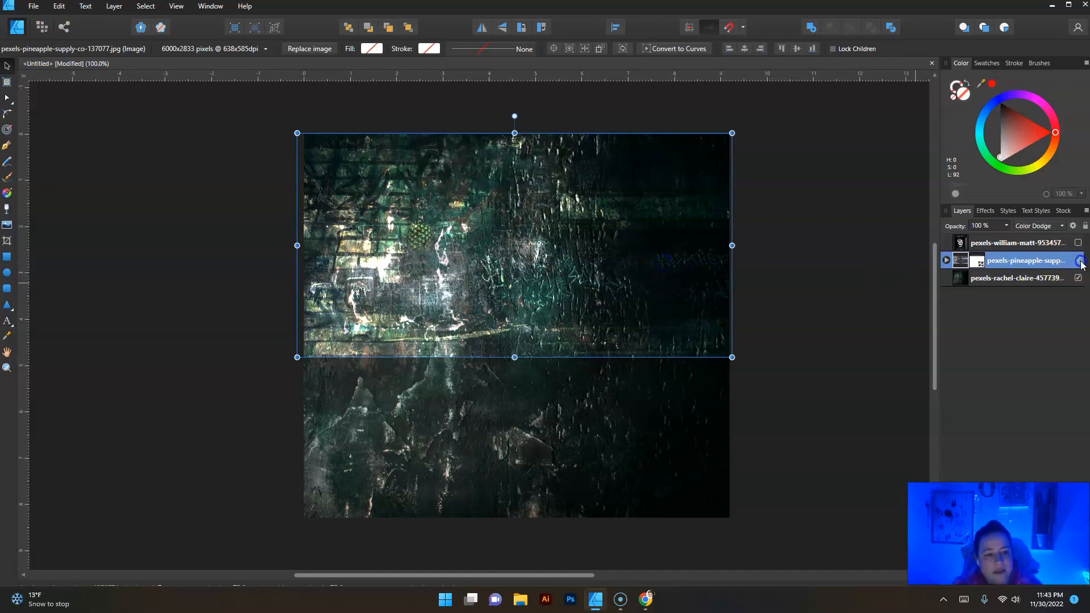
{"action": "left_click", "coordinate": [1080, 260]}
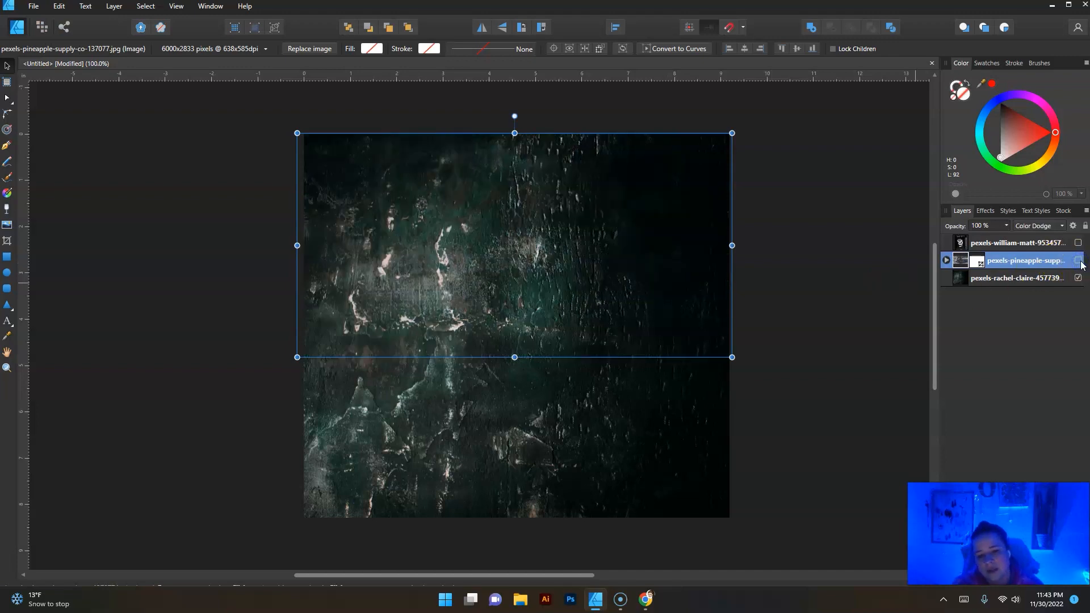
{"action": "left_click", "coordinate": [834, 246]}
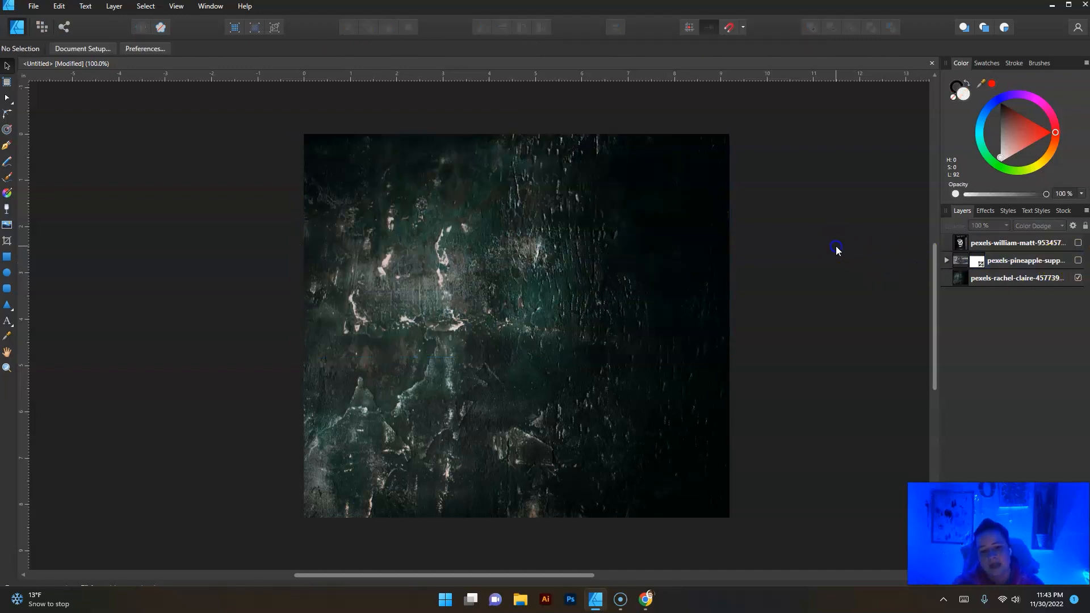
{"action": "left_click", "coordinate": [1078, 260]}
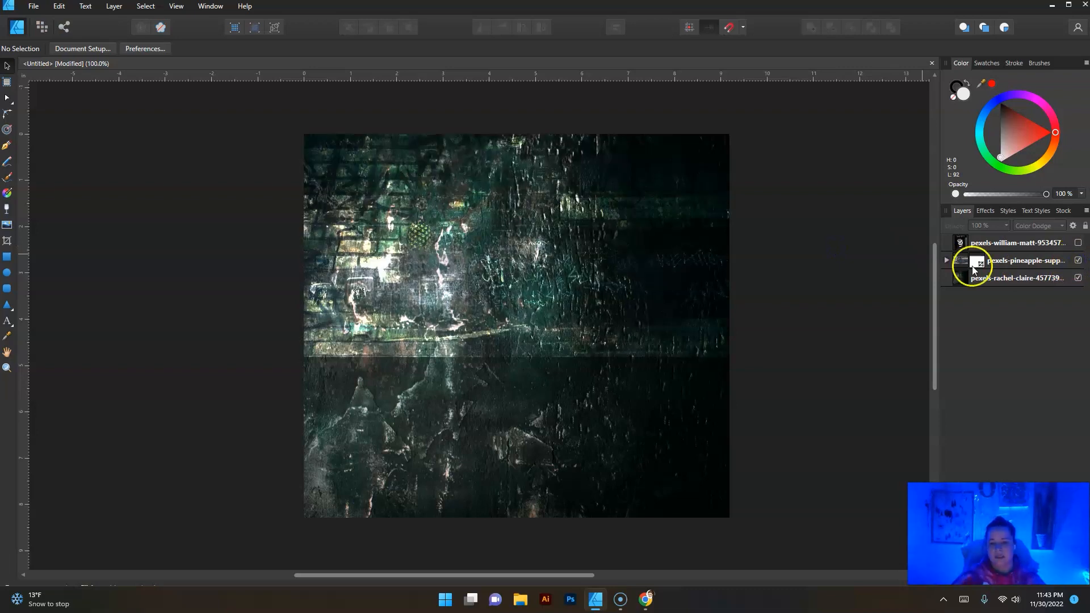
Step: Preview the graffiti brick wall photo's blend modes from Hard Light down to Erase against the dark wall photo
{"action": "left_click", "coordinate": [863, 296]}
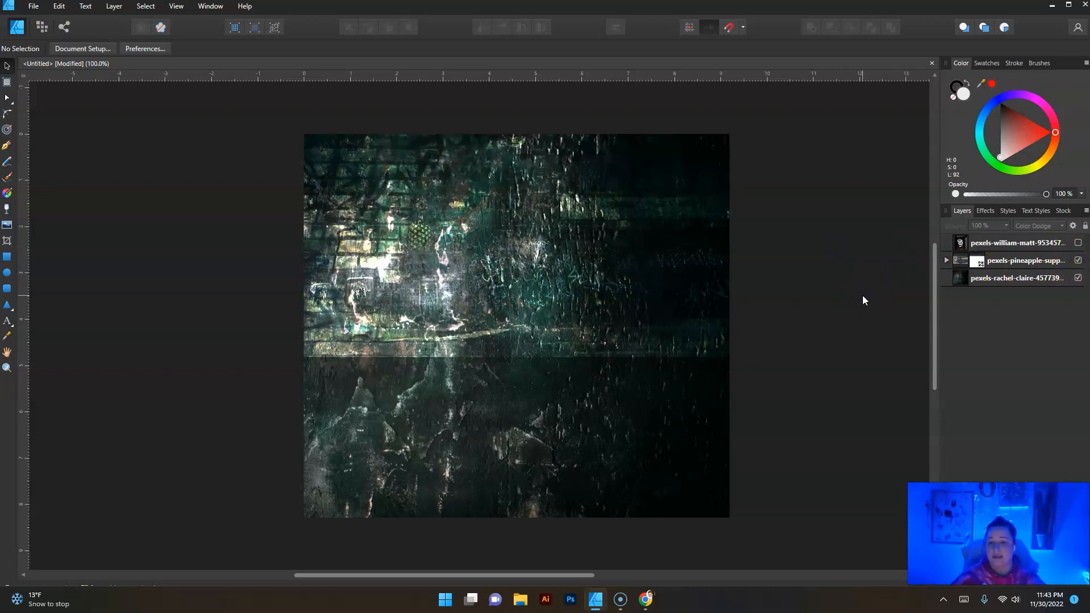
{"action": "left_click", "coordinate": [591, 341]}
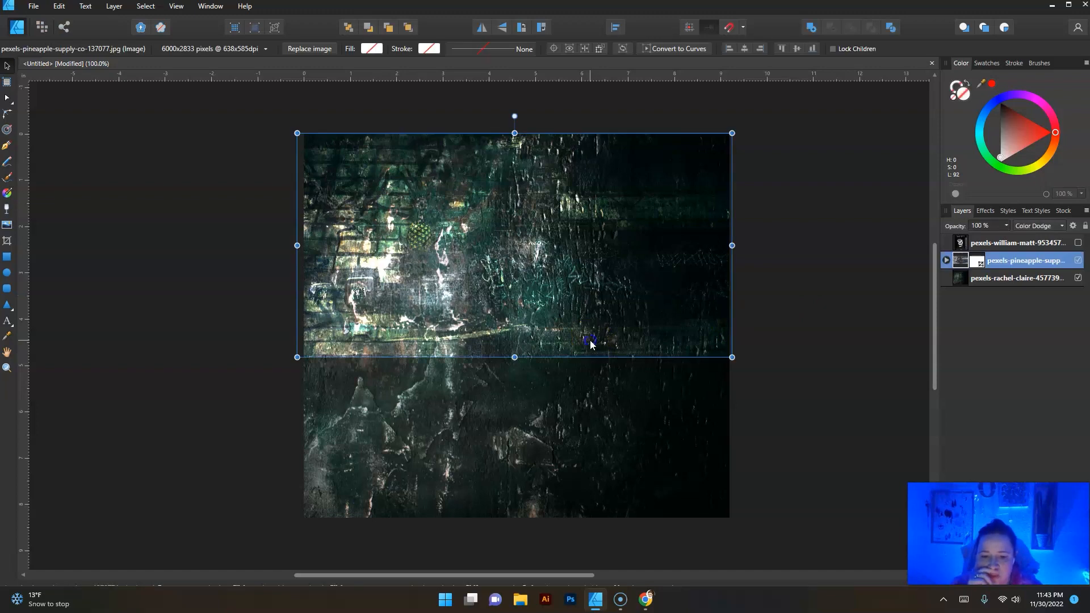
{"action": "left_click", "coordinate": [761, 372]}
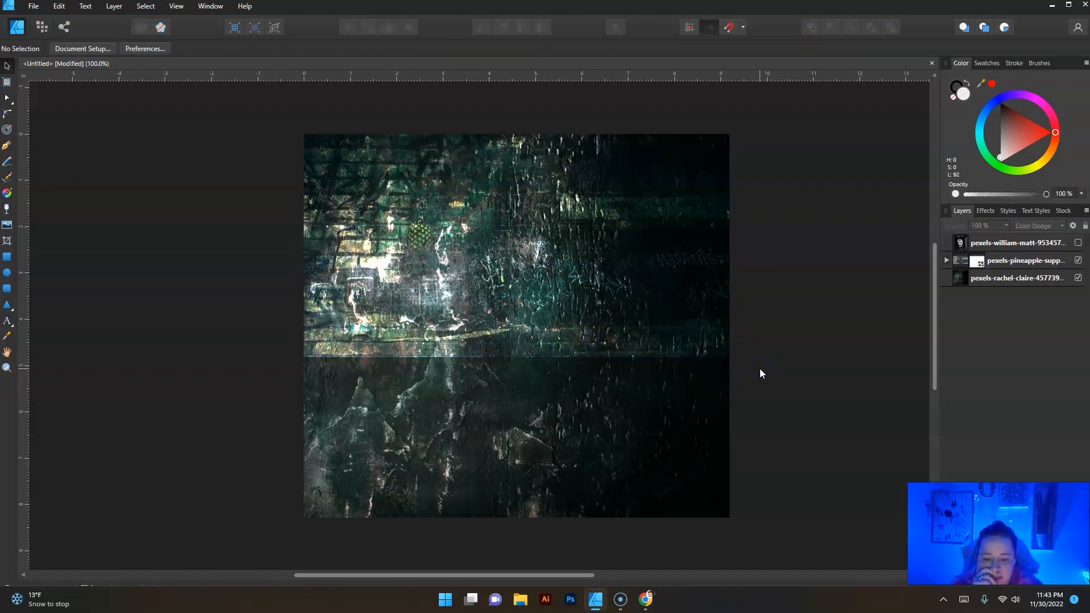
{"action": "left_click", "coordinate": [722, 329]}
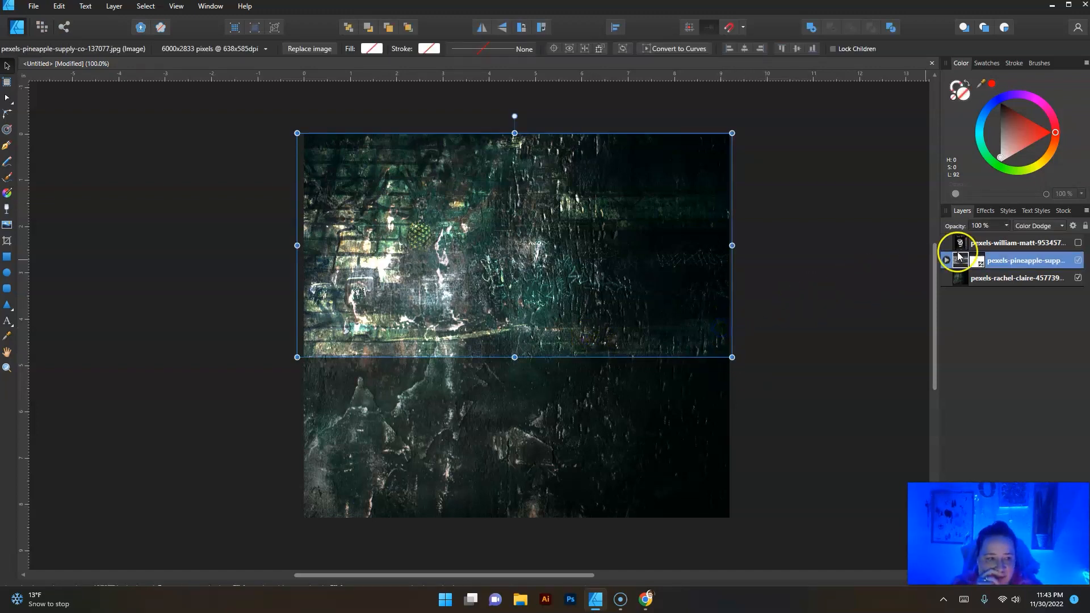
{"action": "left_click", "coordinate": [1061, 227]}
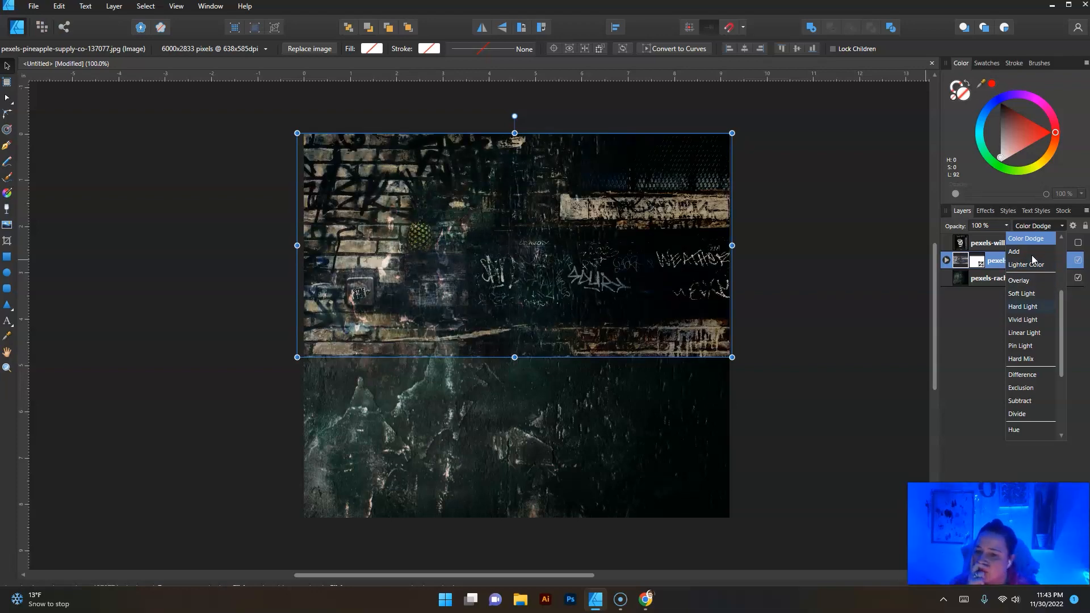
{"action": "key", "text": "Down"}
{"action": "key", "text": "Down"}
{"action": "key", "text": "Down"}
{"action": "key", "text": "Down"}
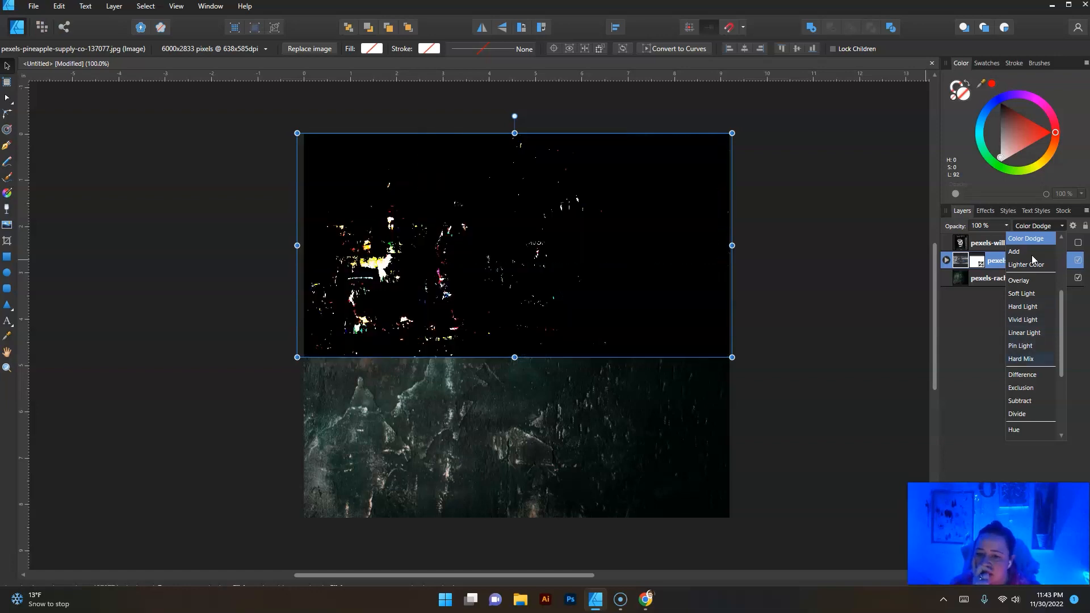
{"action": "key", "text": "Down"}
{"action": "key", "text": "Down"}
{"action": "key", "text": "Down"}
{"action": "key", "text": "Down"}
{"action": "key", "text": "Down"}
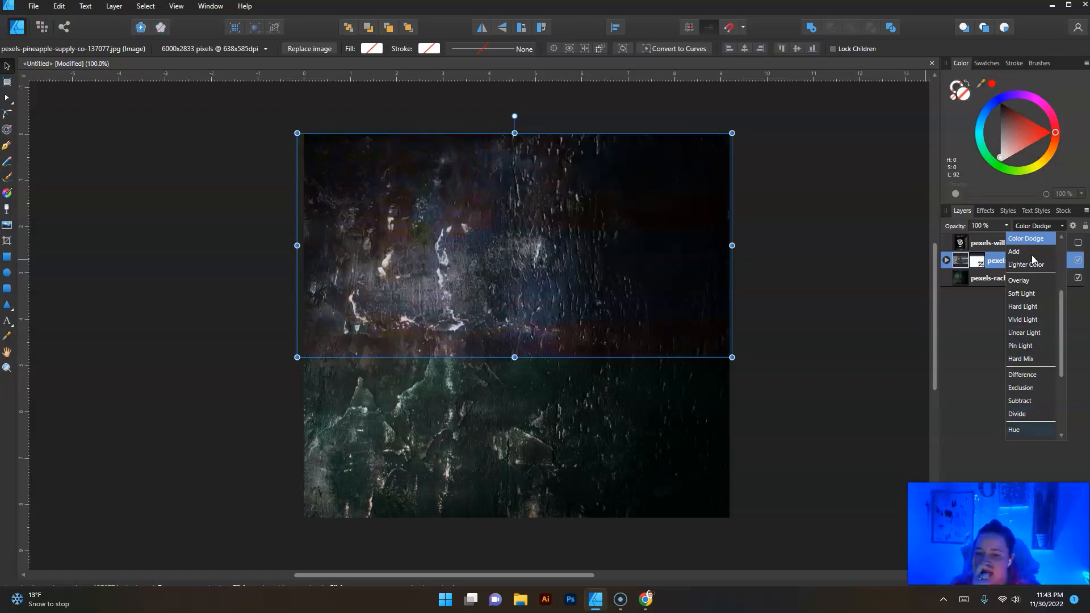
{"action": "key", "text": "Down"}
{"action": "key", "text": "Down"}
{"action": "key", "text": "Down"}
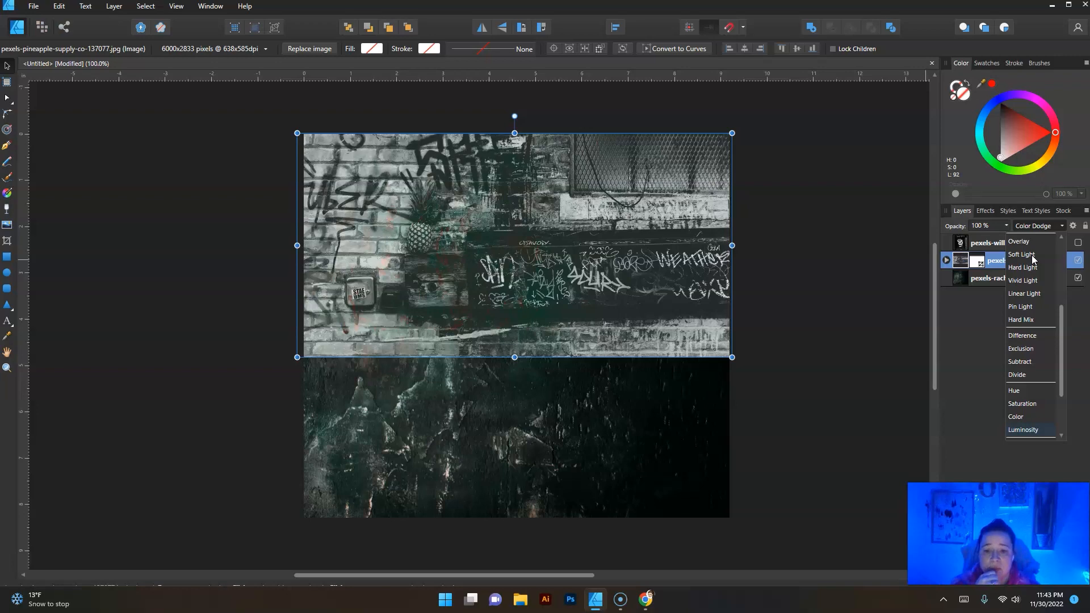
{"action": "key", "text": "Down"}
{"action": "key", "text": "Down"}
{"action": "key", "text": "Down"}
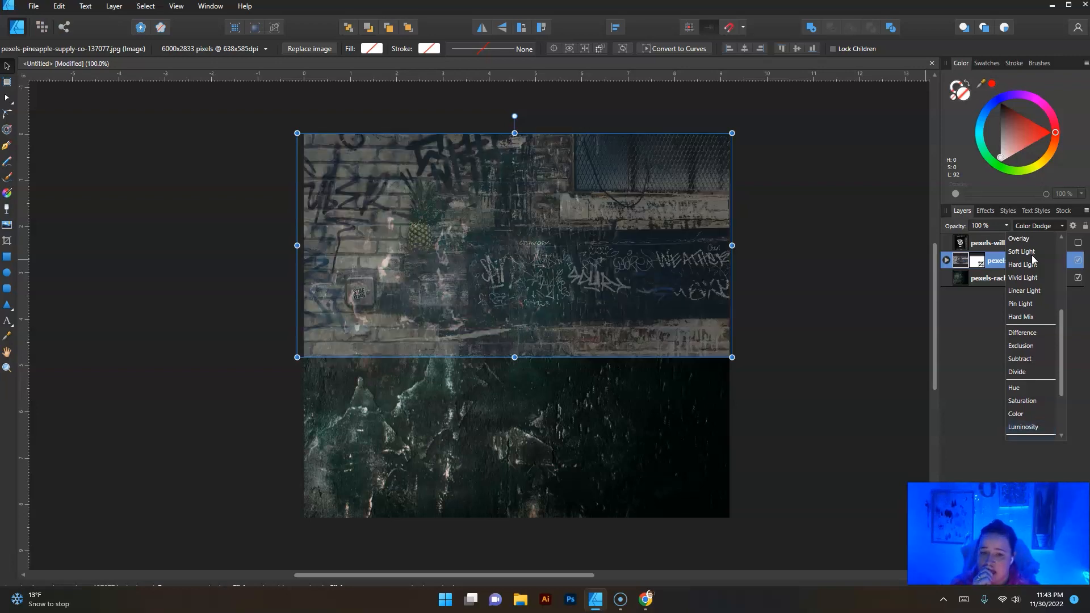
{"action": "key", "text": "Down"}
{"action": "key", "text": "Down"}
{"action": "key", "text": "Down"}
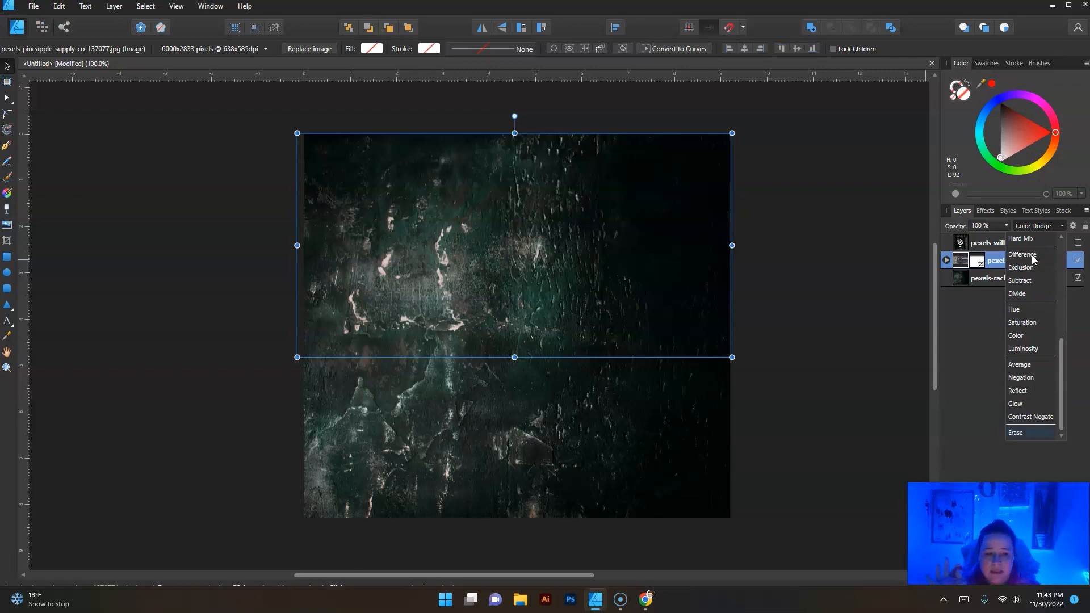
Step: Set the graffiti brick wall photo's blend mode to Pin Light
{"action": "key", "text": "Up"}
{"action": "key", "text": "Up"}
{"action": "key", "text": "Up"}
{"action": "key", "text": "Up"}
{"action": "key", "text": "Up"}
{"action": "key", "text": "Up"}
{"action": "key", "text": "Up"}
{"action": "key", "text": "Up"}
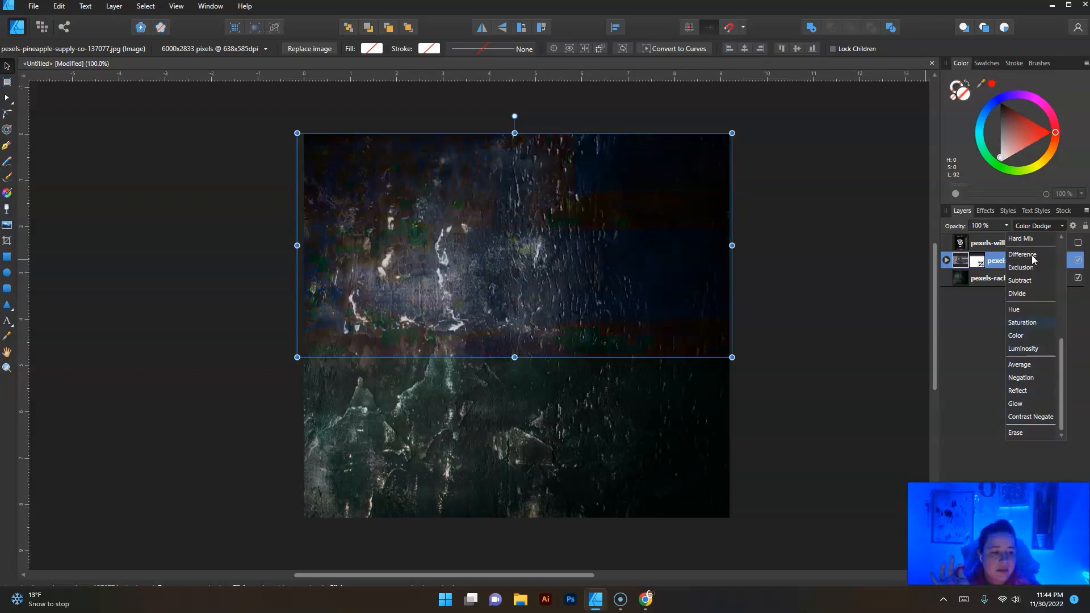
{"action": "key", "text": "Up"}
{"action": "key", "text": "Up"}
{"action": "key", "text": "Up"}
{"action": "key", "text": "Up"}
{"action": "key", "text": "Up"}
{"action": "key", "text": "Up"}
{"action": "key", "text": "Up"}
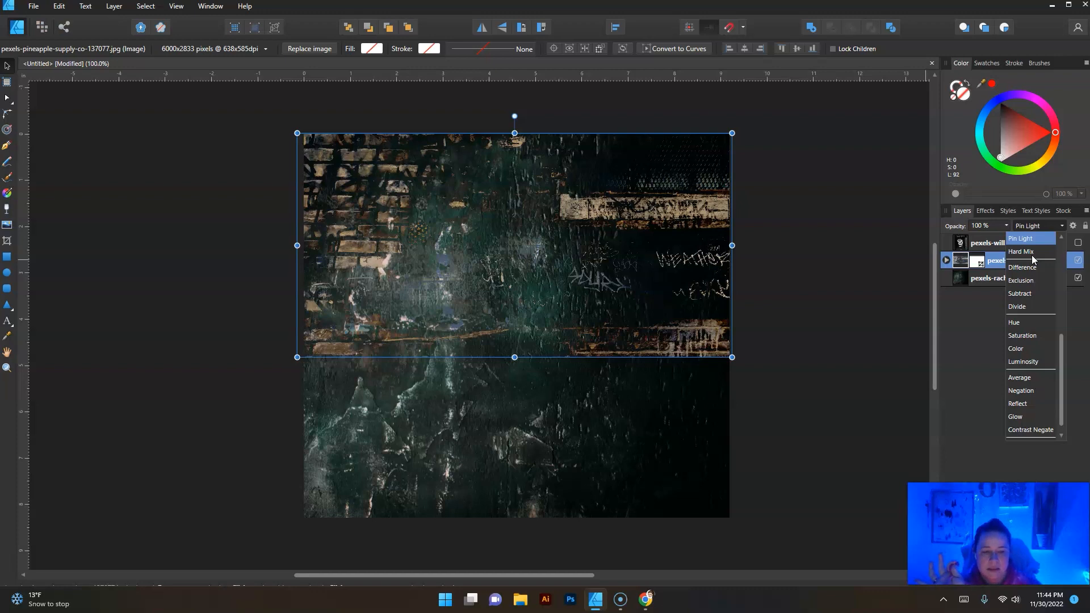
{"action": "left_click", "coordinate": [831, 251]}
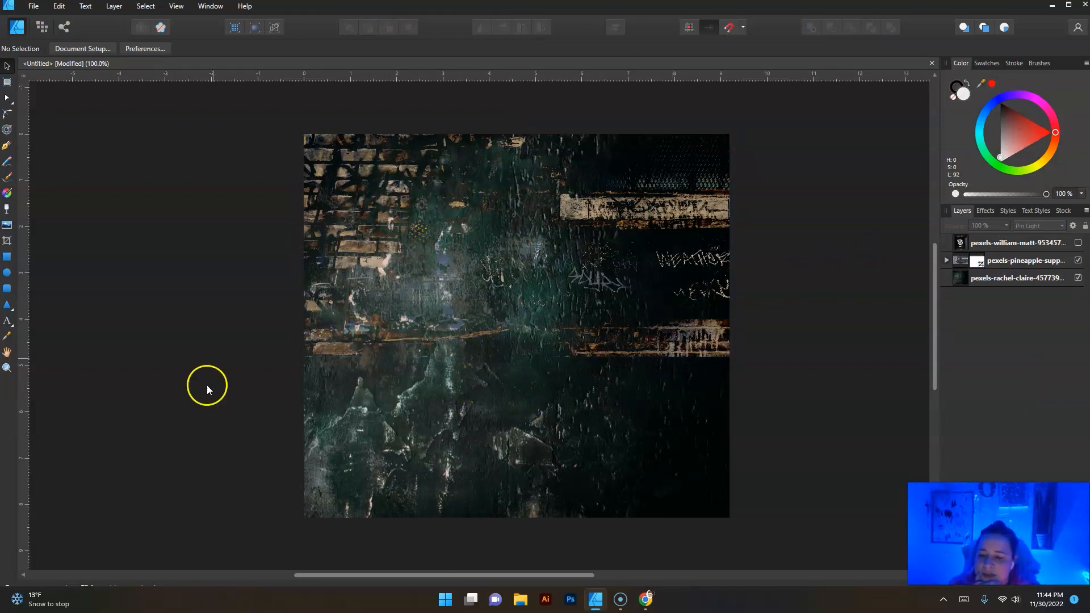
Step: Examine the blended wall textures up close around the brick photo's lower edge, and return to the whole canvas
{"action": "left_click", "coordinate": [6, 369]}
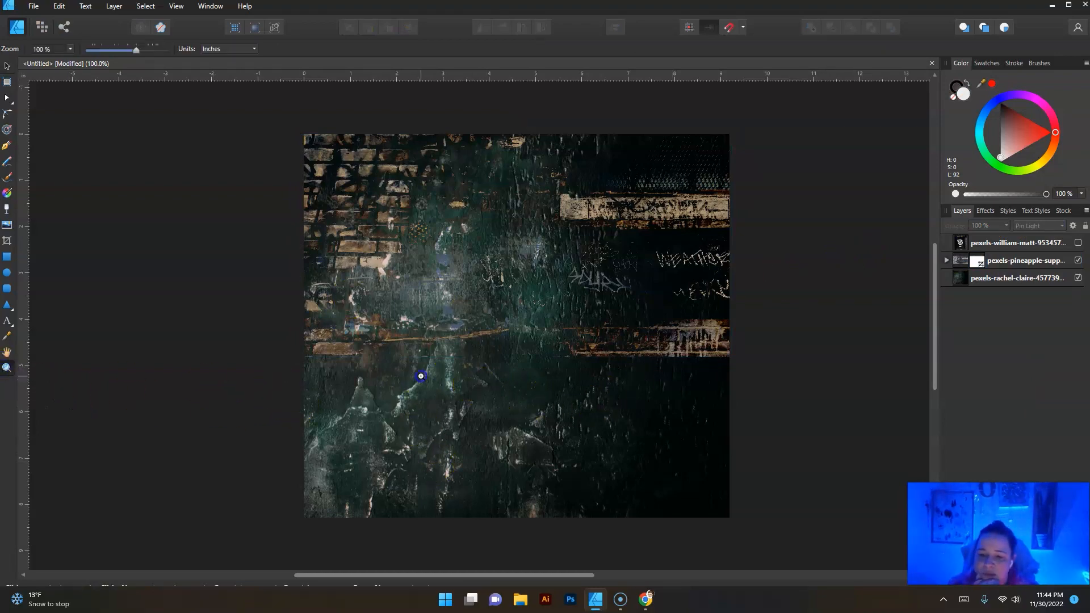
{"action": "left_click_drag", "start_coordinate": [418, 377], "coordinate": [675, 333]}
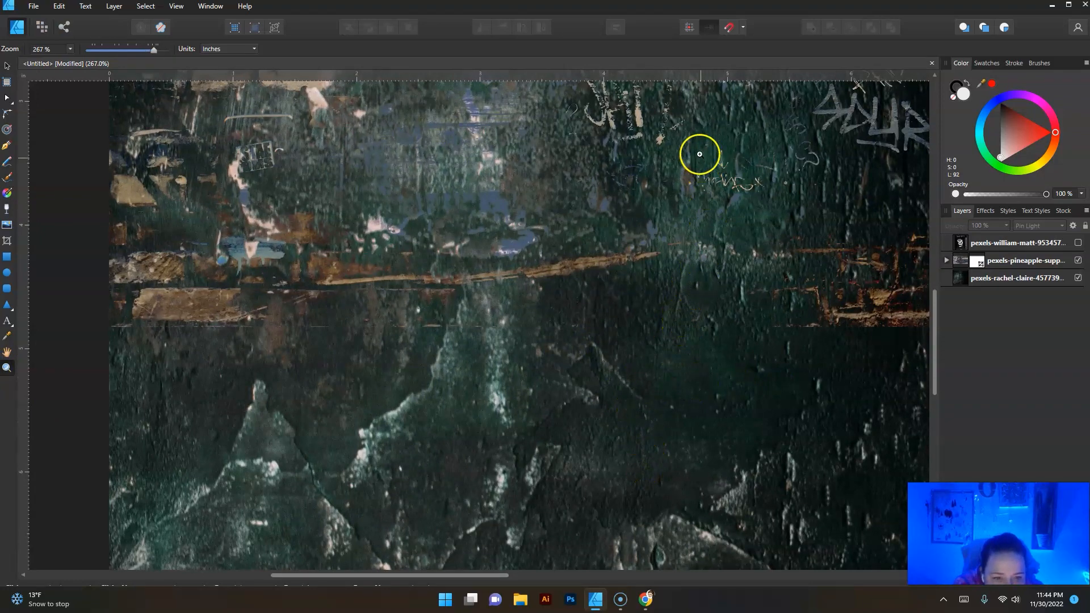
{"action": "double_click", "coordinate": [6, 357]}
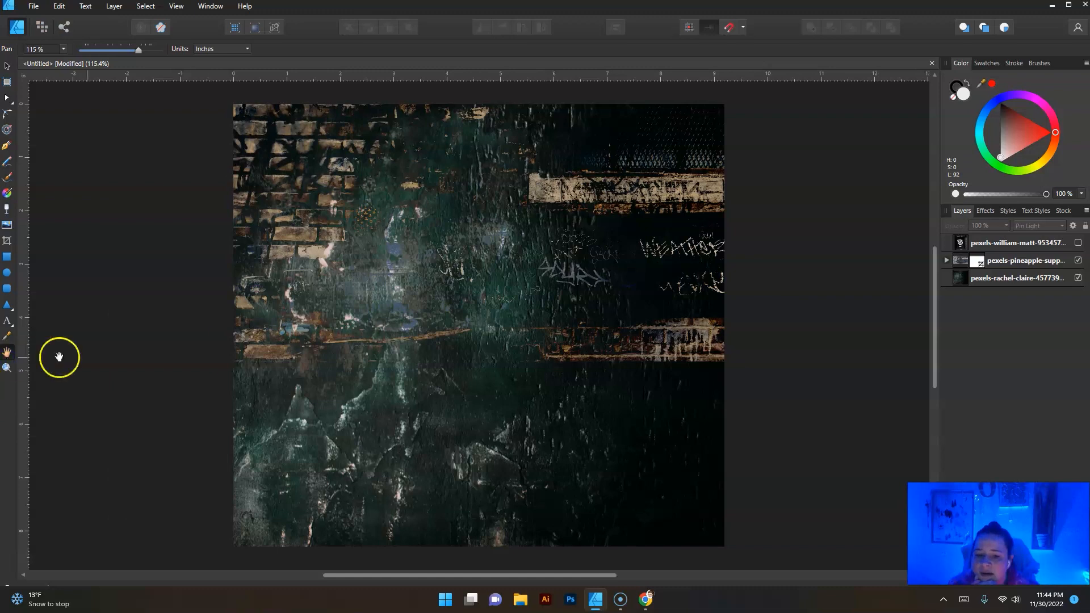
Step: Show the punk rock skull photo and move it from the canvas's lower edge to the upper middle
{"action": "left_click", "coordinate": [6, 66]}
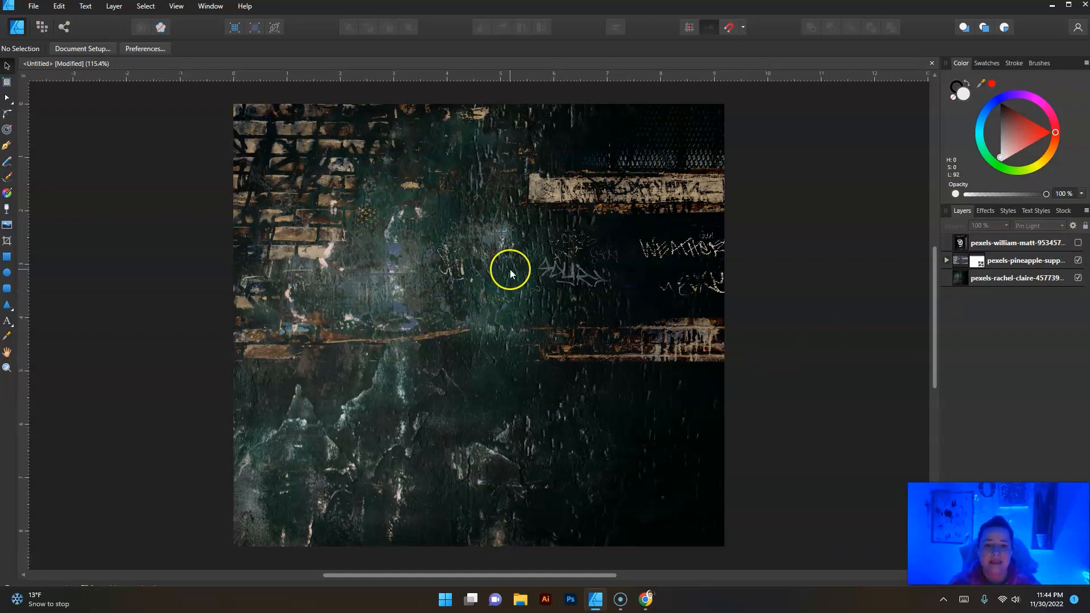
{"action": "left_click", "coordinate": [1078, 243]}
{"action": "left_click", "coordinate": [439, 495]}
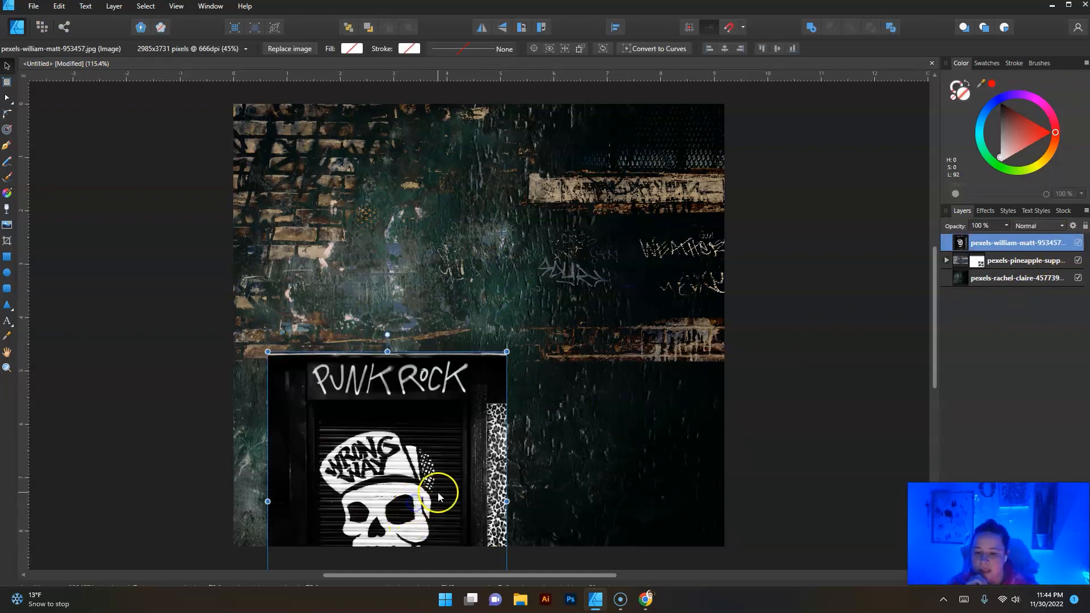
{"action": "left_click_drag", "start_coordinate": [439, 496], "coordinate": [530, 324]}
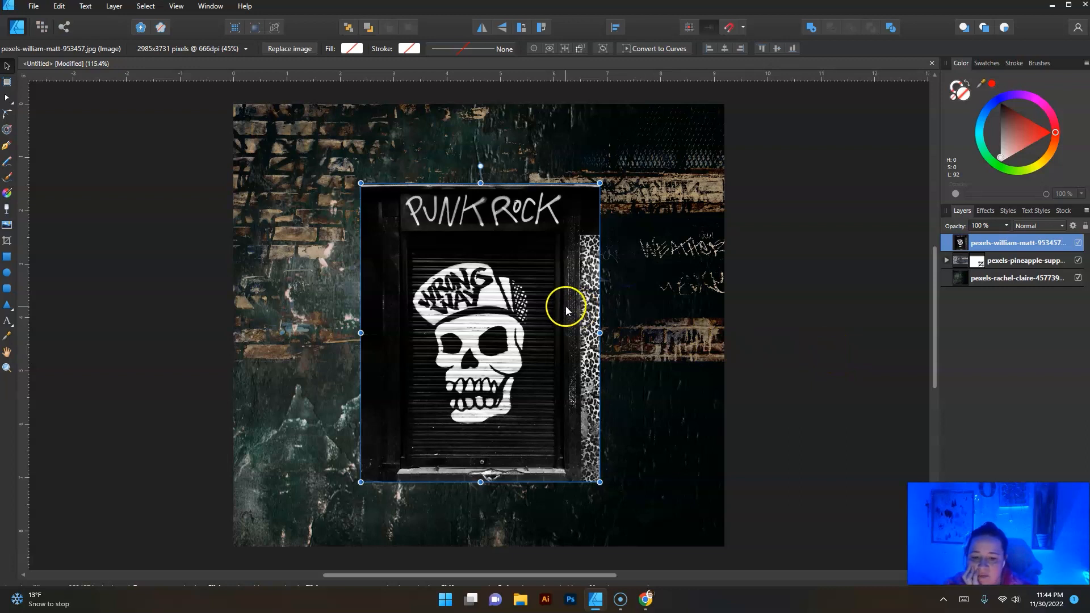
{"action": "left_click_drag", "start_coordinate": [565, 306], "coordinate": [566, 256]}
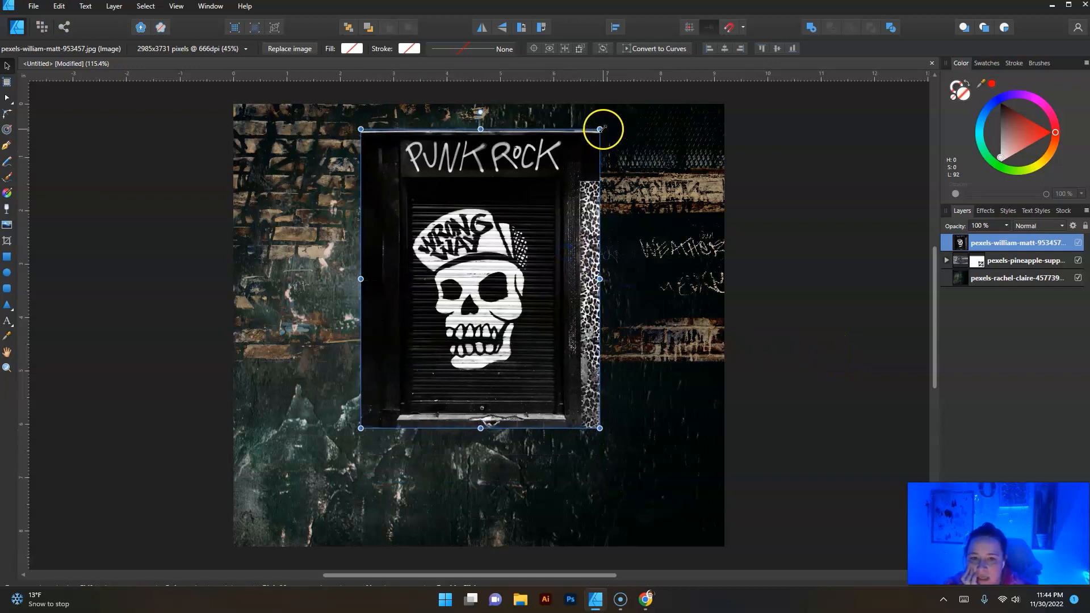
Step: Shrink the punk rock skull photo to 42% and centre it horizontally on the canvas
{"action": "left_click_drag", "start_coordinate": [599, 129], "coordinate": [591, 153]}
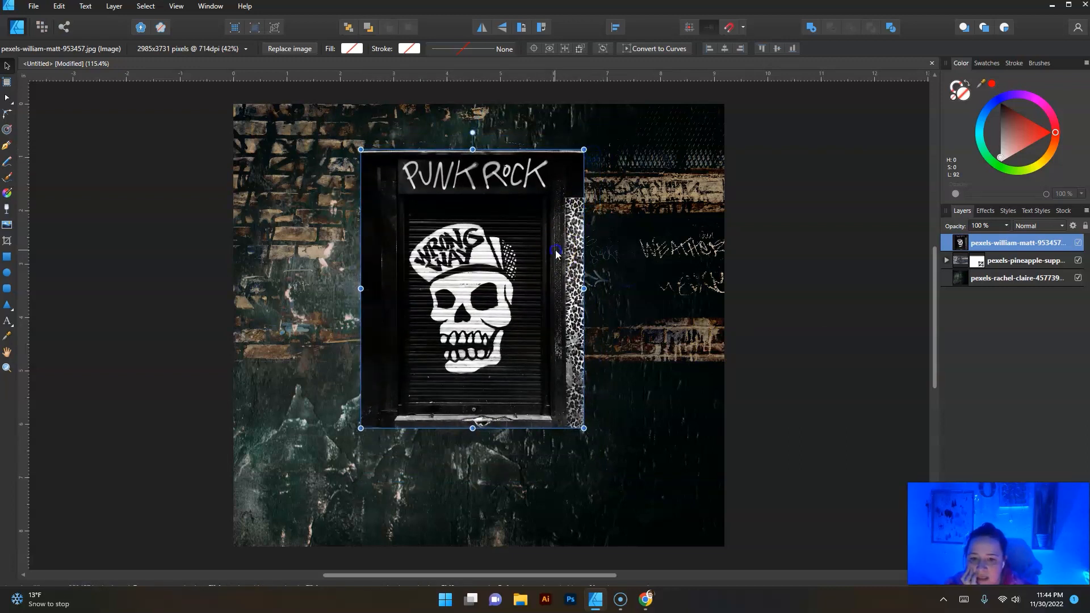
{"action": "left_click_drag", "start_coordinate": [556, 251], "coordinate": [561, 251]}
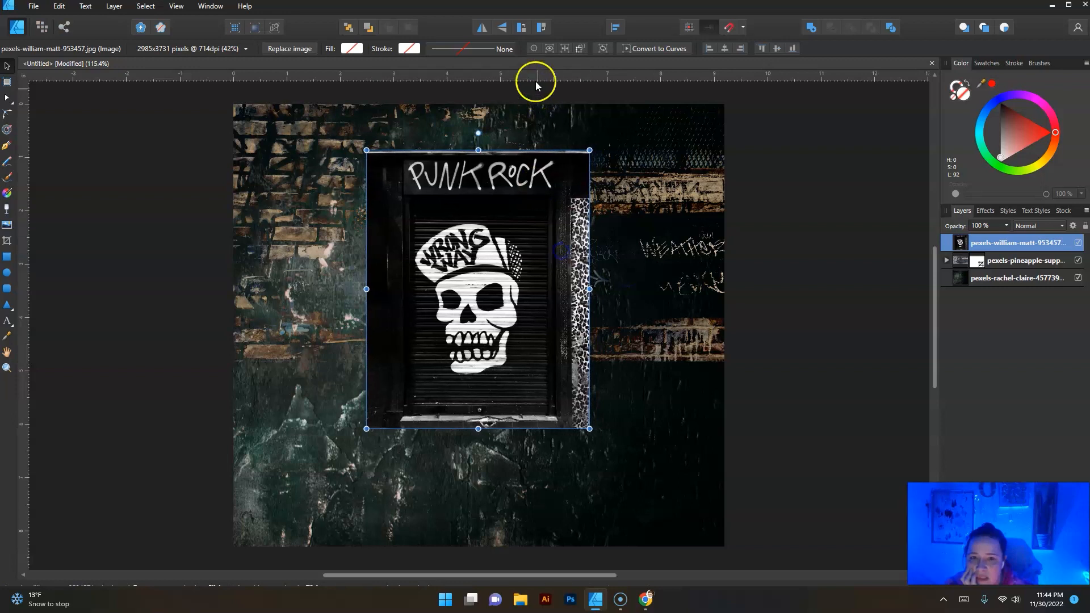
{"action": "left_click", "coordinate": [617, 27]}
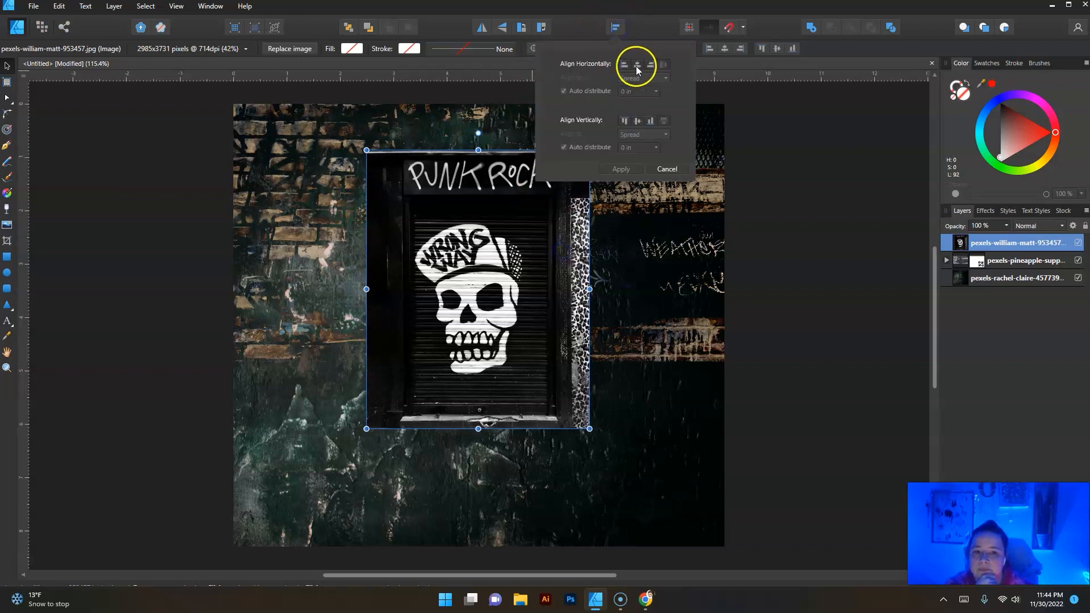
{"action": "left_click", "coordinate": [637, 64]}
{"action": "left_click", "coordinate": [622, 169]}
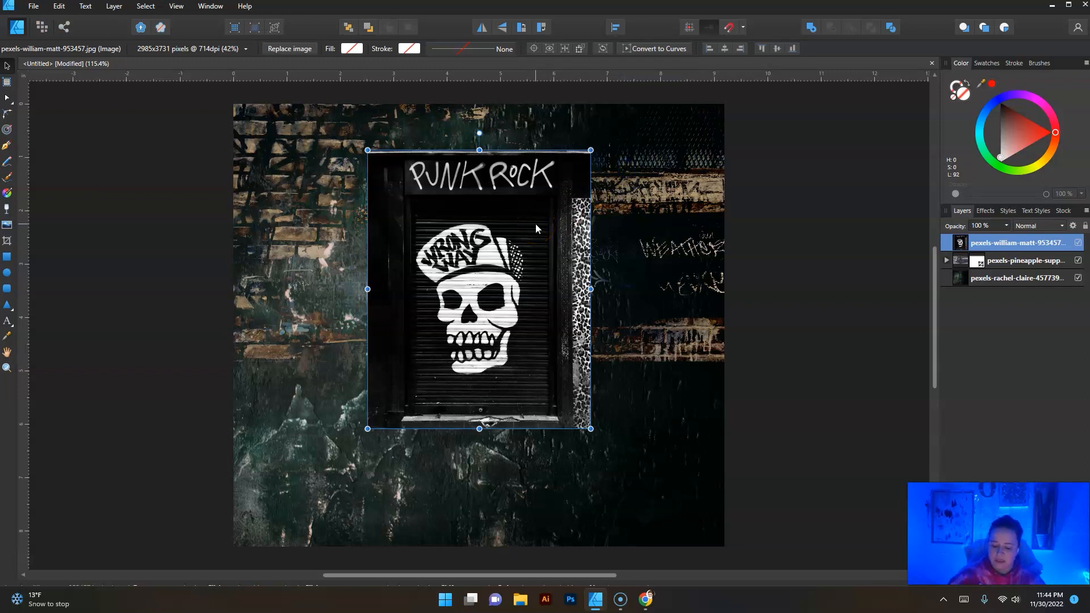
Step: Duplicate the punk rock skull photo in place
{"action": "key", "text": "ctrl+j"}
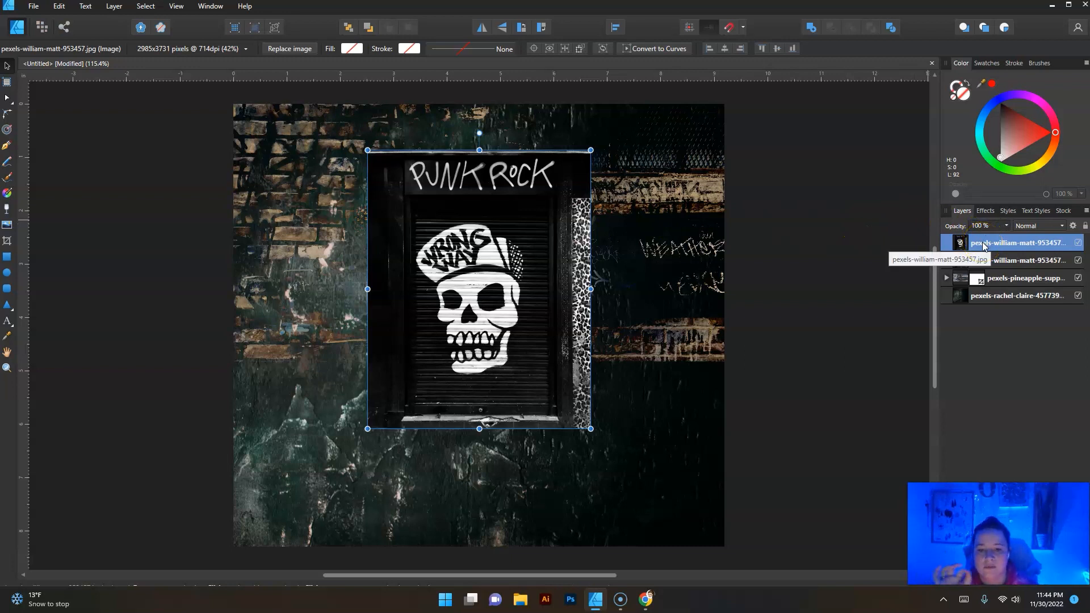
{"action": "left_click", "coordinate": [1078, 244]}
{"action": "left_click", "coordinate": [1063, 226]}
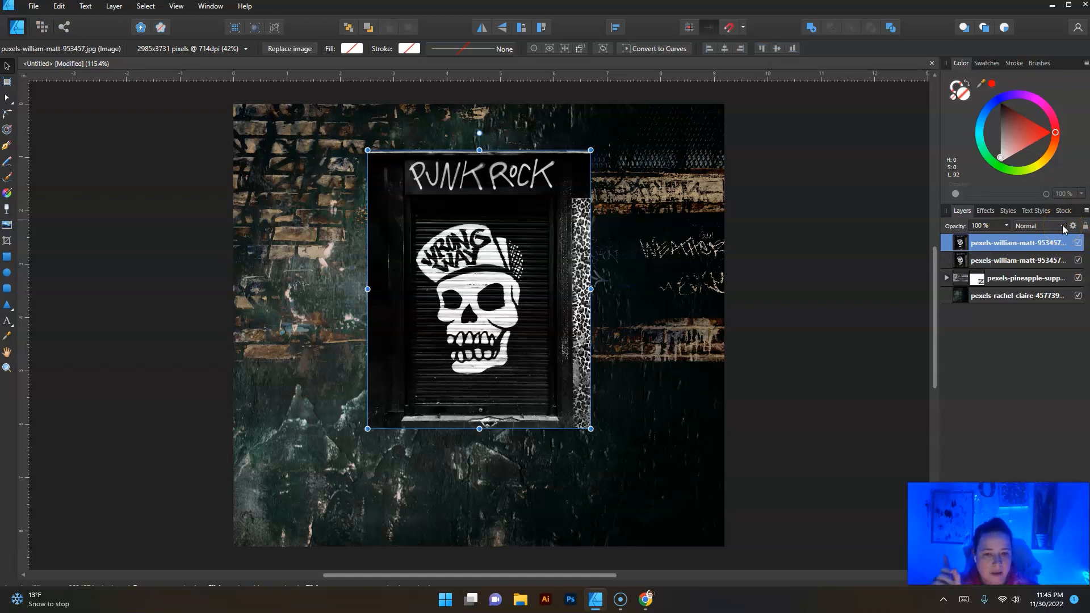
Step: Preview the available blend modes, from Darken through Contrast Negate, on the upper copy of the punk rock skull photo
{"action": "left_click", "coordinate": [1063, 226]}
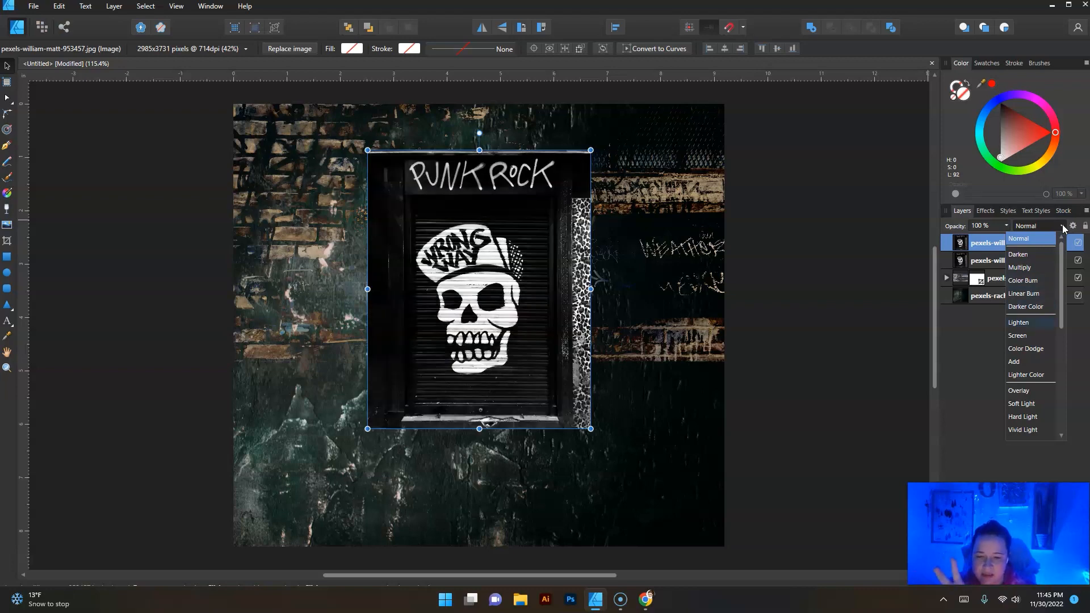
{"action": "key", "text": "Down"}
{"action": "key", "text": "Down"}
{"action": "key", "text": "Down"}
{"action": "key", "text": "Down"}
{"action": "key", "text": "Down"}
{"action": "key", "text": "Down"}
{"action": "key", "text": "Down"}
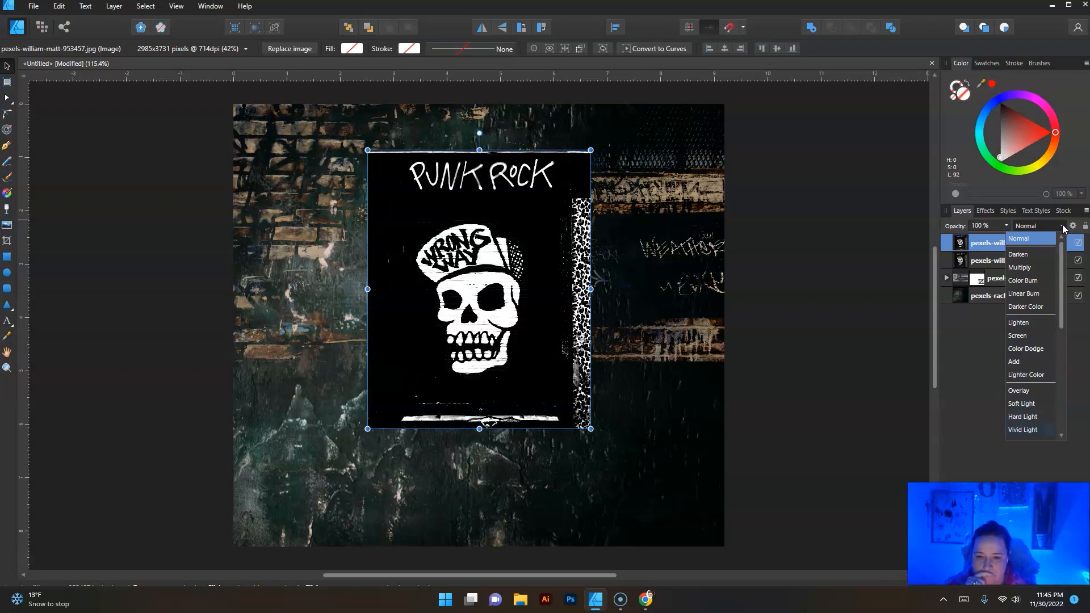
{"action": "key", "text": "Down"}
{"action": "key", "text": "Down"}
{"action": "key", "text": "Down"}
{"action": "key", "text": "Down"}
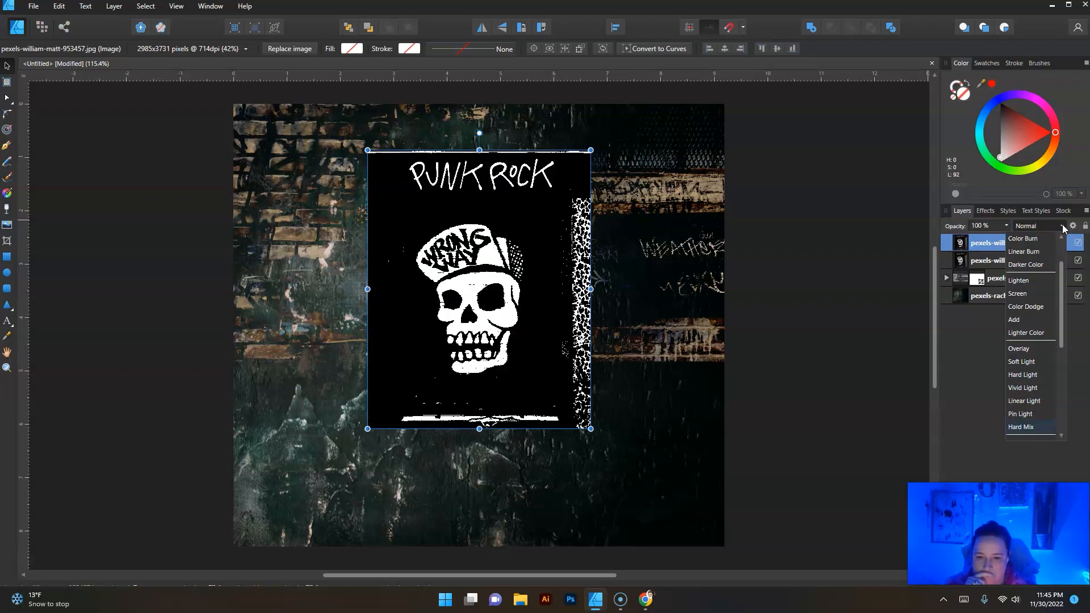
{"action": "key", "text": "Down"}
{"action": "key", "text": "Down"}
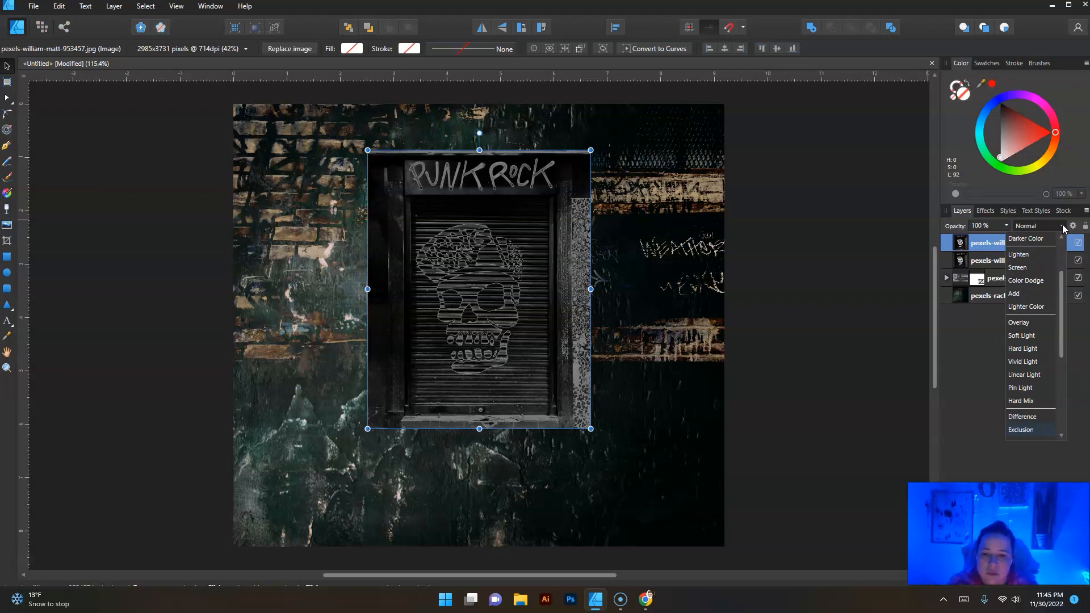
{"action": "key", "text": "Down"}
{"action": "key", "text": "Down"}
{"action": "key", "text": "Down"}
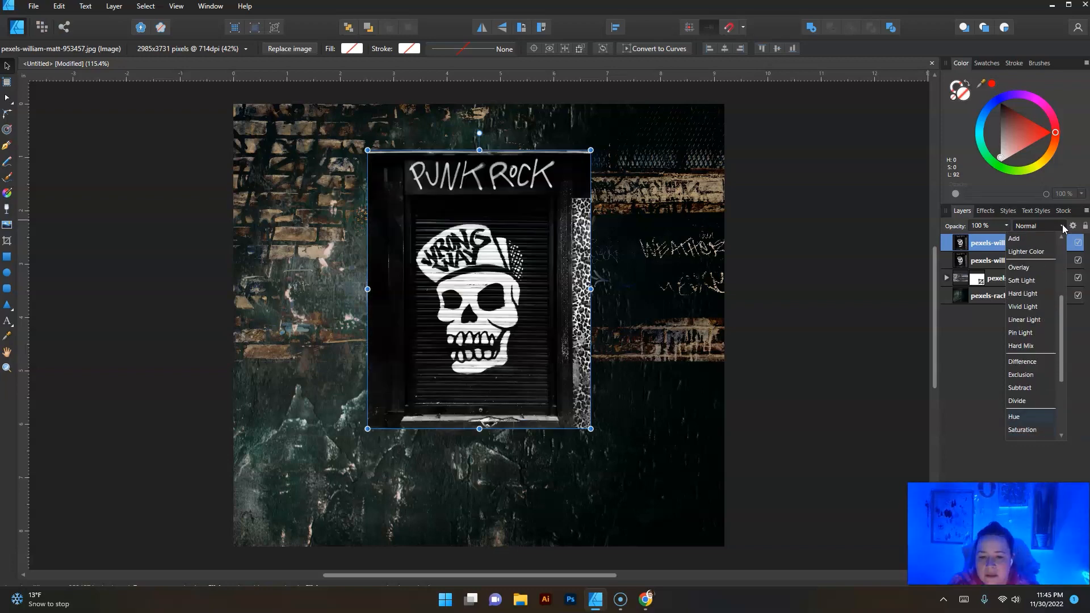
{"action": "key", "text": "Down"}
{"action": "key", "text": "Down"}
{"action": "key", "text": "Down"}
{"action": "key", "text": "Down"}
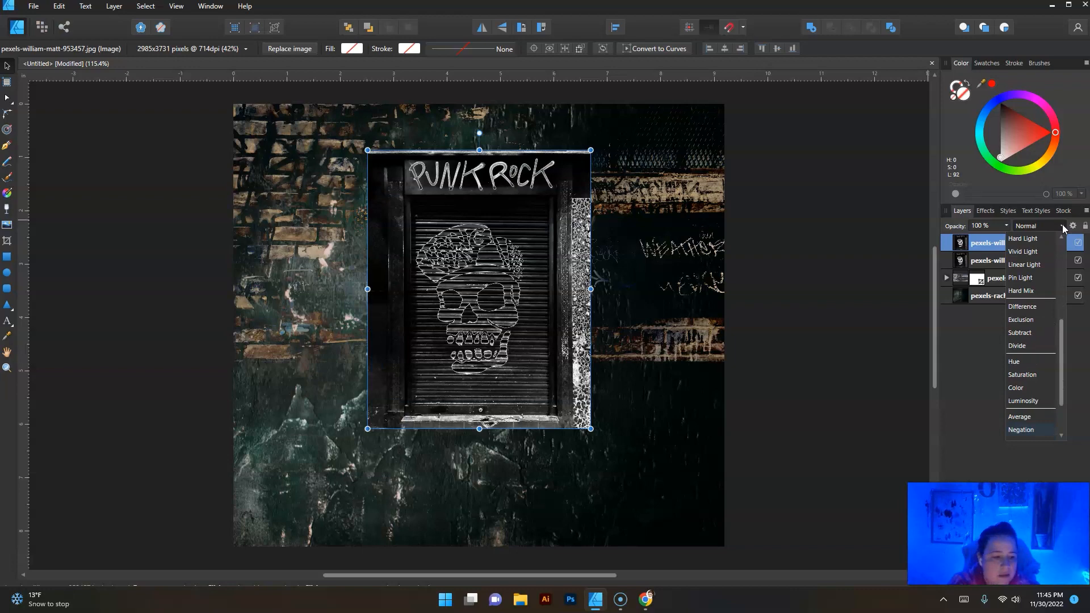
{"action": "key", "text": "Down"}
{"action": "key", "text": "Down"}
{"action": "key", "text": "Down"}
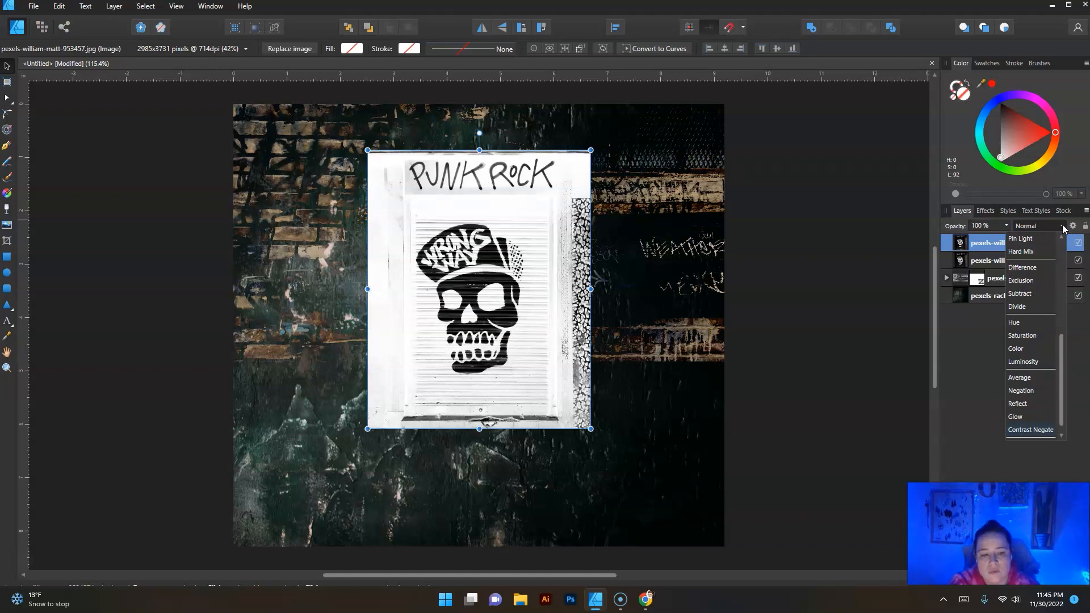
{"action": "key", "text": "Down"}
{"action": "key", "text": "Up"}
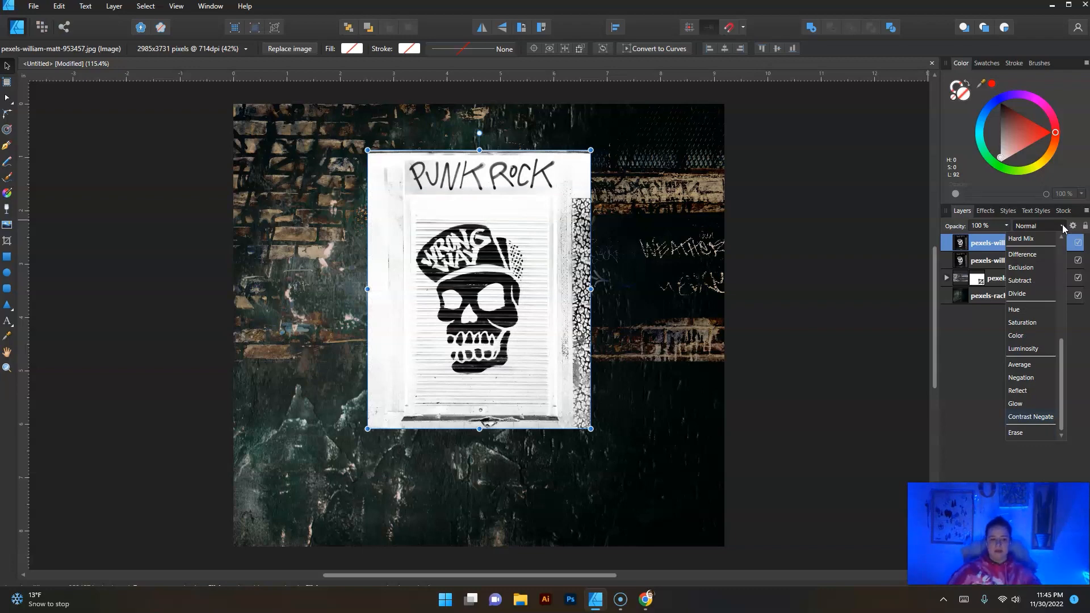
Step: Compare the remaining blend mode candidates and set the upper skull photo copy to Exclusion
{"action": "key", "text": "Up"}
{"action": "key", "text": "Up"}
{"action": "key", "text": "Up"}
{"action": "key", "text": "Up"}
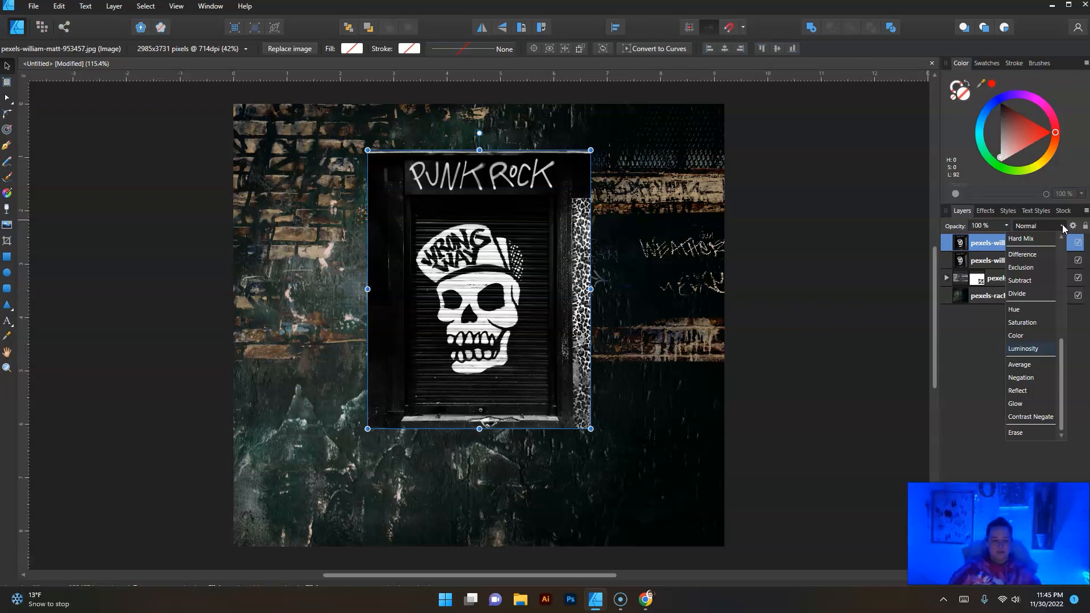
{"action": "key", "text": "Down"}
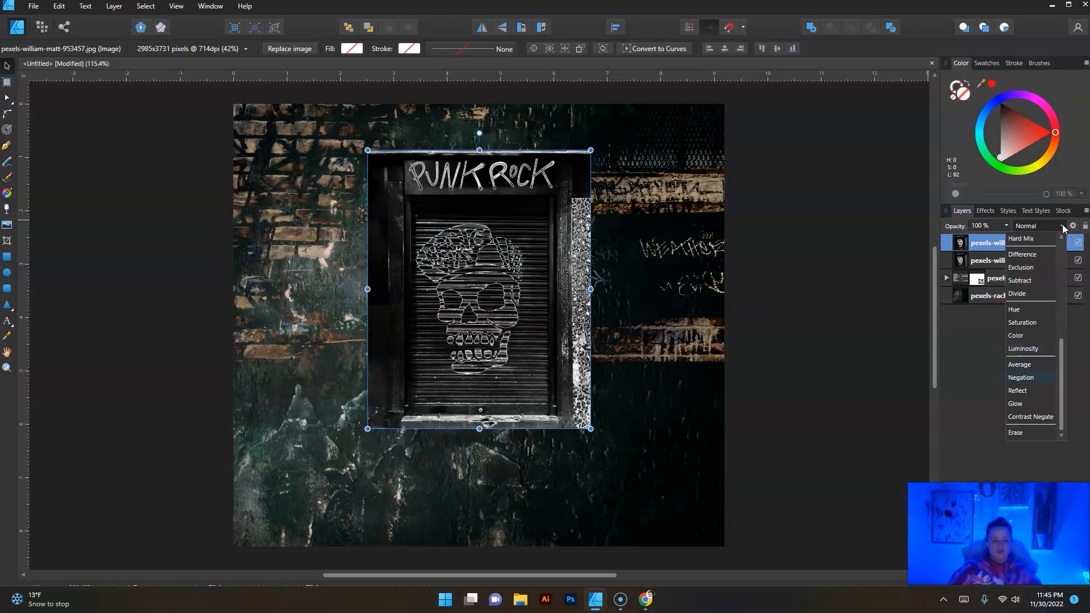
{"action": "key", "text": "Up"}
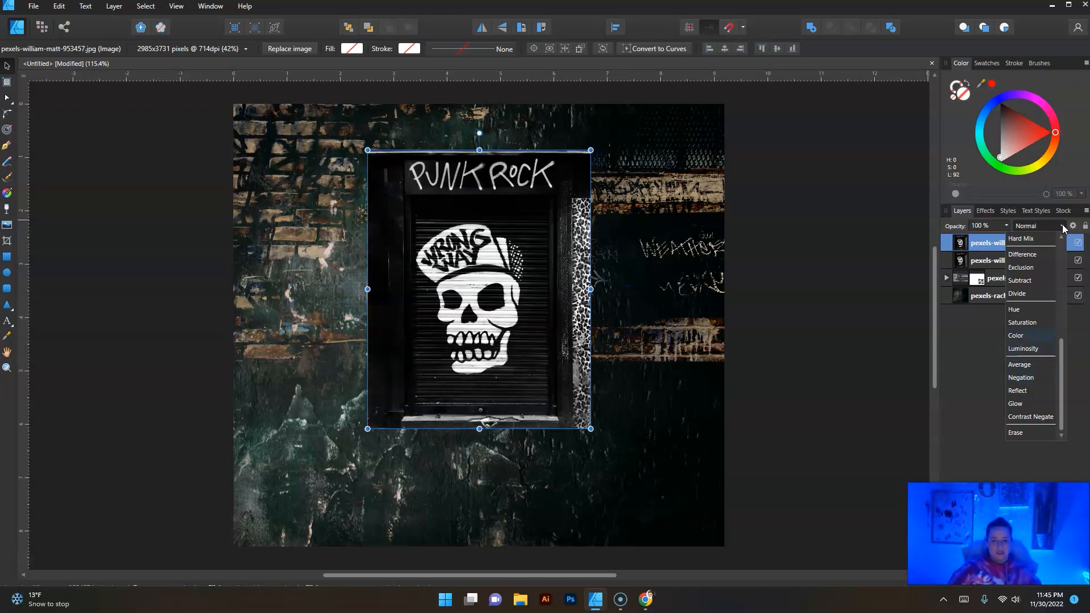
{"action": "key", "text": "Up"}
{"action": "key", "text": "Up"}
{"action": "key", "text": "Up"}
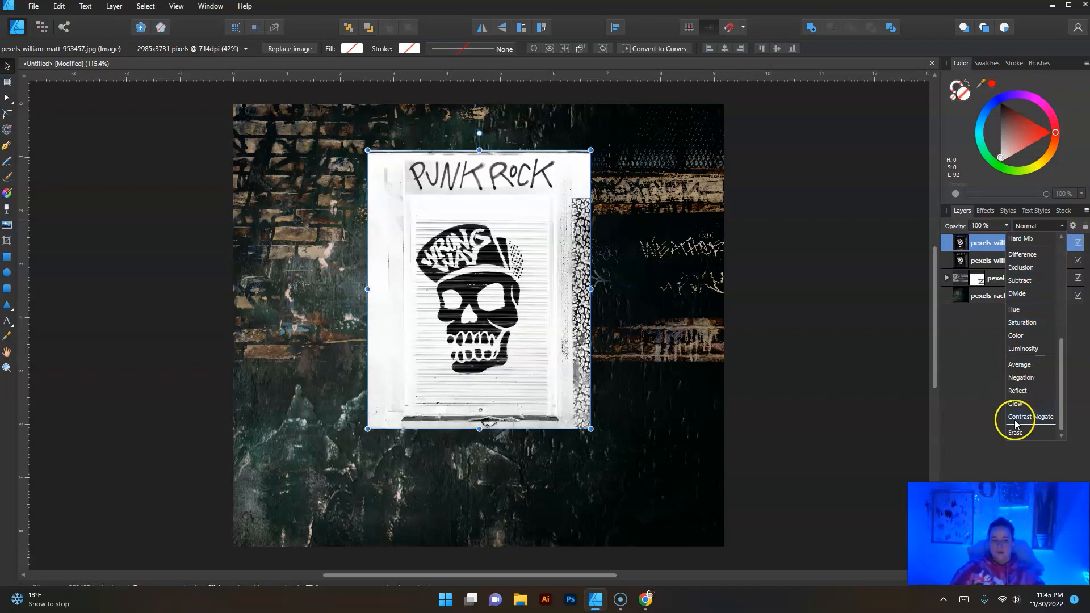
{"action": "left_click", "coordinate": [1016, 269]}
{"action": "left_click", "coordinate": [842, 315]}
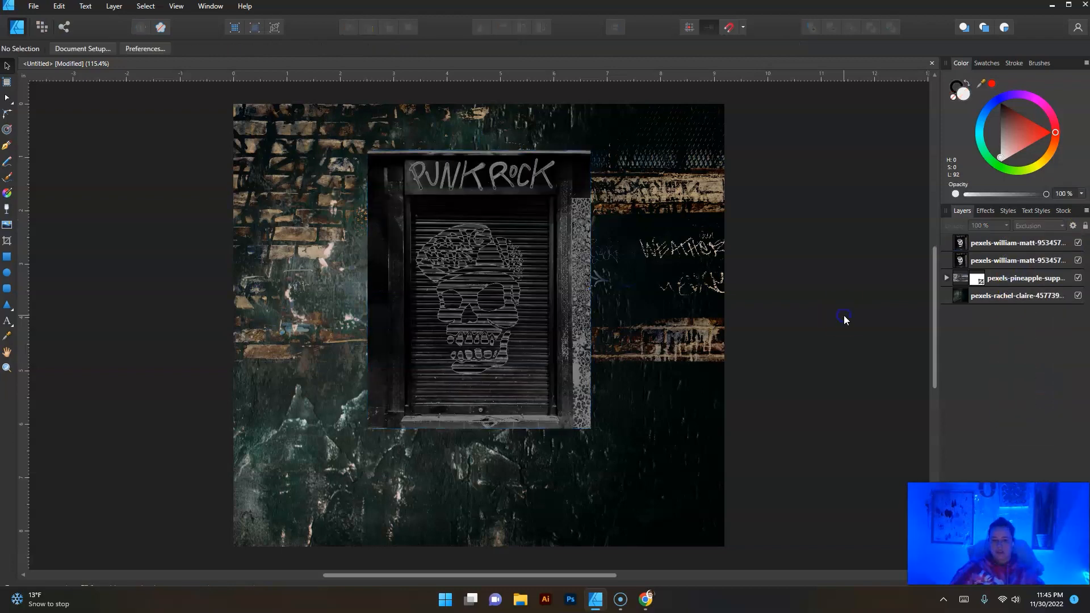
Step: Group the two stacked punk rock skull photo layers together
{"action": "left_click", "coordinate": [979, 243]}
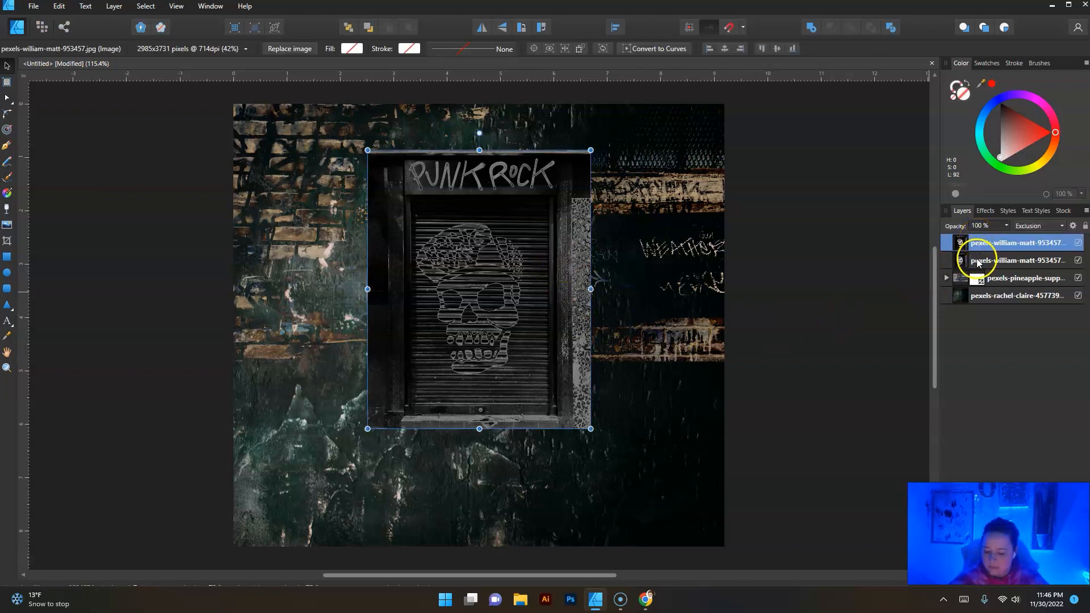
{"action": "left_click", "coordinate": [976, 260], "text": "shift"}
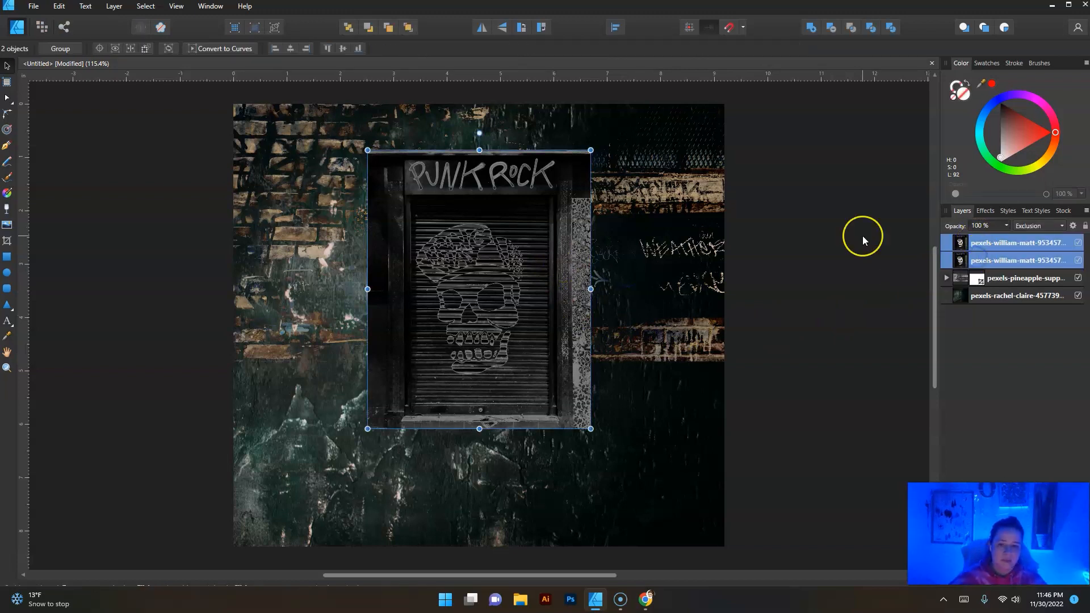
{"action": "key", "text": "ctrl+g"}
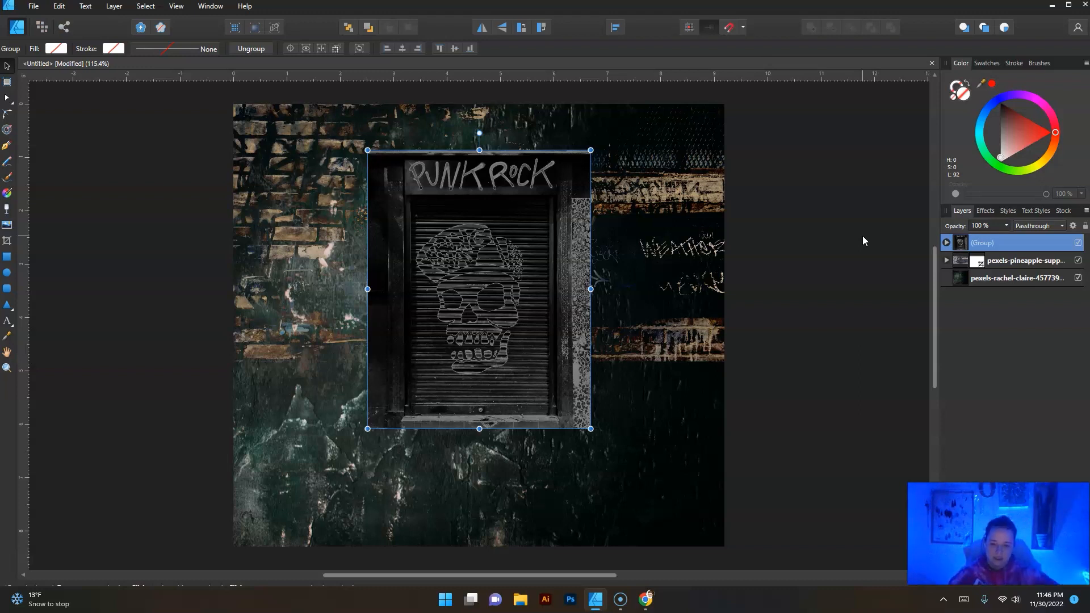
{"action": "left_click", "coordinate": [861, 236]}
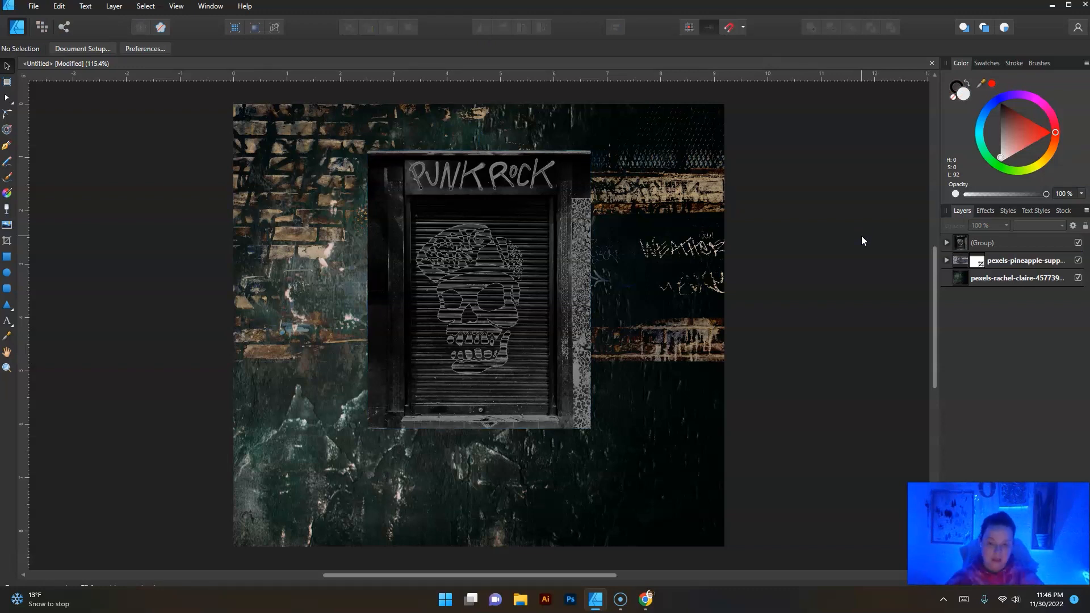
Step: With the skull photo group selected, switch to the Pixel Persona's Erase Brush and load the last 128 px brush from the Engraving category
{"action": "left_click", "coordinate": [976, 243]}
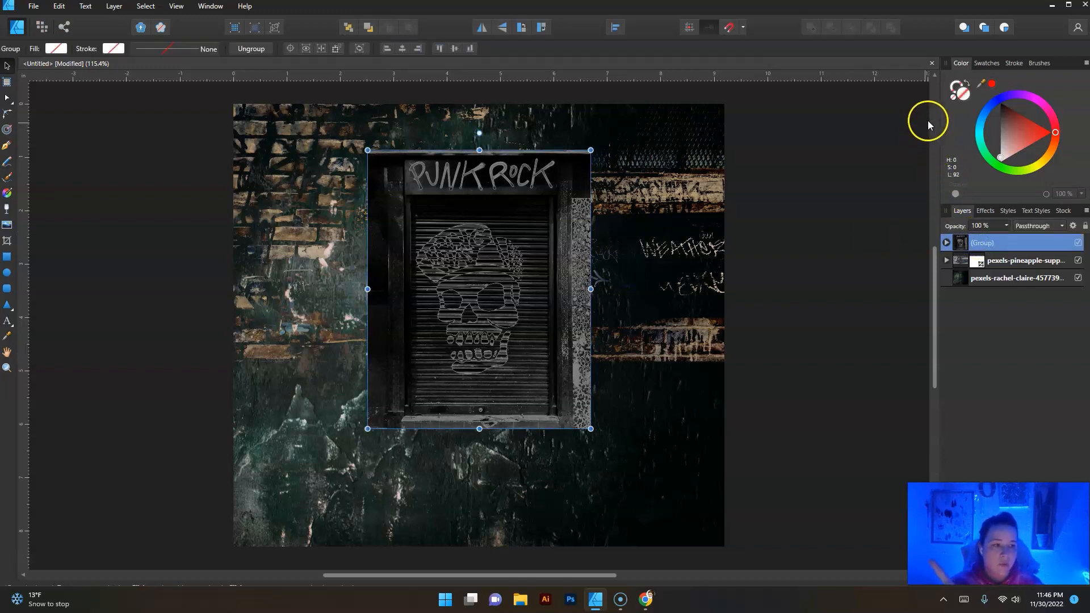
{"action": "left_click", "coordinate": [42, 27]}
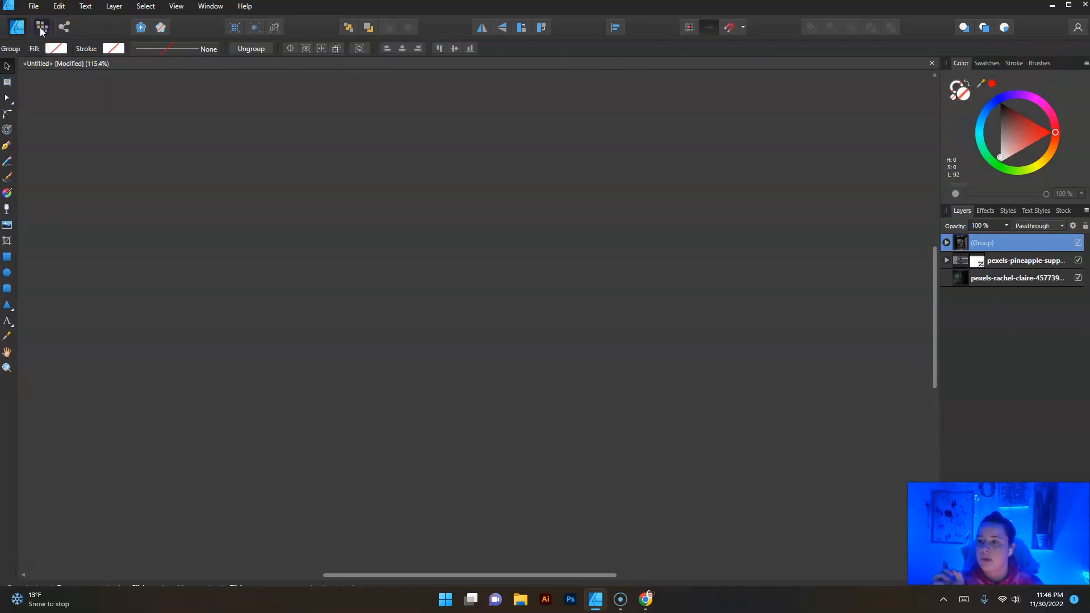
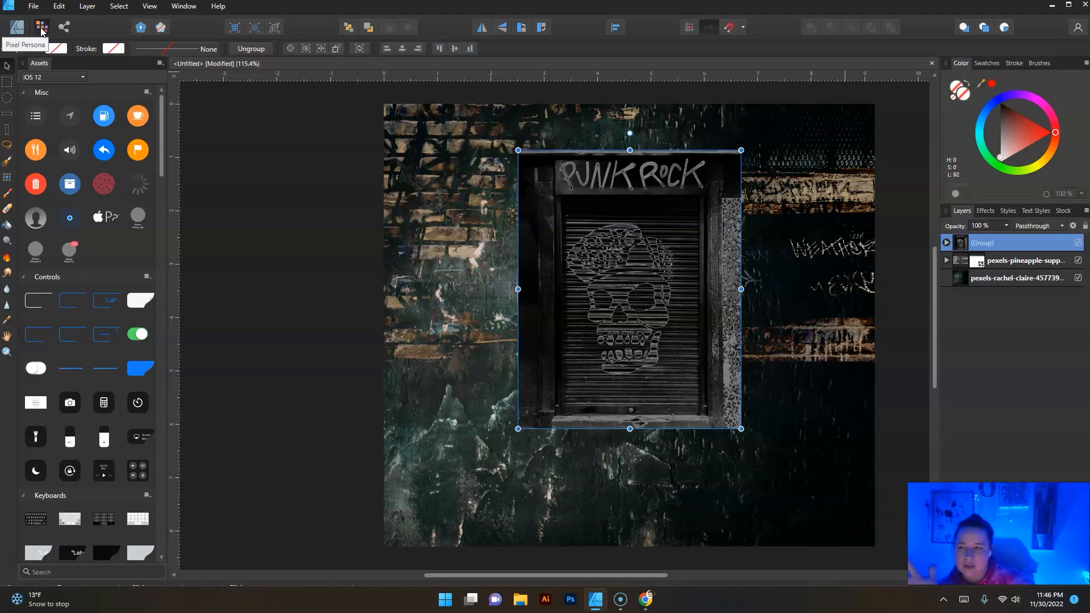
{"action": "left_click", "coordinate": [8, 210]}
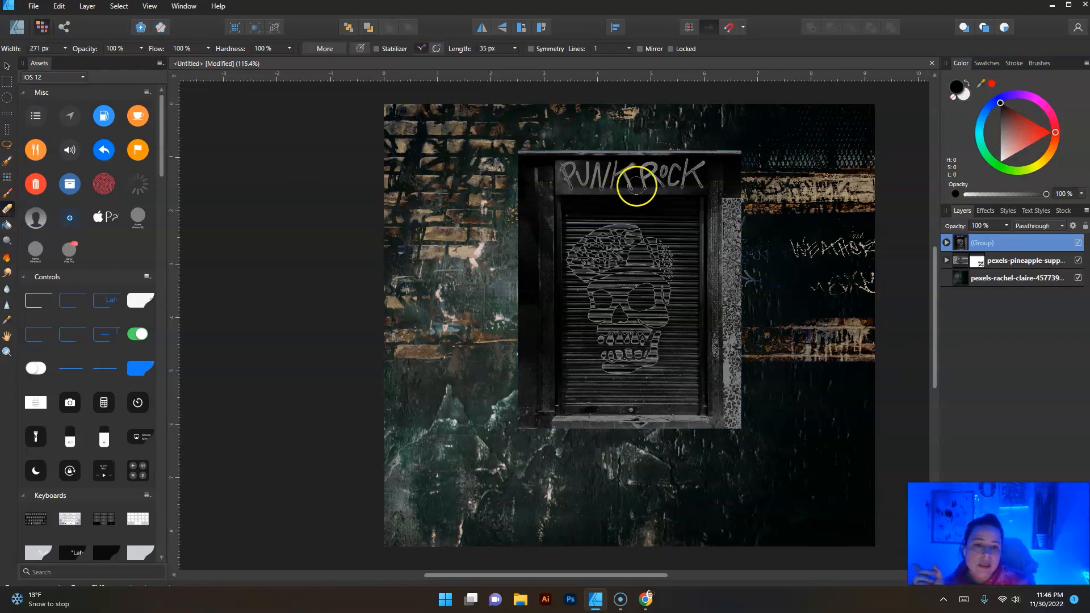
{"action": "left_click", "coordinate": [1040, 63]}
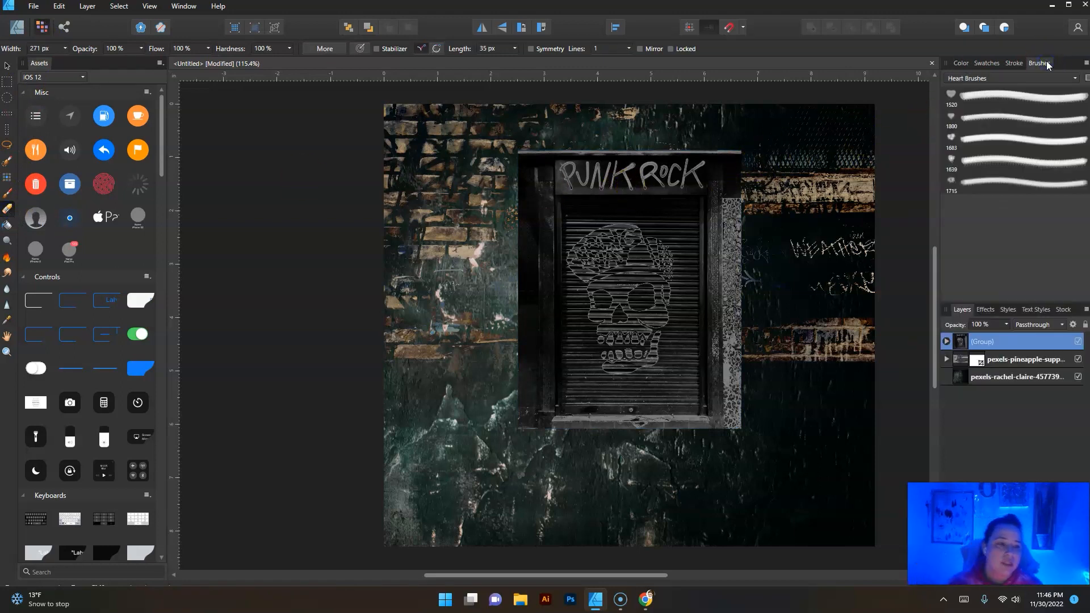
{"action": "left_click", "coordinate": [1045, 78]}
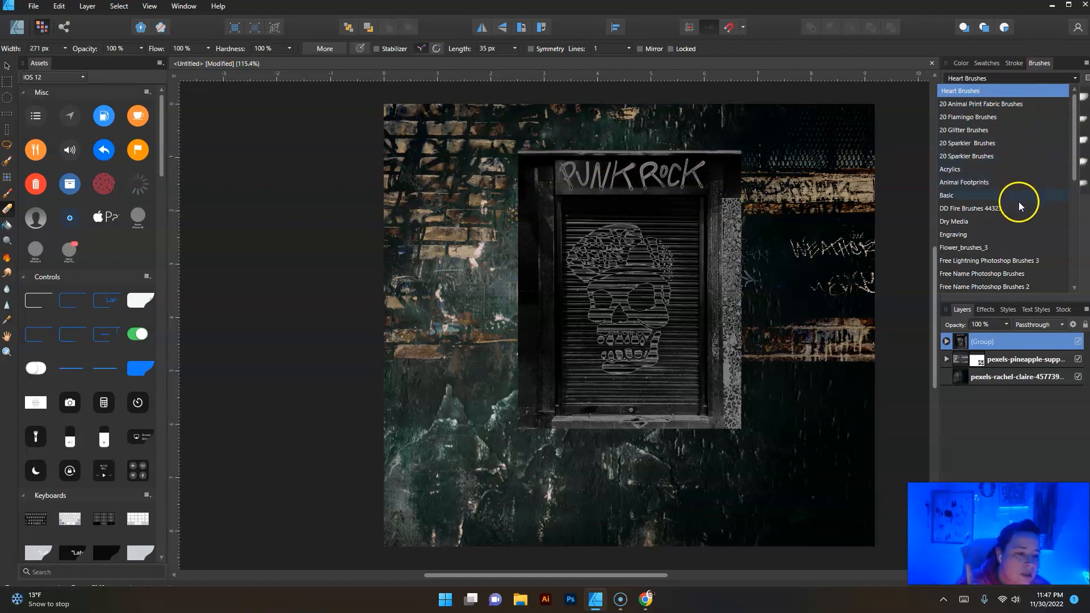
{"action": "left_click", "coordinate": [1018, 235]}
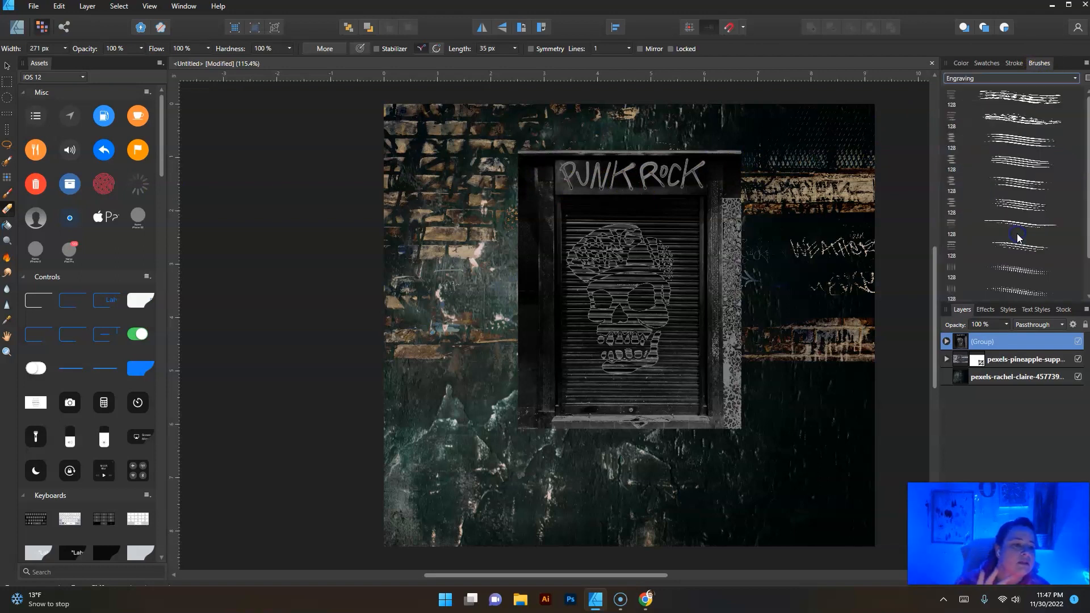
{"action": "scroll", "coordinate": [1018, 239], "scroll_direction": "down", "scroll_amount": 1}
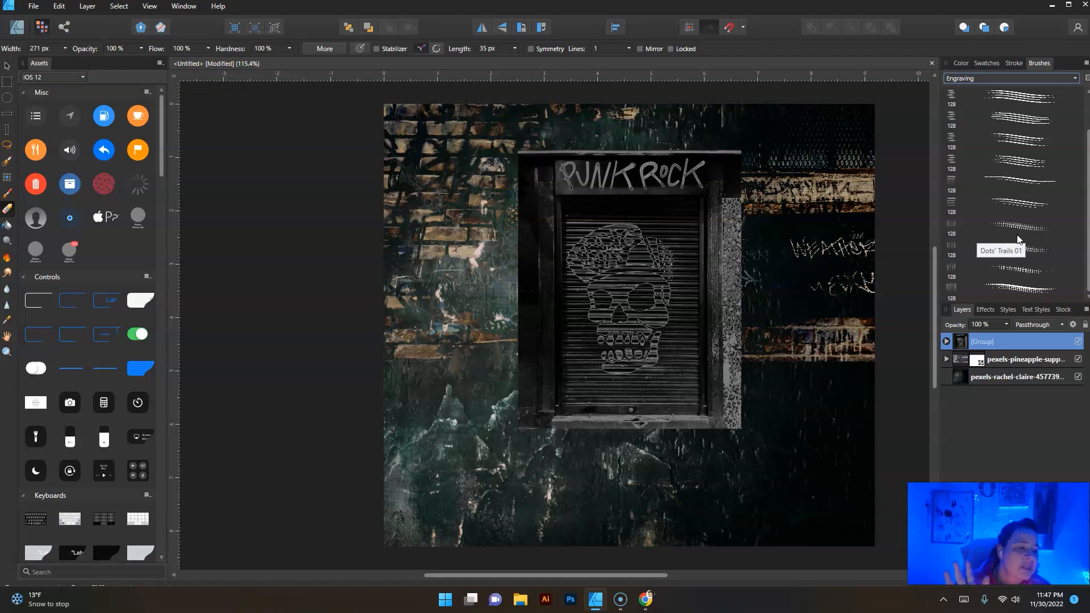
{"action": "left_click", "coordinate": [1019, 288]}
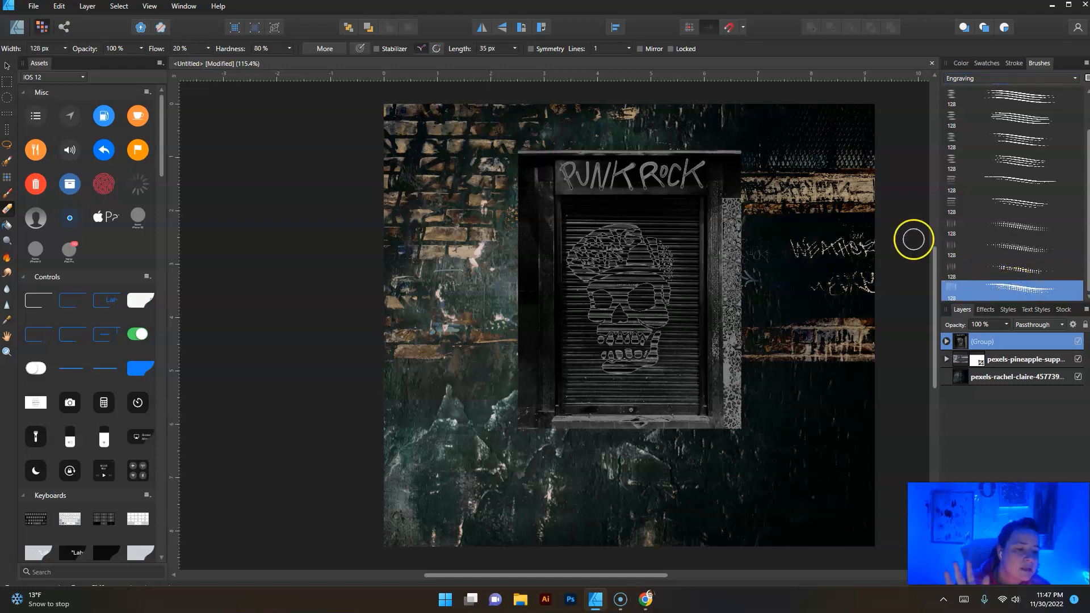
Step: Set the Erase Brush width to 203 px
{"action": "left_click", "coordinate": [139, 48]}
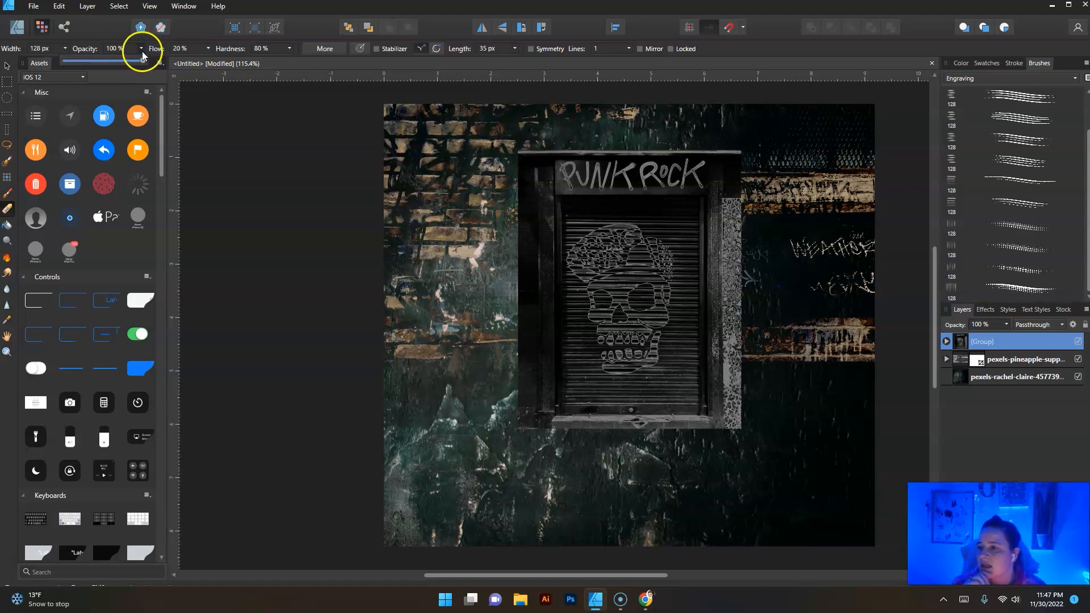
{"action": "left_click", "coordinate": [66, 50]}
{"action": "left_click_drag", "start_coordinate": [66, 51], "coordinate": [74, 62]}
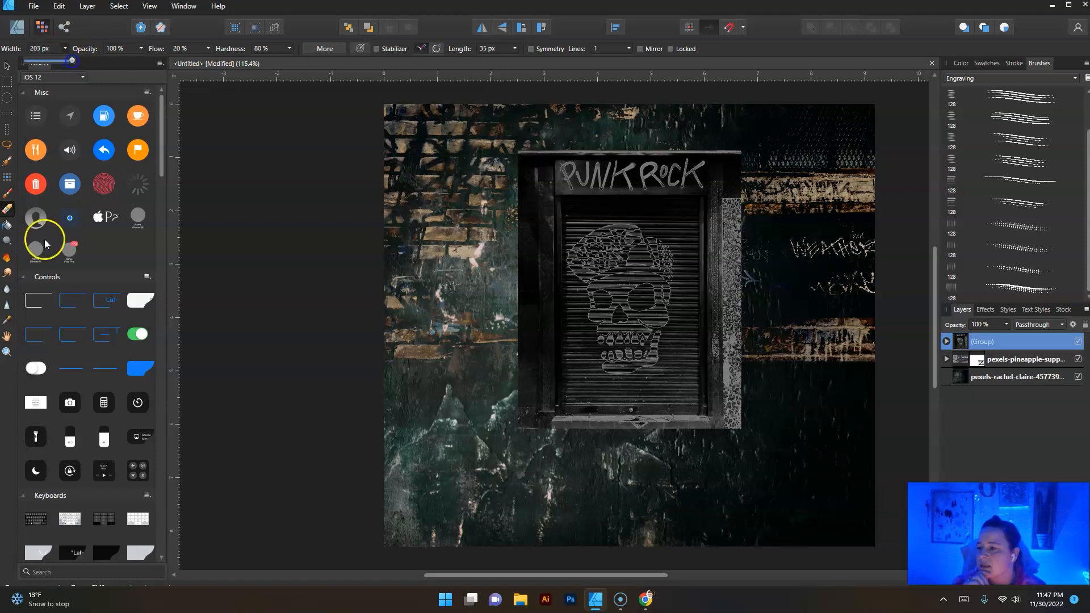
{"action": "left_click", "coordinate": [12, 210]}
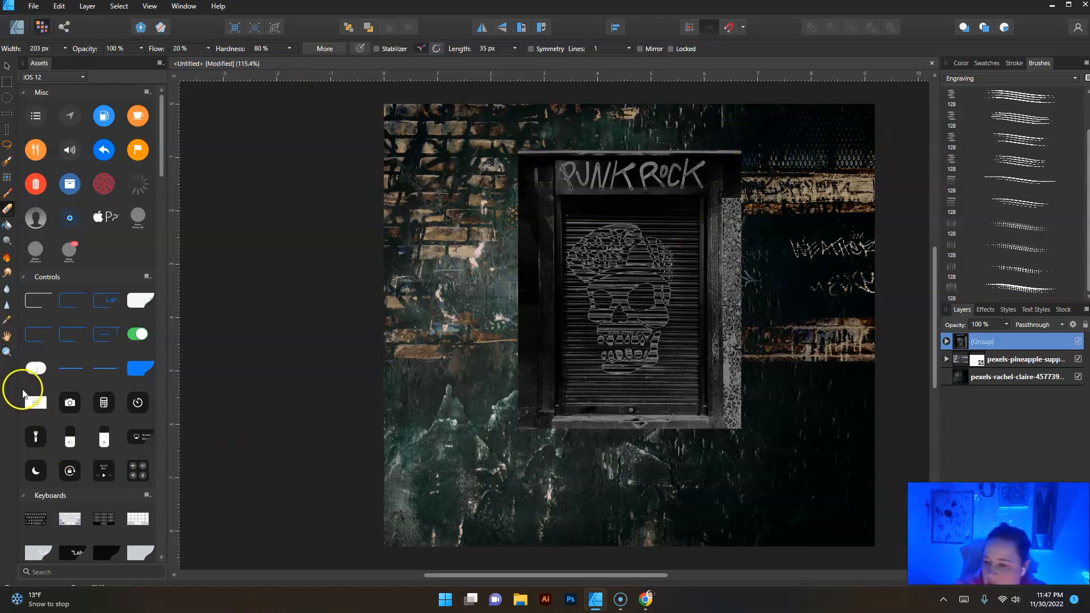
Step: Set the Erase Brush width to 408 px for erasing the skull photo group's edges
{"action": "left_click", "coordinate": [6, 353]}
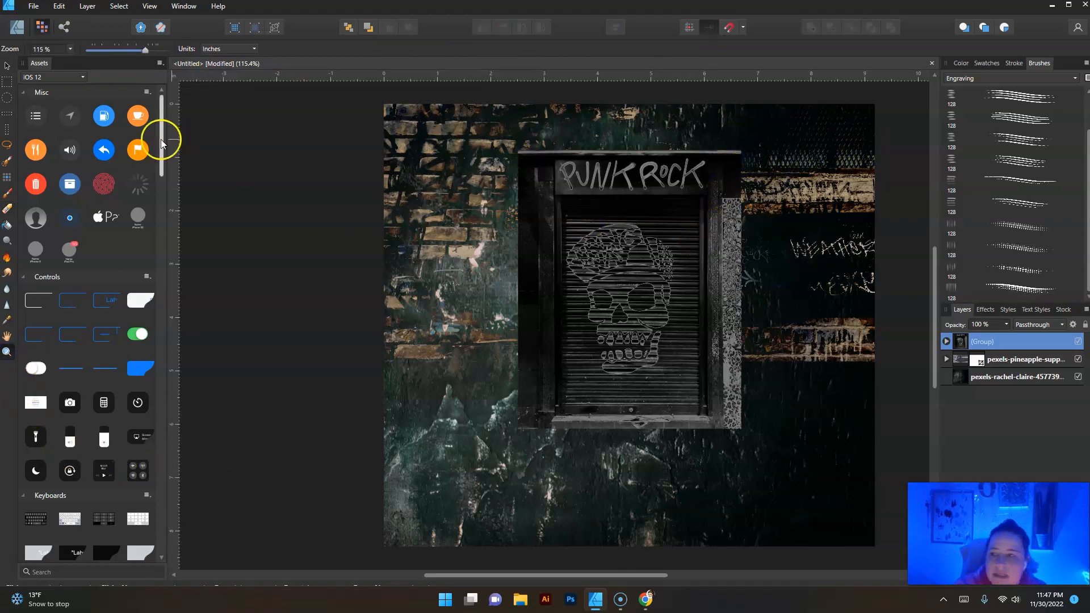
{"action": "left_click_drag", "start_coordinate": [725, 309], "coordinate": [795, 296]}
{"action": "scroll", "coordinate": [795, 306], "scroll_direction": "up", "scroll_amount": 4}
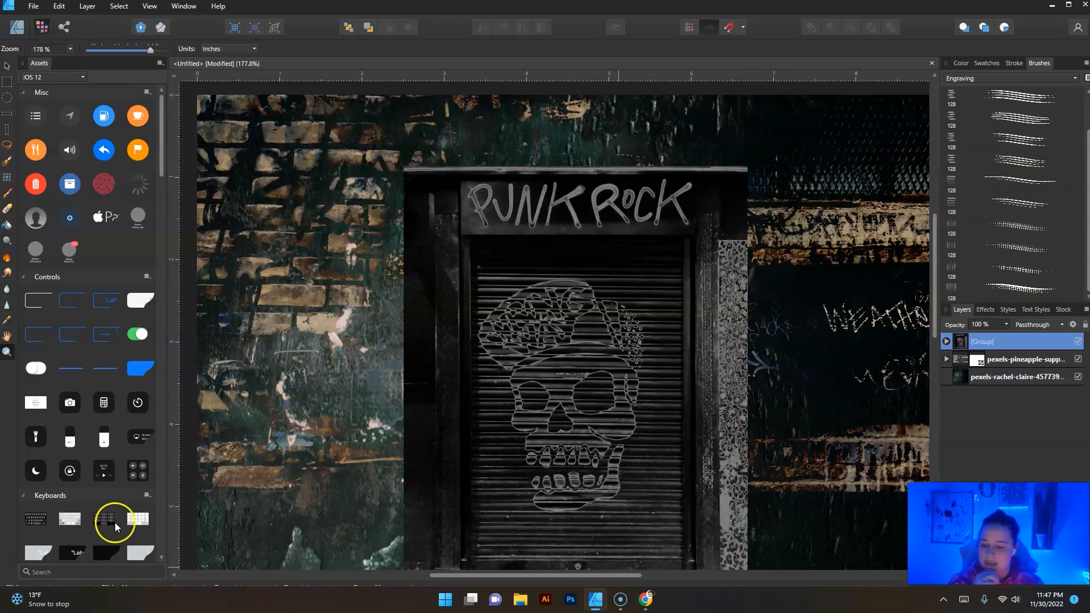
{"action": "left_click", "coordinate": [7, 209]}
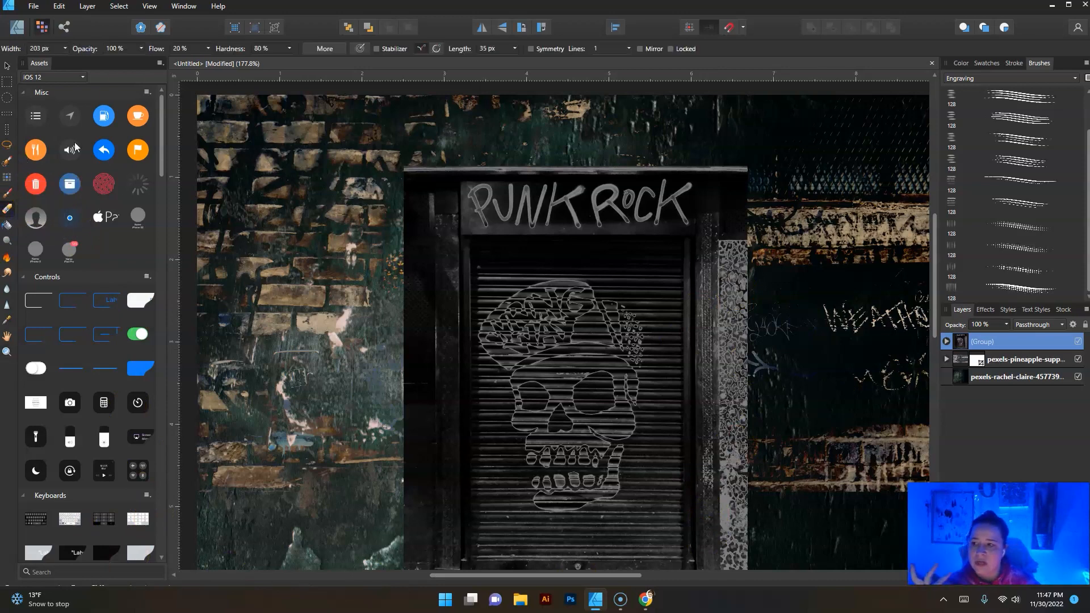
{"action": "left_click", "coordinate": [65, 49]}
{"action": "left_click_drag", "start_coordinate": [67, 60], "coordinate": [70, 61]}
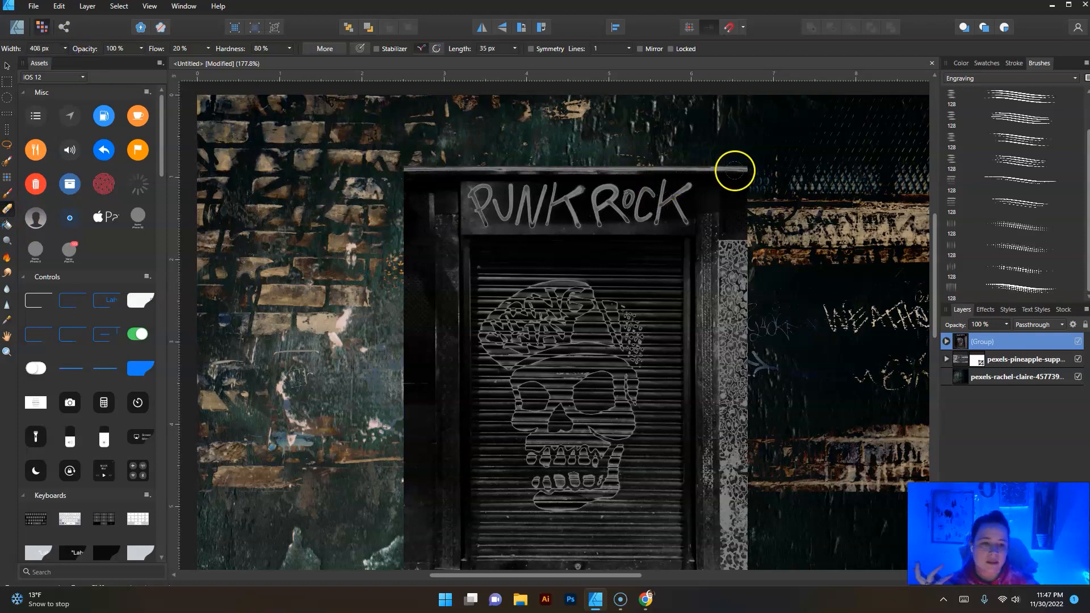
Step: Erase the hard right edge and lower-right corner of the punk rock skull photo group so it fades into the grunge wall
{"action": "mouse_move", "coordinate": [771, 176]}
{"action": "left_mouse_down"}
{"action": "mouse_move", "coordinate": [777, 148]}
{"action": "mouse_move", "coordinate": [783, 239]}
{"action": "left_mouse_up"}
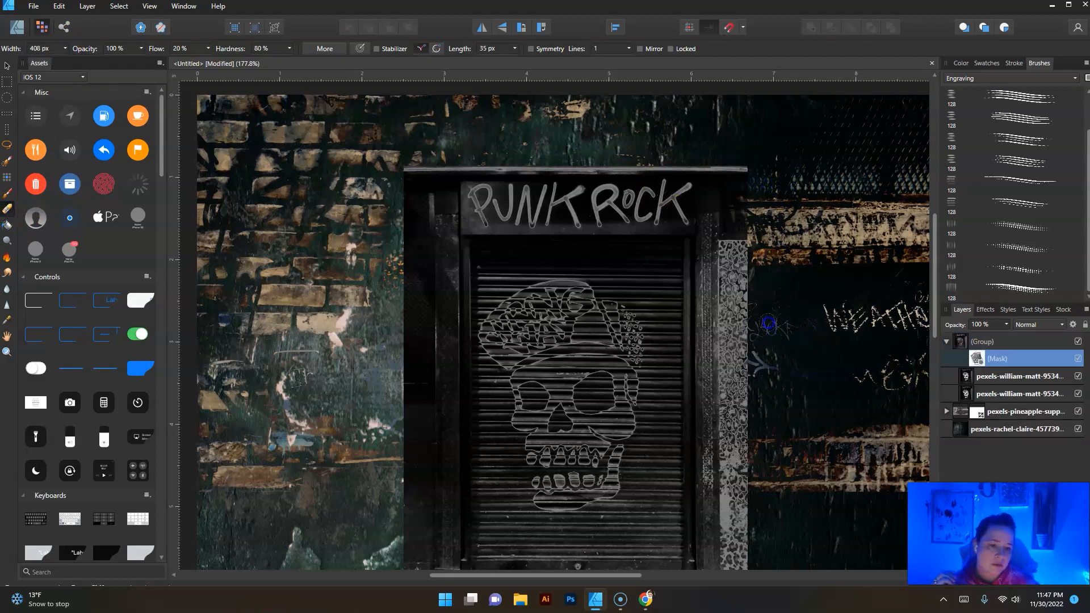
{"action": "mouse_move", "coordinate": [769, 324]}
{"action": "left_mouse_down"}
{"action": "mouse_move", "coordinate": [768, 190]}
{"action": "mouse_move", "coordinate": [774, 298]}
{"action": "left_mouse_up"}
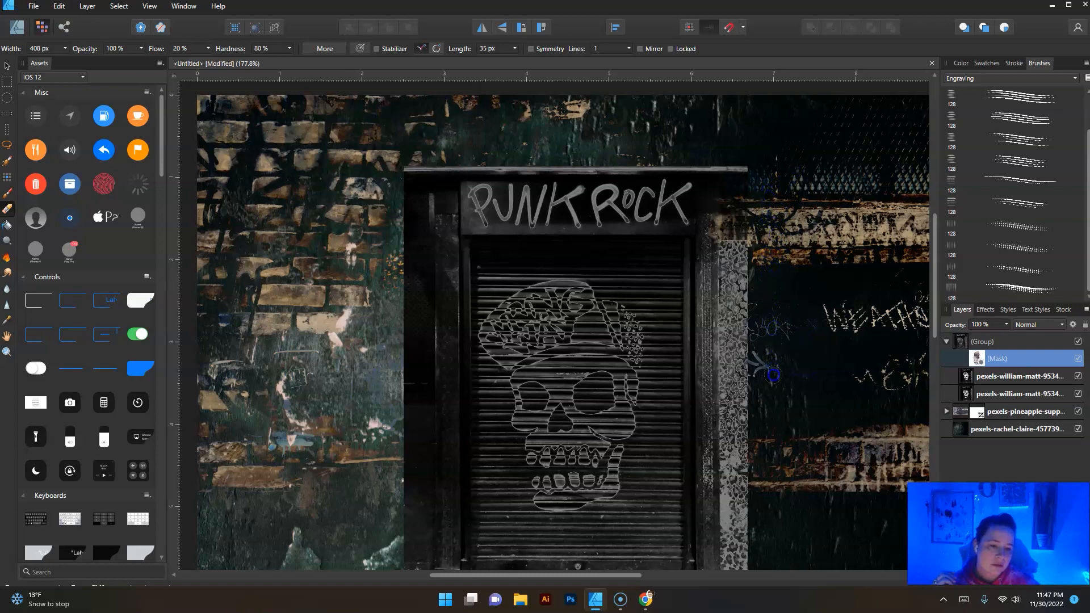
{"action": "left_click_drag", "start_coordinate": [774, 376], "coordinate": [771, 395]}
{"action": "mouse_move", "coordinate": [805, 347]}
{"action": "left_mouse_down"}
{"action": "mouse_move", "coordinate": [778, 292]}
{"action": "mouse_move", "coordinate": [772, 323]}
{"action": "mouse_move", "coordinate": [785, 274]}
{"action": "mouse_move", "coordinate": [763, 298]}
{"action": "mouse_move", "coordinate": [785, 272]}
{"action": "left_mouse_up"}
{"action": "mouse_move", "coordinate": [761, 341]}
{"action": "left_mouse_down"}
{"action": "mouse_move", "coordinate": [751, 268]}
{"action": "mouse_move", "coordinate": [770, 257]}
{"action": "mouse_move", "coordinate": [767, 279]}
{"action": "left_mouse_up"}
{"action": "left_click_drag", "start_coordinate": [761, 427], "coordinate": [760, 470]}
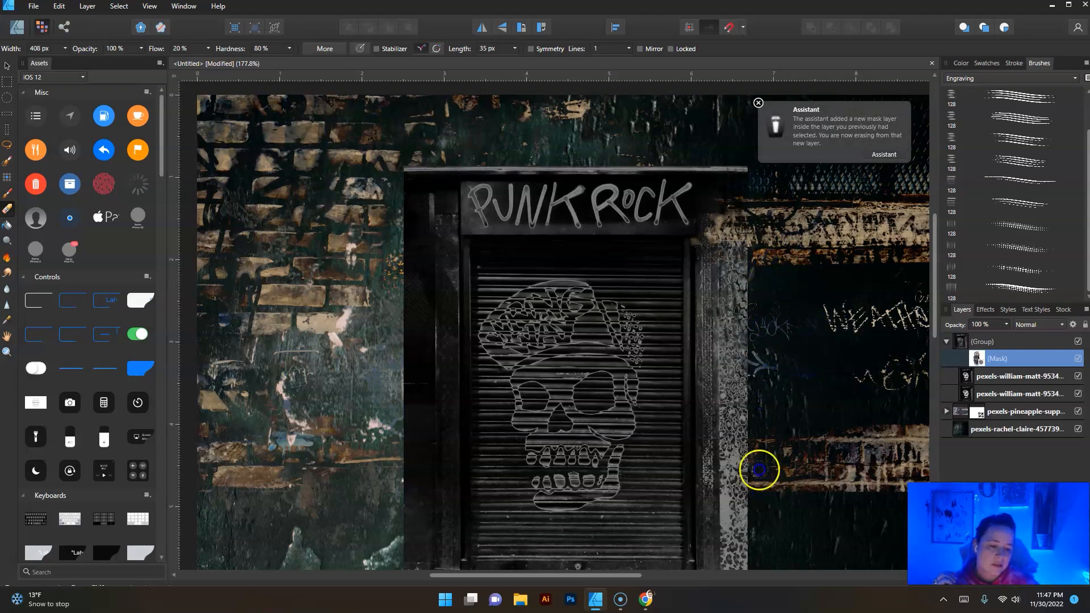
{"action": "mouse_move", "coordinate": [760, 371]}
{"action": "left_mouse_down"}
{"action": "mouse_move", "coordinate": [738, 289]}
{"action": "mouse_move", "coordinate": [764, 250]}
{"action": "mouse_move", "coordinate": [812, 386]}
{"action": "left_mouse_up"}
{"action": "scroll", "coordinate": [811, 386], "scroll_direction": "down", "scroll_amount": 3}
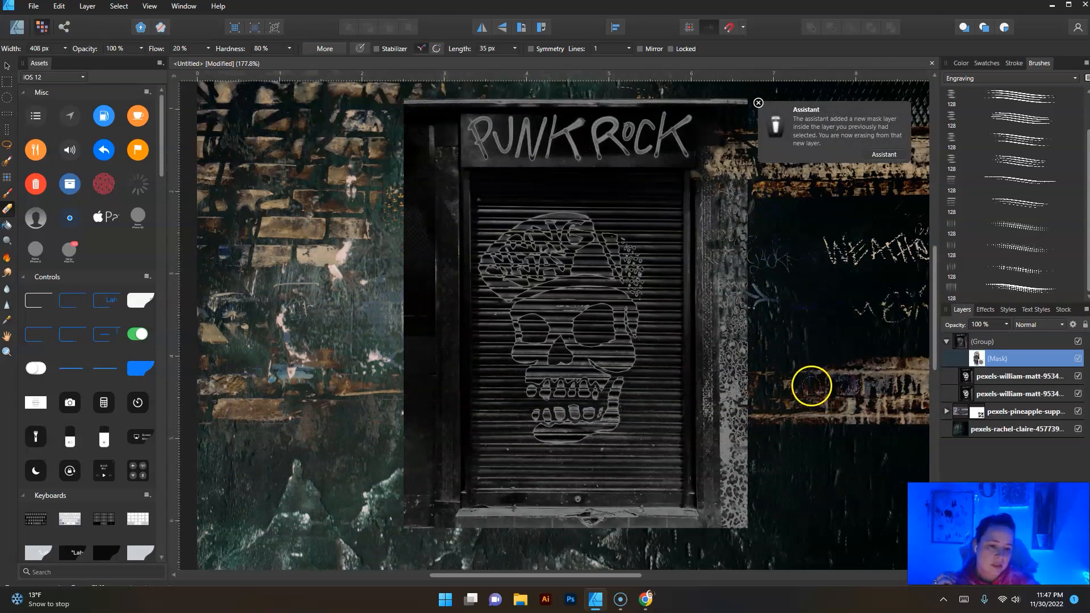
{"action": "left_click_drag", "start_coordinate": [759, 216], "coordinate": [757, 252]}
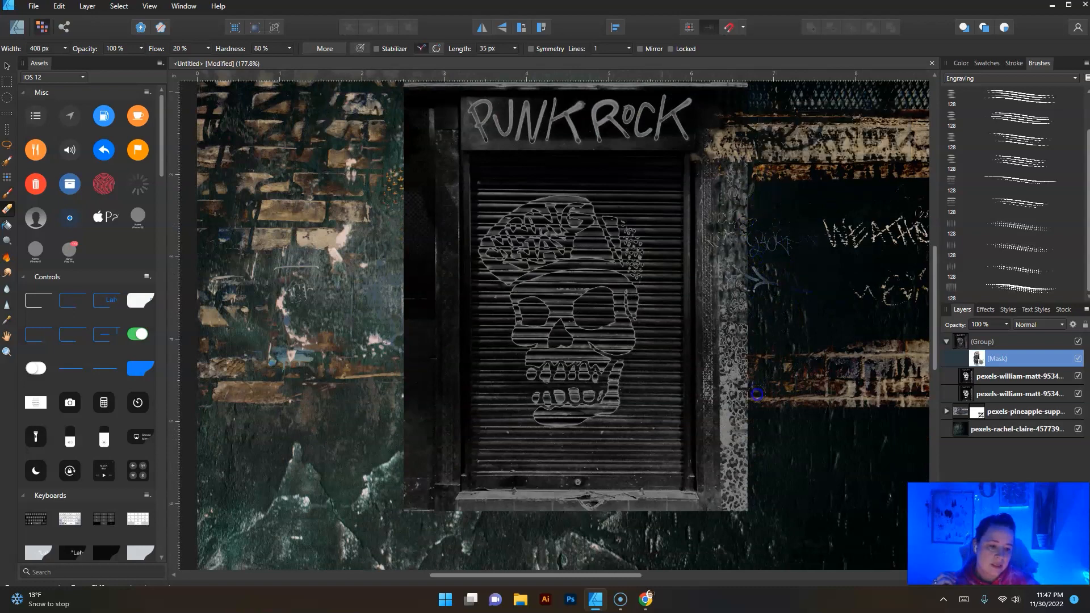
{"action": "mouse_move", "coordinate": [756, 482]}
{"action": "left_mouse_down"}
{"action": "mouse_move", "coordinate": [751, 189]}
{"action": "mouse_move", "coordinate": [738, 213]}
{"action": "mouse_move", "coordinate": [765, 216]}
{"action": "mouse_move", "coordinate": [736, 235]}
{"action": "mouse_move", "coordinate": [784, 244]}
{"action": "mouse_move", "coordinate": [748, 266]}
{"action": "mouse_move", "coordinate": [743, 311]}
{"action": "mouse_move", "coordinate": [783, 325]}
{"action": "mouse_move", "coordinate": [730, 403]}
{"action": "mouse_move", "coordinate": [797, 456]}
{"action": "mouse_move", "coordinate": [779, 484]}
{"action": "mouse_move", "coordinate": [737, 506]}
{"action": "mouse_move", "coordinate": [765, 479]}
{"action": "mouse_move", "coordinate": [766, 534]}
{"action": "mouse_move", "coordinate": [740, 491]}
{"action": "mouse_move", "coordinate": [728, 531]}
{"action": "mouse_move", "coordinate": [749, 446]}
{"action": "mouse_move", "coordinate": [730, 521]}
{"action": "mouse_move", "coordinate": [660, 555]}
{"action": "left_mouse_up"}
Step: Erase the bottom edge and lower-left corner of the skull photo group to blend the doorway sill into the wall
{"action": "left_click_drag", "start_coordinate": [623, 499], "coordinate": [585, 523]}
{"action": "mouse_move", "coordinate": [457, 503]}
{"action": "left_mouse_down"}
{"action": "mouse_move", "coordinate": [443, 473]}
{"action": "mouse_move", "coordinate": [441, 495]}
{"action": "mouse_move", "coordinate": [475, 488]}
{"action": "left_mouse_up"}
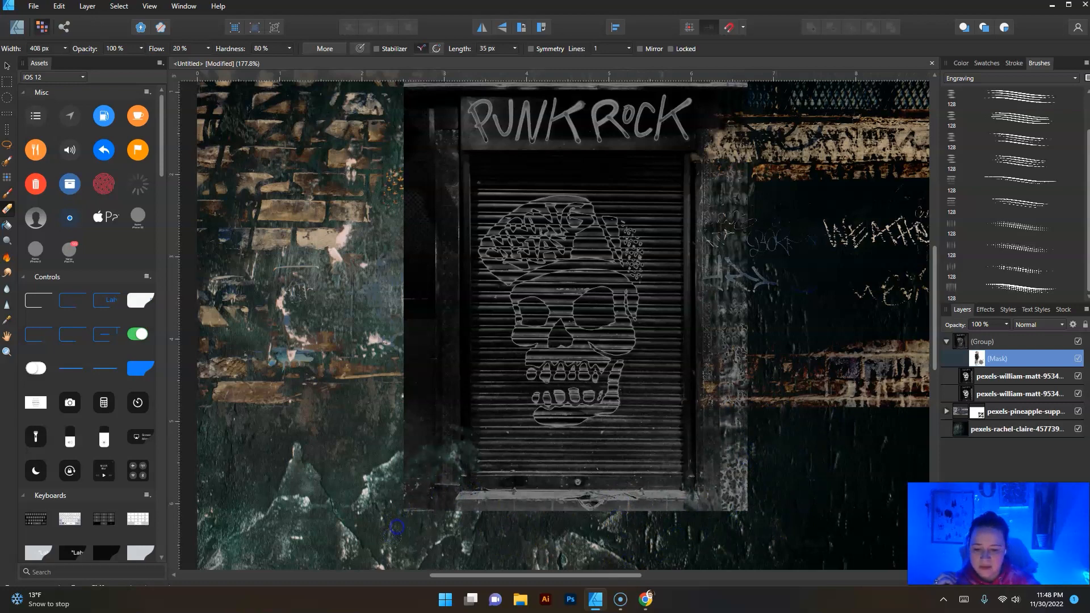
{"action": "mouse_move", "coordinate": [396, 527]}
{"action": "left_mouse_down"}
{"action": "mouse_move", "coordinate": [415, 517]}
{"action": "mouse_move", "coordinate": [441, 532]}
{"action": "mouse_move", "coordinate": [483, 508]}
{"action": "mouse_move", "coordinate": [525, 517]}
{"action": "mouse_move", "coordinate": [557, 543]}
{"action": "mouse_move", "coordinate": [577, 525]}
{"action": "left_mouse_up"}
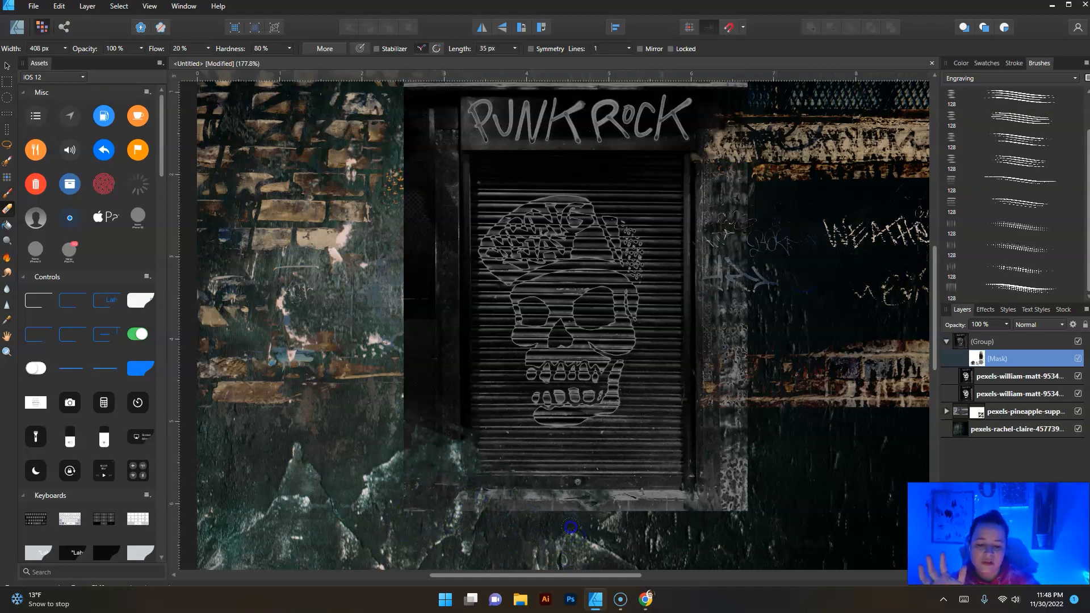
{"action": "scroll", "coordinate": [818, 482], "scroll_direction": "down", "scroll_amount": 3}
{"action": "left_click_drag", "start_coordinate": [673, 453], "coordinate": [672, 452]}
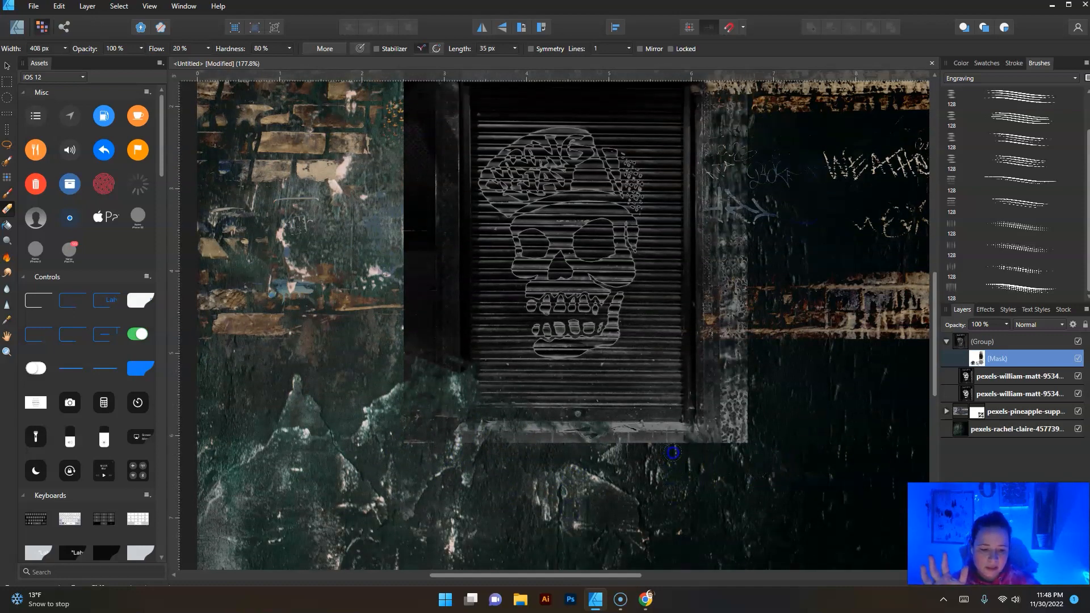
{"action": "mouse_move", "coordinate": [472, 462]}
{"action": "left_mouse_down"}
{"action": "mouse_move", "coordinate": [636, 459]}
{"action": "mouse_move", "coordinate": [562, 463]}
{"action": "mouse_move", "coordinate": [529, 482]}
{"action": "mouse_move", "coordinate": [551, 431]}
{"action": "mouse_move", "coordinate": [562, 481]}
{"action": "mouse_move", "coordinate": [651, 482]}
{"action": "mouse_move", "coordinate": [657, 435]}
{"action": "mouse_move", "coordinate": [661, 512]}
{"action": "mouse_move", "coordinate": [670, 423]}
{"action": "left_mouse_up"}
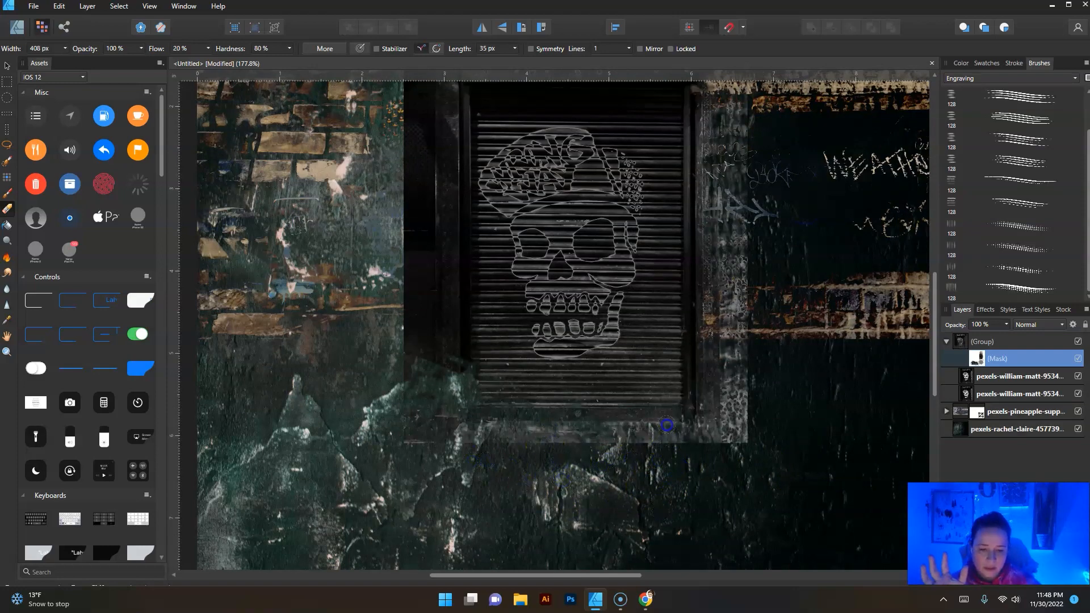
{"action": "scroll", "coordinate": [516, 450], "scroll_direction": "up", "scroll_amount": 1}
{"action": "scroll", "coordinate": [377, 423], "scroll_direction": "up", "scroll_amount": 3}
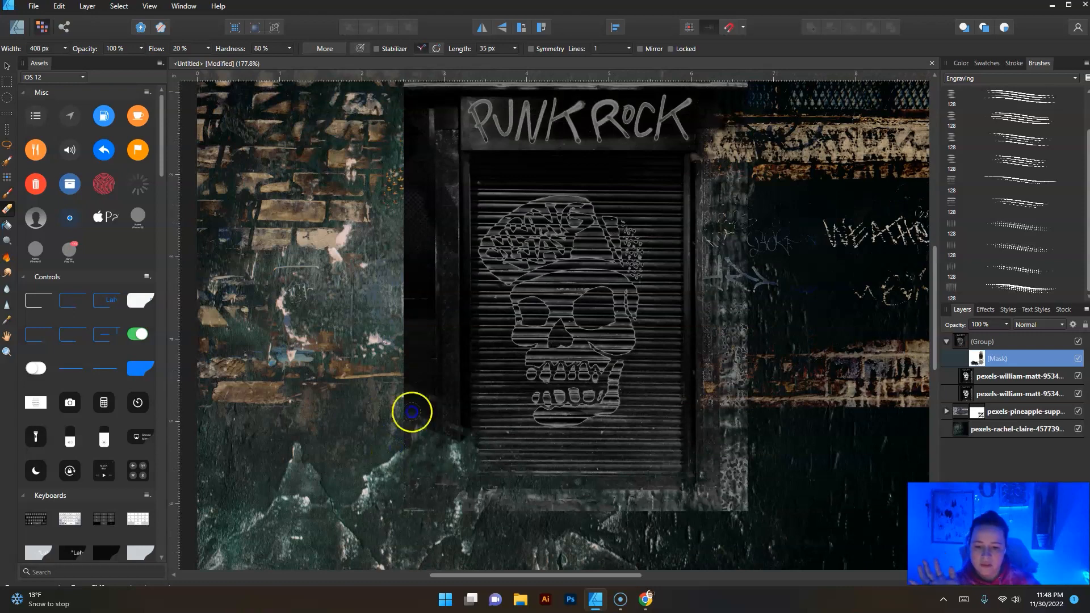
Step: Erase the left edge of the skull photo group and fade the top ledge above the PUNK ROCK lettering
{"action": "mouse_move", "coordinate": [417, 187]}
{"action": "left_mouse_down"}
{"action": "mouse_move", "coordinate": [409, 392]}
{"action": "mouse_move", "coordinate": [375, 287]}
{"action": "left_mouse_up"}
{"action": "mouse_move", "coordinate": [385, 248]}
{"action": "left_mouse_down"}
{"action": "mouse_move", "coordinate": [423, 267]}
{"action": "mouse_move", "coordinate": [423, 363]}
{"action": "mouse_move", "coordinate": [376, 469]}
{"action": "left_mouse_up"}
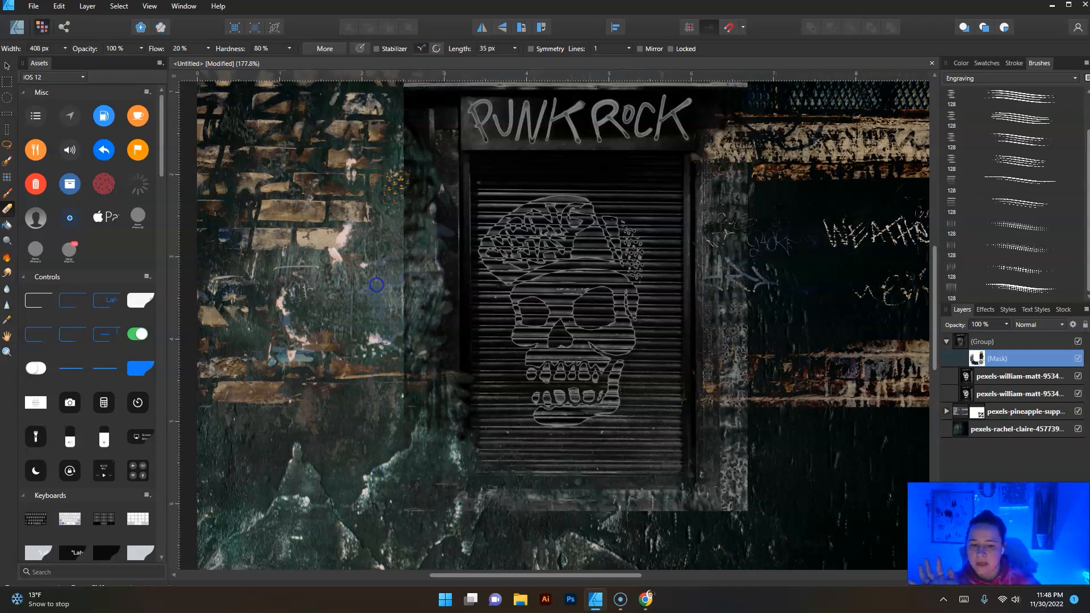
{"action": "scroll", "coordinate": [373, 335], "scroll_direction": "up", "scroll_amount": 4}
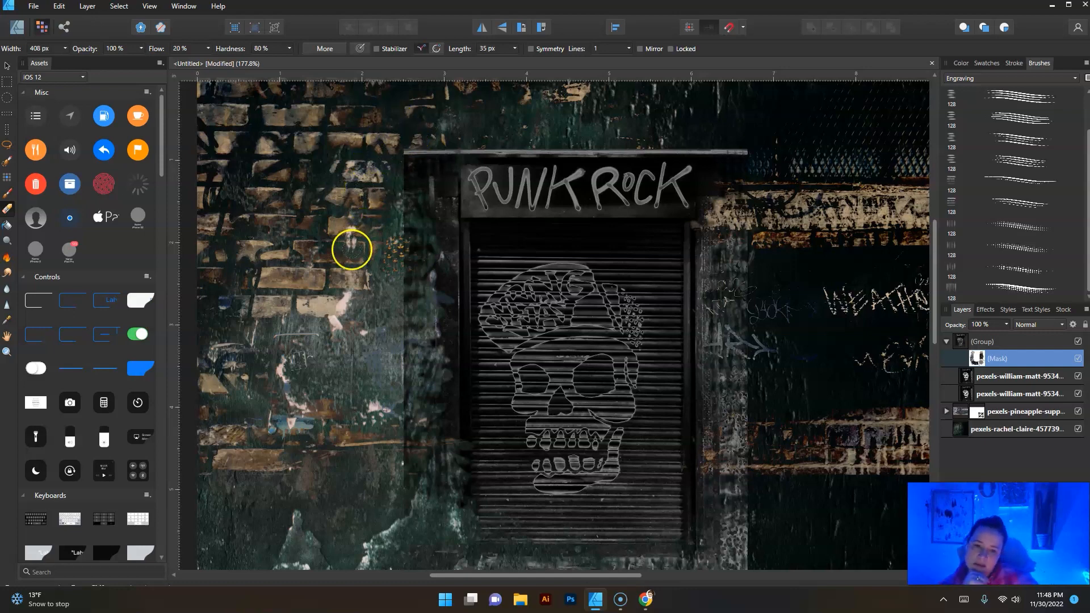
{"action": "scroll", "coordinate": [352, 250], "scroll_direction": "up", "scroll_amount": 3}
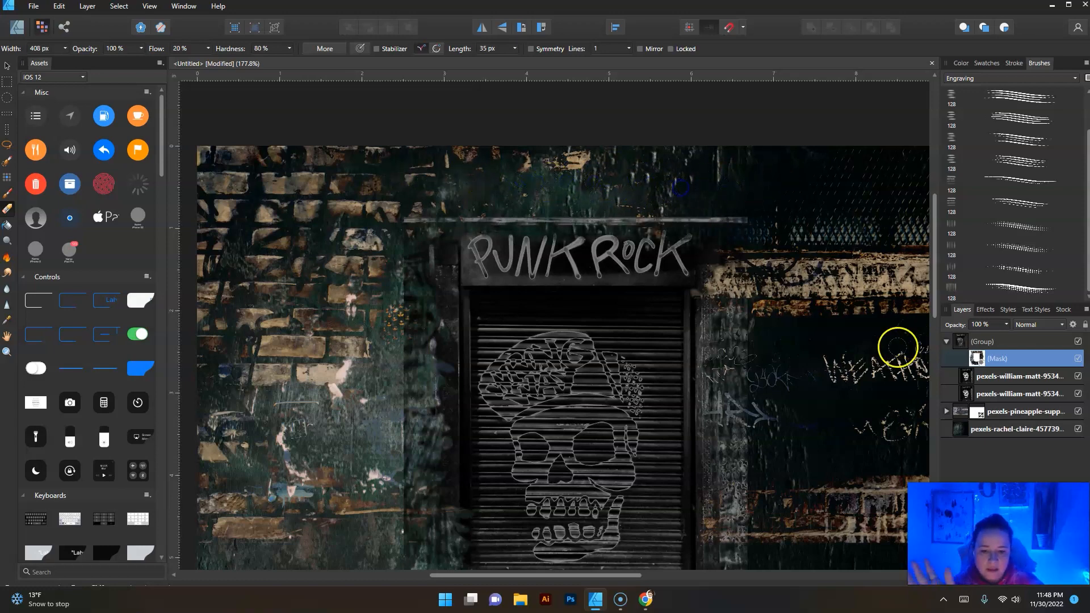
Step: Load the third-from-last 128 px Engraving brush and soften the remaining straight seams along the photo group's left and right sides
{"action": "scroll", "coordinate": [829, 340], "scroll_direction": "down", "scroll_amount": 2}
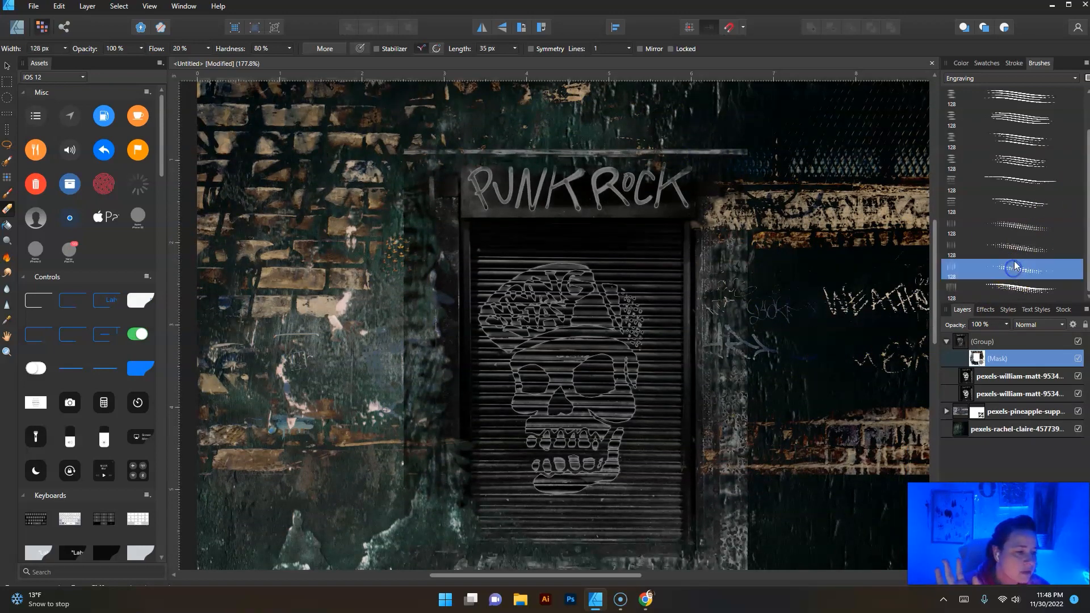
{"action": "left_click", "coordinate": [977, 250]}
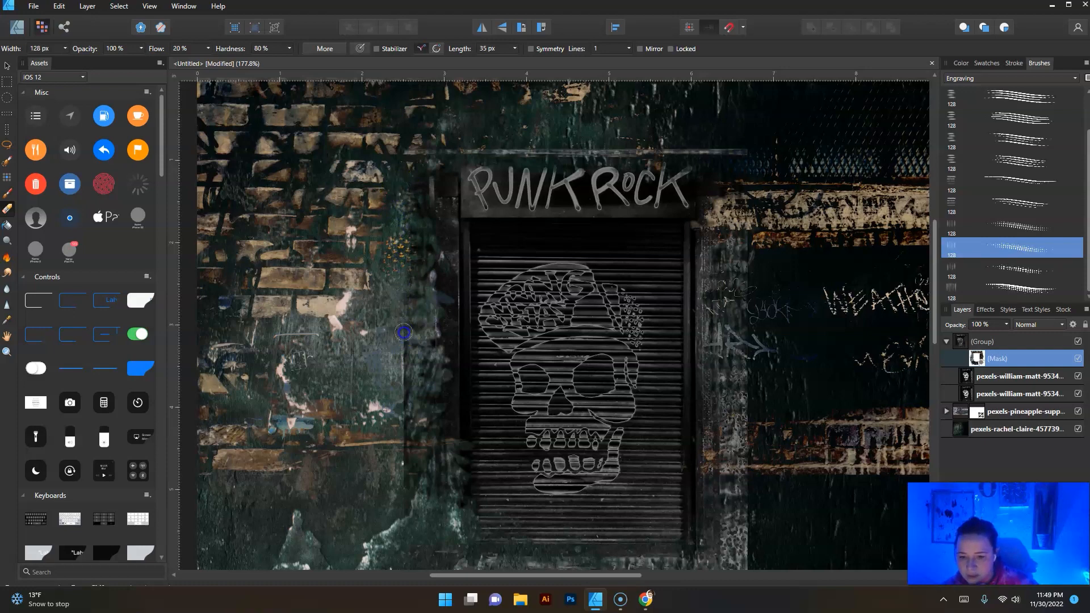
{"action": "left_click_drag", "start_coordinate": [406, 359], "coordinate": [404, 453]}
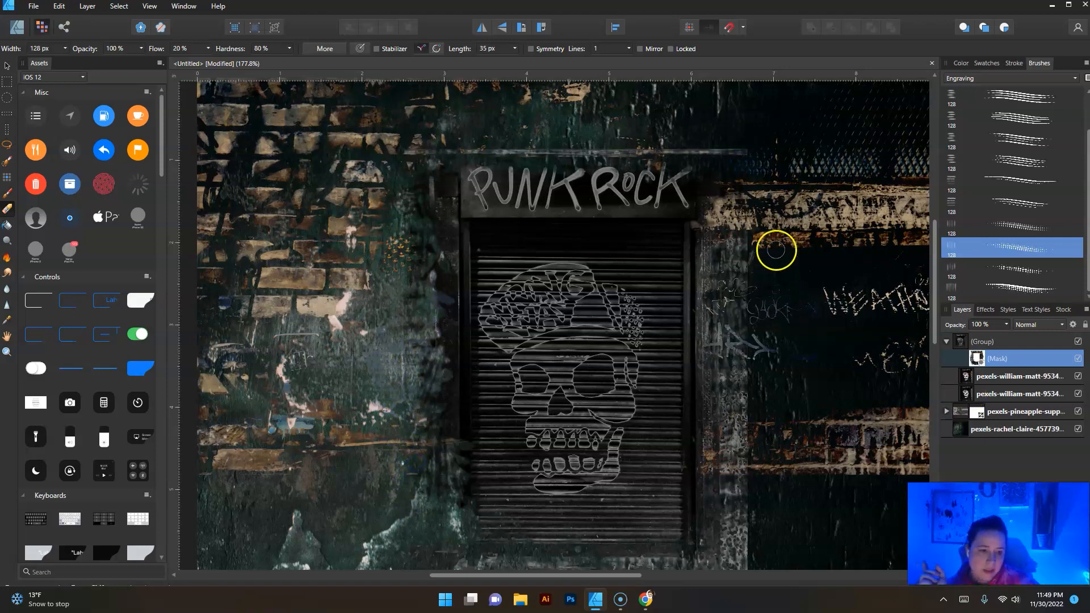
{"action": "left_click", "coordinate": [740, 299]}
{"action": "left_click_drag", "start_coordinate": [750, 228], "coordinate": [750, 266]}
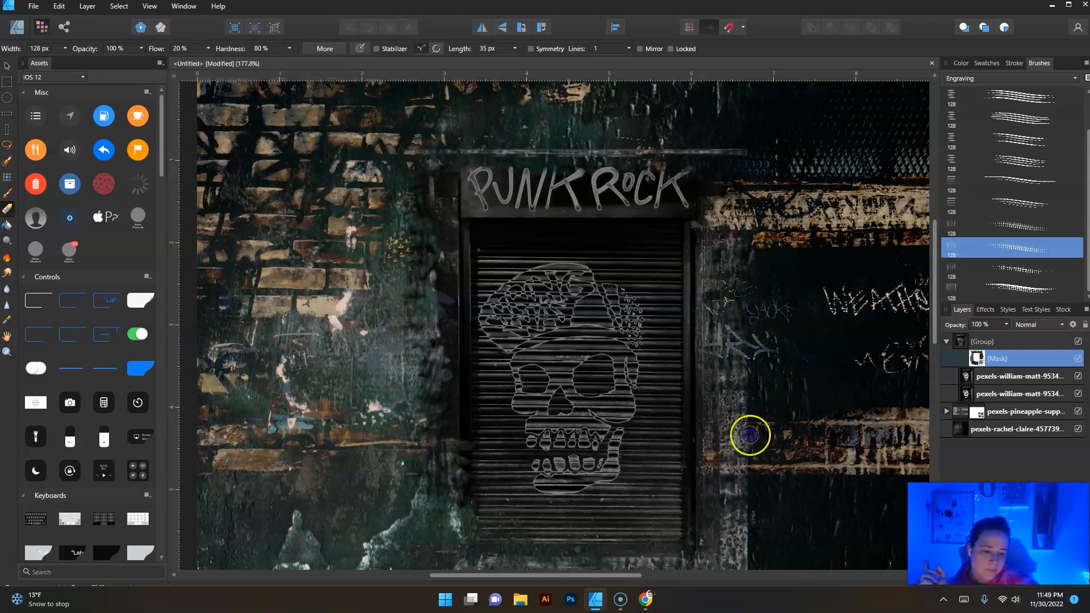
{"action": "scroll", "coordinate": [749, 436], "scroll_direction": "down", "scroll_amount": 2}
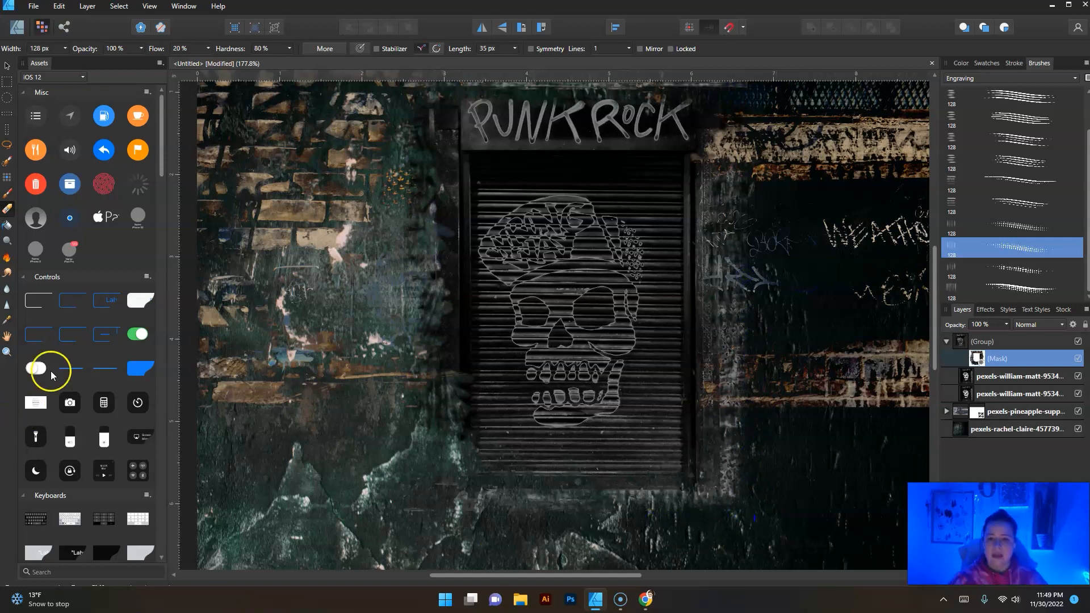
Step: Deselect the skull group's mask and review the whole blended wrap design
{"action": "left_click", "coordinate": [7, 338]}
{"action": "key", "text": "ctrl+0"}
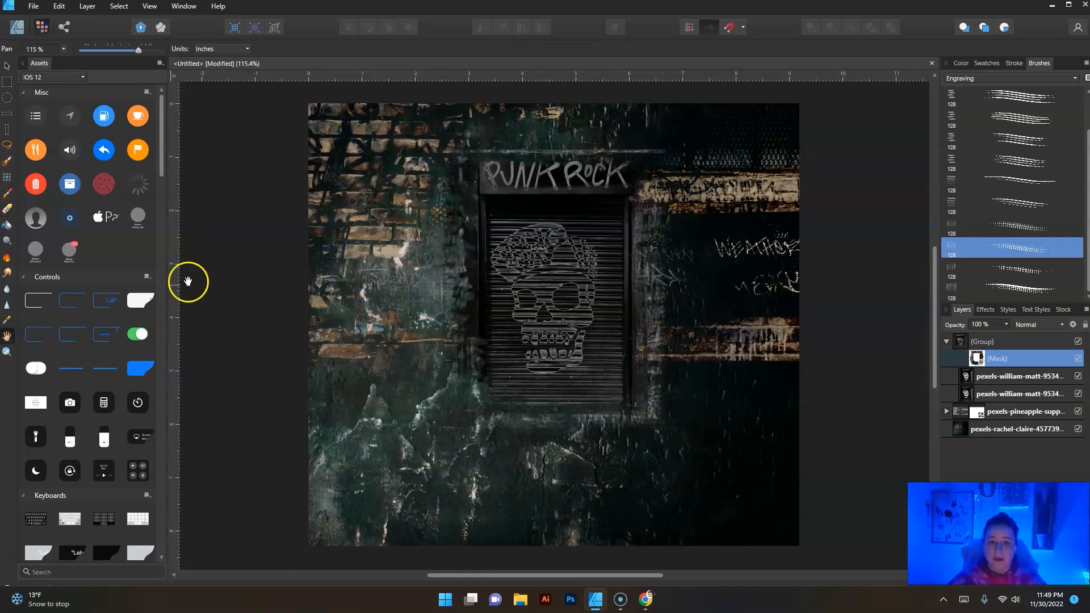
{"action": "left_click", "coordinate": [6, 66]}
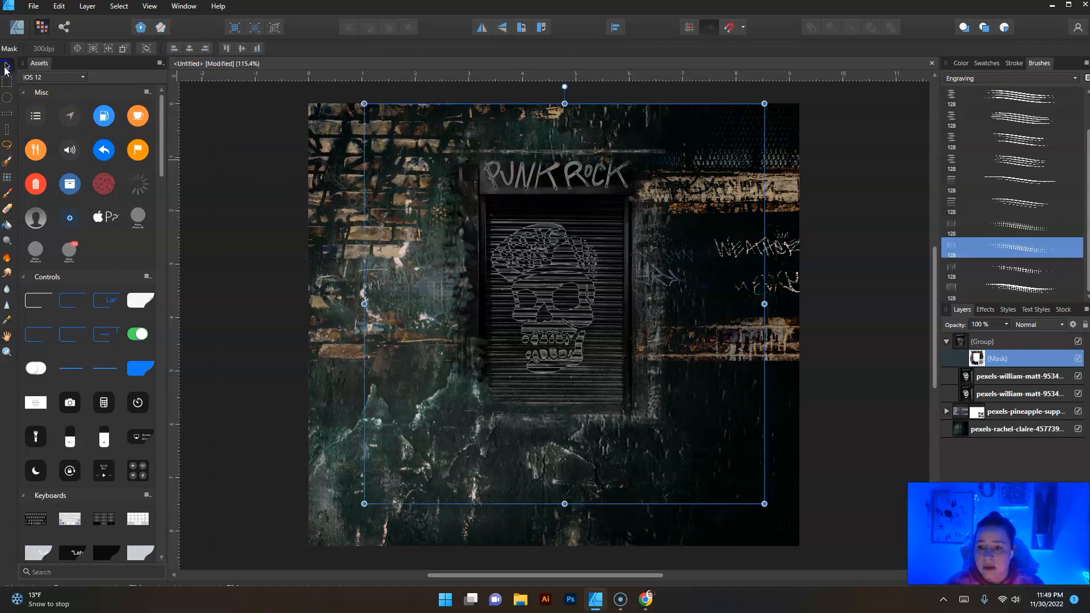
{"action": "left_click", "coordinate": [239, 126]}
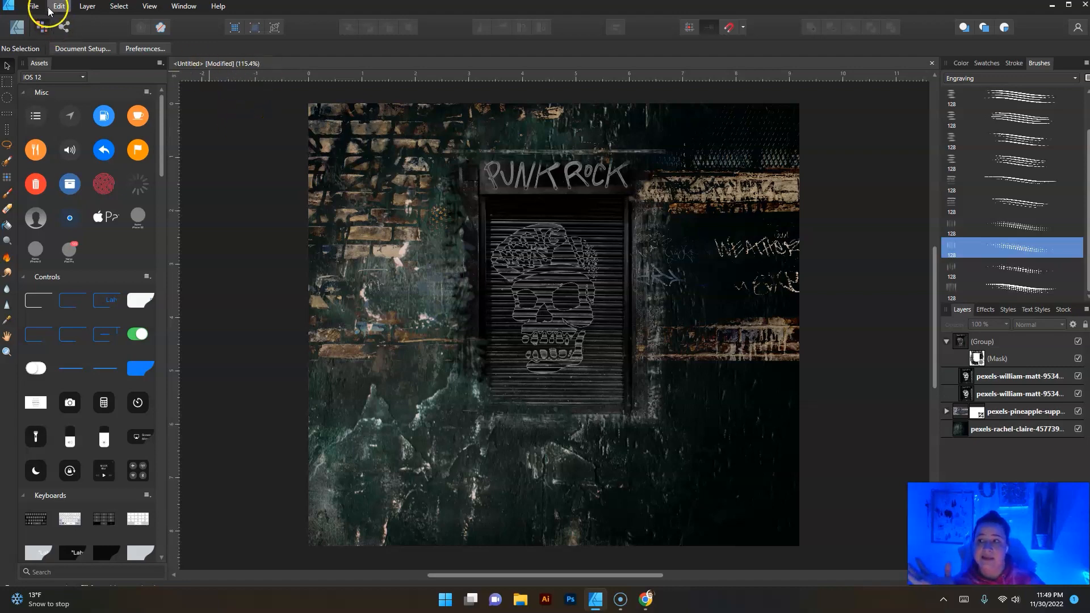
Step: Switch to Chrome, open the Placeit website in the new tab and log in with the saved account credentials
{"action": "left_click", "coordinate": [644, 597]}
{"action": "left_click", "coordinate": [154, 10]}
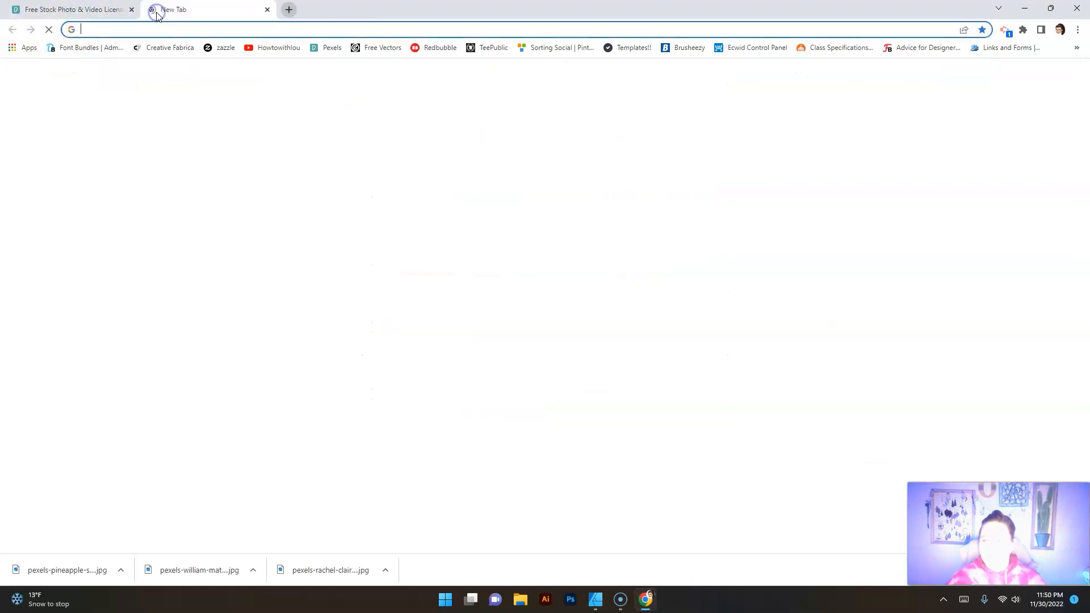
{"action": "type", "text": "place"}
{"action": "key", "text": "Return"}
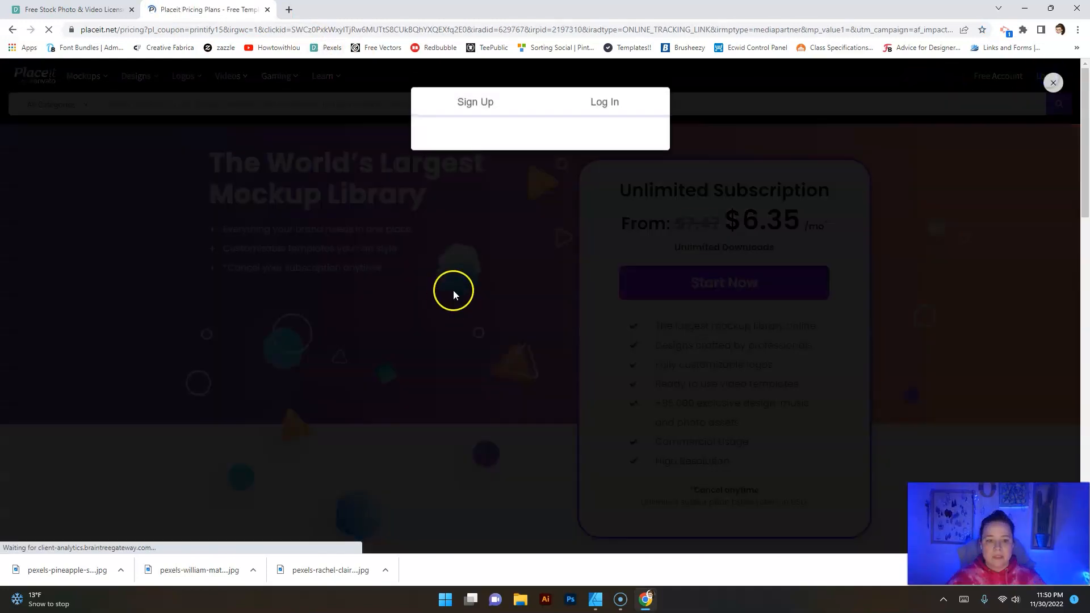
{"action": "left_click", "coordinate": [598, 102]}
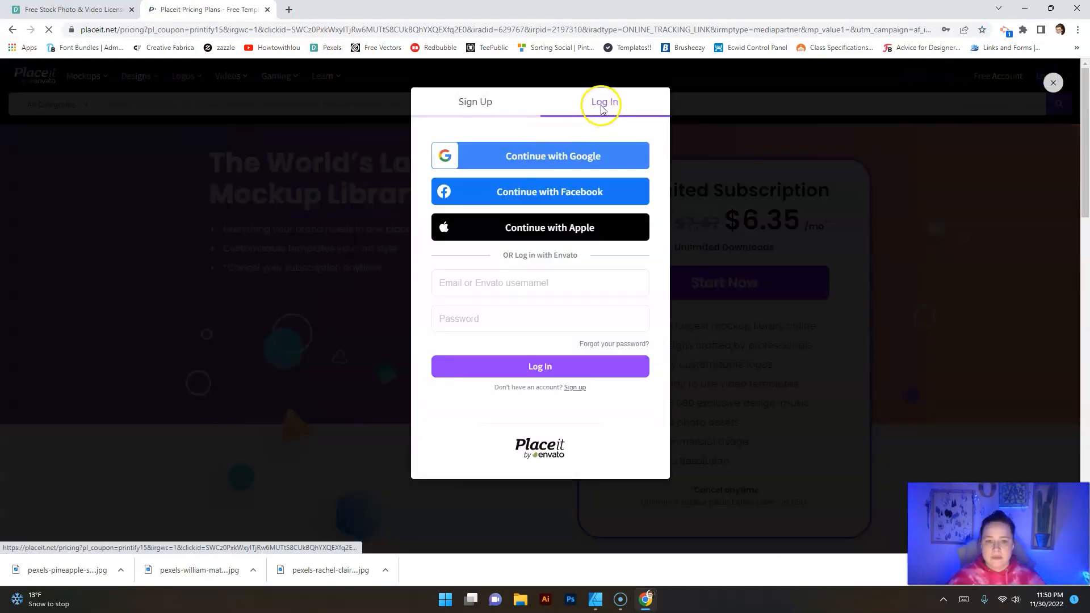
{"action": "left_click", "coordinate": [536, 366]}
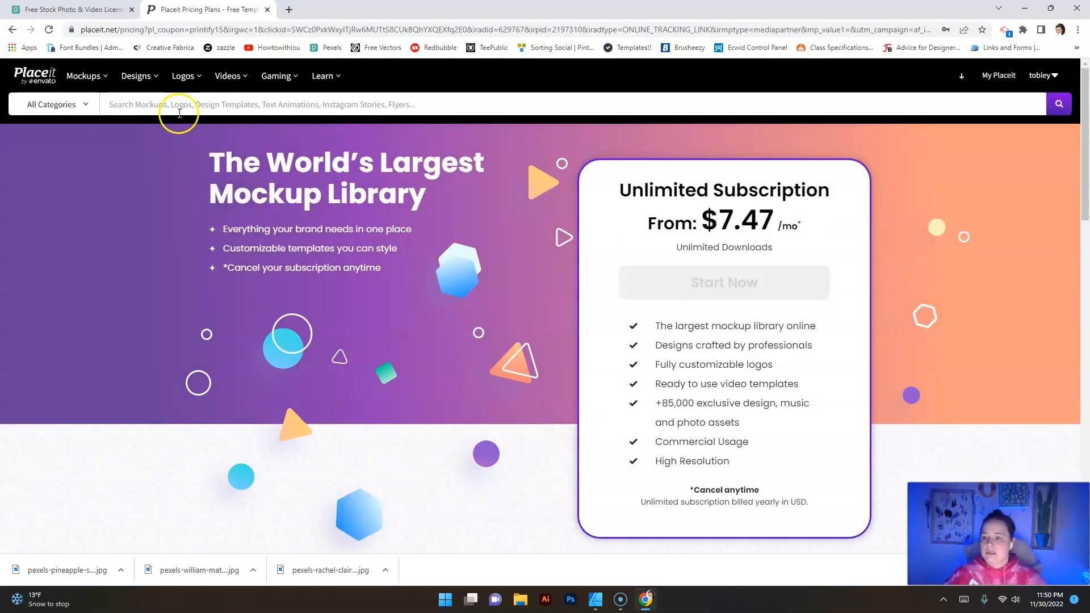
Step: Open Placeit's mockup library and search it for "tumbler 20 oz mockup"
{"action": "left_click", "coordinate": [76, 76]}
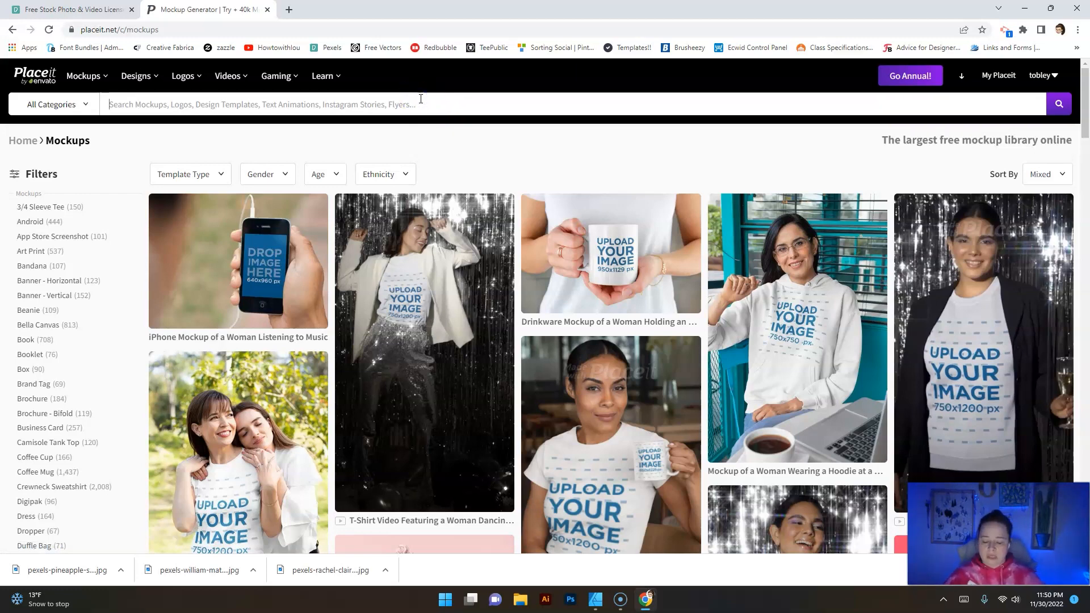
{"action": "type", "text": "Tumbler"}
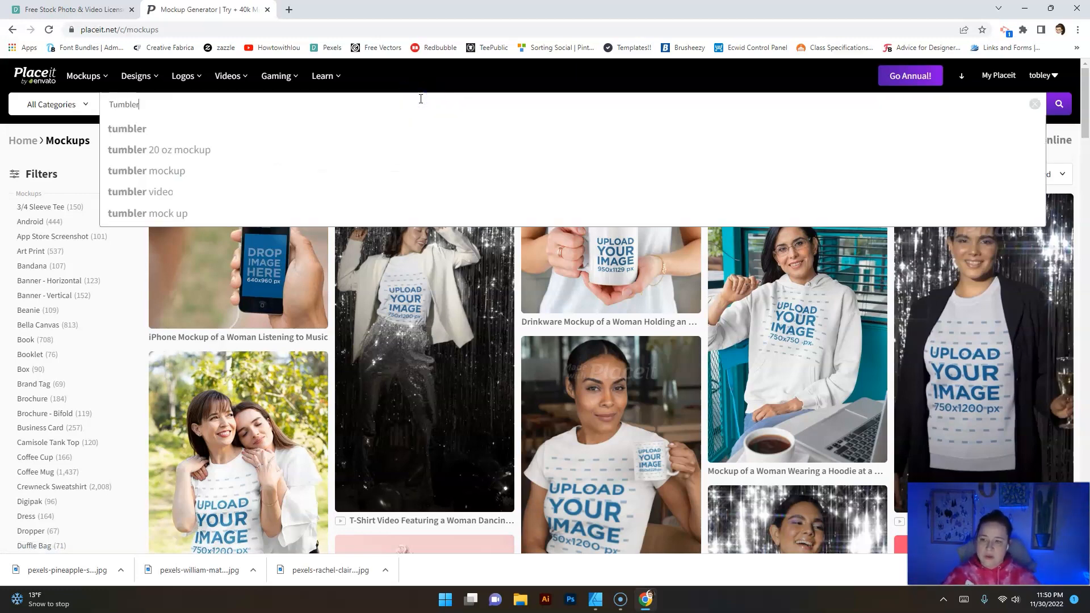
{"action": "key", "text": "Down"}
{"action": "key", "text": "Down"}
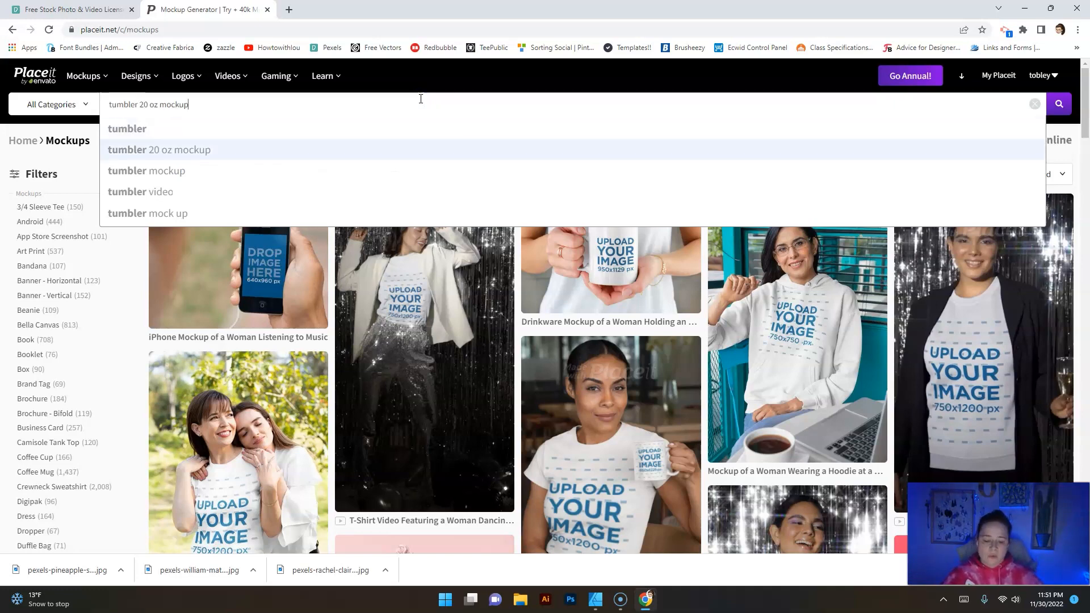
{"action": "key", "text": "Return"}
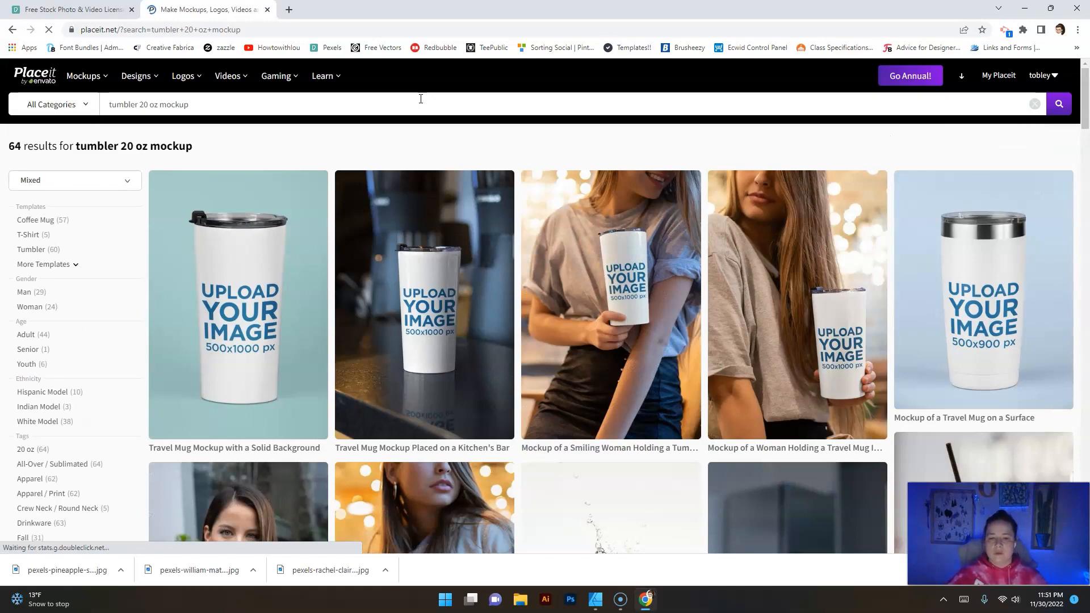
Step: Browse the first page of 20 oz tumbler mockup results for a suitable template
{"action": "scroll", "coordinate": [565, 488], "scroll_direction": "down", "scroll_amount": 5}
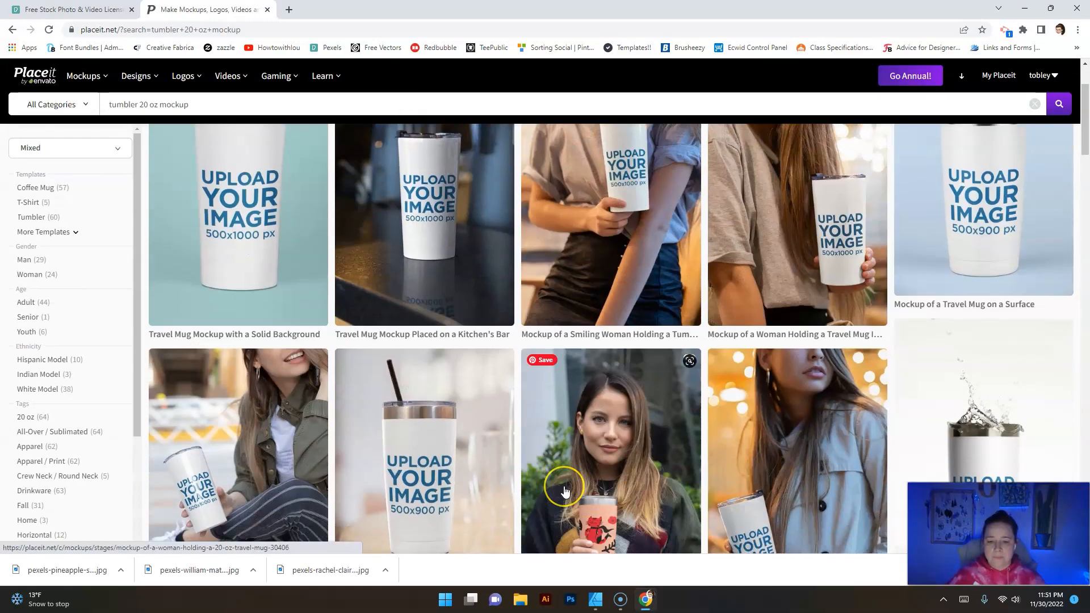
{"action": "scroll", "coordinate": [565, 491], "scroll_direction": "down", "scroll_amount": 10}
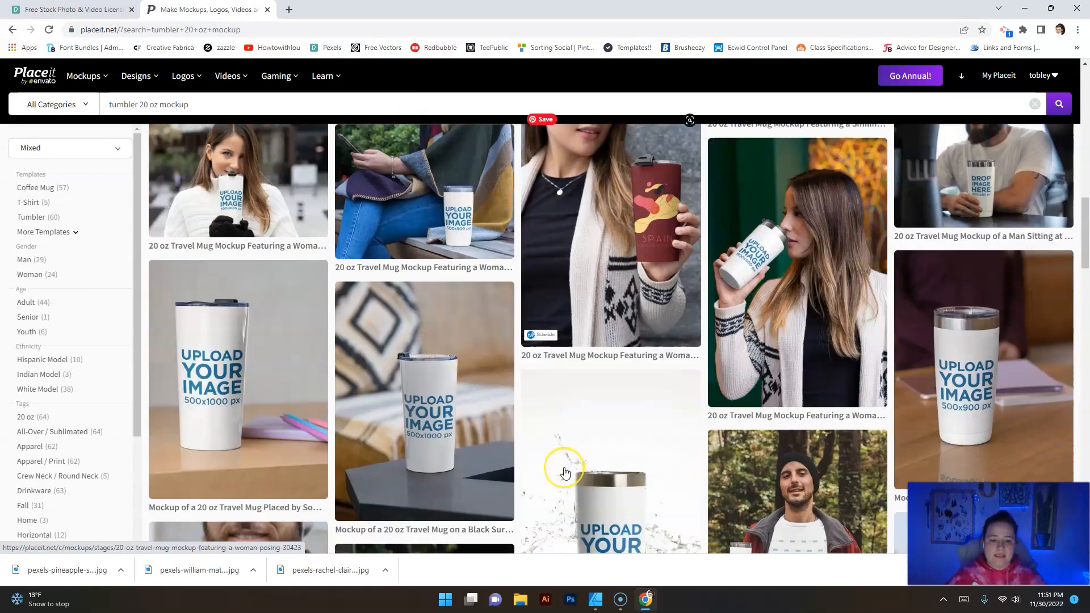
{"action": "scroll", "coordinate": [565, 472], "scroll_direction": "down", "scroll_amount": 2}
{"action": "scroll", "coordinate": [565, 474], "scroll_direction": "up", "scroll_amount": 2}
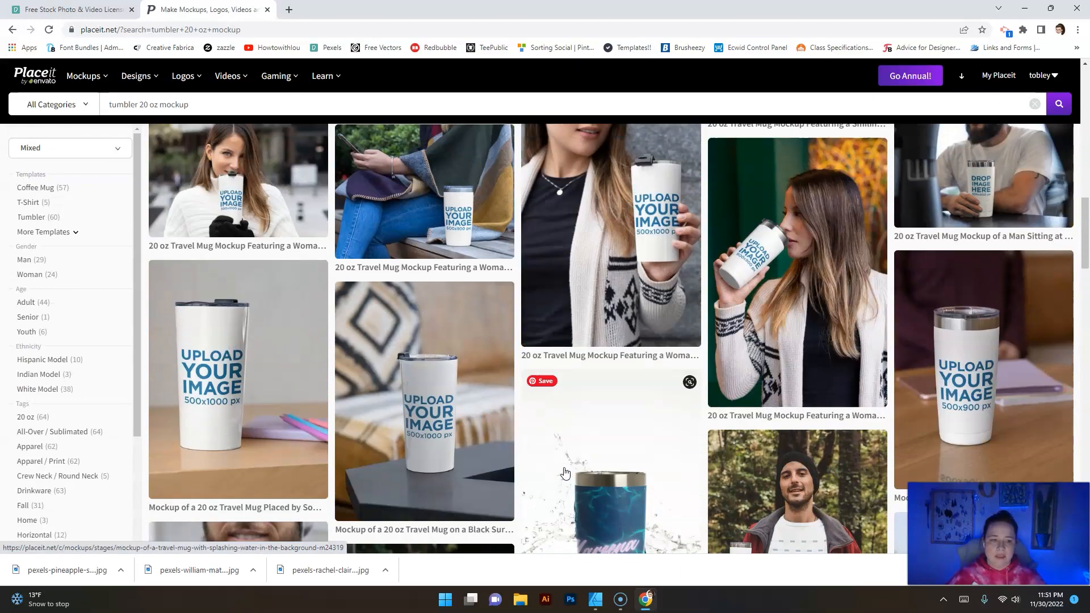
{"action": "scroll", "coordinate": [591, 367], "scroll_direction": "down", "scroll_amount": 7}
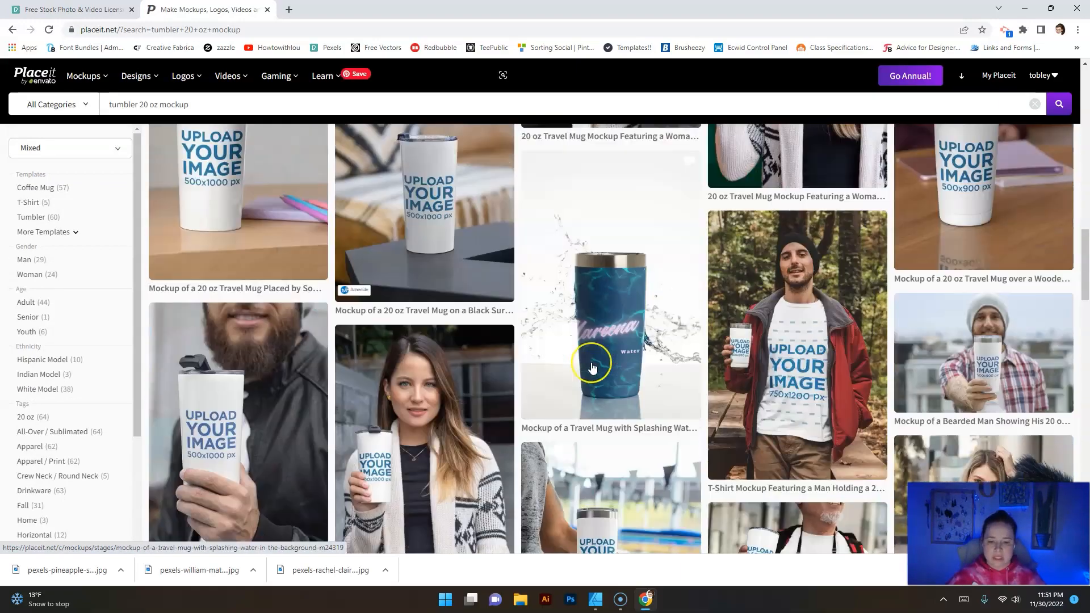
{"action": "scroll", "coordinate": [591, 367], "scroll_direction": "up", "scroll_amount": 3}
{"action": "scroll", "coordinate": [592, 368], "scroll_direction": "down", "scroll_amount": 3}
{"action": "scroll", "coordinate": [593, 368], "scroll_direction": "down", "scroll_amount": 6}
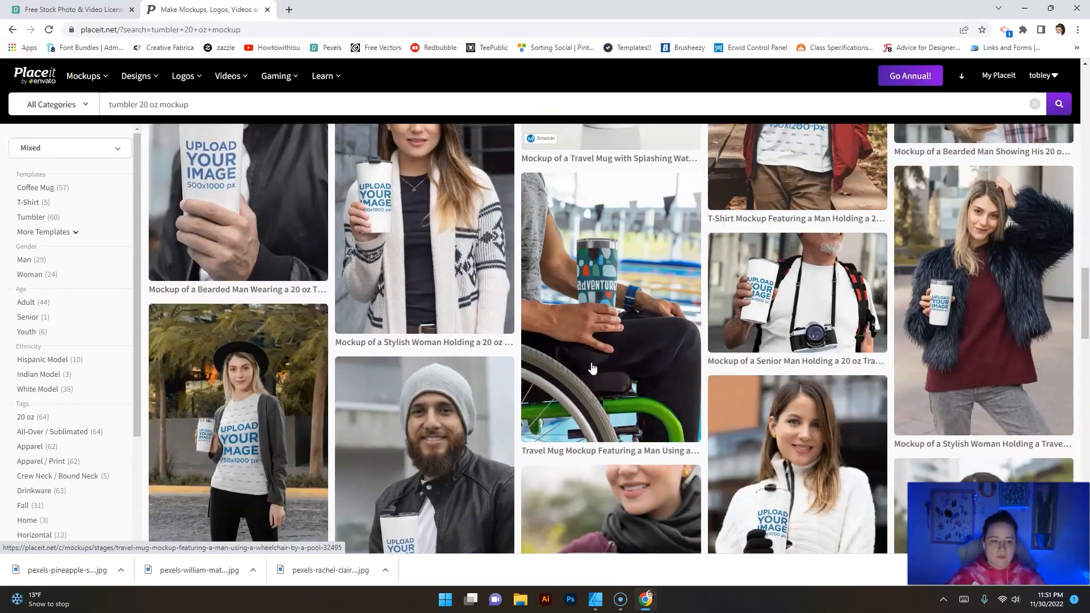
{"action": "scroll", "coordinate": [592, 368], "scroll_direction": "down", "scroll_amount": 3}
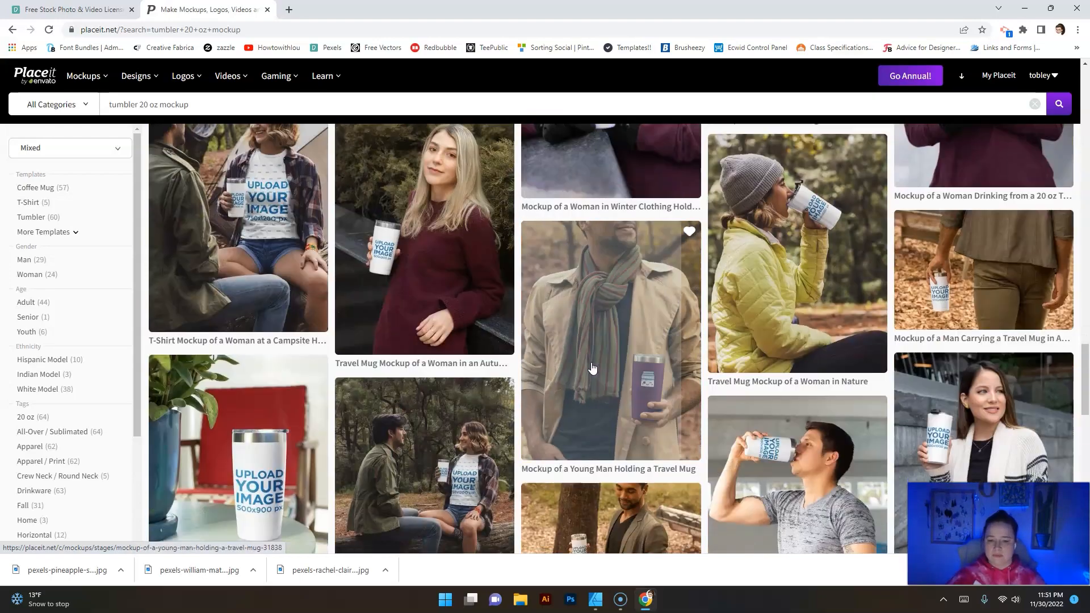
{"action": "scroll", "coordinate": [592, 368], "scroll_direction": "down", "scroll_amount": 6}
{"action": "scroll", "coordinate": [593, 368], "scroll_direction": "down", "scroll_amount": 5}
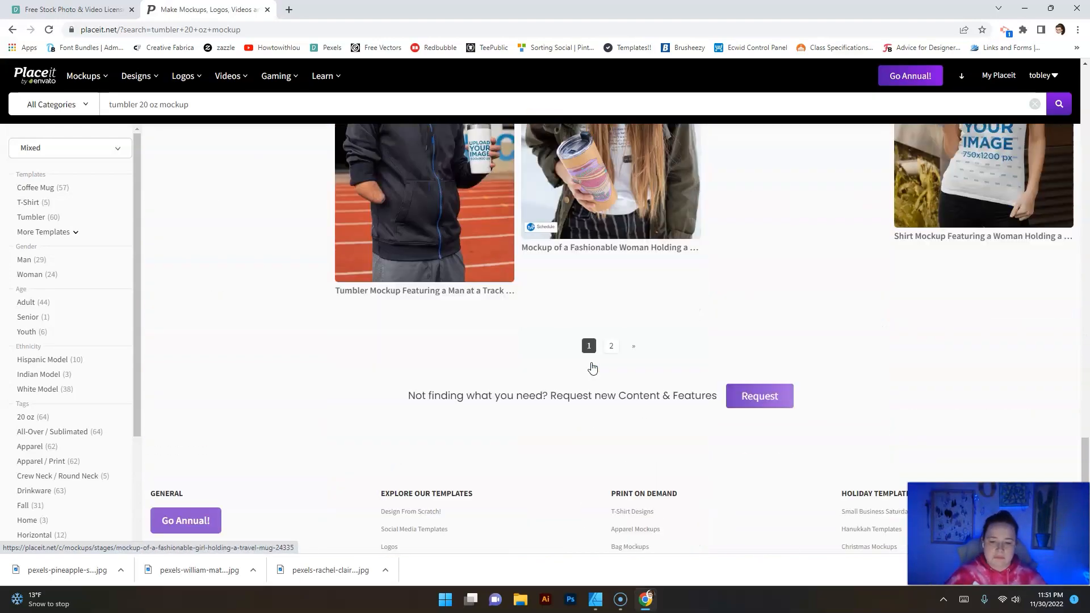
Step: Open the second page of the tumbler mockup results and look through its templates
{"action": "left_click", "coordinate": [610, 322]}
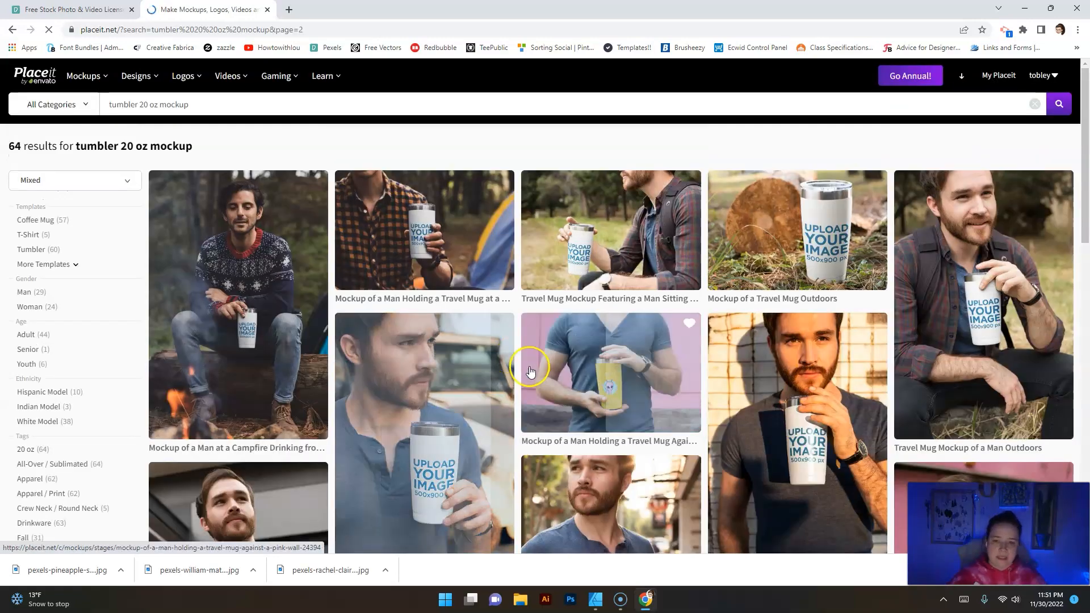
{"action": "scroll", "coordinate": [526, 363], "scroll_direction": "down", "scroll_amount": 2}
{"action": "scroll", "coordinate": [529, 368], "scroll_direction": "down", "scroll_amount": 5}
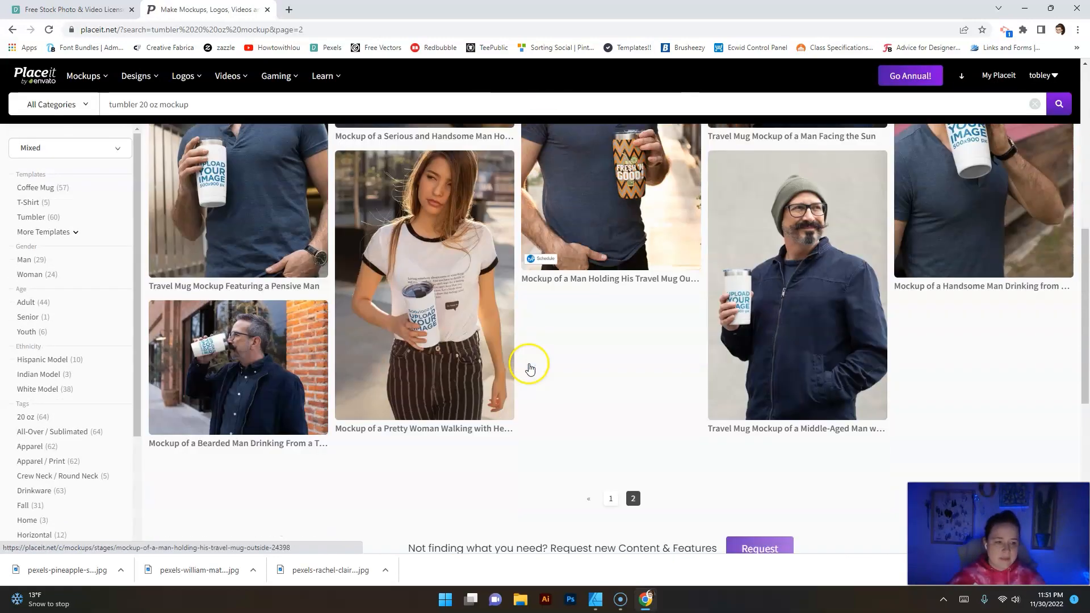
{"action": "scroll", "coordinate": [529, 368], "scroll_direction": "up", "scroll_amount": 3}
{"action": "scroll", "coordinate": [529, 368], "scroll_direction": "up", "scroll_amount": 2}
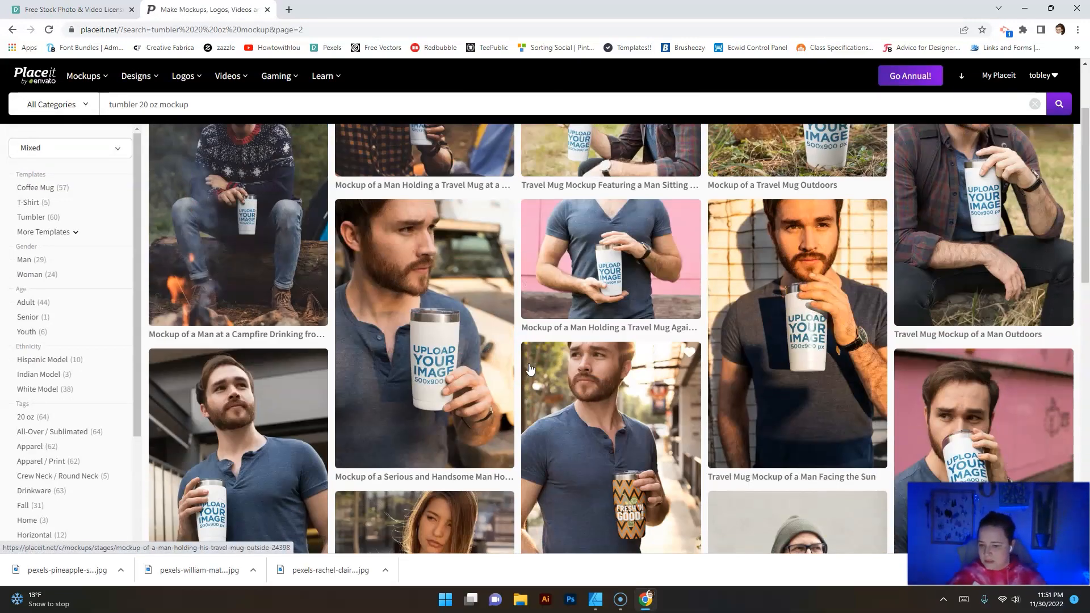
{"action": "scroll", "coordinate": [529, 369], "scroll_direction": "down", "scroll_amount": 2}
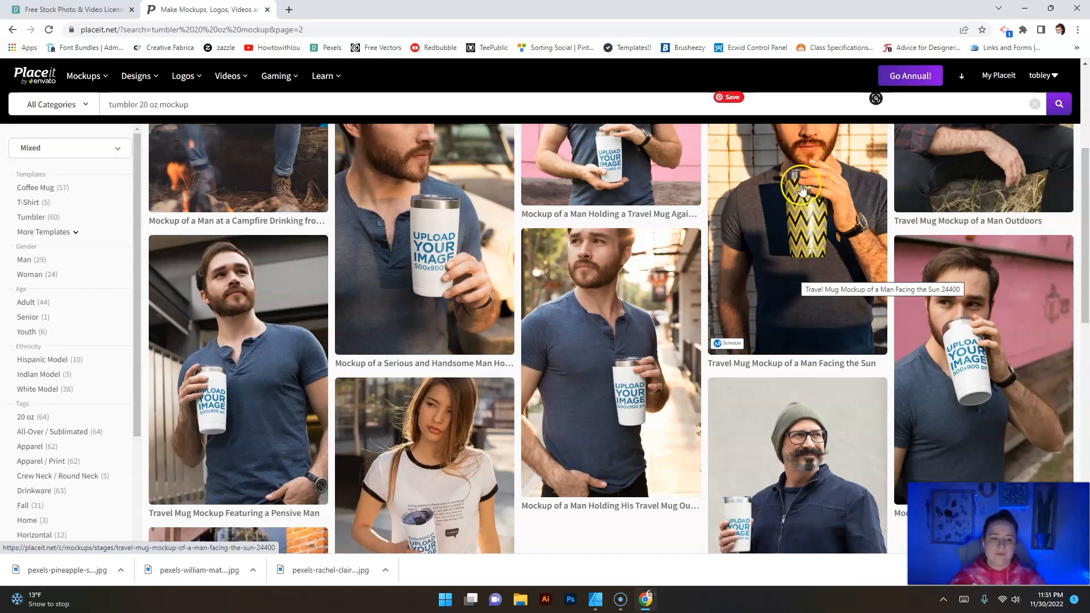
{"action": "scroll", "coordinate": [547, 382], "scroll_direction": "up", "scroll_amount": 4}
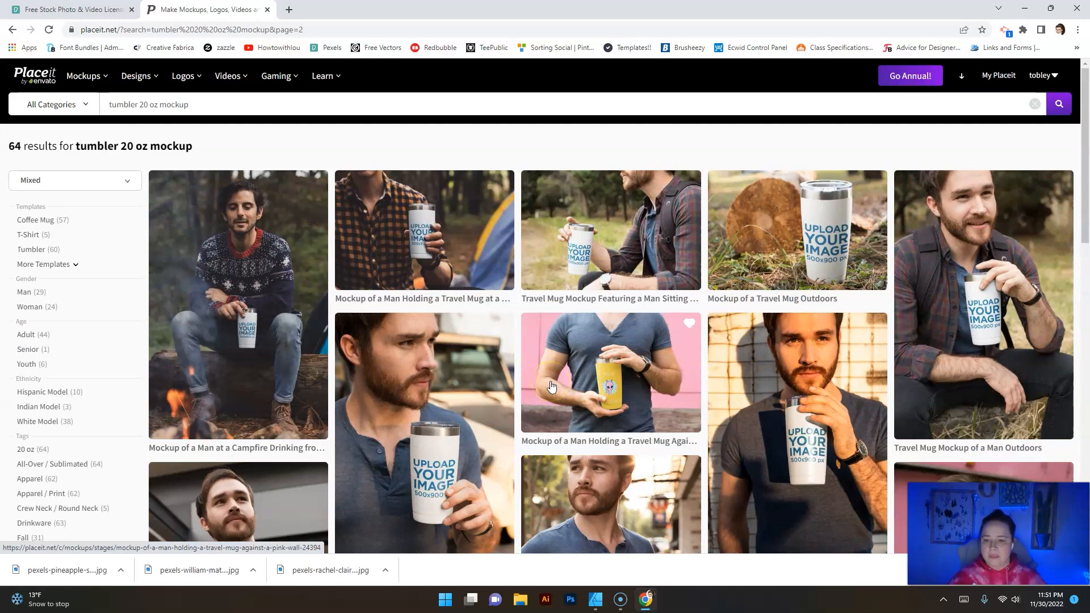
Step: Return to the first results page and open the mockup of a bearded man in a black leather jacket holding a 20 oz travel mug
{"action": "scroll", "coordinate": [551, 386], "scroll_direction": "down", "scroll_amount": 15}
{"action": "left_click", "coordinate": [611, 272]}
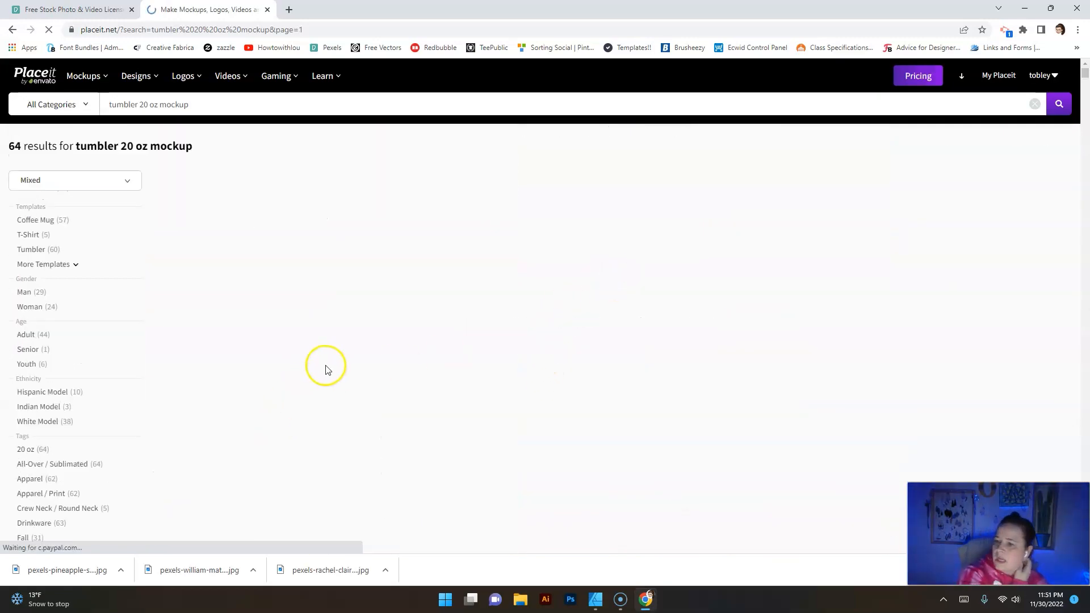
{"action": "scroll", "coordinate": [420, 318], "scroll_direction": "down", "scroll_amount": 8}
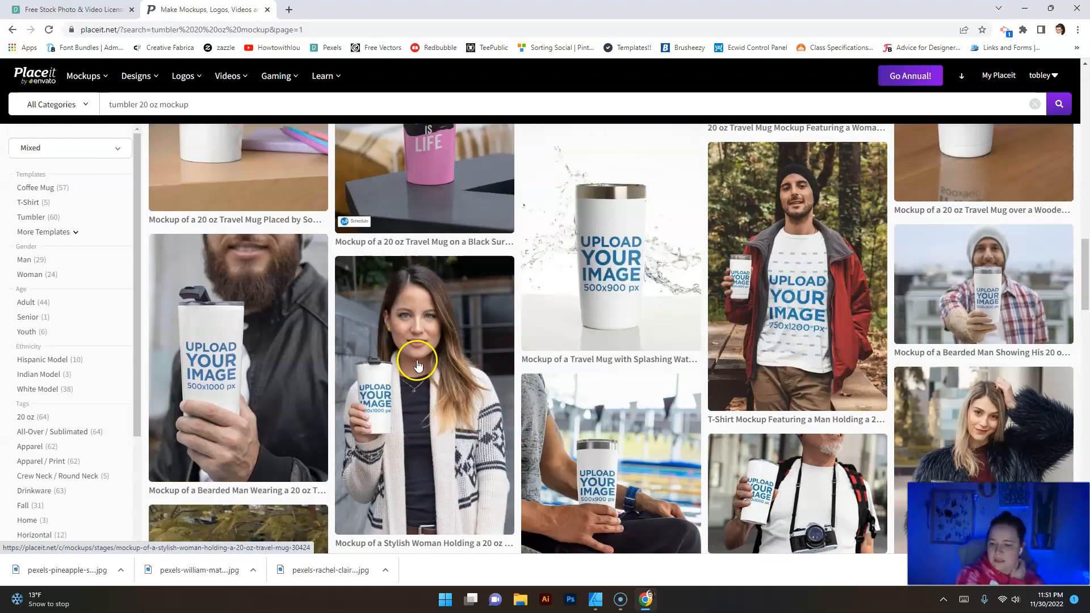
{"action": "scroll", "coordinate": [417, 363], "scroll_direction": "down", "scroll_amount": 1}
{"action": "left_click", "coordinate": [243, 298]}
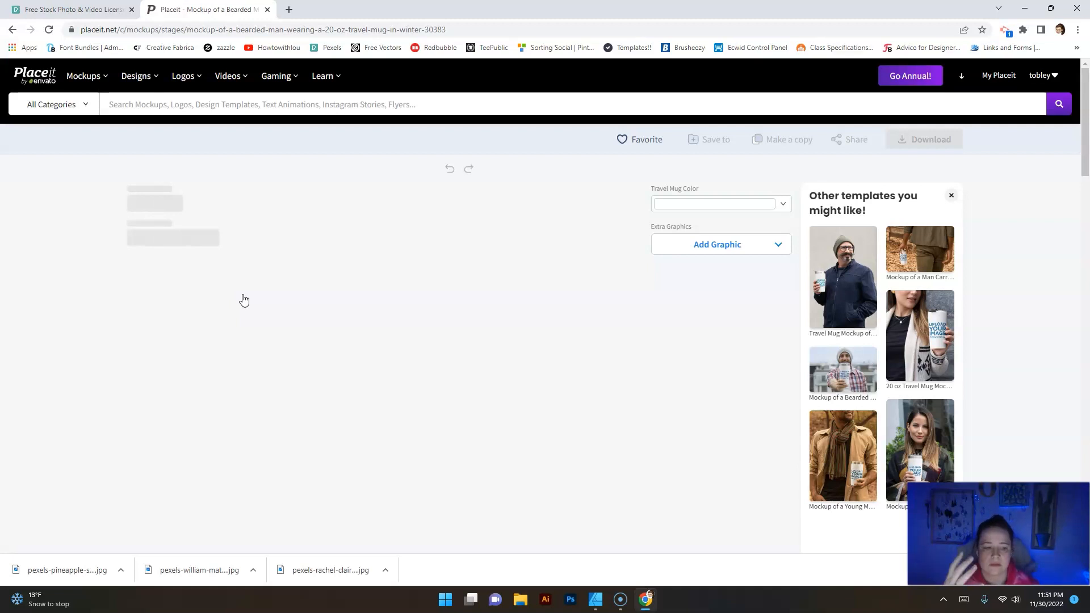
Step: Upload the punk rock skull wrap image from the device's Downloads folder as the mug's design
{"action": "left_click", "coordinate": [209, 265]}
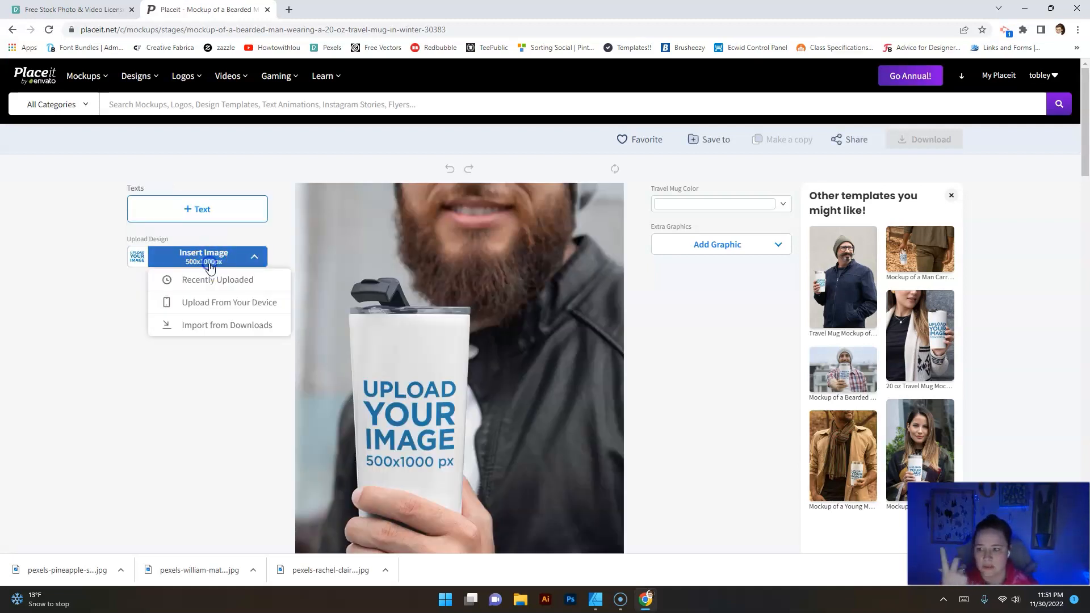
{"action": "left_click", "coordinate": [206, 306]}
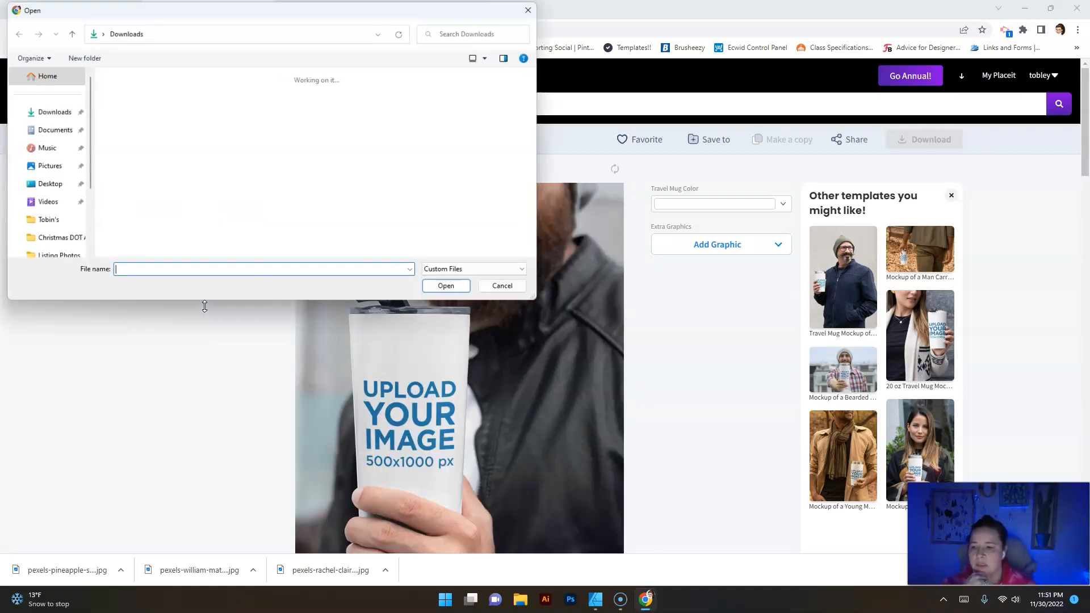
{"action": "left_click", "coordinate": [126, 132]}
{"action": "left_click", "coordinate": [451, 282]}
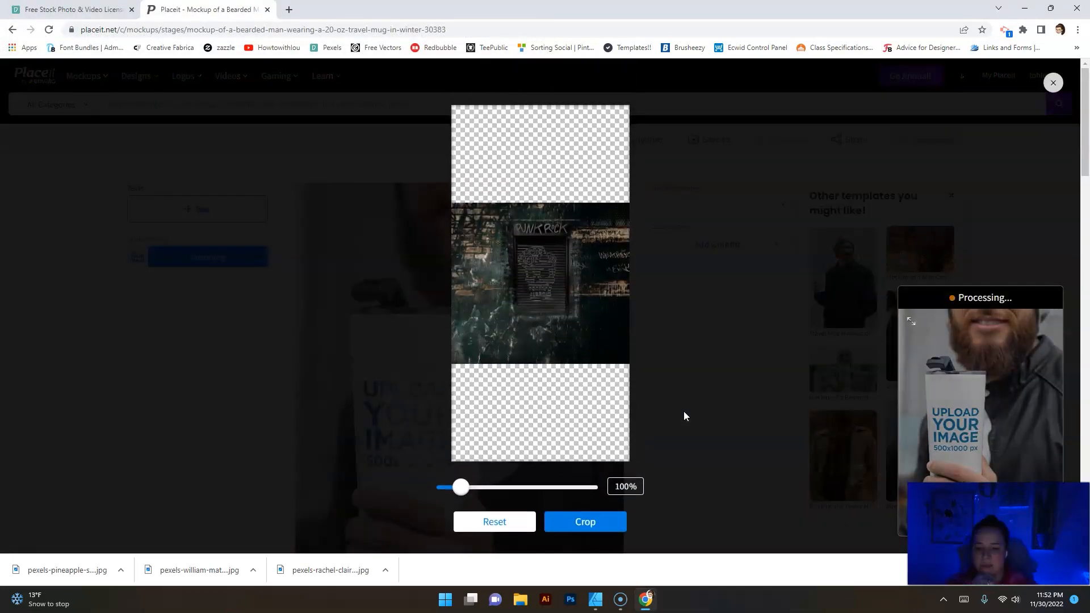
Step: Enlarge the uploaded wrap to about 227%, position the skull and PUNK ROCK lettering within the mug frame, and apply the crop
{"action": "left_click_drag", "start_coordinate": [463, 487], "coordinate": [509, 486]}
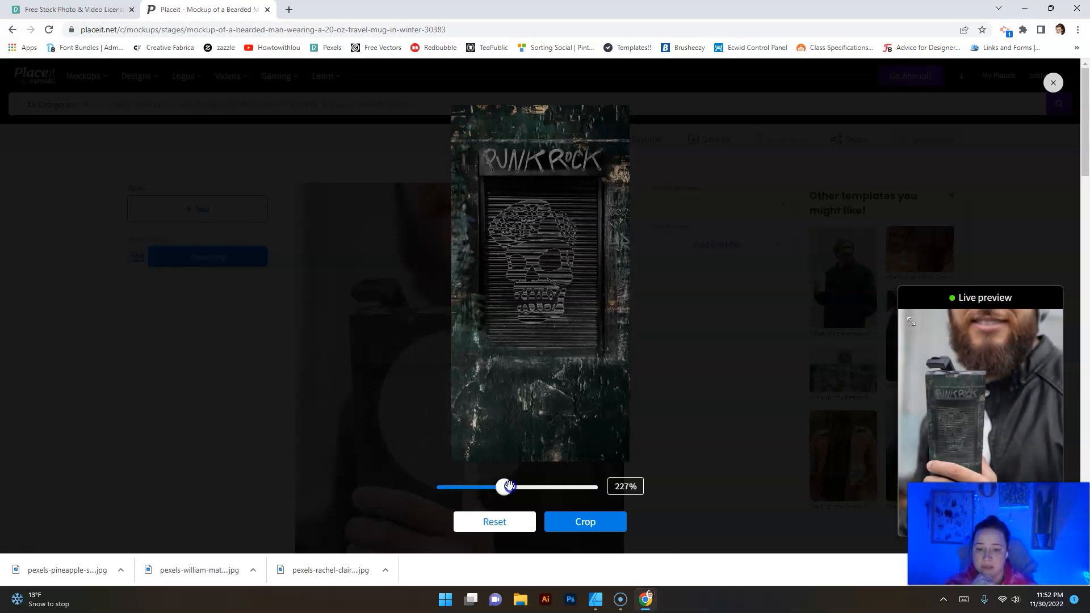
{"action": "left_click_drag", "start_coordinate": [554, 453], "coordinate": [565, 435]}
{"action": "left_click", "coordinate": [583, 520]}
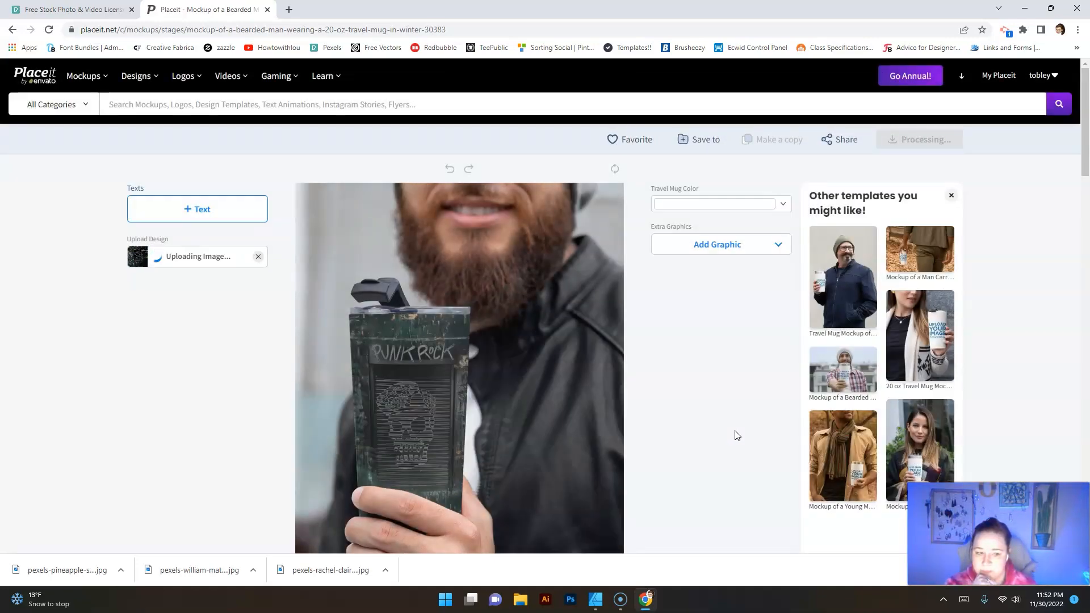
Step: Review the travel mug mockup with the wrap applied and check the Pexels license page's list of what is not allowed
{"action": "scroll", "coordinate": [737, 436], "scroll_direction": "down", "scroll_amount": 2}
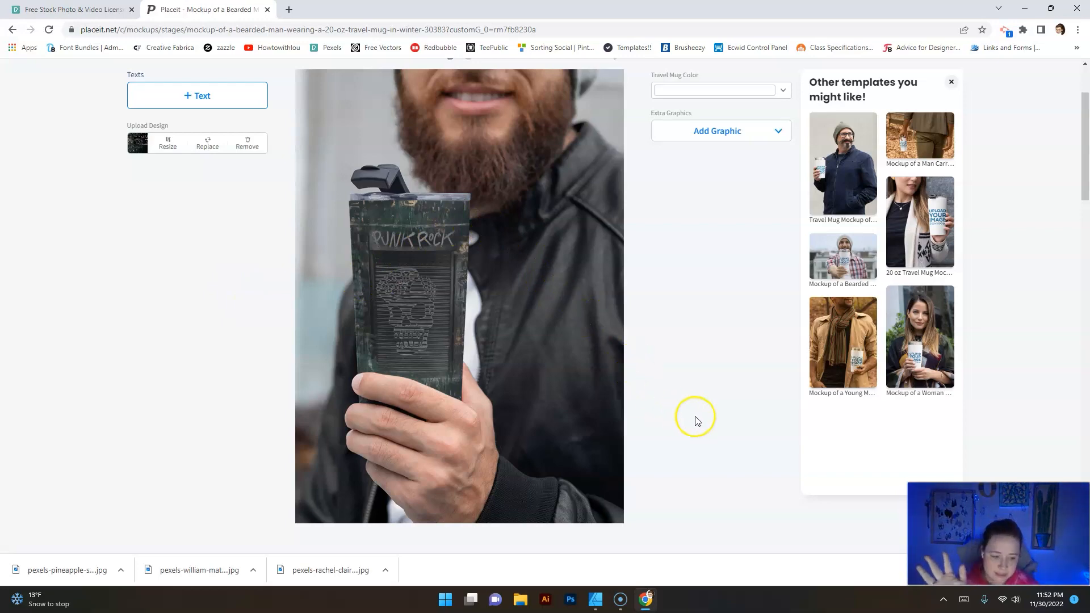
{"action": "scroll", "coordinate": [693, 419], "scroll_direction": "down", "scroll_amount": 4}
{"action": "scroll", "coordinate": [694, 419], "scroll_direction": "up", "scroll_amount": 4}
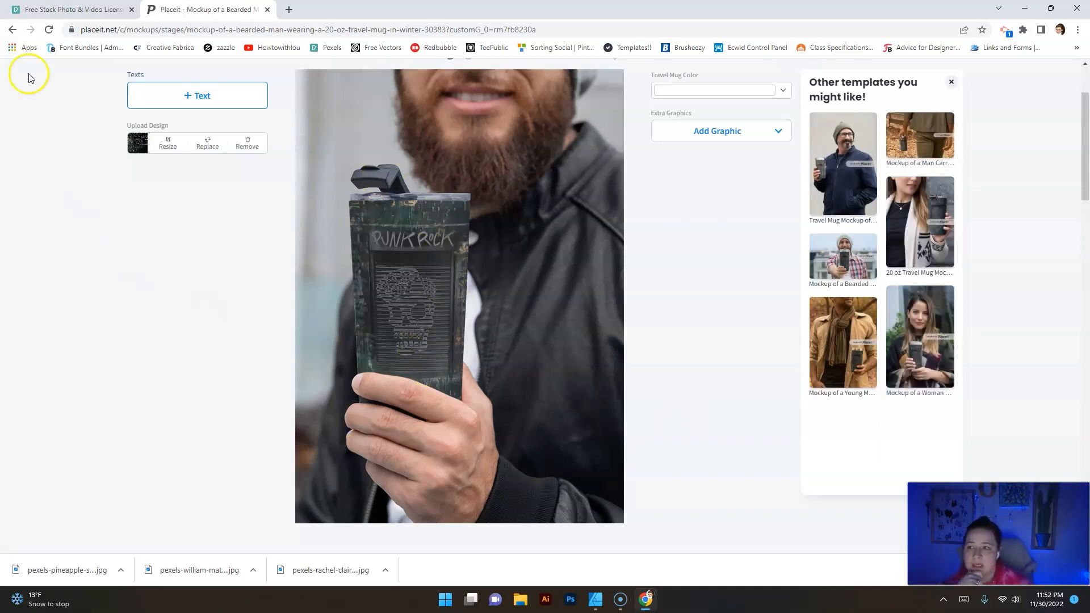
{"action": "left_click", "coordinate": [68, 9]}
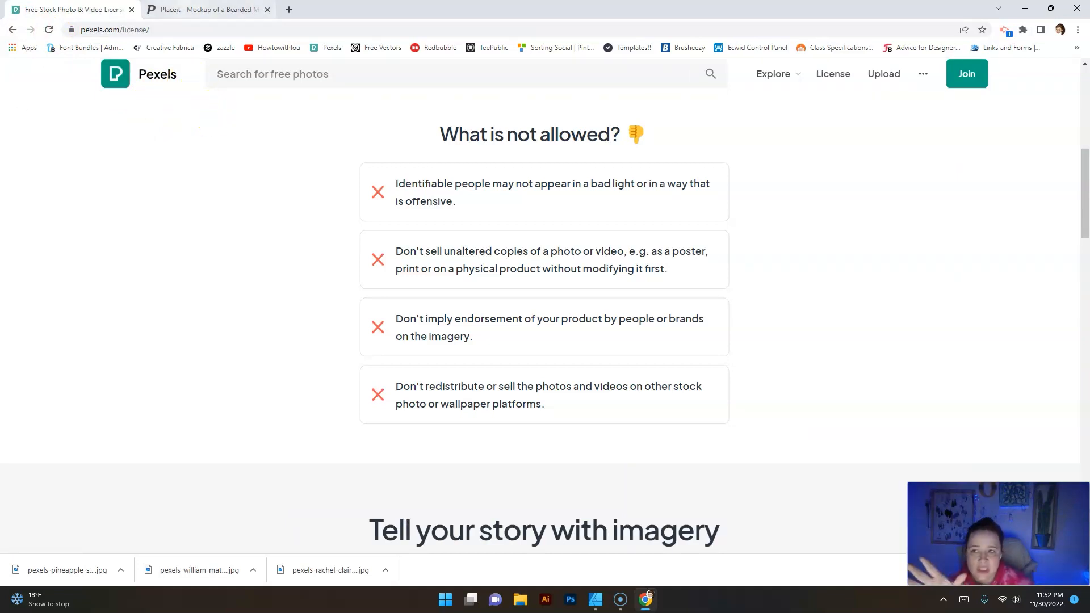
{"action": "left_click", "coordinate": [196, 9]}
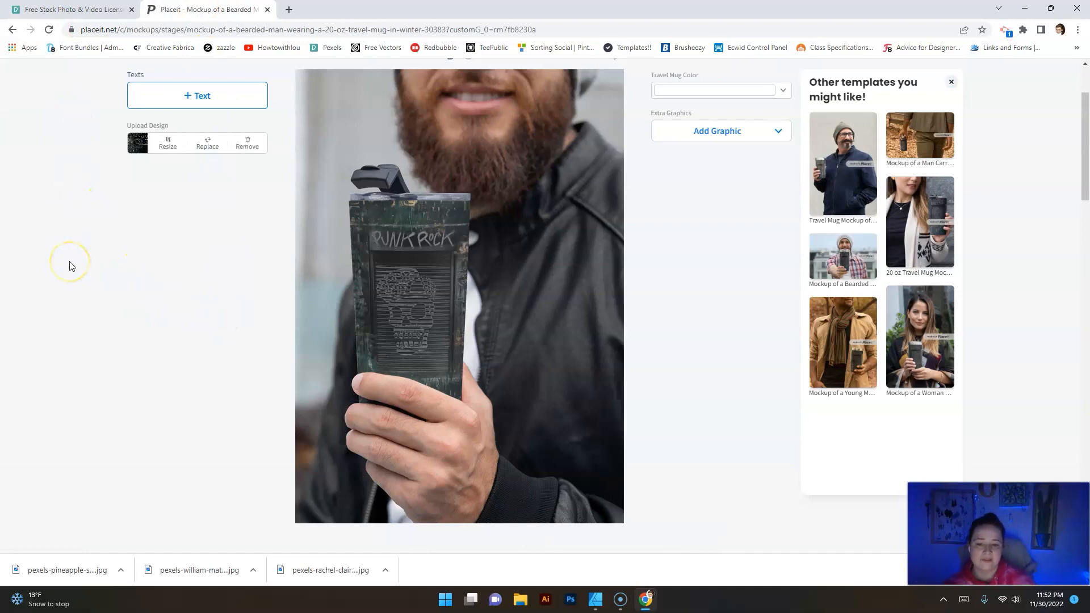
Step: Switch between Affinity Designer and the Placeit mockup in Chrome to compare the flat wrap with the mug, ending in Affinity Designer
{"action": "left_click", "coordinate": [595, 599]}
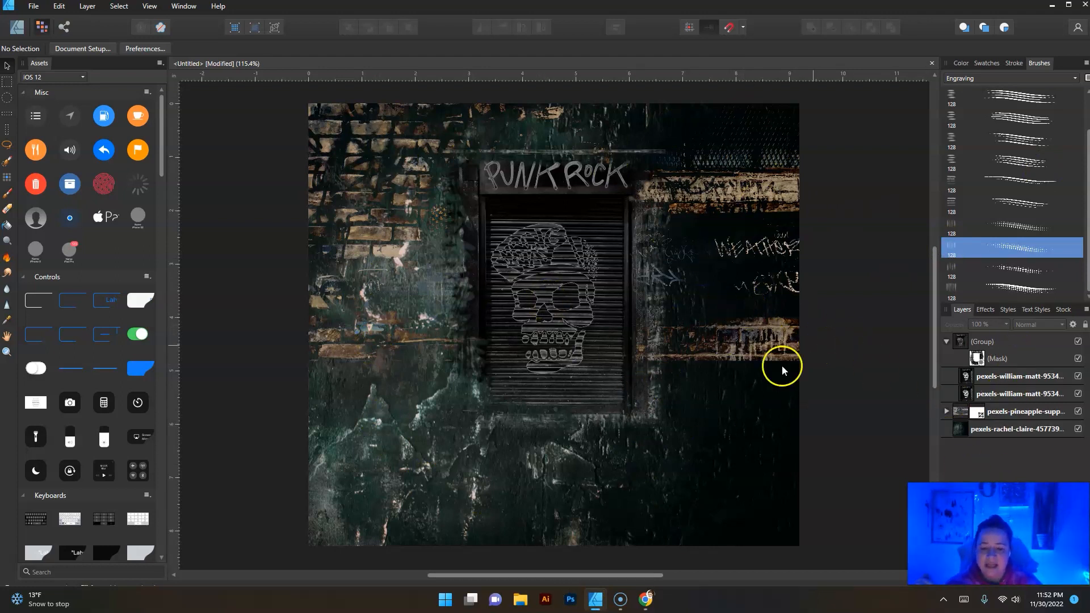
{"action": "left_click", "coordinate": [646, 601]}
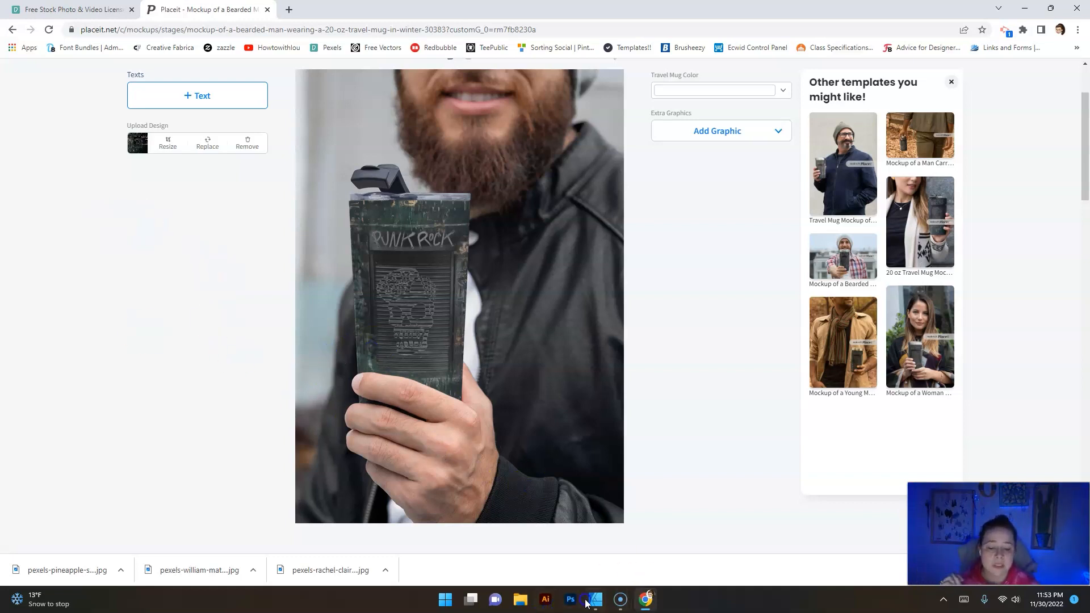
{"action": "mouse_move", "coordinate": [597, 600]}
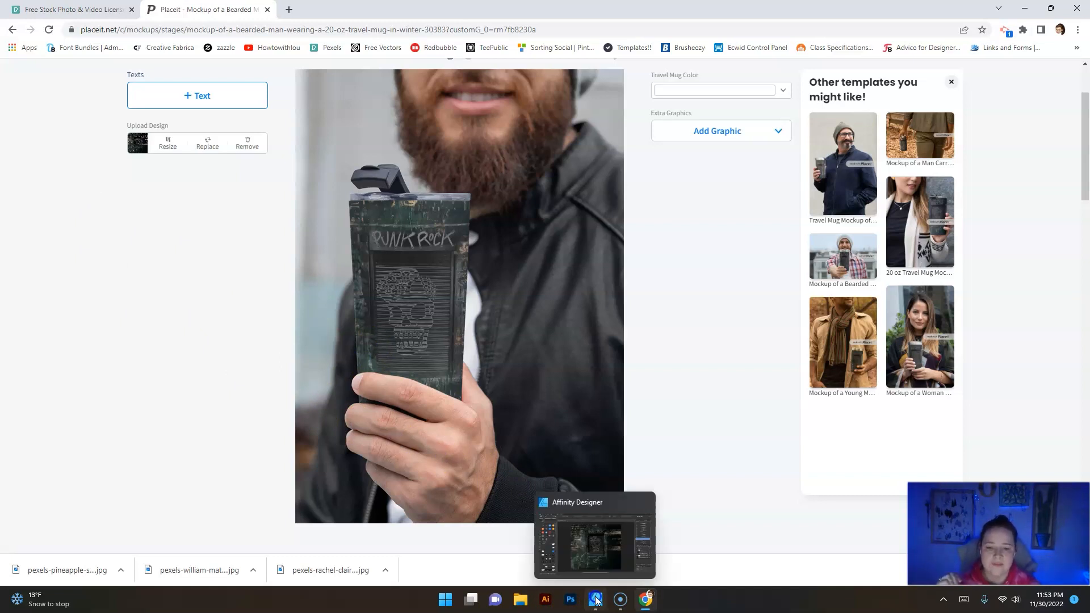
{"action": "left_click", "coordinate": [597, 601]}
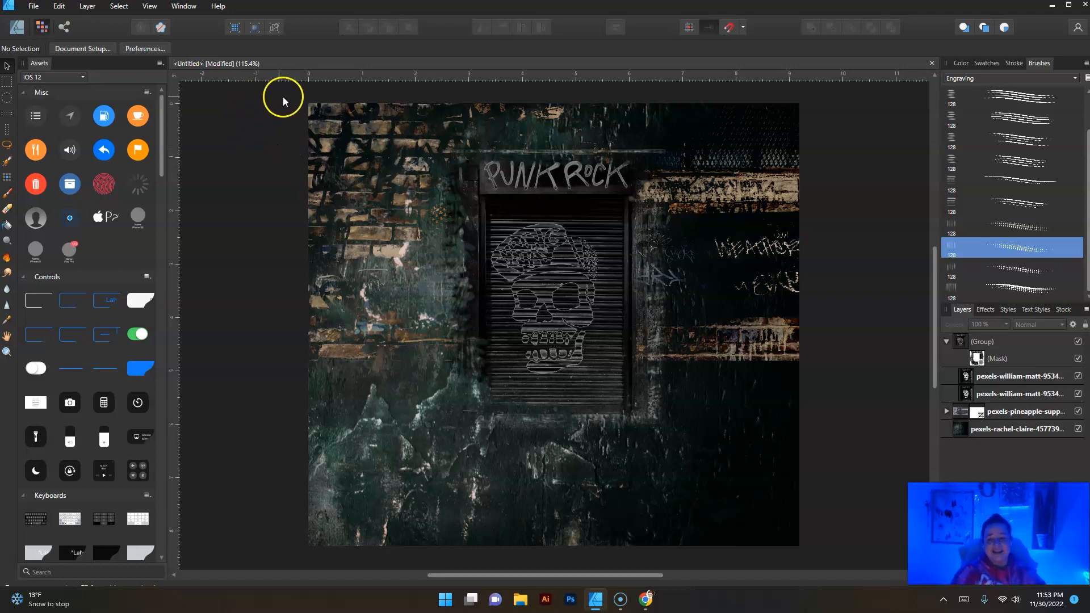
{"action": "left_click_drag", "start_coordinate": [288, 88], "coordinate": [256, 305]}
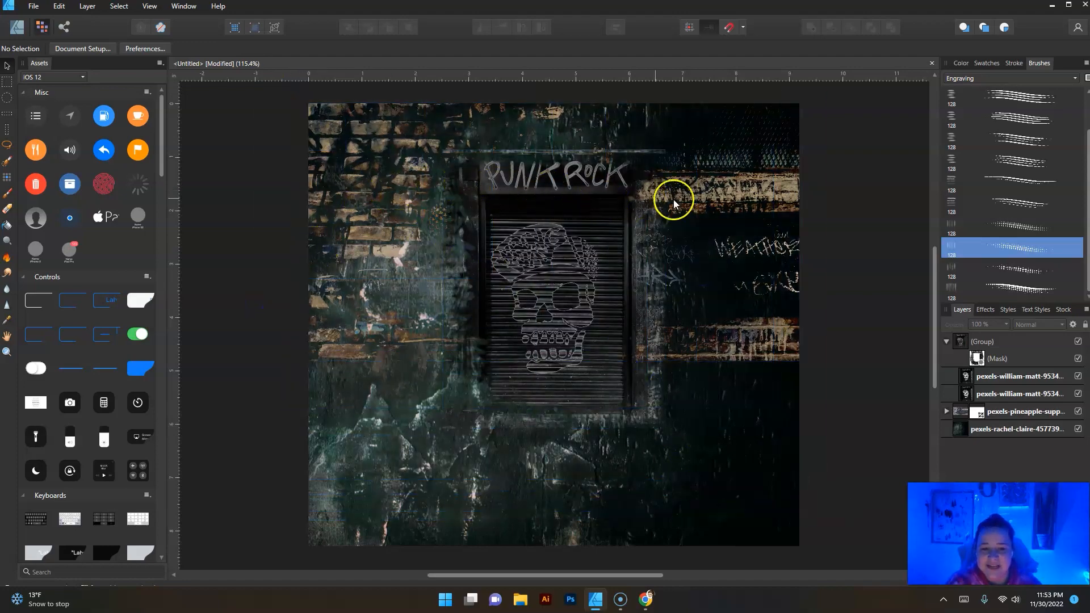
{"action": "left_click", "coordinate": [274, 140]}
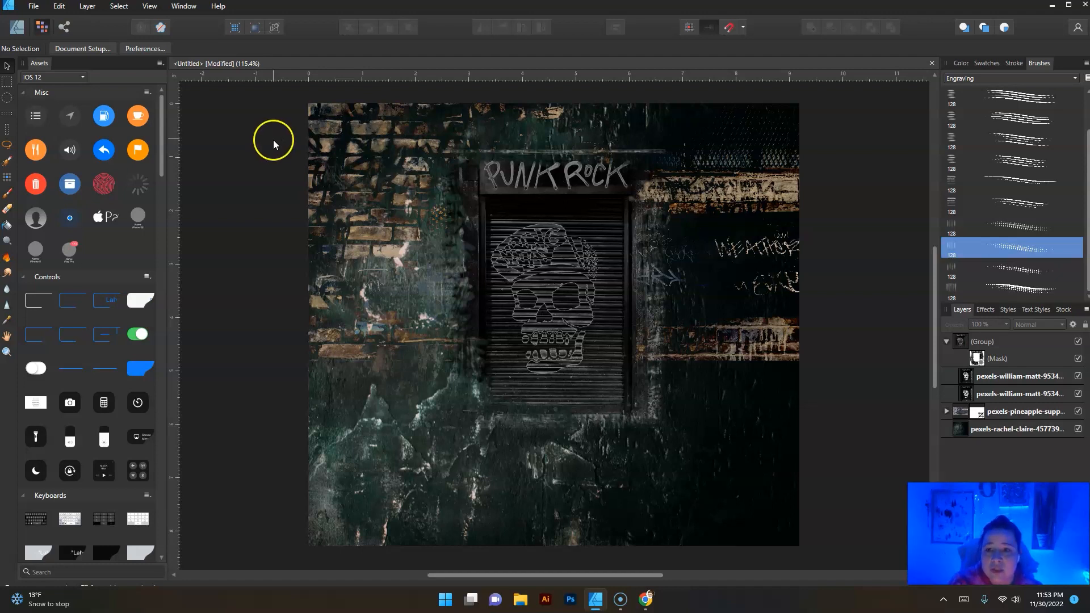
{"action": "left_click", "coordinate": [284, 144]}
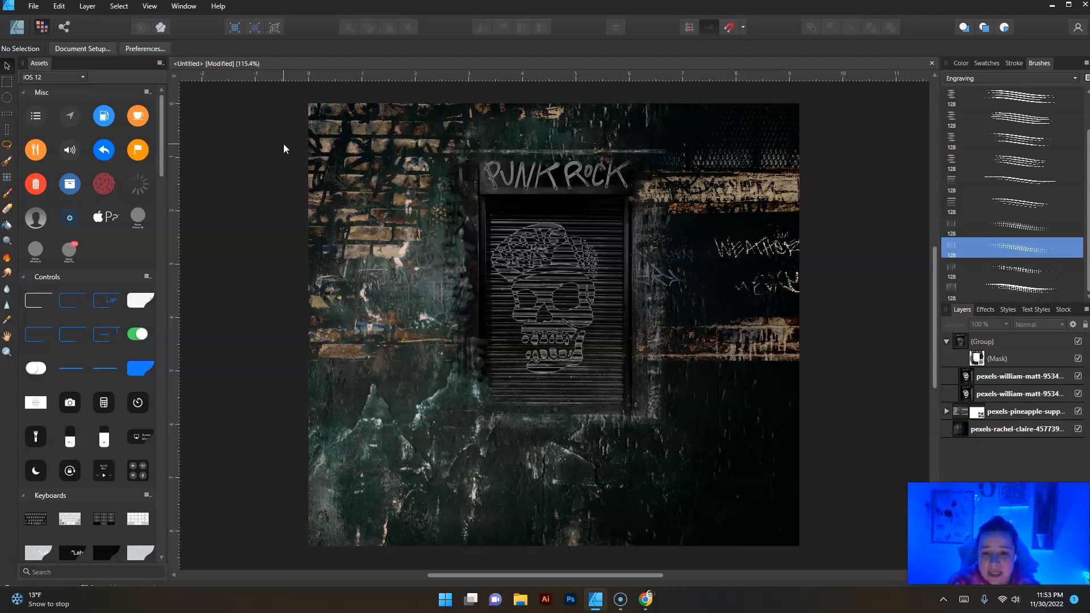
{"action": "left_click", "coordinate": [325, 139]}
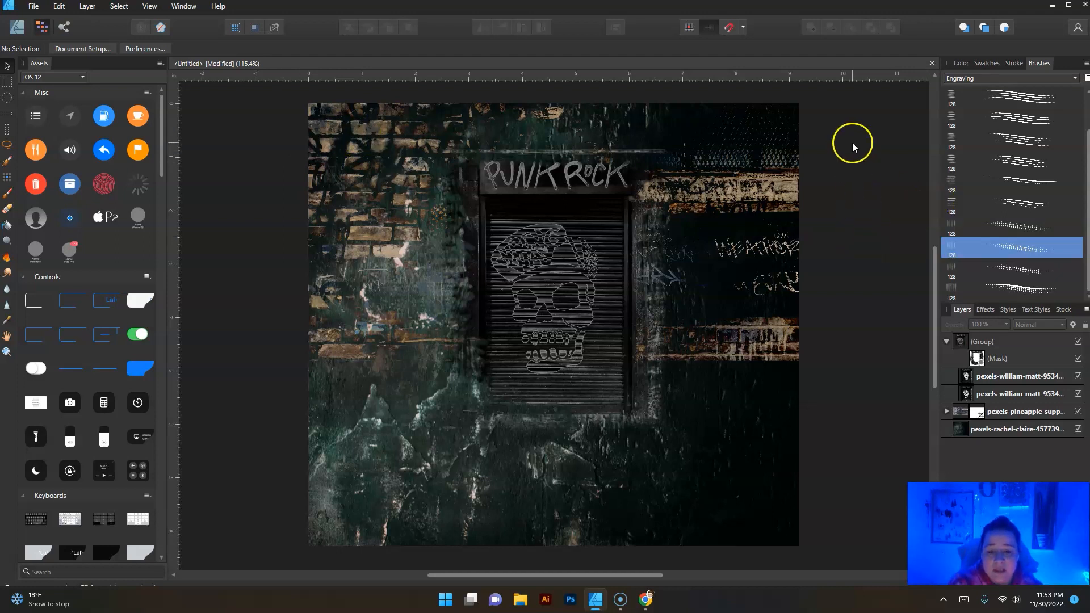
{"action": "left_click_drag", "start_coordinate": [250, 87], "coordinate": [280, 182]}
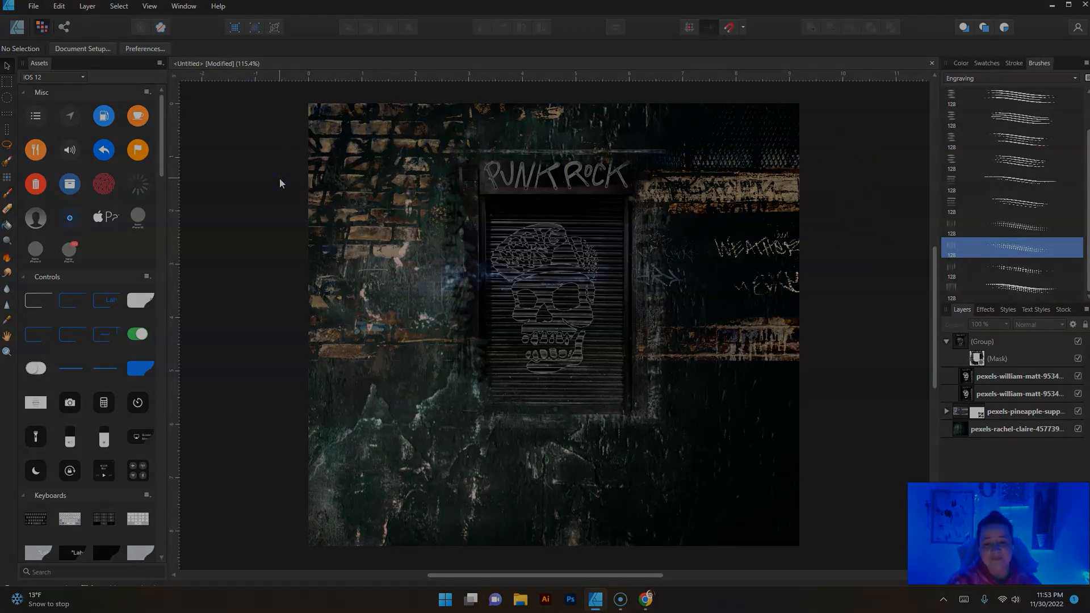